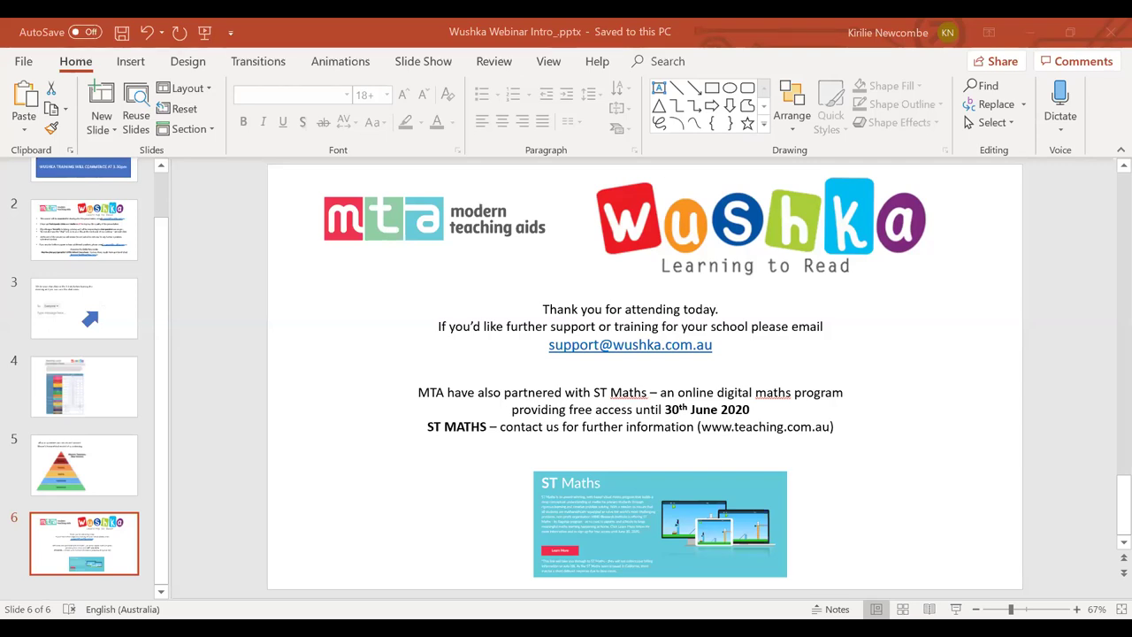
Switch to Chrome and log in to Wushka with the saved teacher username and the account password.
{"action": "key", "text": "alt+Tab"}
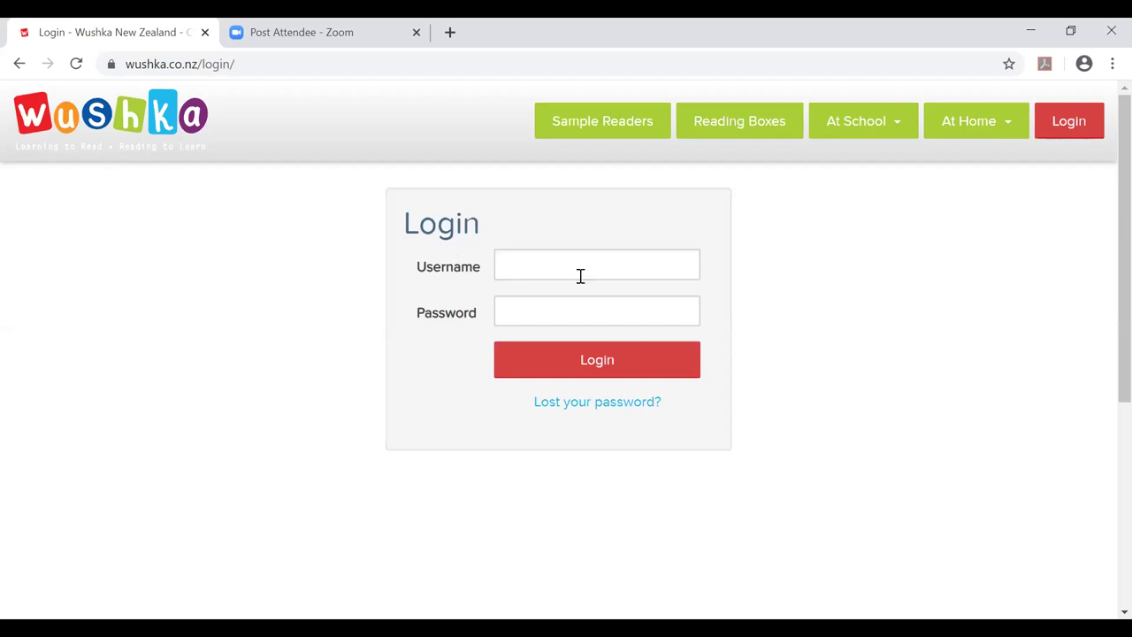
{"action": "left_click", "coordinate": [631, 262]}
{"action": "left_click", "coordinate": [573, 334]}
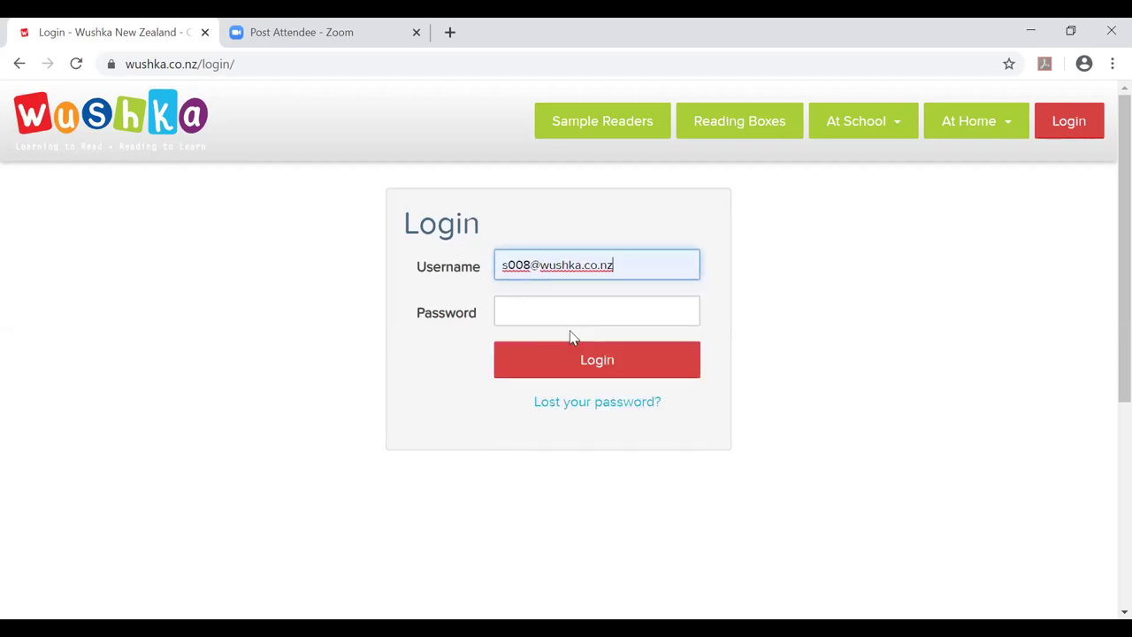
{"action": "left_click", "coordinate": [573, 311]}
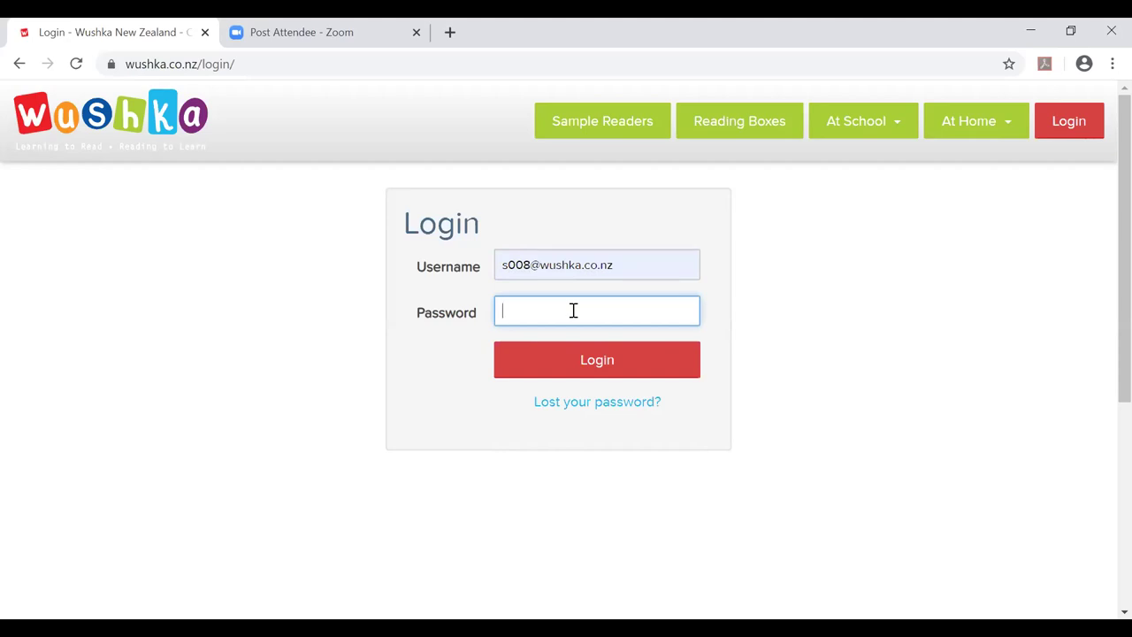
{"action": "type", "text": "••••••••••"}
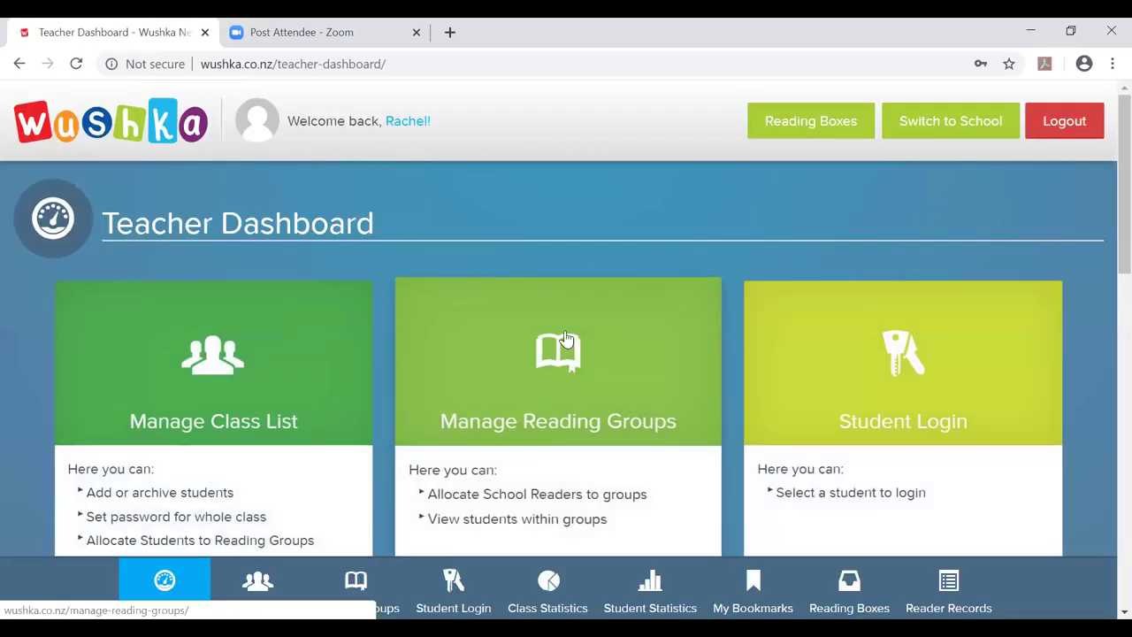
Browse the Teacher Dashboard tiles, then open Reading Boxes to the Magenta (Levels 1-2) School Readers.
{"action": "scroll", "coordinate": [566, 336], "scroll_direction": "down", "scroll_amount": 2}
{"action": "scroll", "coordinate": [567, 336], "scroll_direction": "up", "scroll_amount": 1}
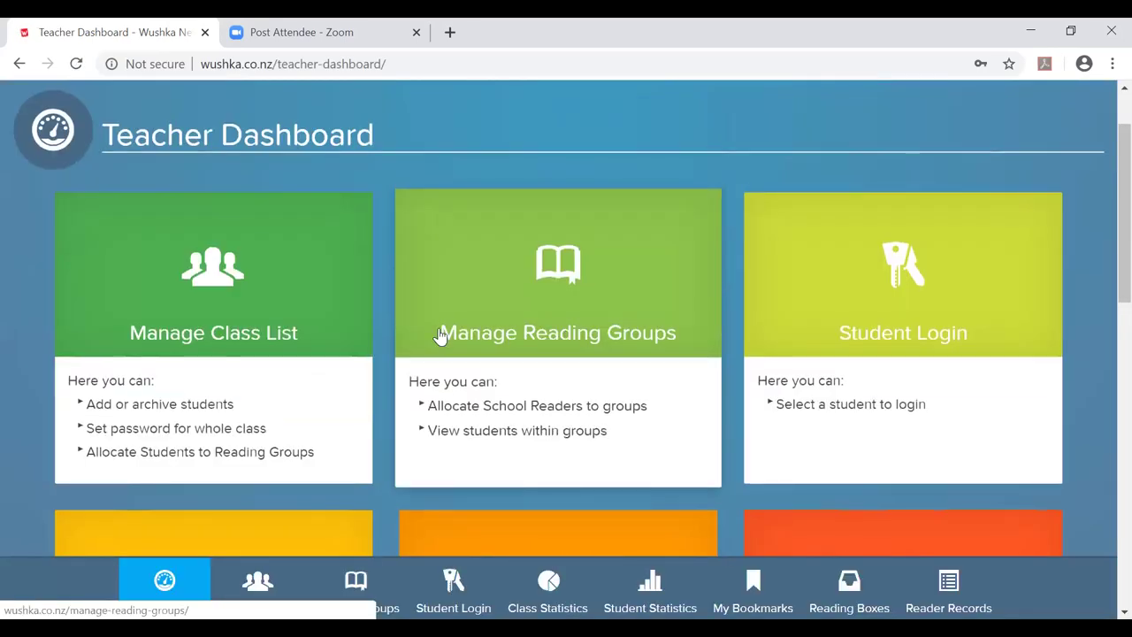
{"action": "scroll", "coordinate": [685, 316], "scroll_direction": "down", "scroll_amount": 2}
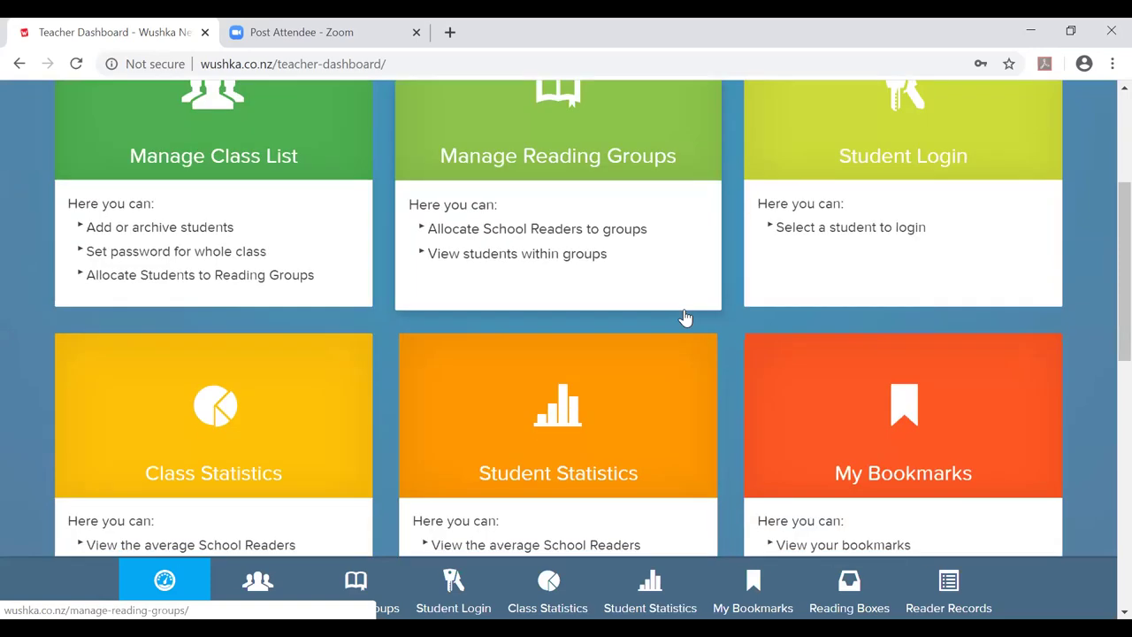
{"action": "scroll", "coordinate": [686, 316], "scroll_direction": "down", "scroll_amount": 5}
{"action": "scroll", "coordinate": [685, 317], "scroll_direction": "up", "scroll_amount": 5}
{"action": "scroll", "coordinate": [686, 317], "scroll_direction": "up", "scroll_amount": 2}
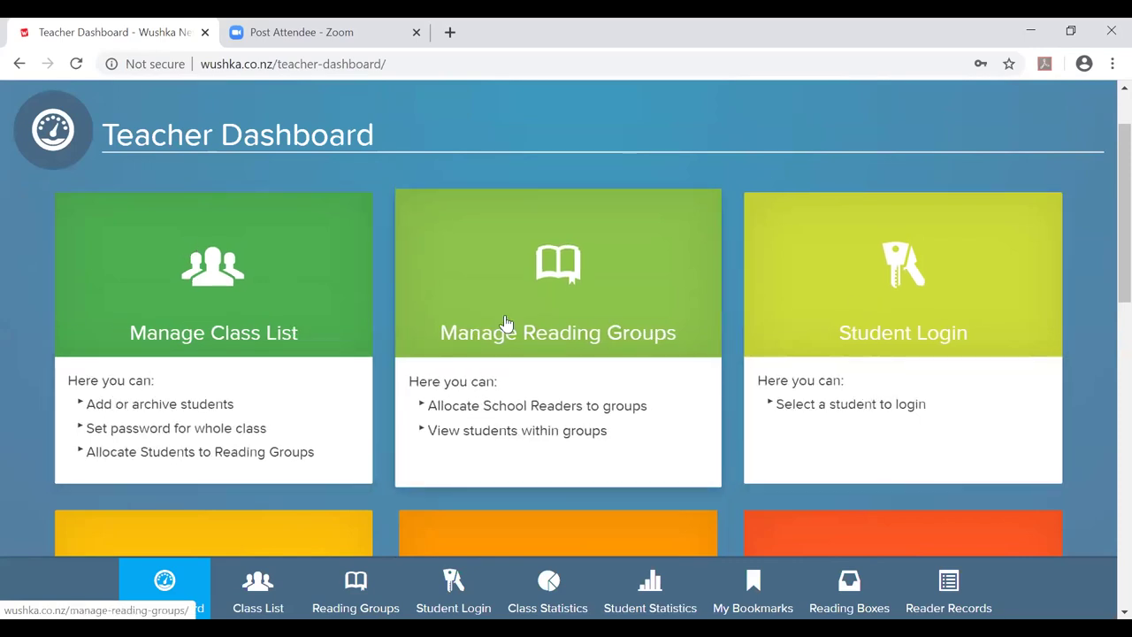
{"action": "scroll", "coordinate": [506, 322], "scroll_direction": "down", "scroll_amount": 4}
{"action": "scroll", "coordinate": [506, 322], "scroll_direction": "down", "scroll_amount": 2}
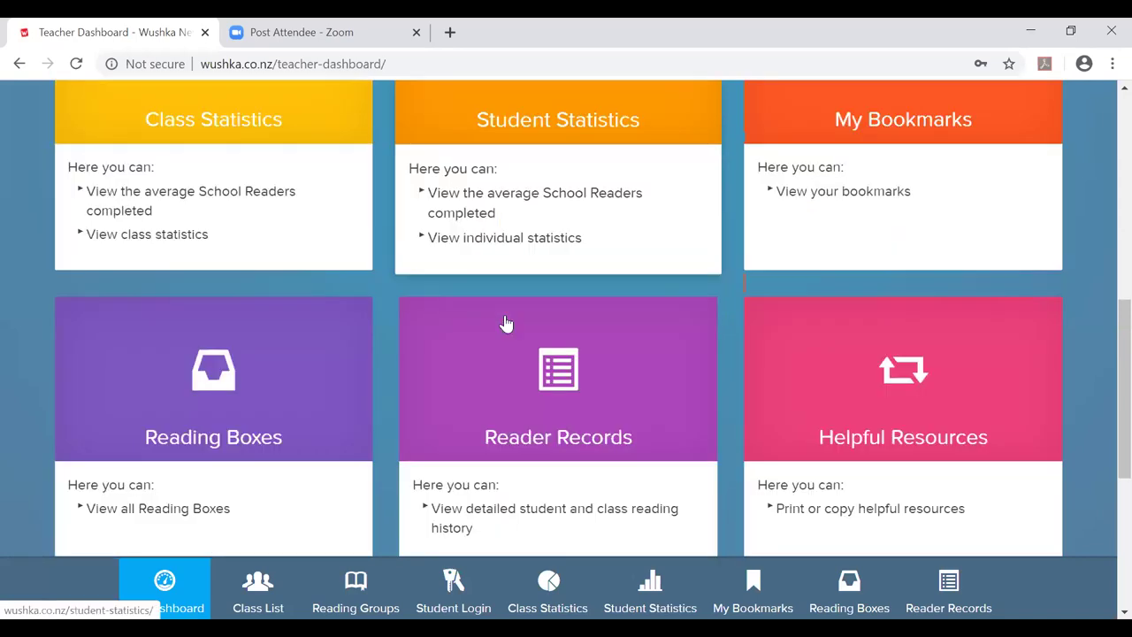
{"action": "scroll", "coordinate": [505, 322], "scroll_direction": "down", "scroll_amount": 4}
{"action": "scroll", "coordinate": [506, 322], "scroll_direction": "up", "scroll_amount": 10}
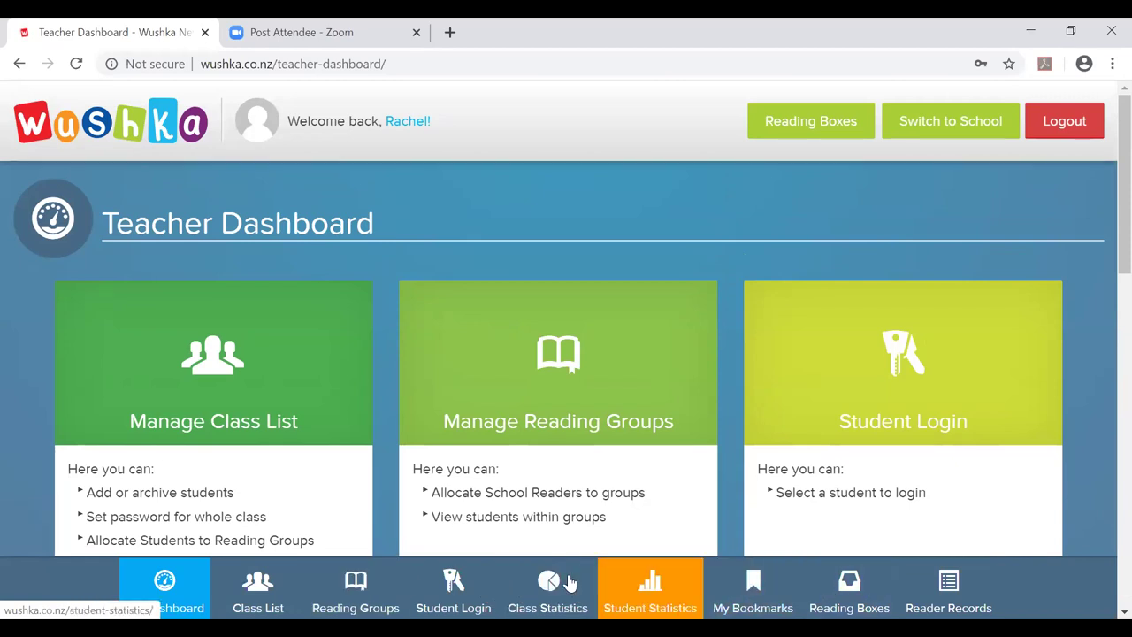
{"action": "scroll", "coordinate": [363, 387], "scroll_direction": "down", "scroll_amount": 1}
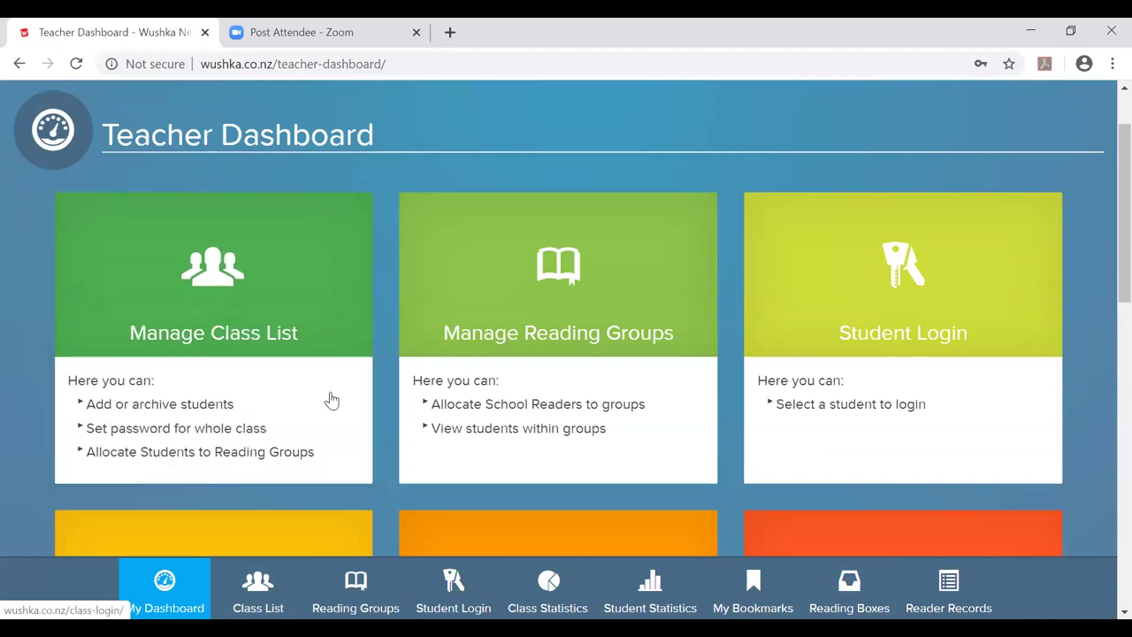
{"action": "left_click", "coordinate": [849, 584]}
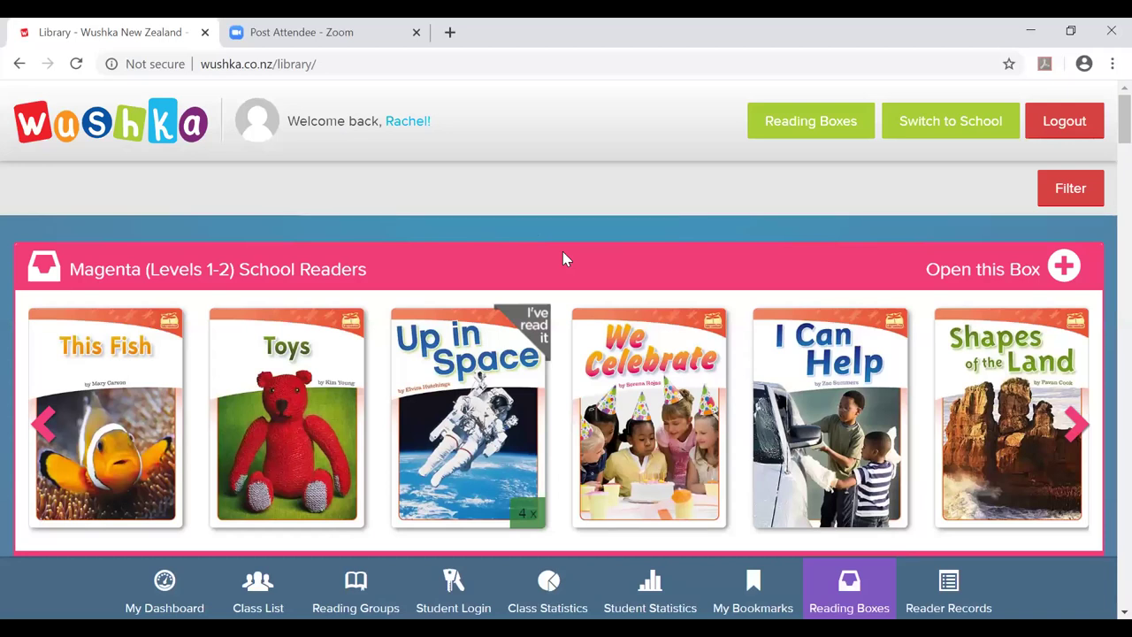
{"action": "scroll", "coordinate": [564, 255], "scroll_direction": "down", "scroll_amount": 2}
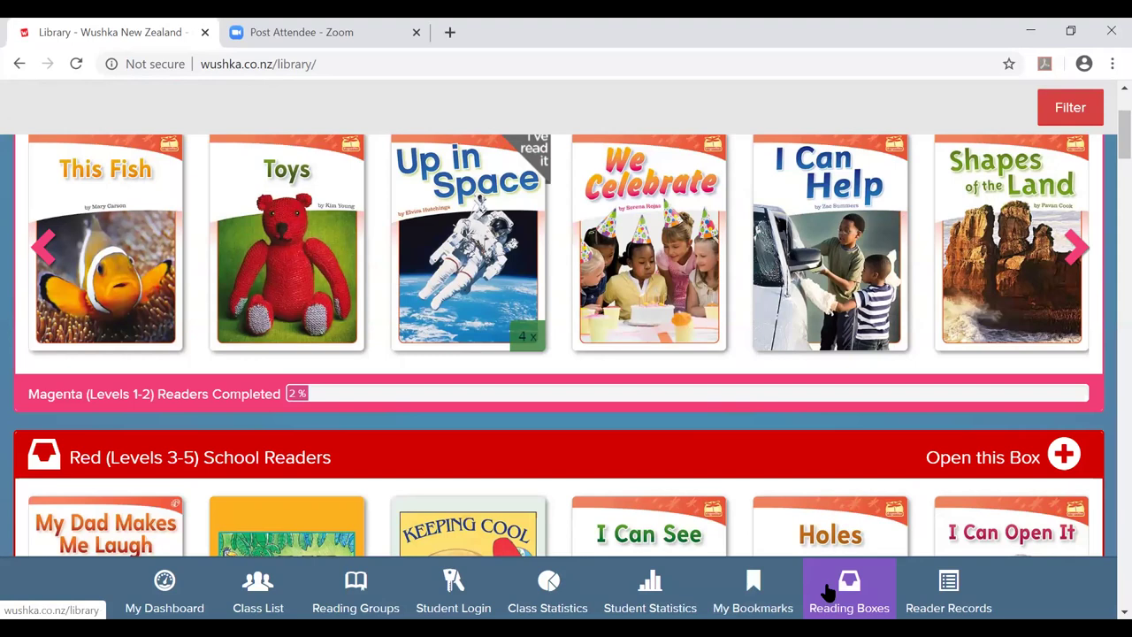
{"action": "left_click", "coordinate": [828, 591]}
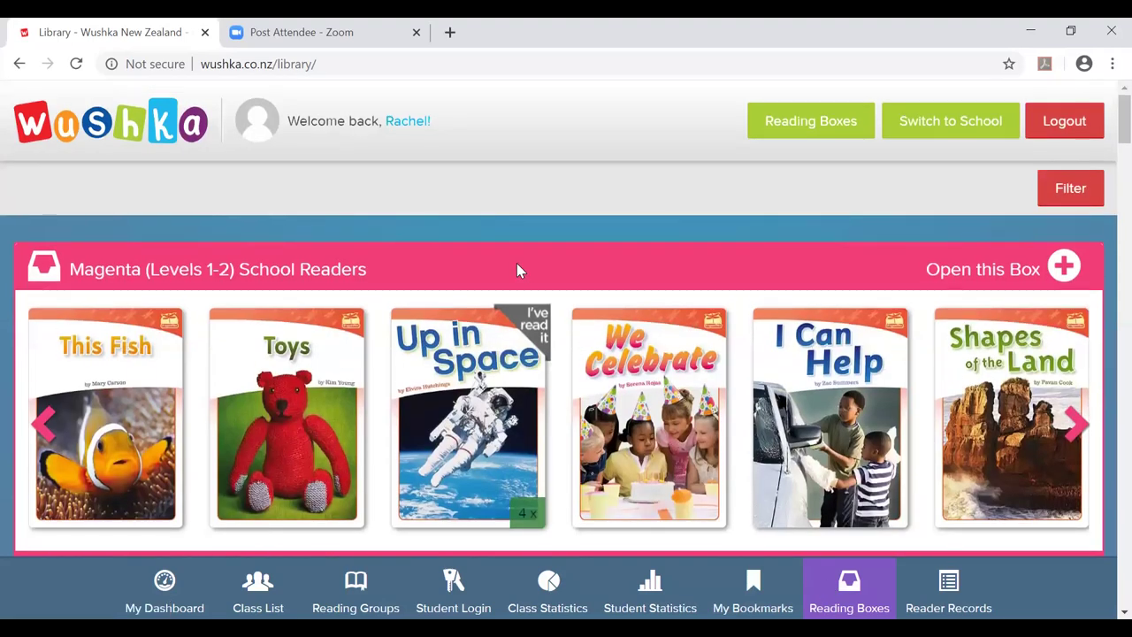
{"action": "scroll", "coordinate": [516, 263], "scroll_direction": "down", "scroll_amount": 1}
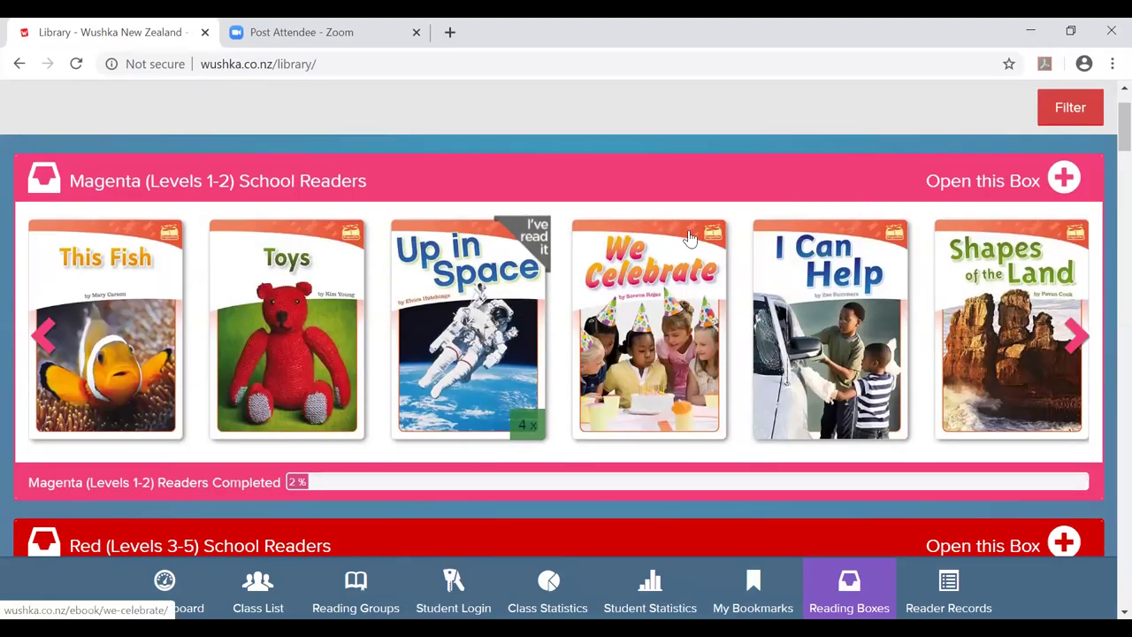
{"action": "scroll", "coordinate": [690, 237], "scroll_direction": "down", "scroll_amount": 10}
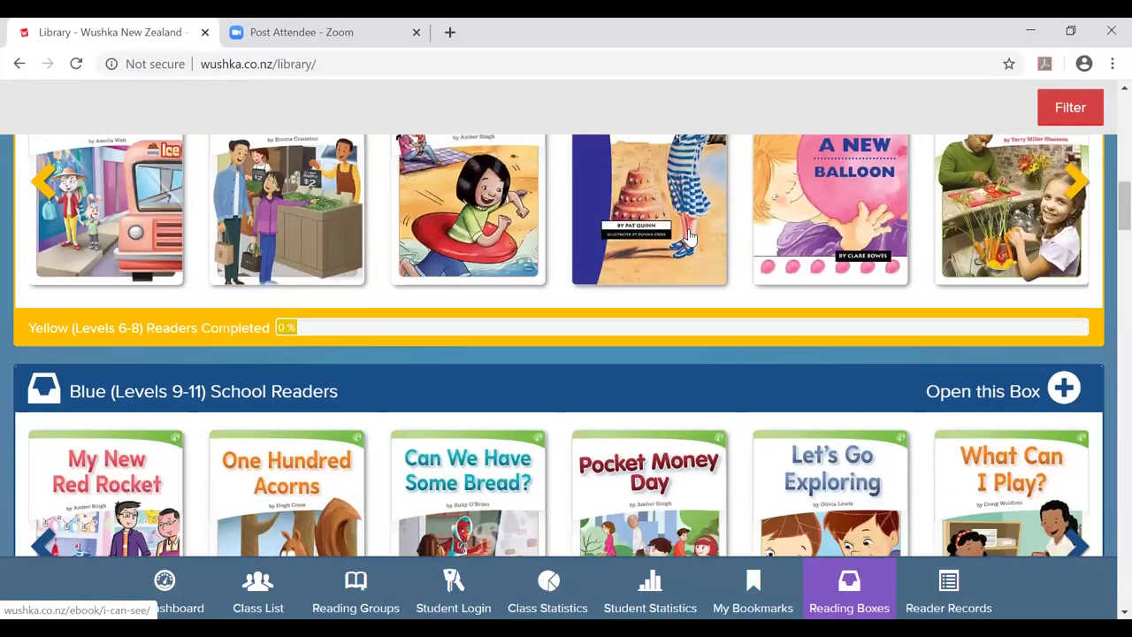
{"action": "scroll", "coordinate": [689, 237], "scroll_direction": "down", "scroll_amount": 8}
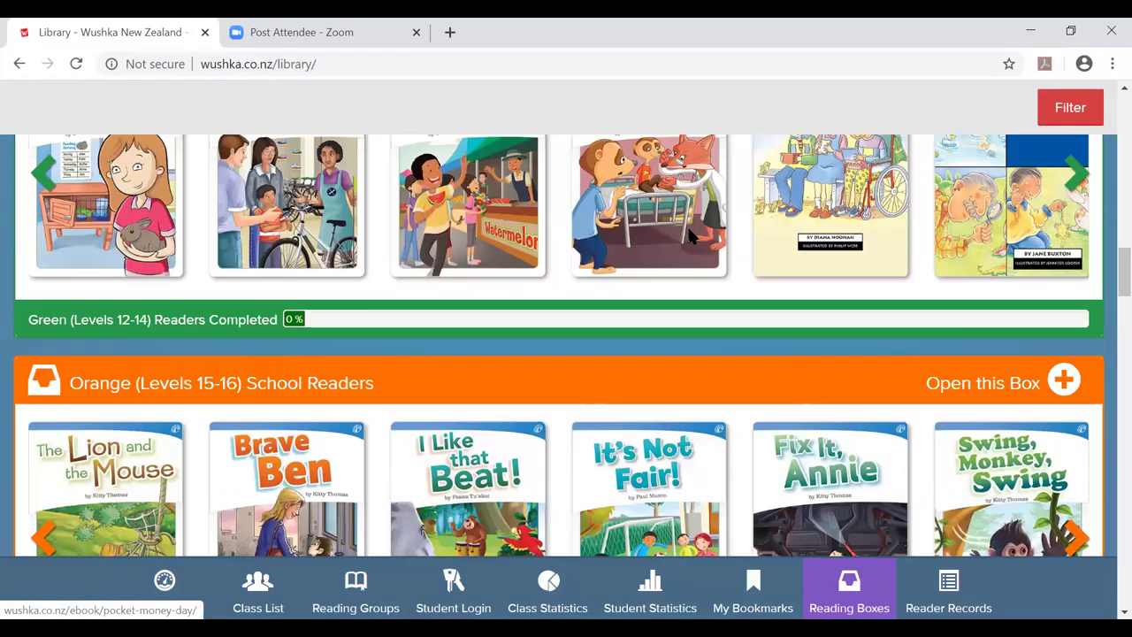
{"action": "scroll", "coordinate": [689, 235], "scroll_direction": "down", "scroll_amount": 9}
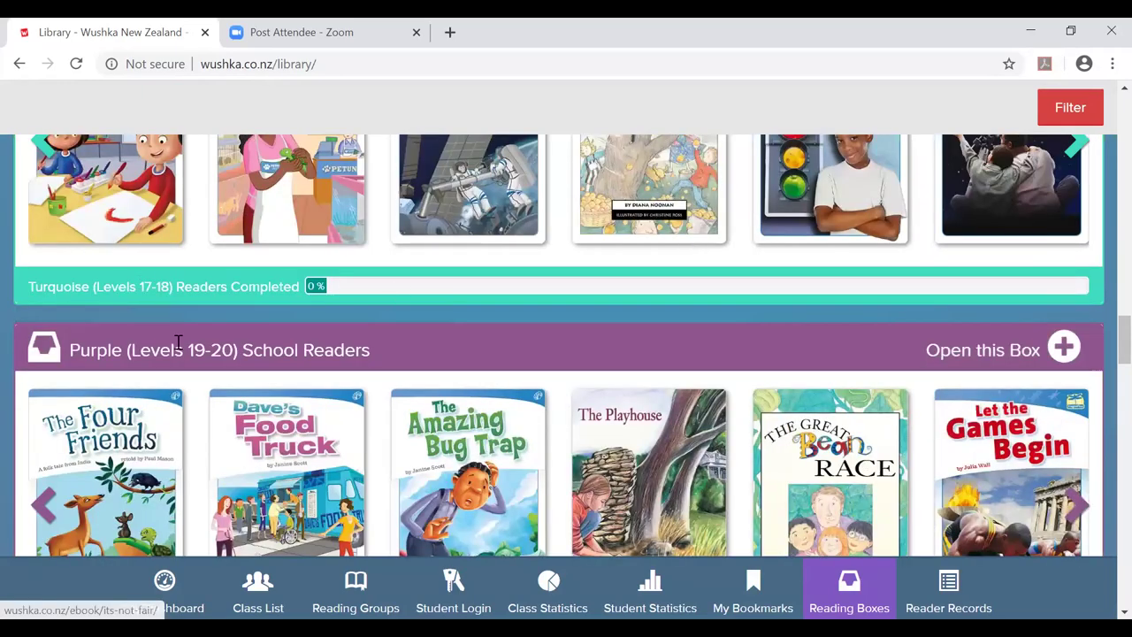
{"action": "scroll", "coordinate": [602, 376], "scroll_direction": "down", "scroll_amount": 5}
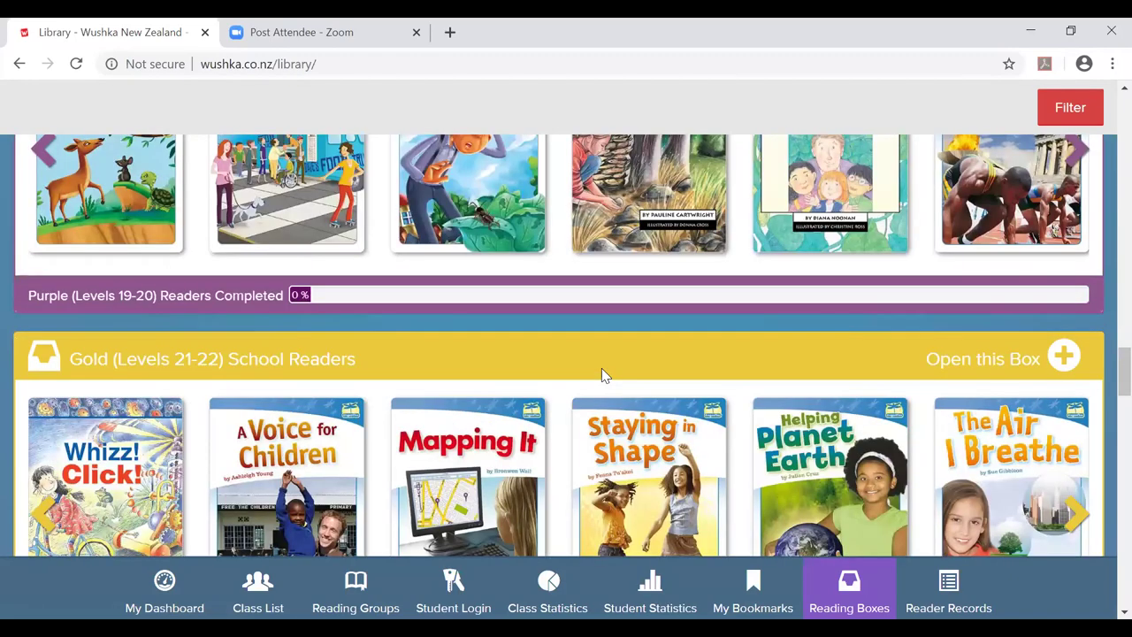
{"action": "scroll", "coordinate": [601, 376], "scroll_direction": "up", "scroll_amount": 11}
{"action": "scroll", "coordinate": [602, 368], "scroll_direction": "up", "scroll_amount": 20}
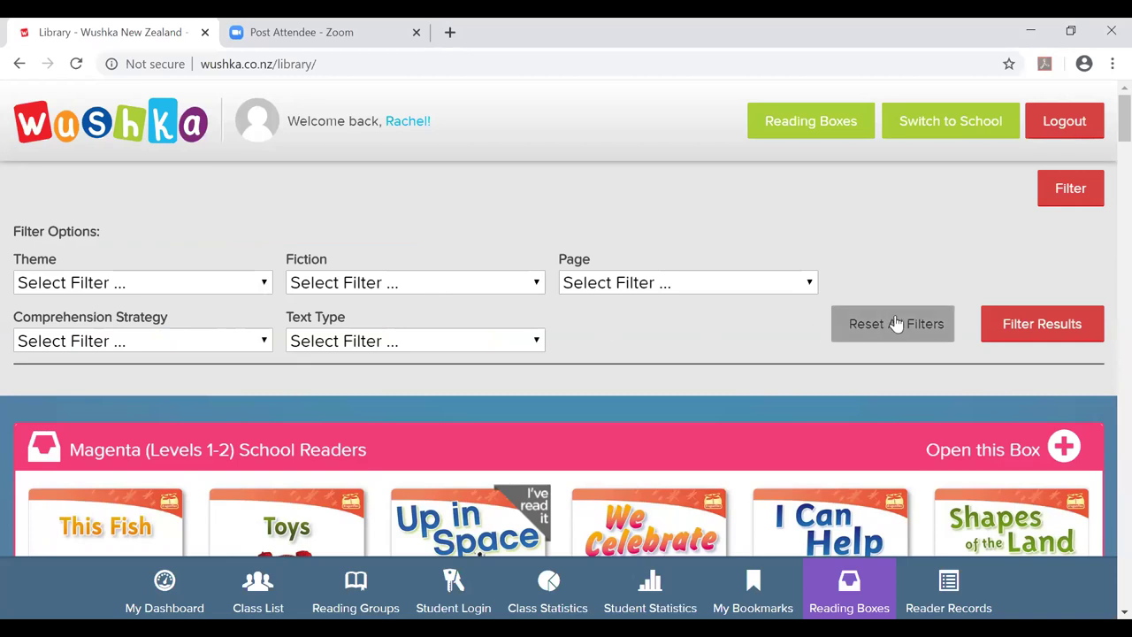
{"action": "left_click", "coordinate": [1070, 187]}
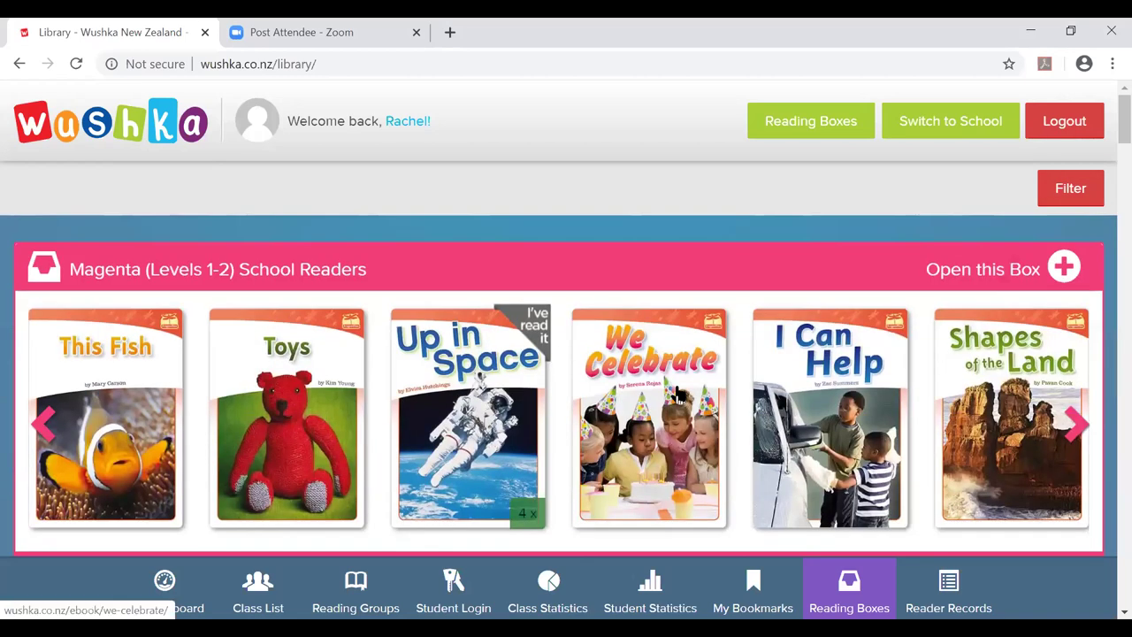
{"action": "scroll", "coordinate": [678, 396], "scroll_direction": "down", "scroll_amount": 8}
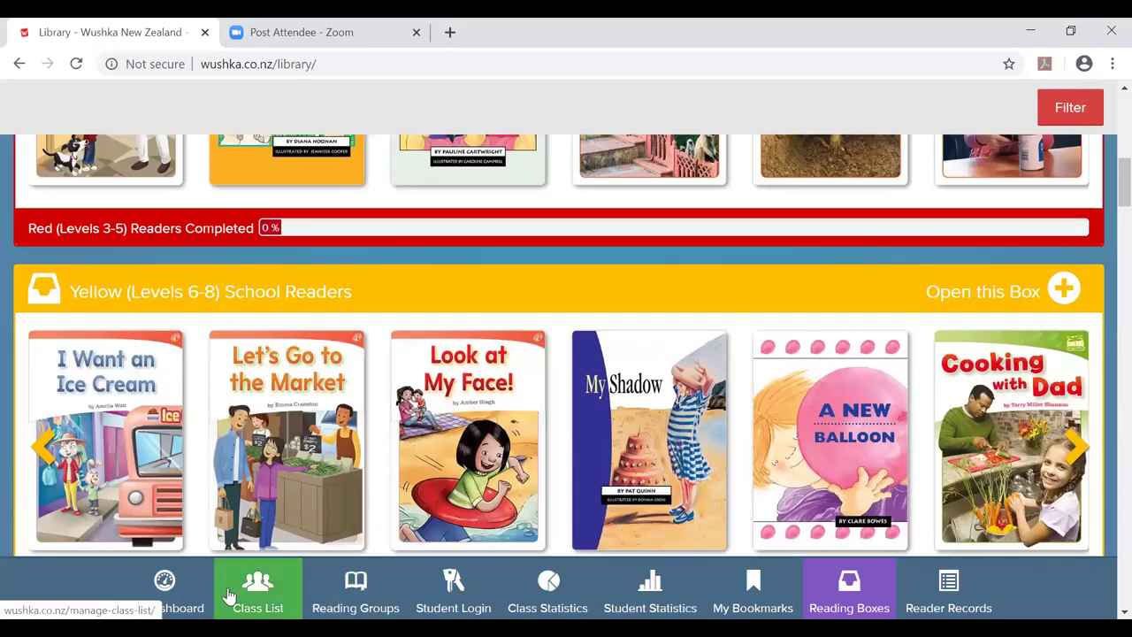
{"action": "left_click", "coordinate": [240, 595]}
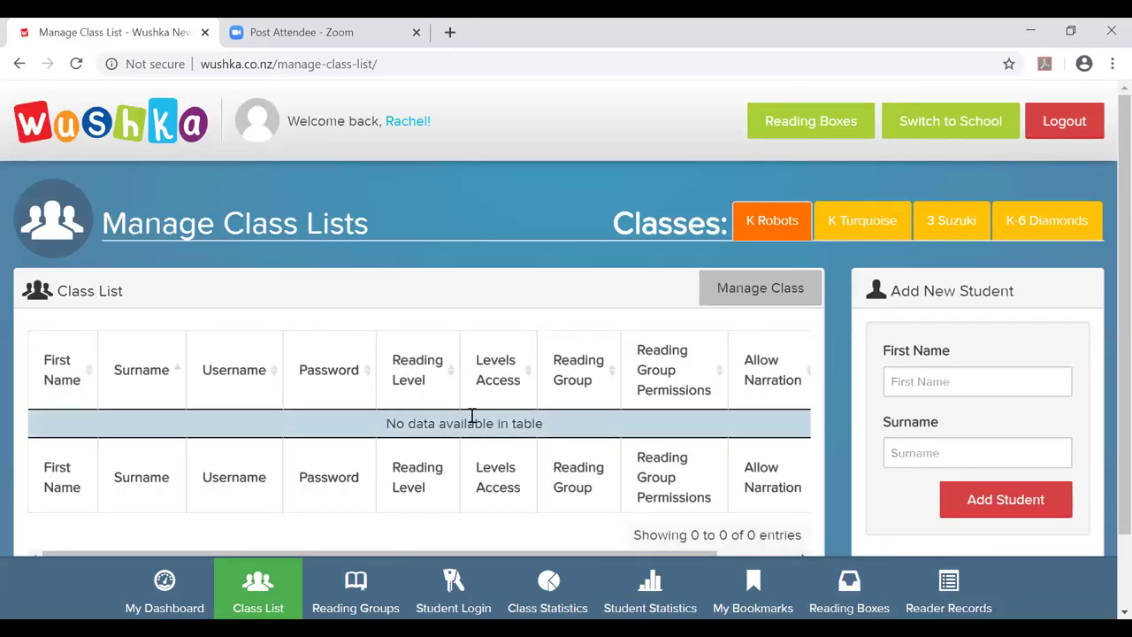
{"action": "left_click", "coordinate": [1031, 221]}
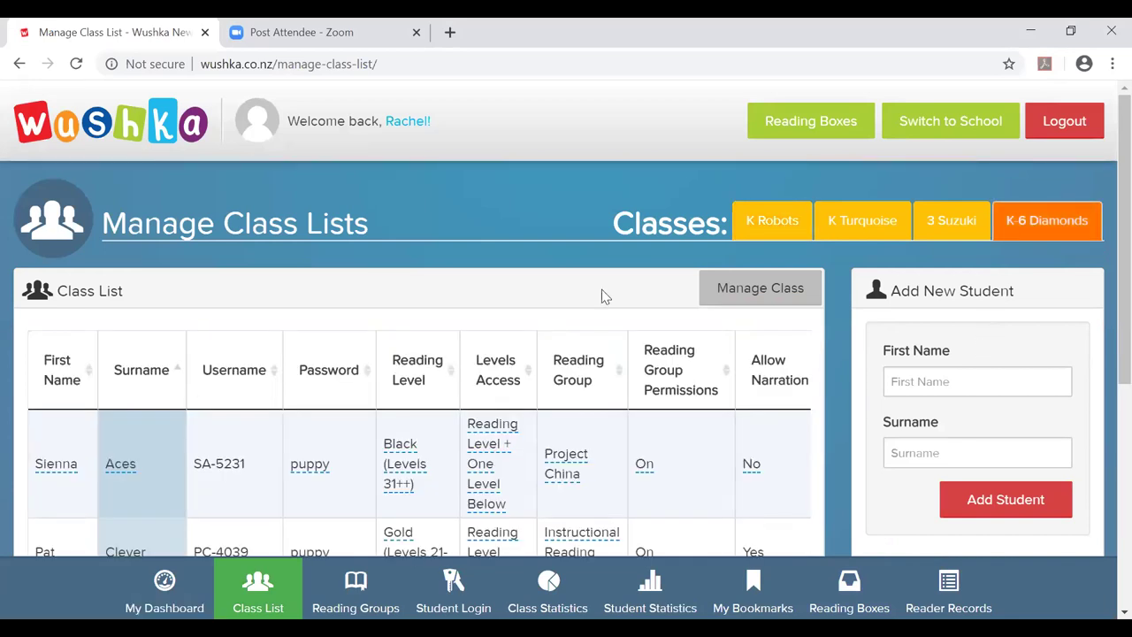
{"action": "scroll", "coordinate": [601, 297], "scroll_direction": "down", "scroll_amount": 2}
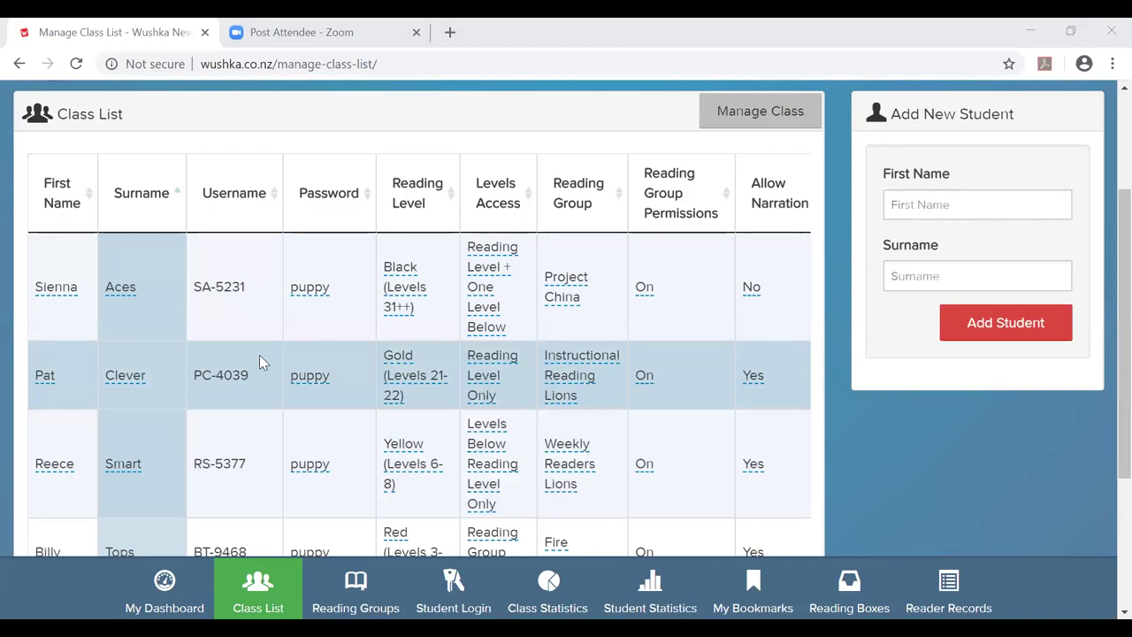
{"action": "scroll", "coordinate": [259, 355], "scroll_direction": "up", "scroll_amount": 1}
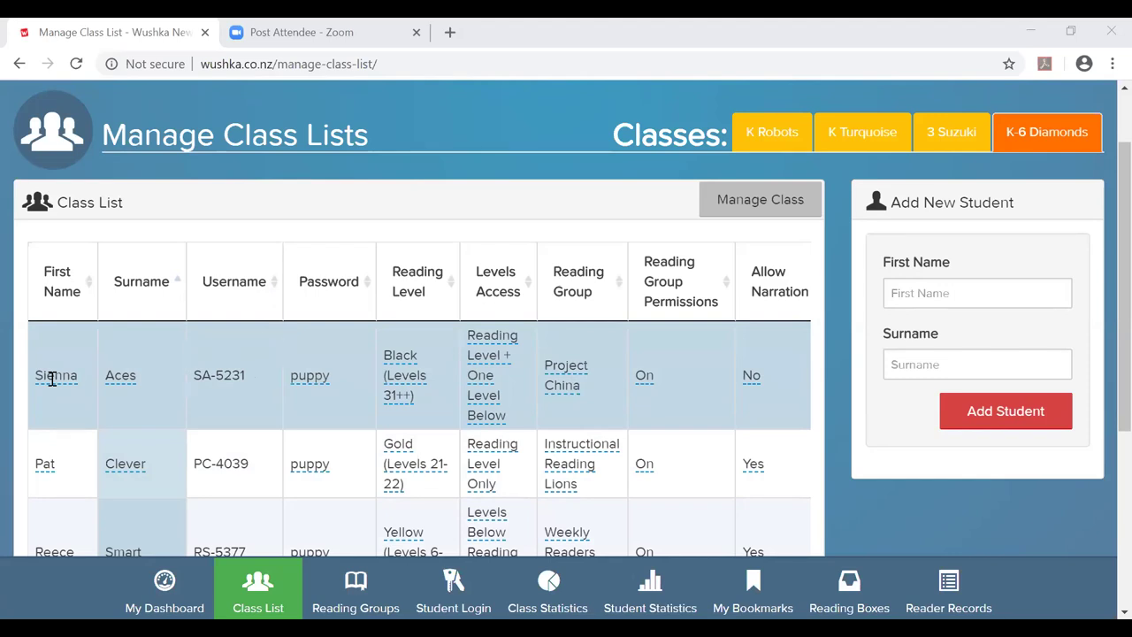
{"action": "left_click", "coordinate": [53, 378]}
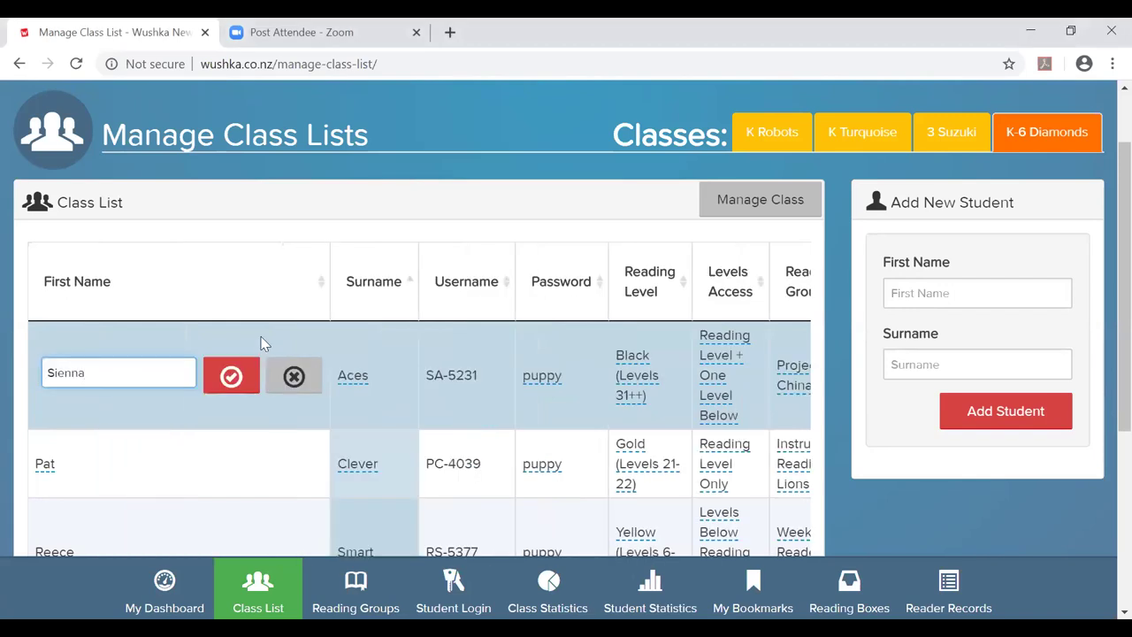
{"action": "left_click", "coordinate": [230, 376]}
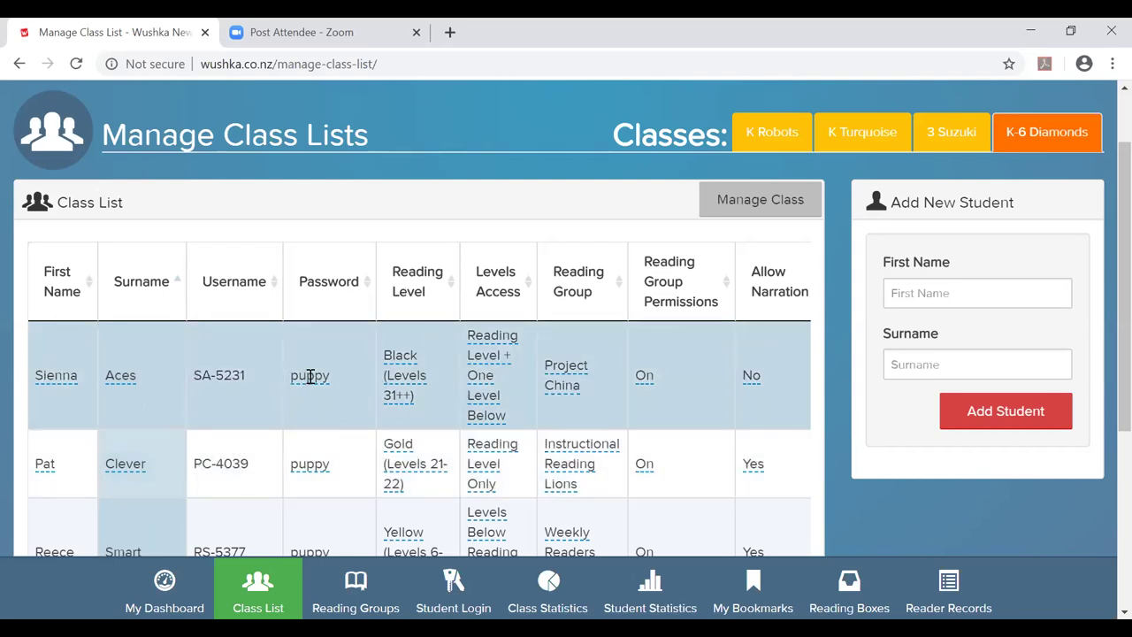
{"action": "scroll", "coordinate": [317, 358], "scroll_direction": "down", "scroll_amount": 1}
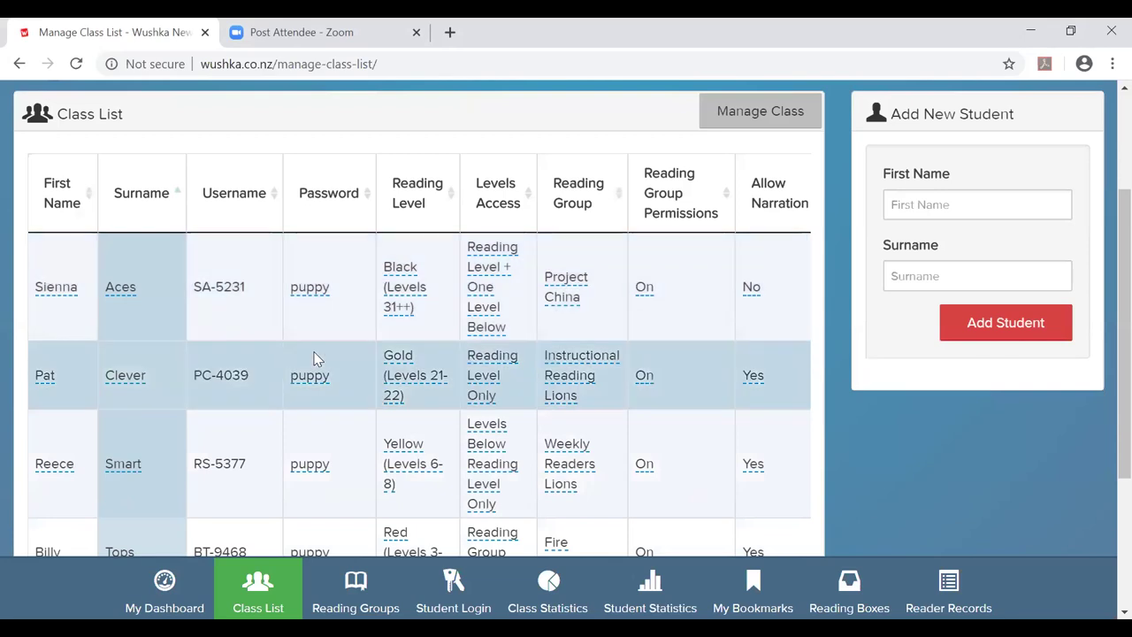
{"action": "scroll", "coordinate": [317, 358], "scroll_direction": "up", "scroll_amount": 1}
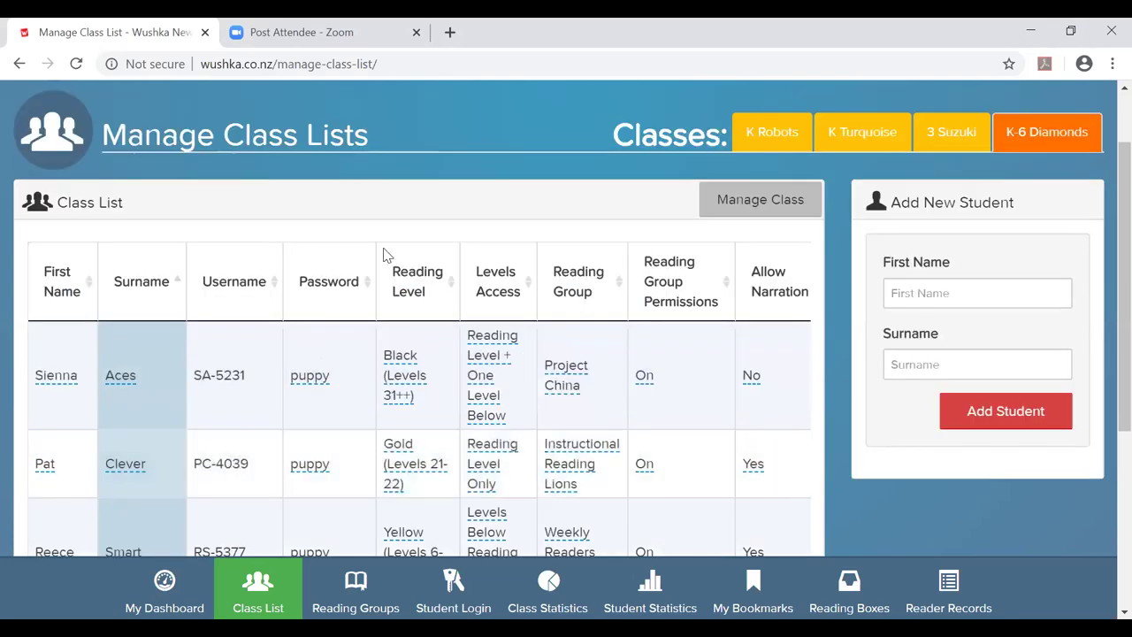
{"action": "left_click", "coordinate": [315, 376]}
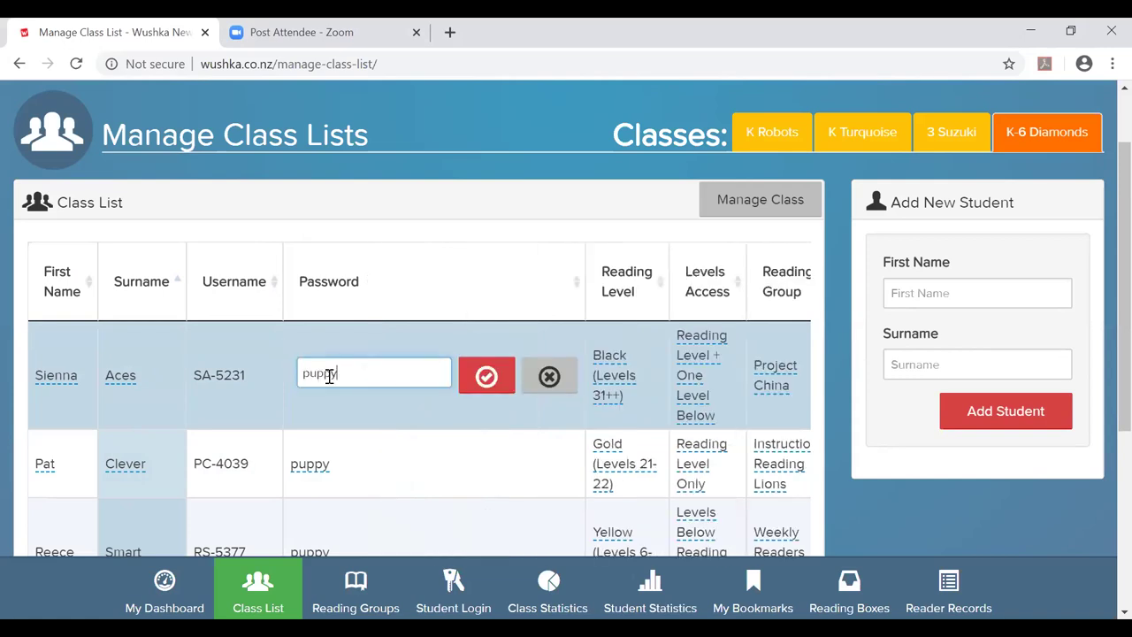
{"action": "left_click", "coordinate": [485, 378]}
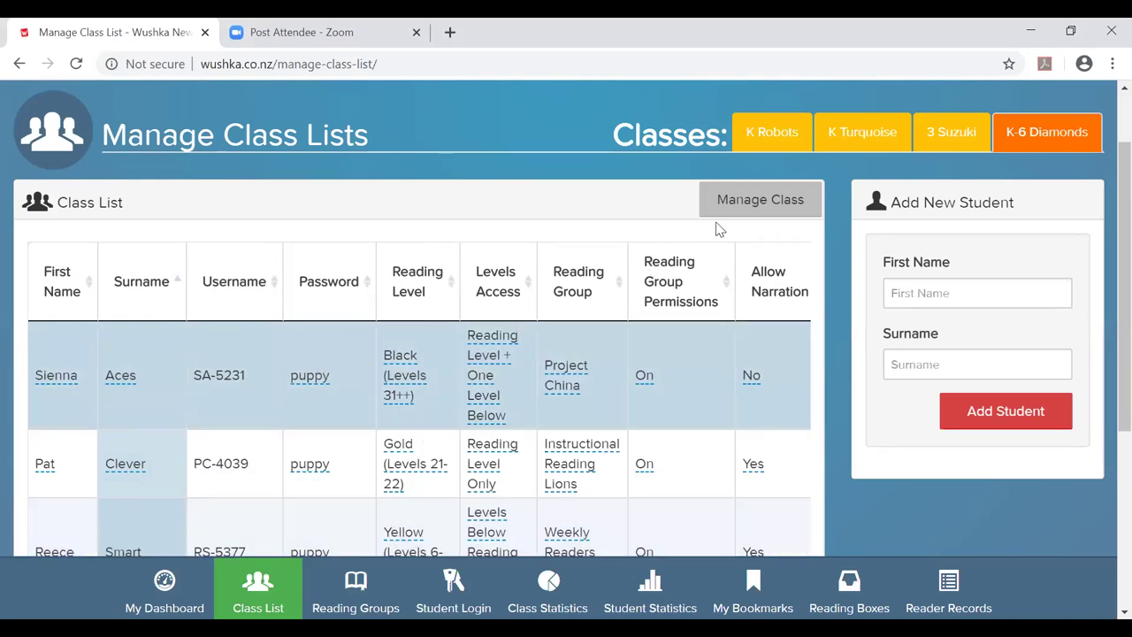
Use Set Class Password in Manage Class to give every student the same new password.
{"action": "left_click", "coordinate": [759, 201]}
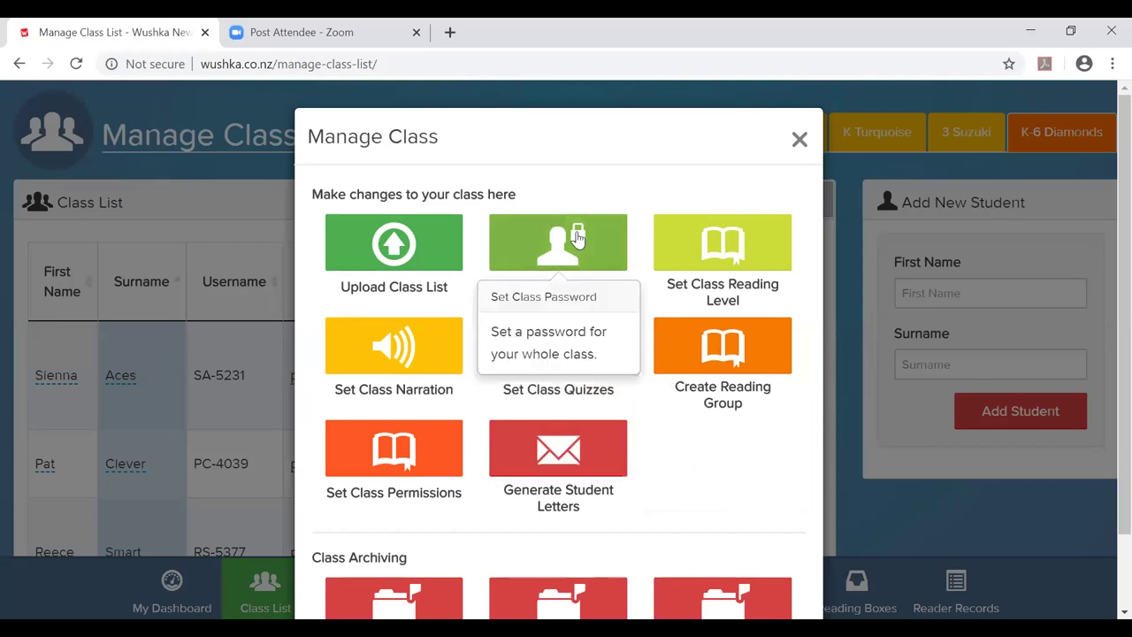
{"action": "left_click", "coordinate": [576, 239]}
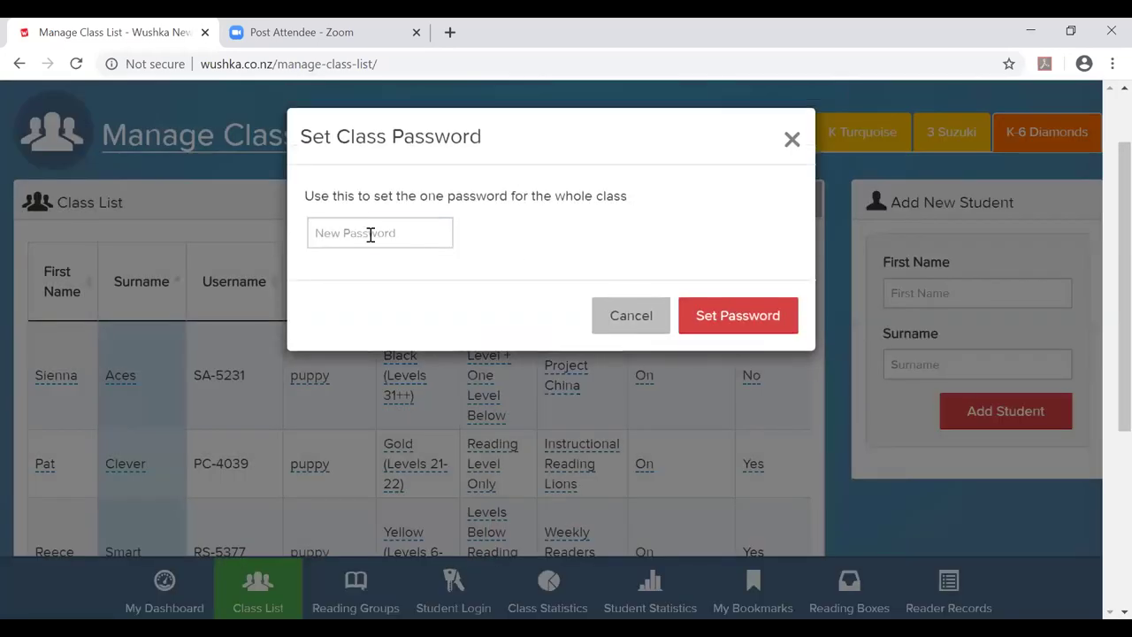
{"action": "left_click", "coordinate": [371, 235]}
{"action": "type", "text": "read"}
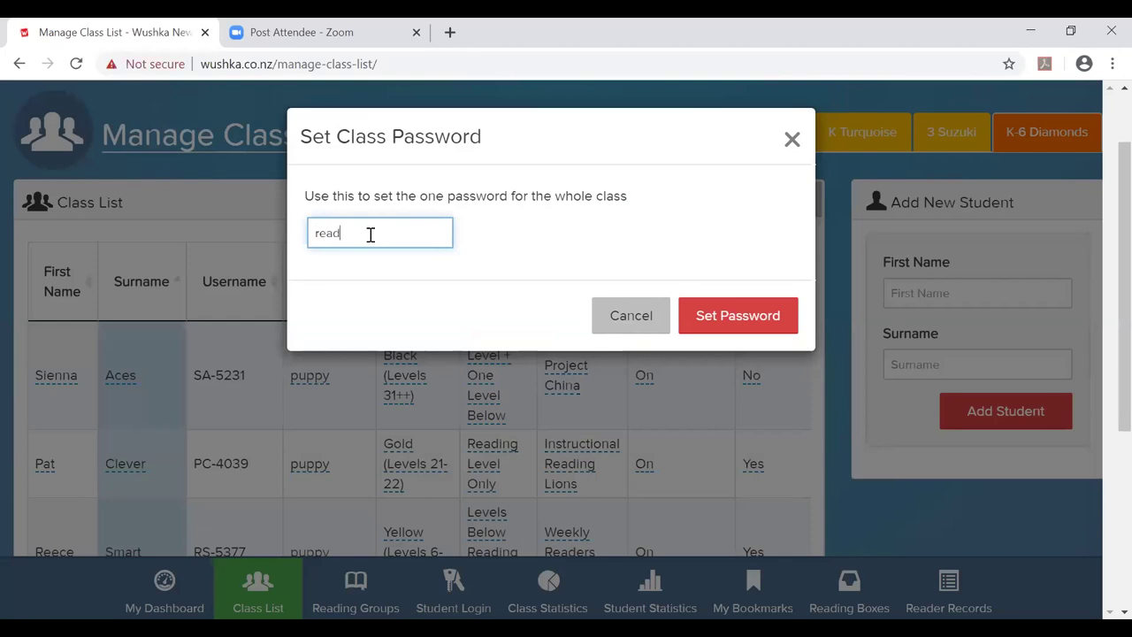
{"action": "left_click", "coordinate": [771, 316]}
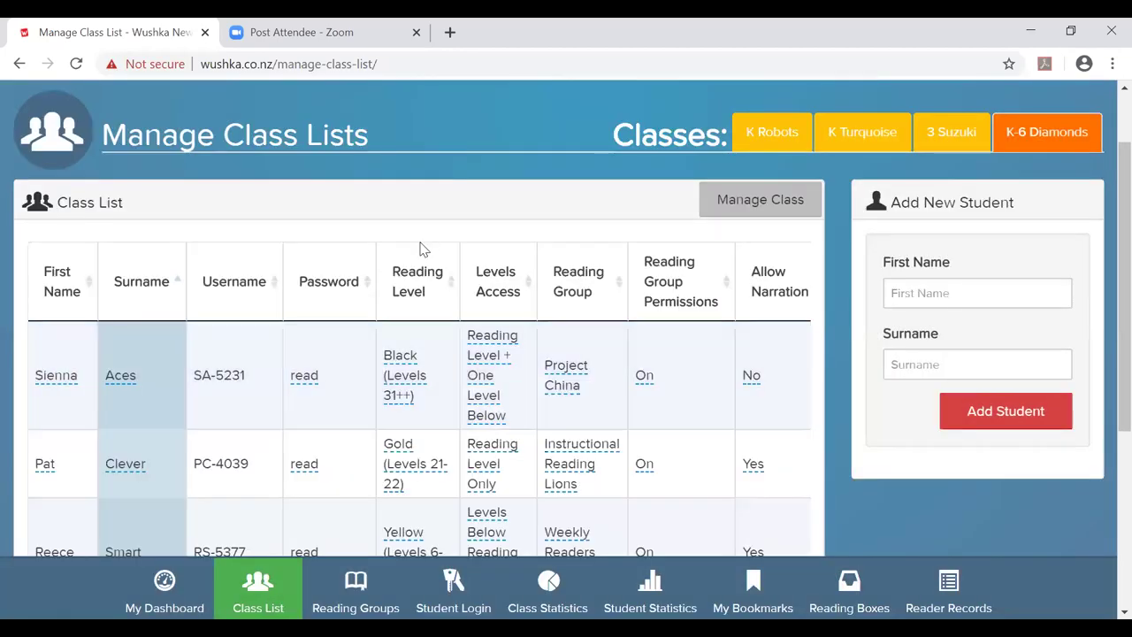
Scroll the class list to check the matching student passwords, then reopen the Manage Class dialog.
{"action": "scroll", "coordinate": [421, 247], "scroll_direction": "down", "scroll_amount": 1}
{"action": "scroll", "coordinate": [421, 248], "scroll_direction": "down", "scroll_amount": 1}
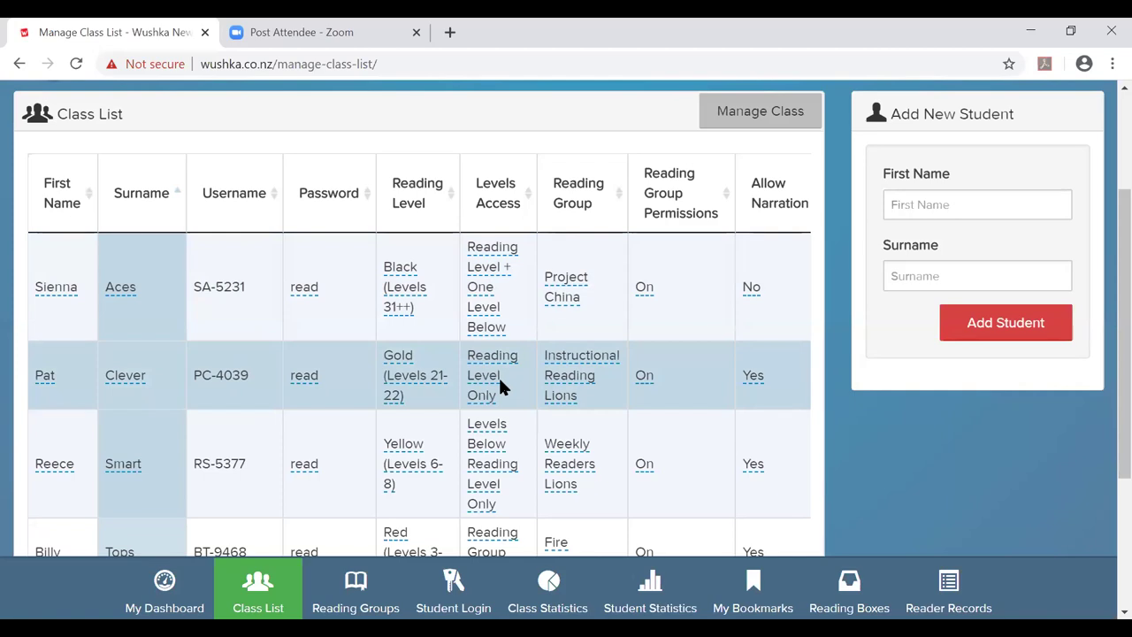
{"action": "scroll", "coordinate": [509, 380], "scroll_direction": "down", "scroll_amount": 1}
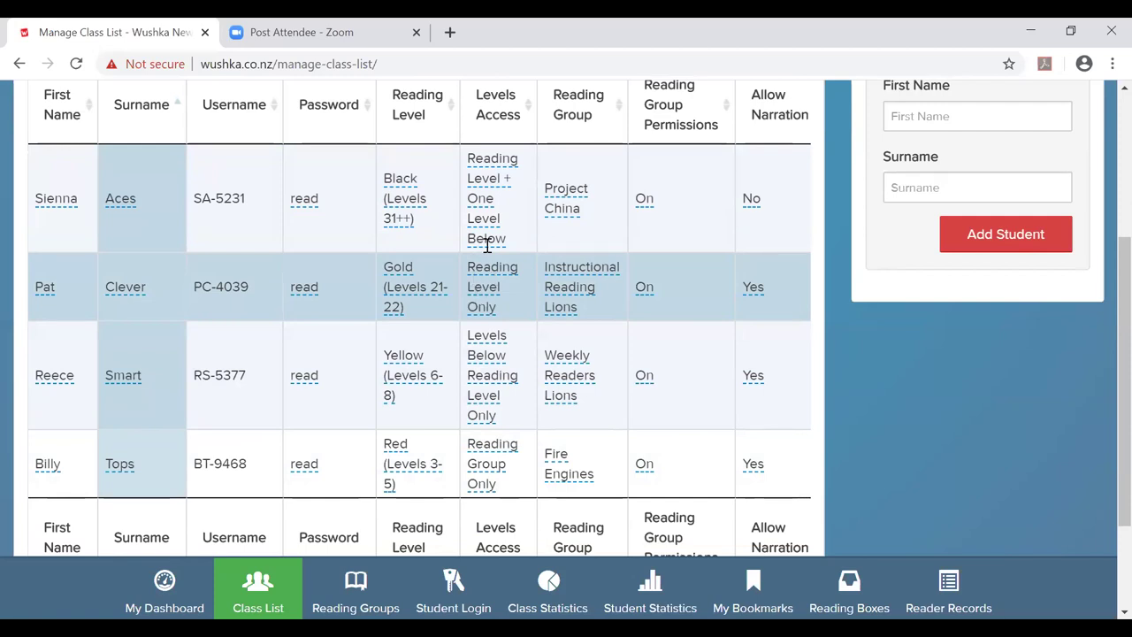
{"action": "scroll", "coordinate": [467, 306], "scroll_direction": "up", "scroll_amount": 1}
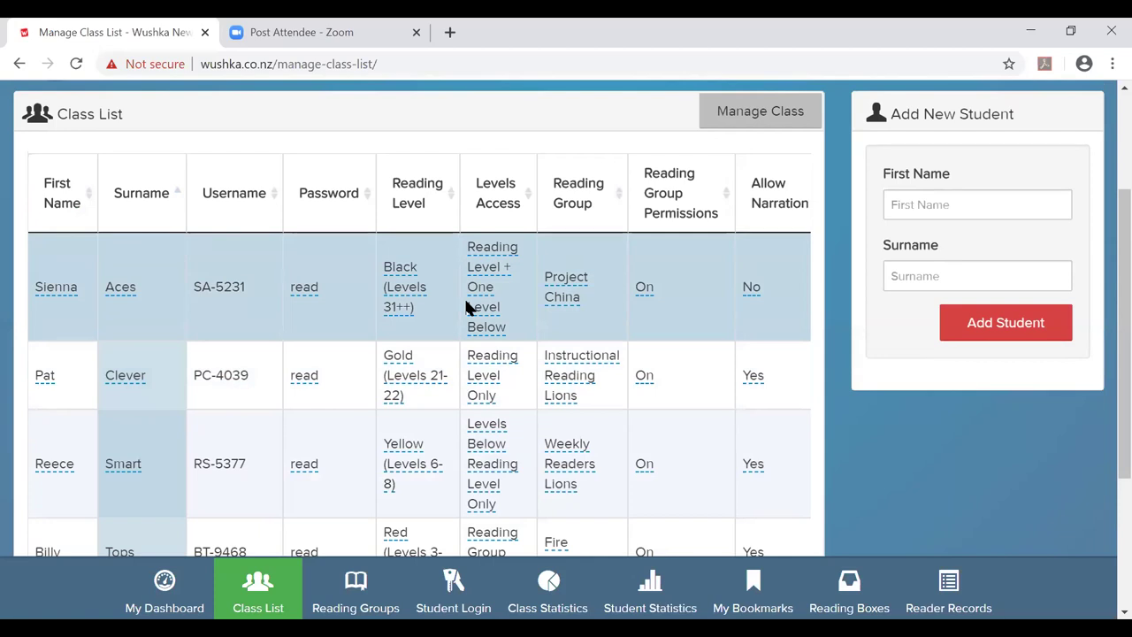
{"action": "scroll", "coordinate": [466, 306], "scroll_direction": "up", "scroll_amount": 1}
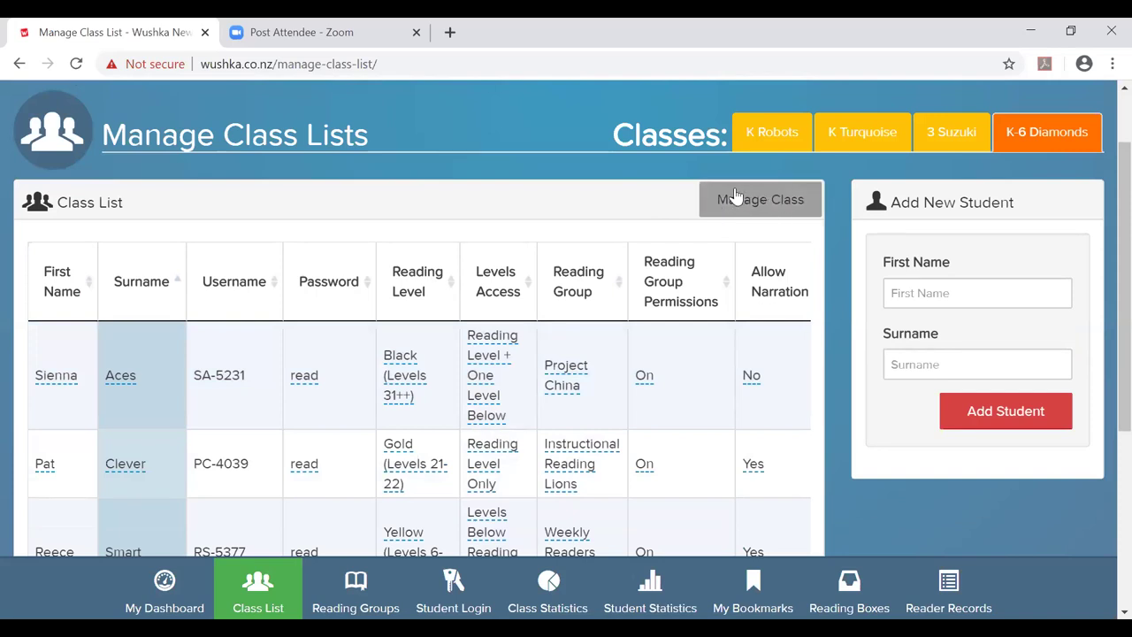
{"action": "left_click", "coordinate": [735, 195]}
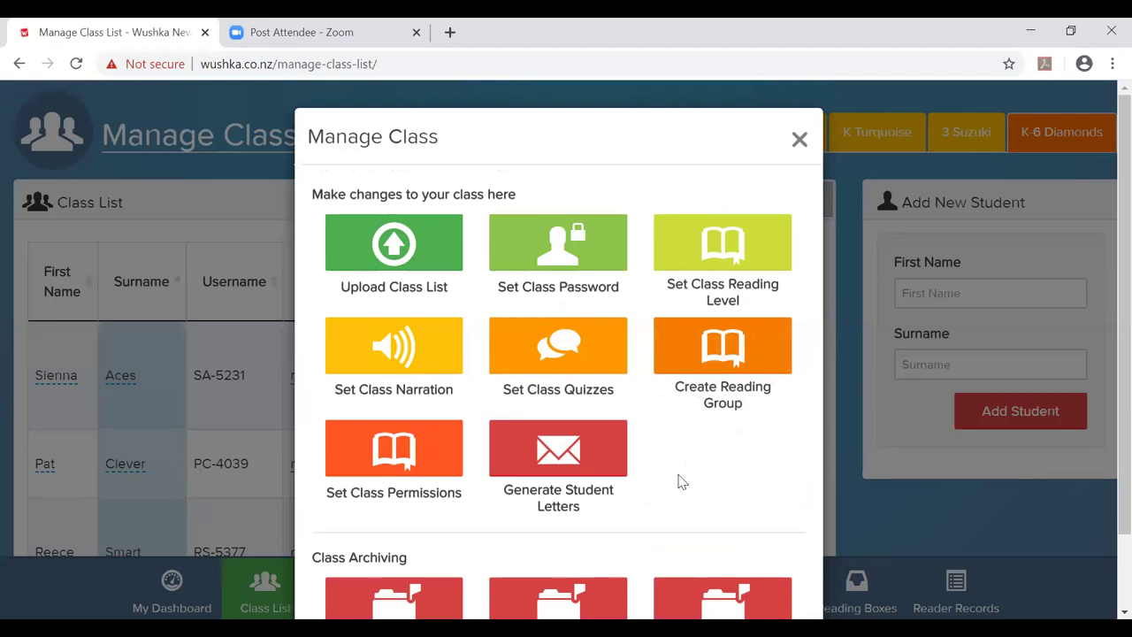
Generate the students' printable login letters PDF, review it, and close its tab.
{"action": "left_click", "coordinate": [558, 511]}
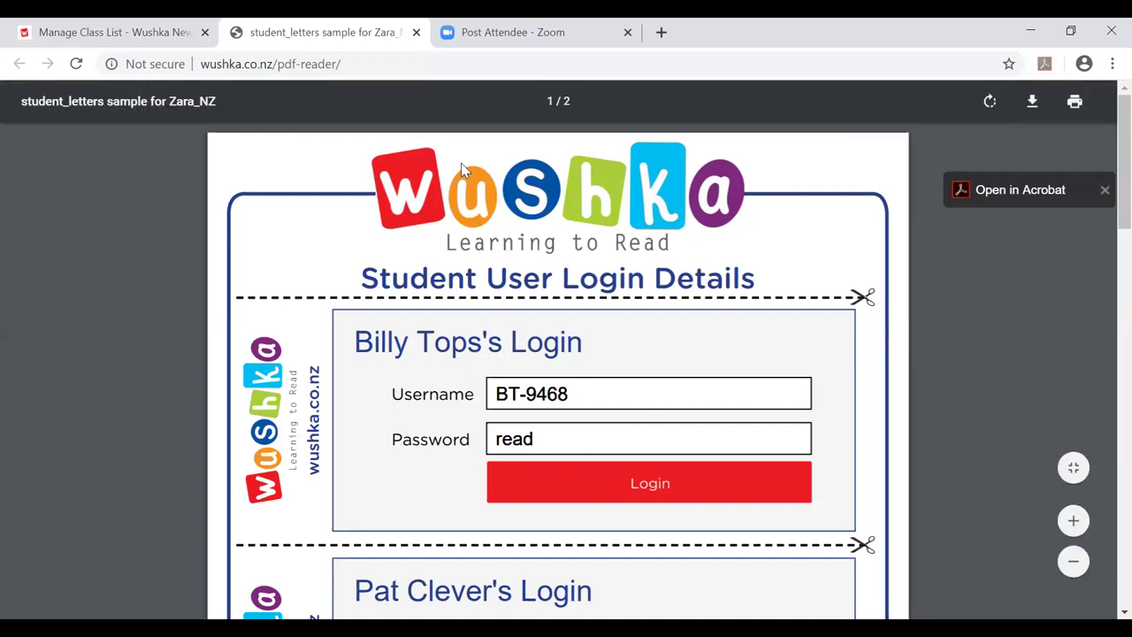
{"action": "left_click", "coordinate": [417, 32]}
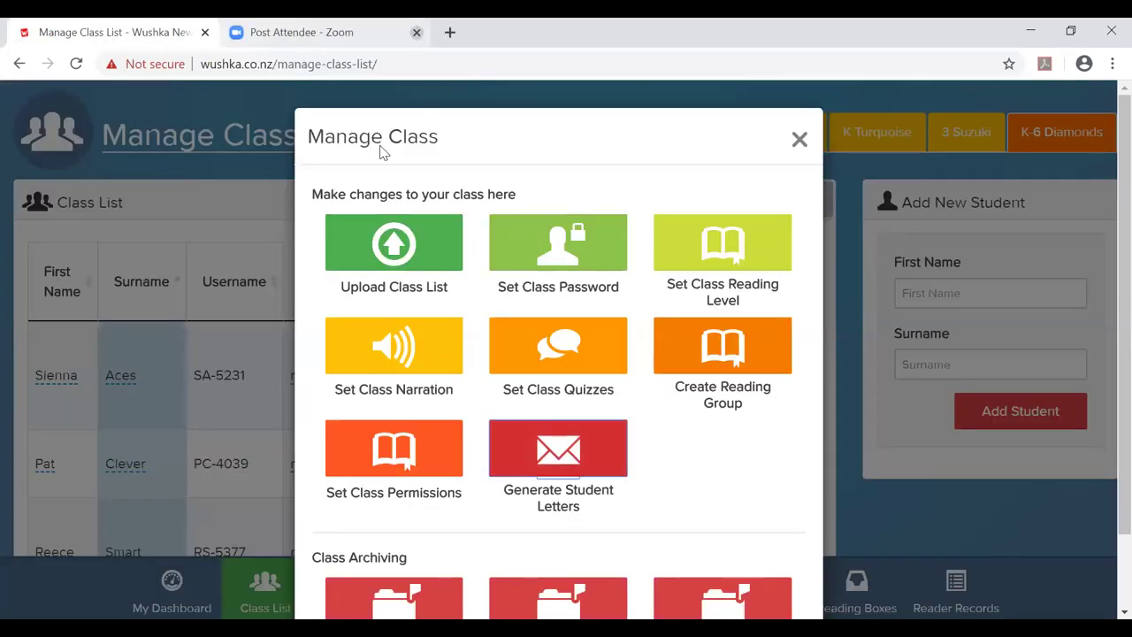
Close the Manage Class dialog and scroll the class list showing reading levels and groups.
{"action": "left_click", "coordinate": [797, 140]}
{"action": "scroll", "coordinate": [511, 236], "scroll_direction": "down", "scroll_amount": 1}
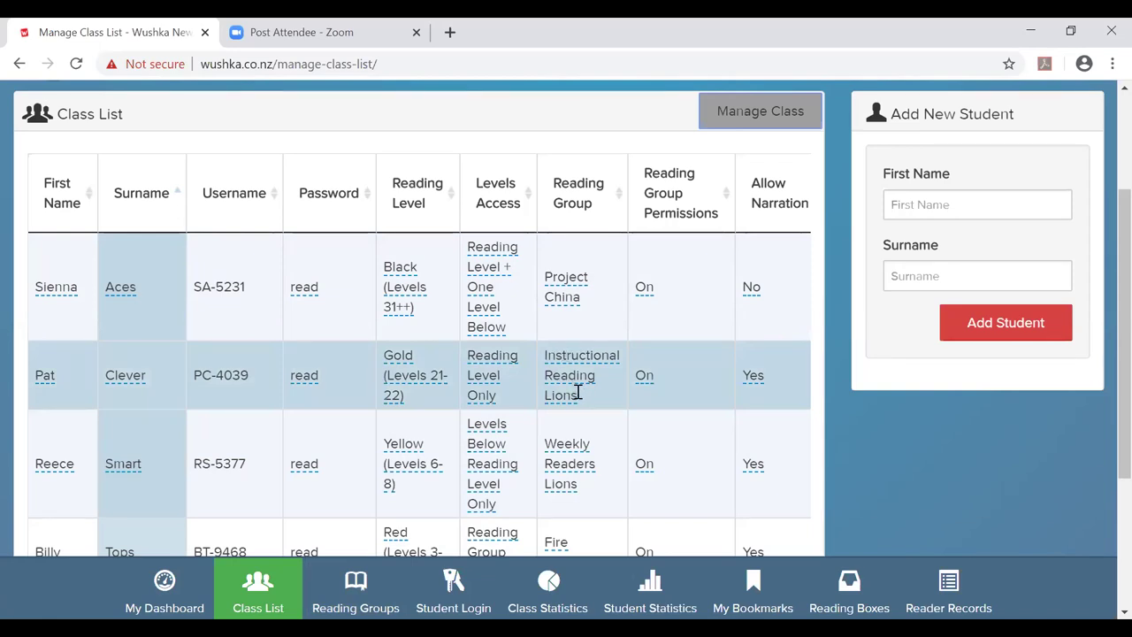
{"action": "left_click", "coordinate": [651, 378]}
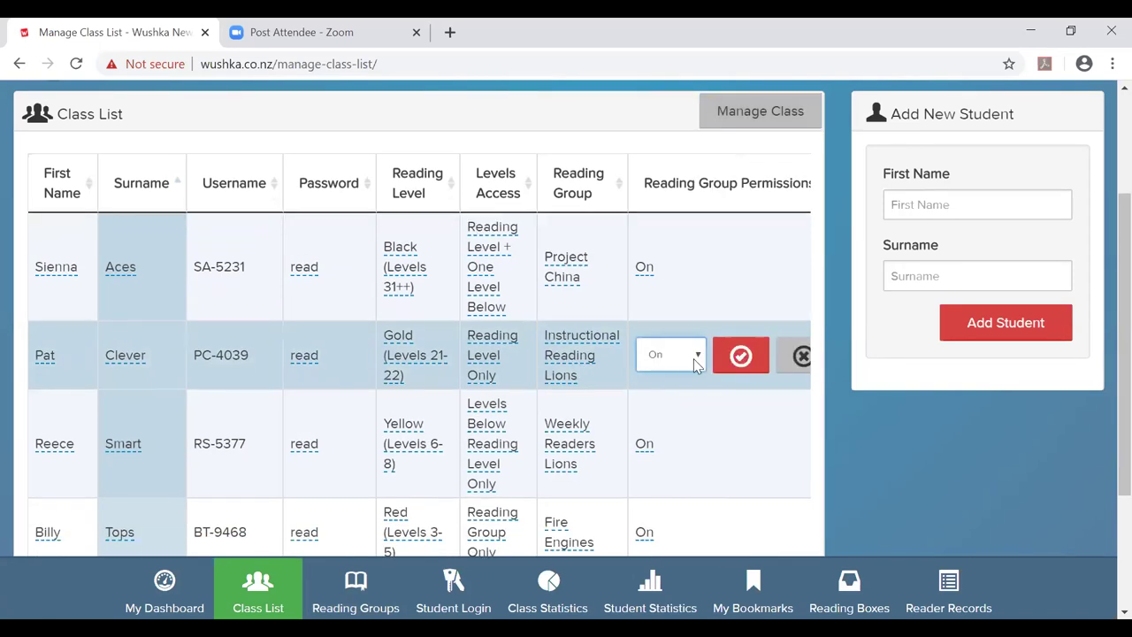
{"action": "left_click", "coordinate": [669, 357]}
{"action": "left_click", "coordinate": [676, 418]}
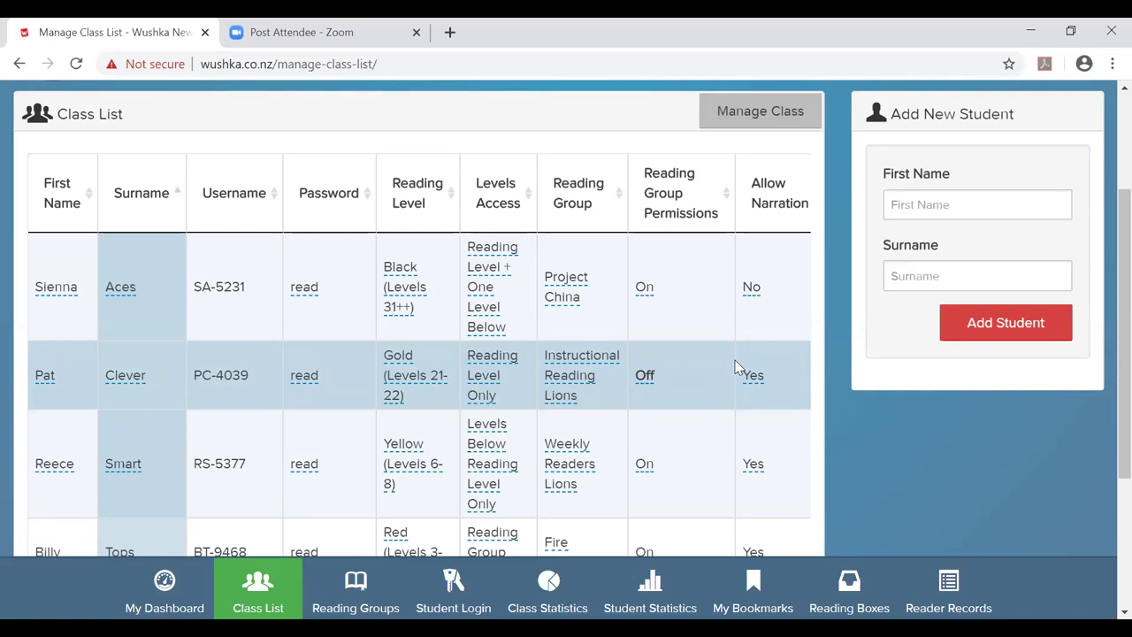
{"action": "left_click", "coordinate": [645, 375]}
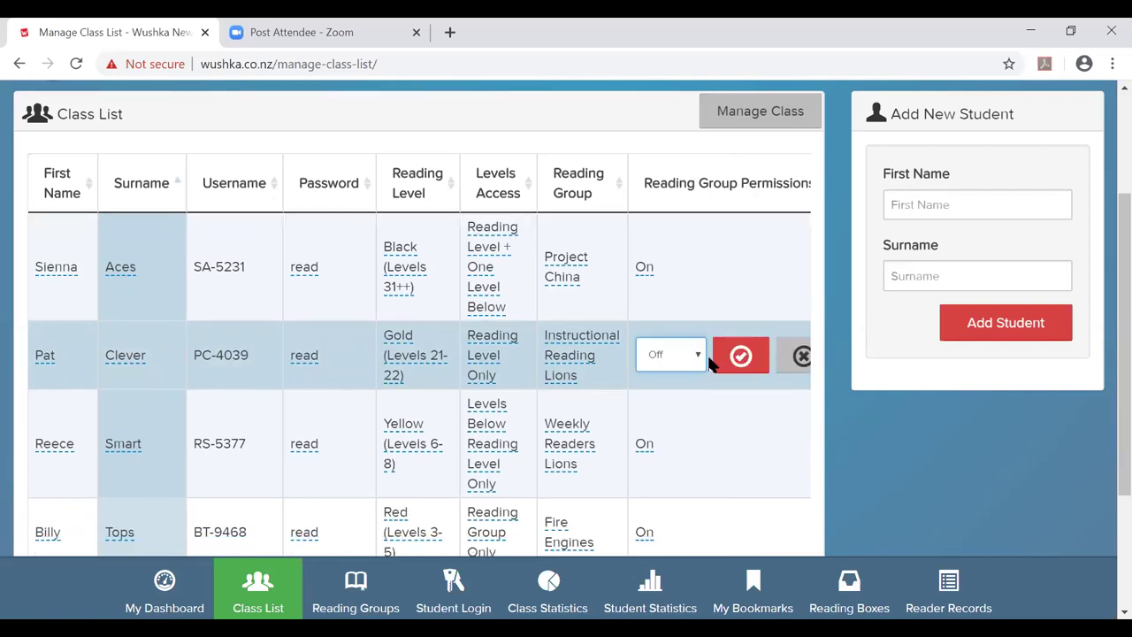
{"action": "left_click", "coordinate": [698, 355]}
{"action": "left_click", "coordinate": [689, 377]}
{"action": "left_click", "coordinate": [741, 356]}
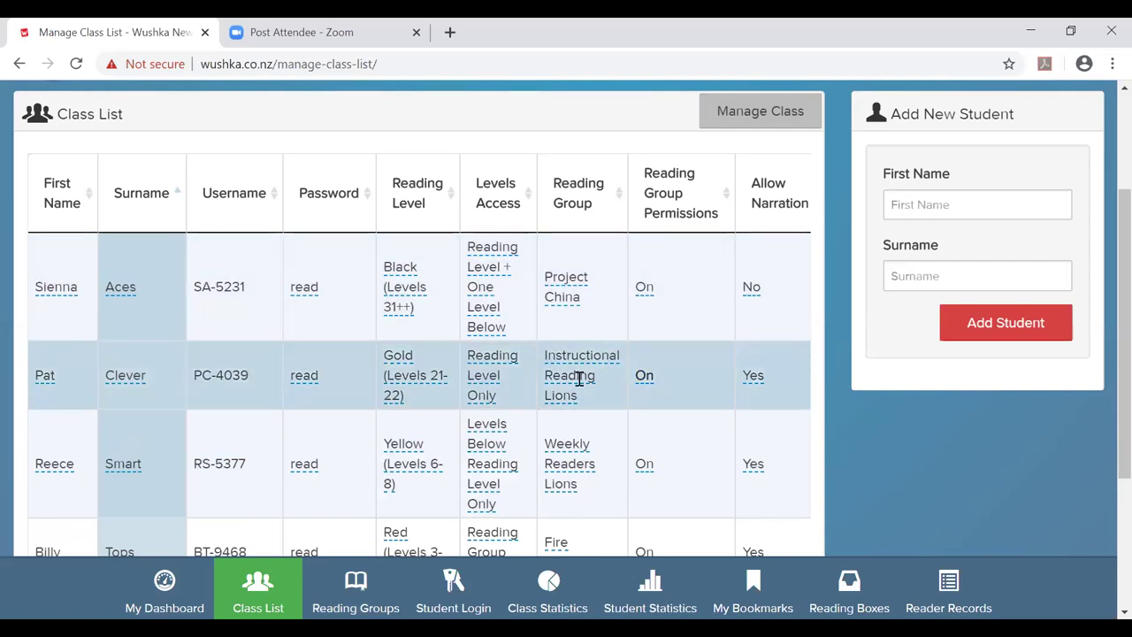
{"action": "scroll", "coordinate": [580, 378], "scroll_direction": "down", "scroll_amount": 1}
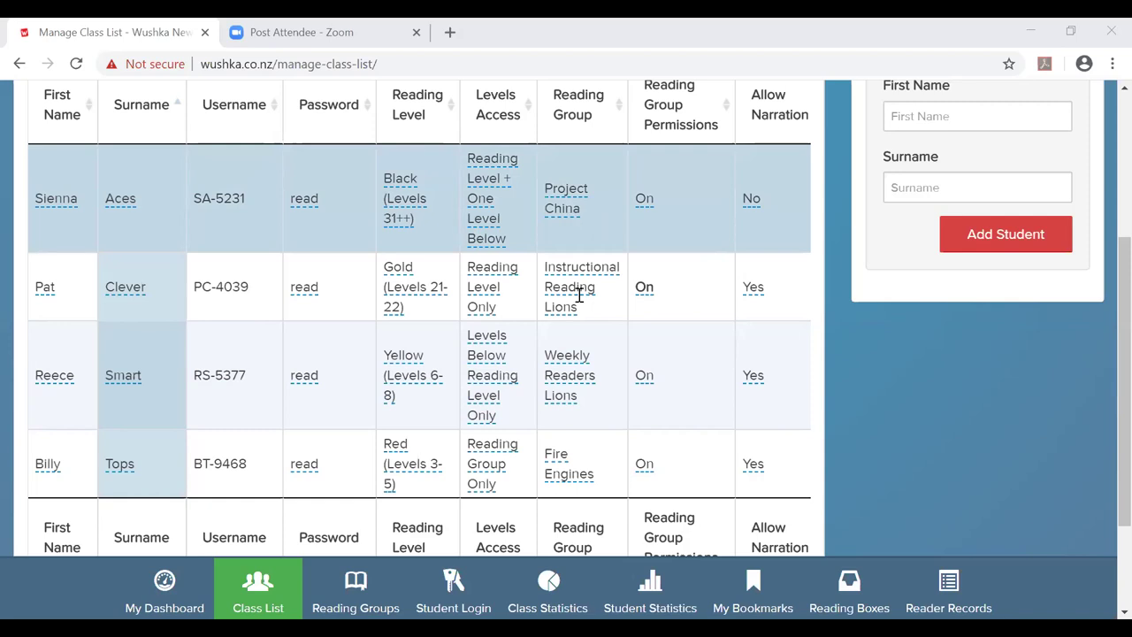
{"action": "scroll", "coordinate": [600, 454], "scroll_direction": "down", "scroll_amount": 3}
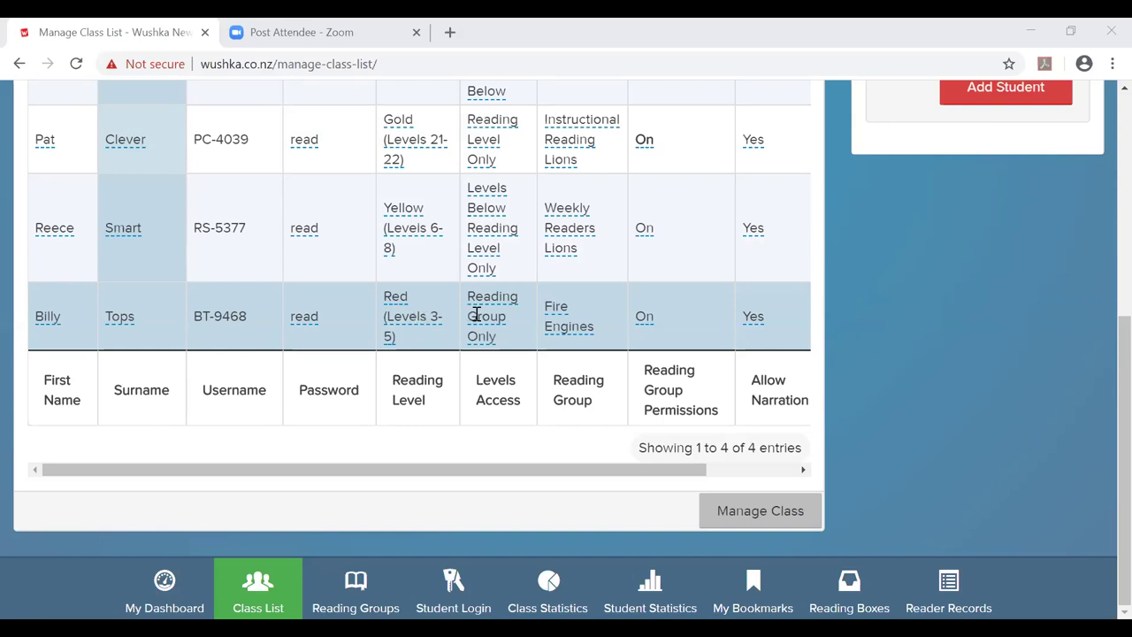
{"action": "left_click", "coordinate": [652, 318]}
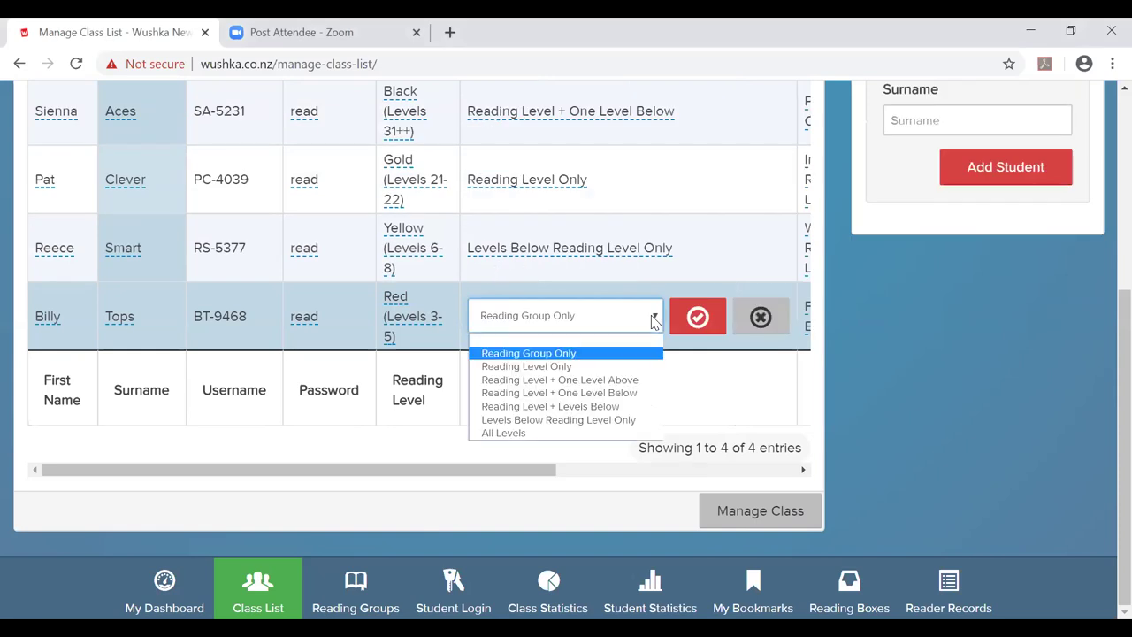
{"action": "left_click", "coordinate": [544, 368]}
{"action": "left_click", "coordinate": [698, 317]}
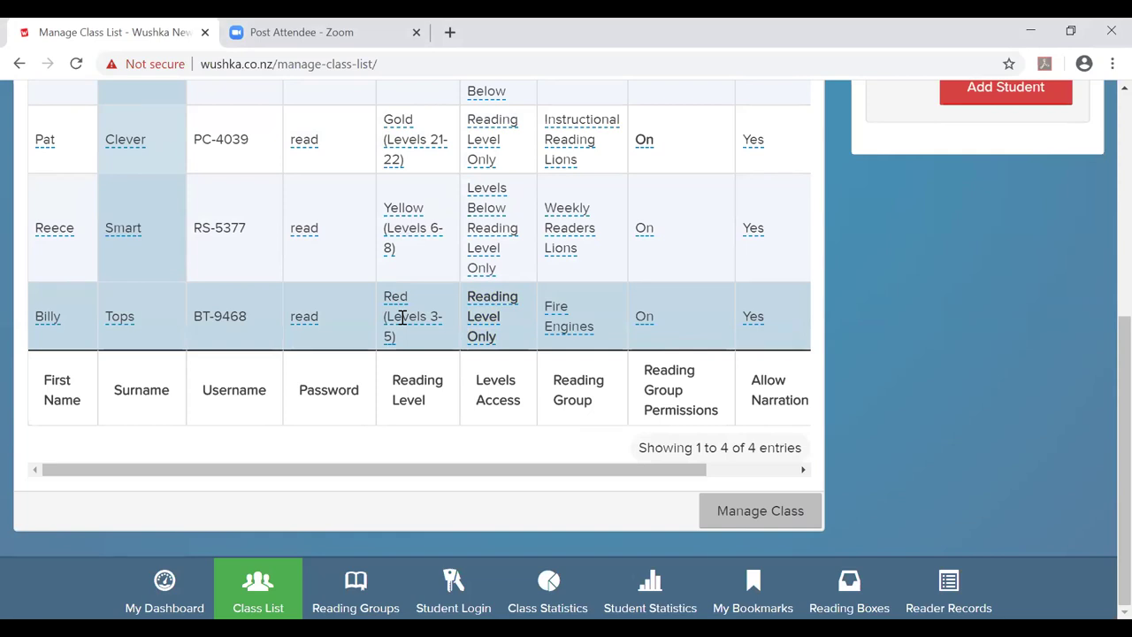
{"action": "left_click", "coordinate": [473, 314]}
{"action": "left_click", "coordinate": [652, 316]}
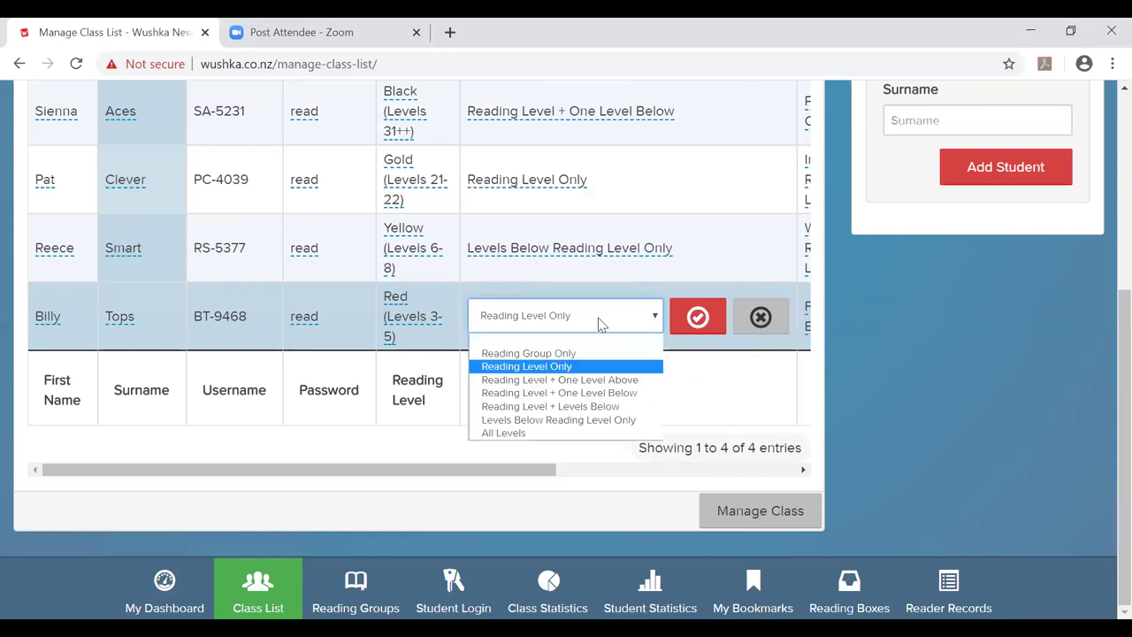
{"action": "left_click", "coordinate": [575, 351]}
{"action": "left_click", "coordinate": [697, 318]}
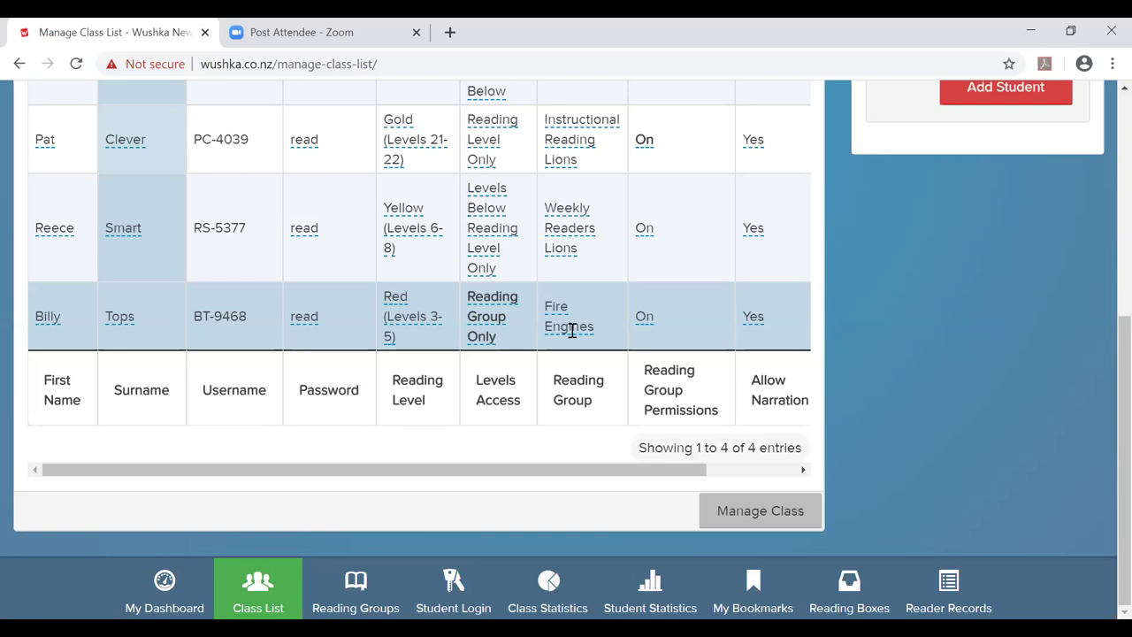
Try creating a new reading group without a name, then cancel and close Manage Class.
{"action": "scroll", "coordinate": [573, 330], "scroll_direction": "up", "scroll_amount": 3}
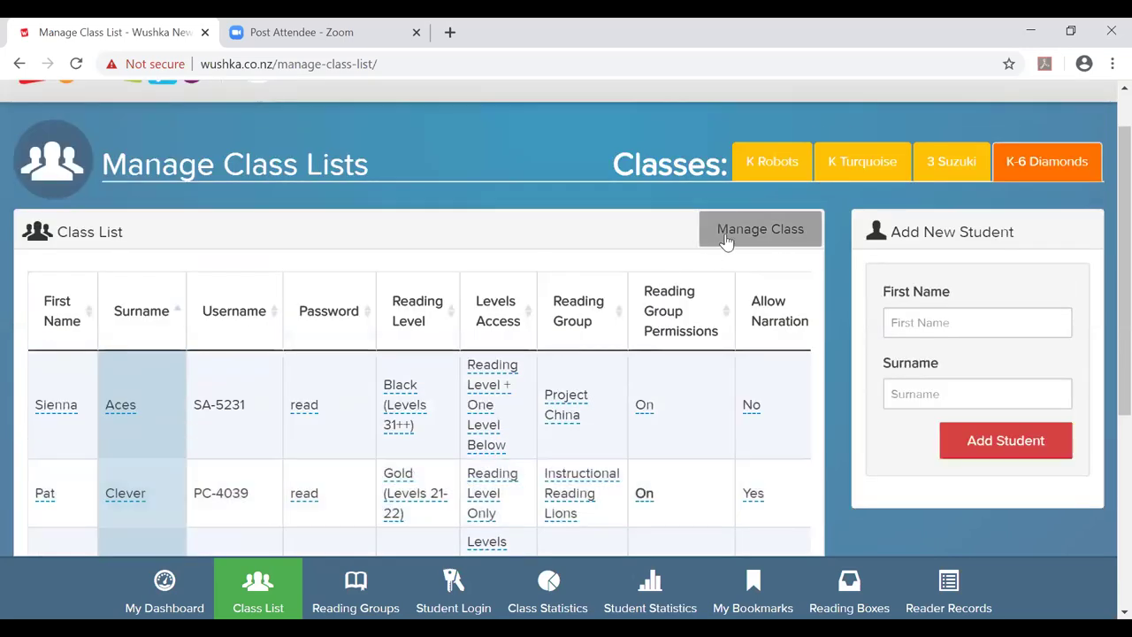
{"action": "left_click", "coordinate": [739, 228]}
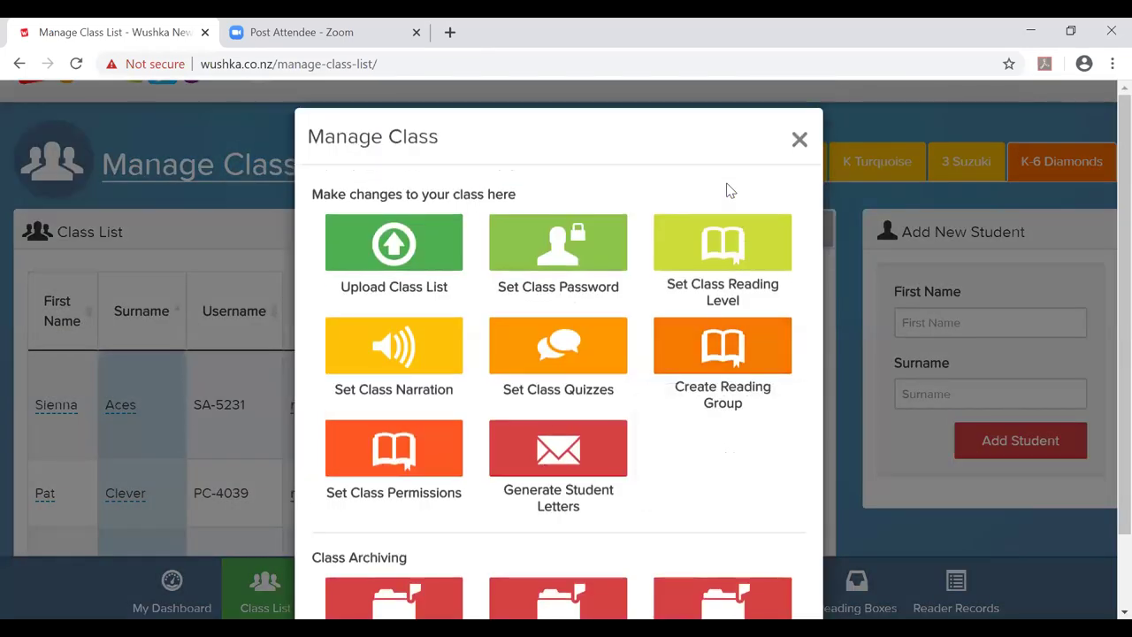
{"action": "left_click", "coordinate": [743, 361]}
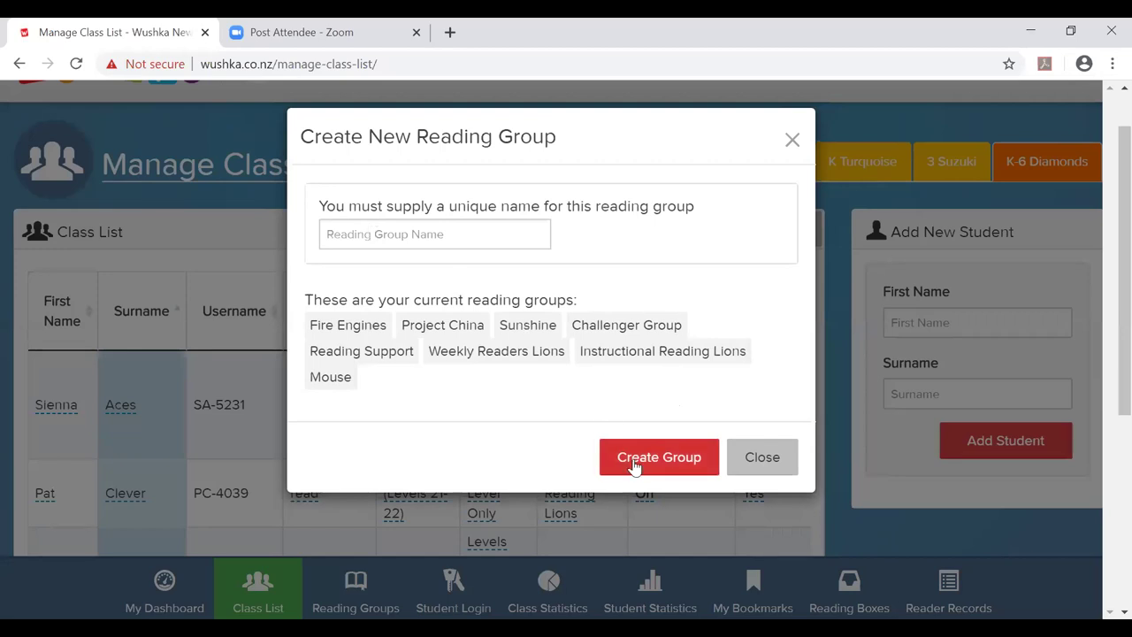
{"action": "left_click", "coordinate": [634, 466]}
{"action": "left_click", "coordinate": [758, 500]}
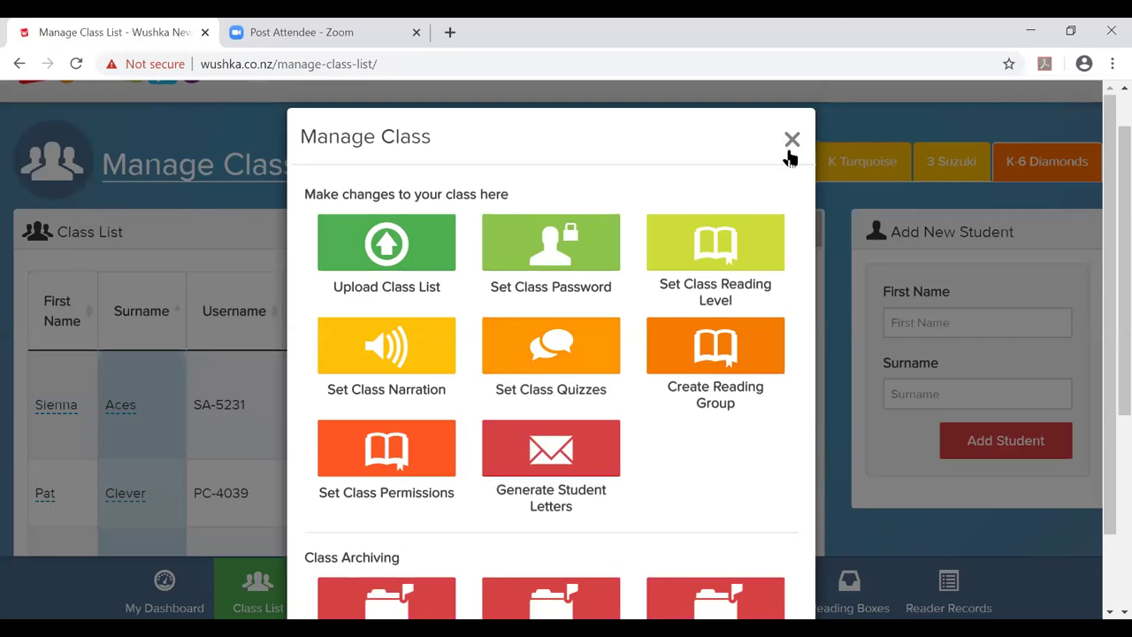
{"action": "left_click", "coordinate": [794, 142]}
{"action": "scroll", "coordinate": [725, 204], "scroll_direction": "down", "scroll_amount": 3}
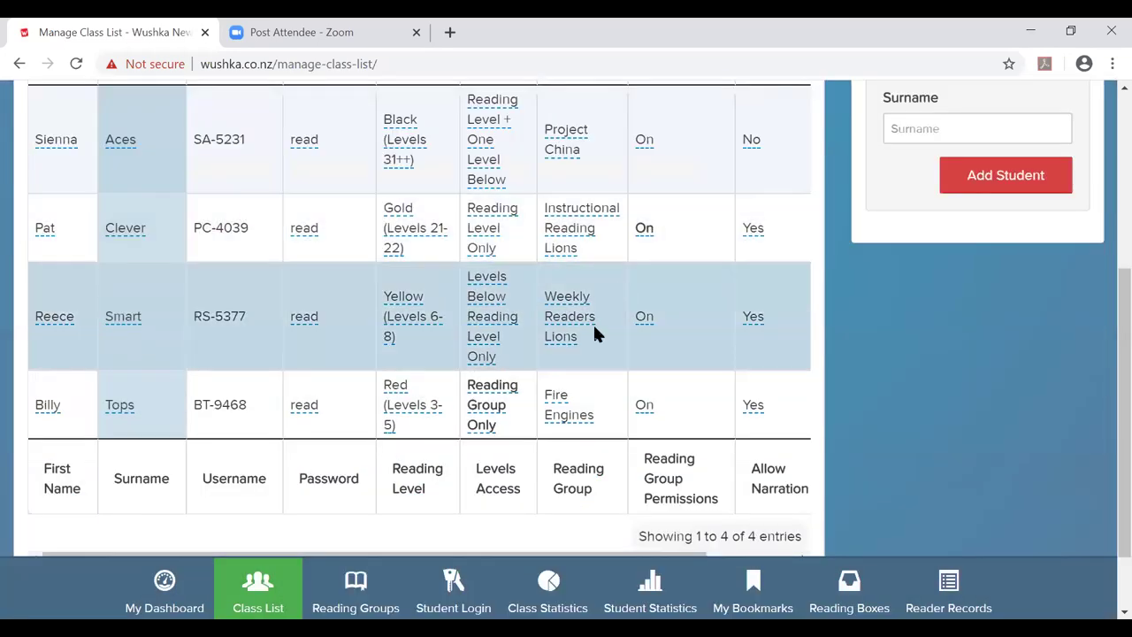
Move the fourth student into the Fire Engines reading group and open the Reading Groups page.
{"action": "left_click", "coordinate": [562, 414]}
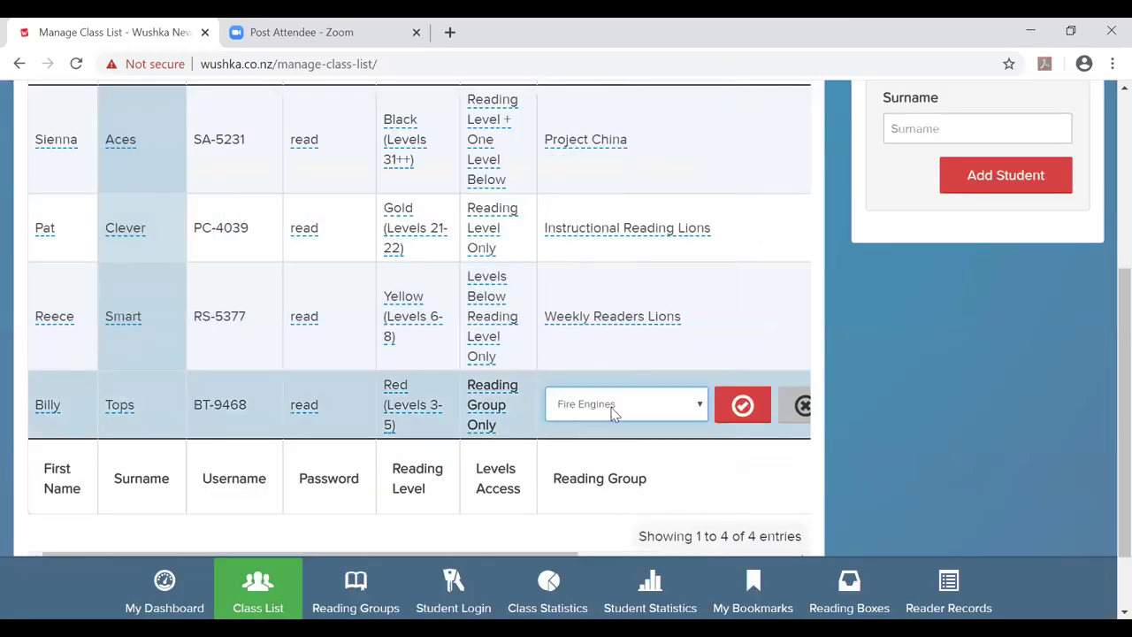
{"action": "left_click", "coordinate": [697, 414]}
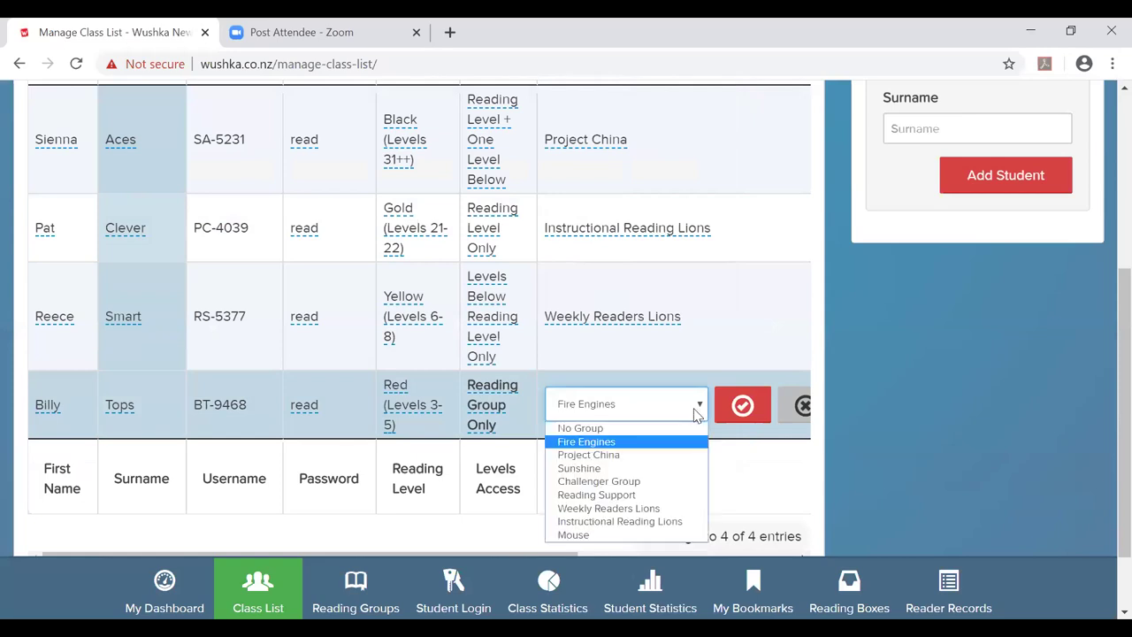
{"action": "left_click", "coordinate": [604, 447]}
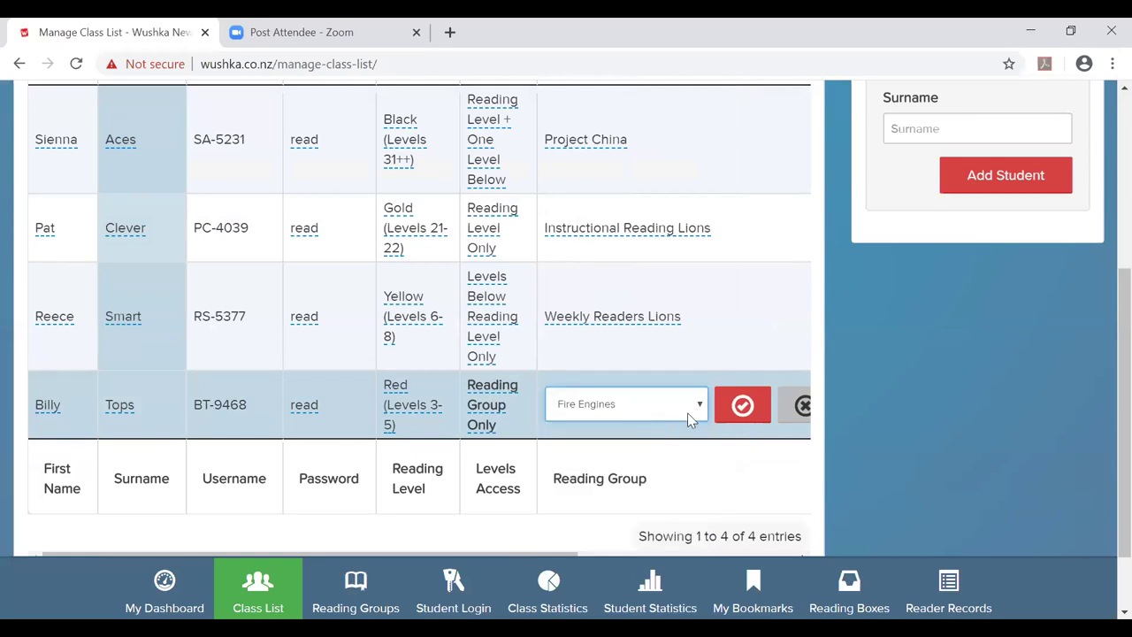
{"action": "left_click", "coordinate": [739, 405]}
{"action": "left_click", "coordinate": [355, 588]}
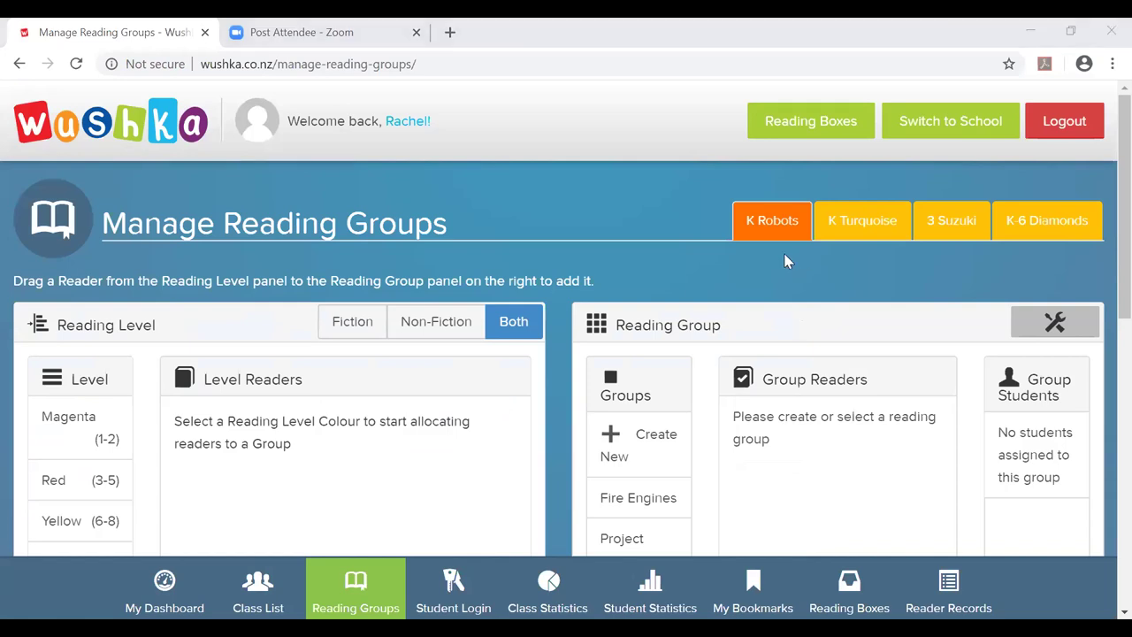
Select the Fire Engines group to see its four readers and student, then list Red (3-5) readers.
{"action": "scroll", "coordinate": [788, 261], "scroll_direction": "down", "scroll_amount": 3}
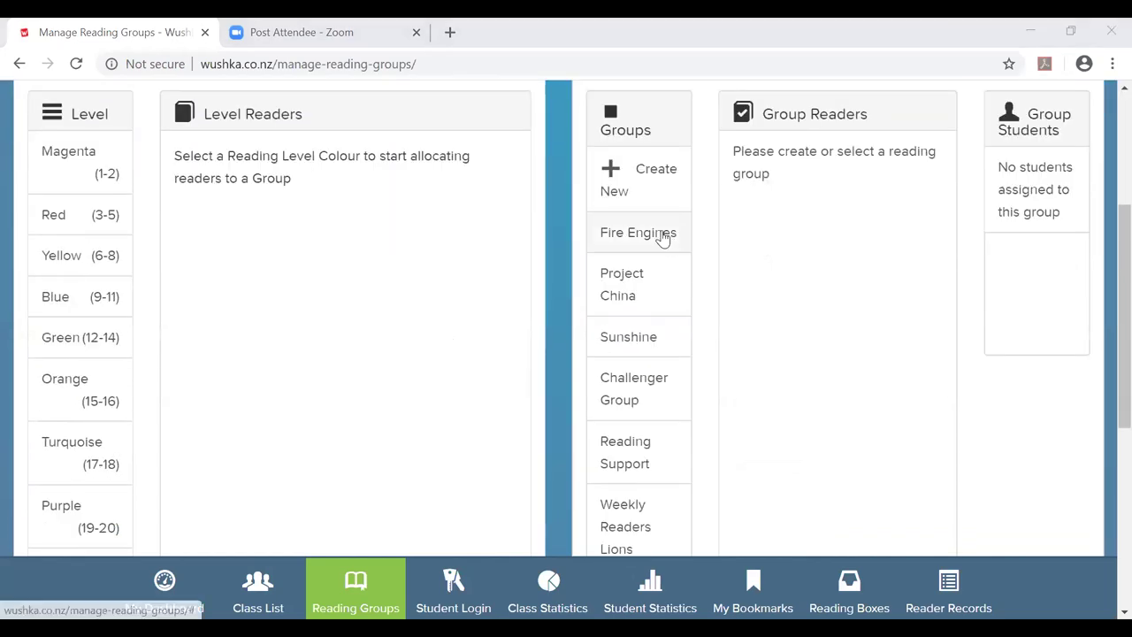
{"action": "left_click", "coordinate": [665, 235]}
{"action": "scroll", "coordinate": [612, 212], "scroll_direction": "down", "scroll_amount": 3}
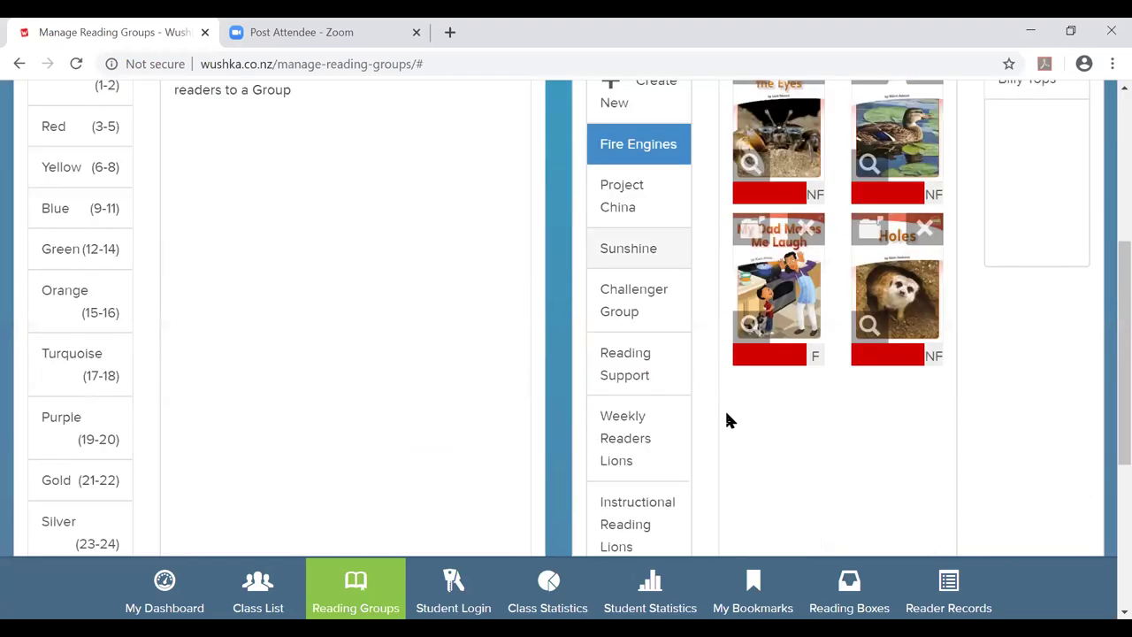
{"action": "scroll", "coordinate": [723, 410], "scroll_direction": "up", "scroll_amount": 2}
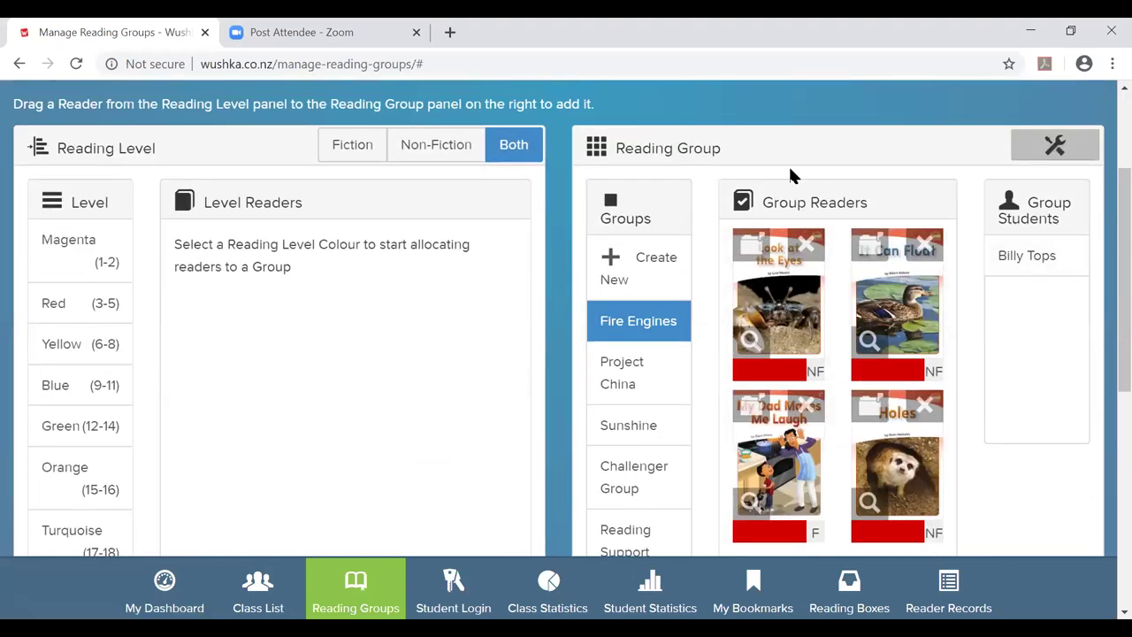
{"action": "scroll", "coordinate": [789, 170], "scroll_direction": "down", "scroll_amount": 1}
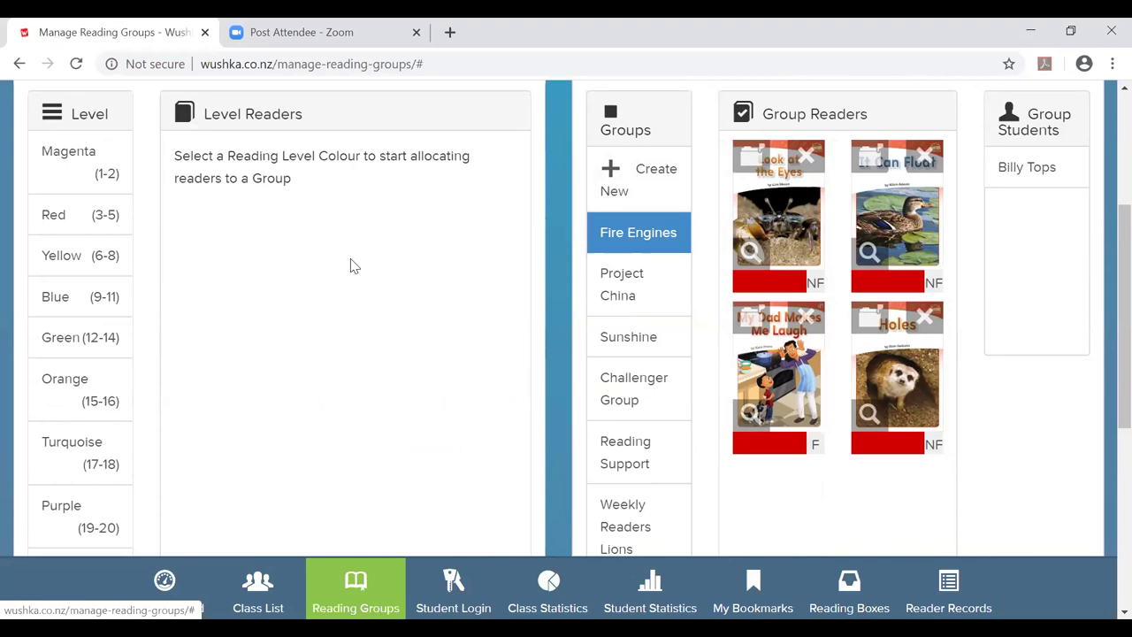
{"action": "left_click", "coordinate": [63, 216]}
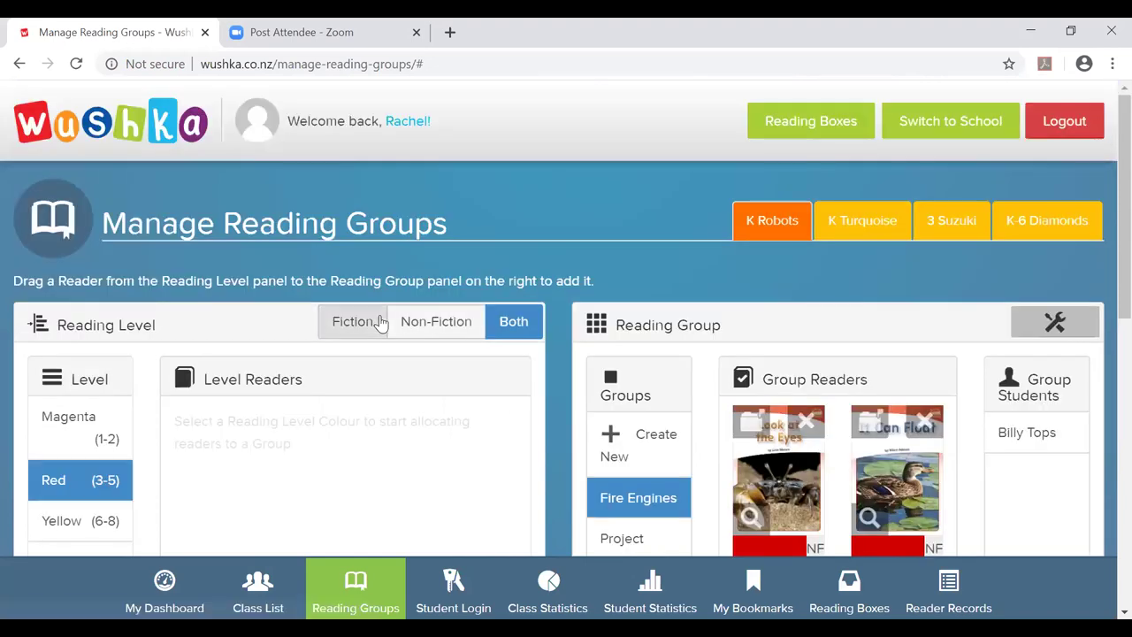
{"action": "scroll", "coordinate": [378, 323], "scroll_direction": "down", "scroll_amount": 3}
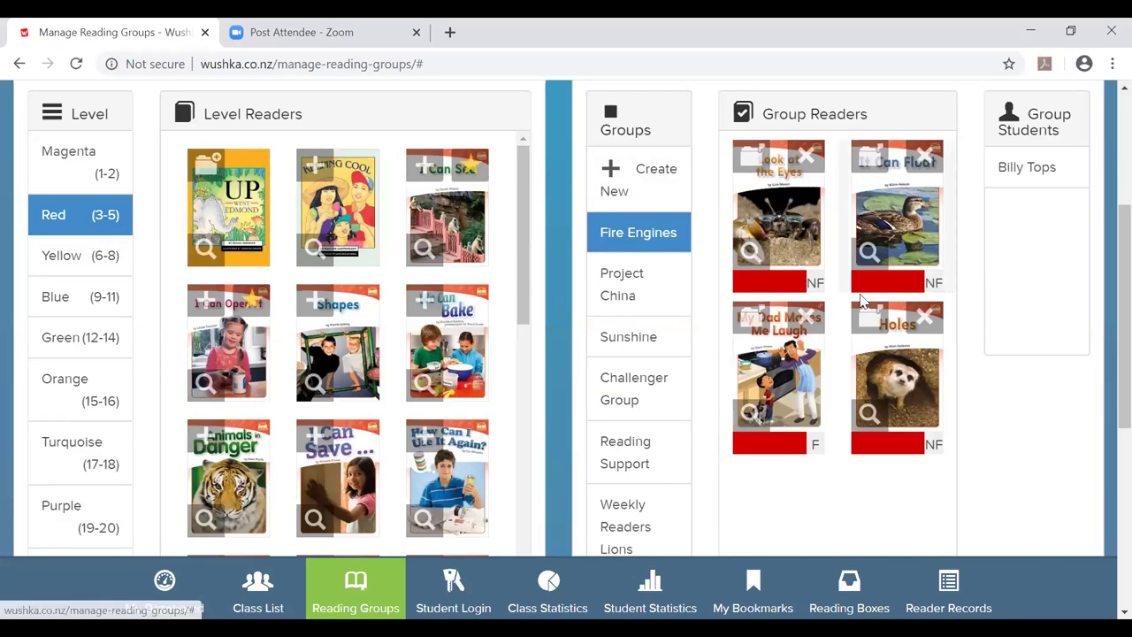
{"action": "scroll", "coordinate": [862, 300], "scroll_direction": "up", "scroll_amount": 1}
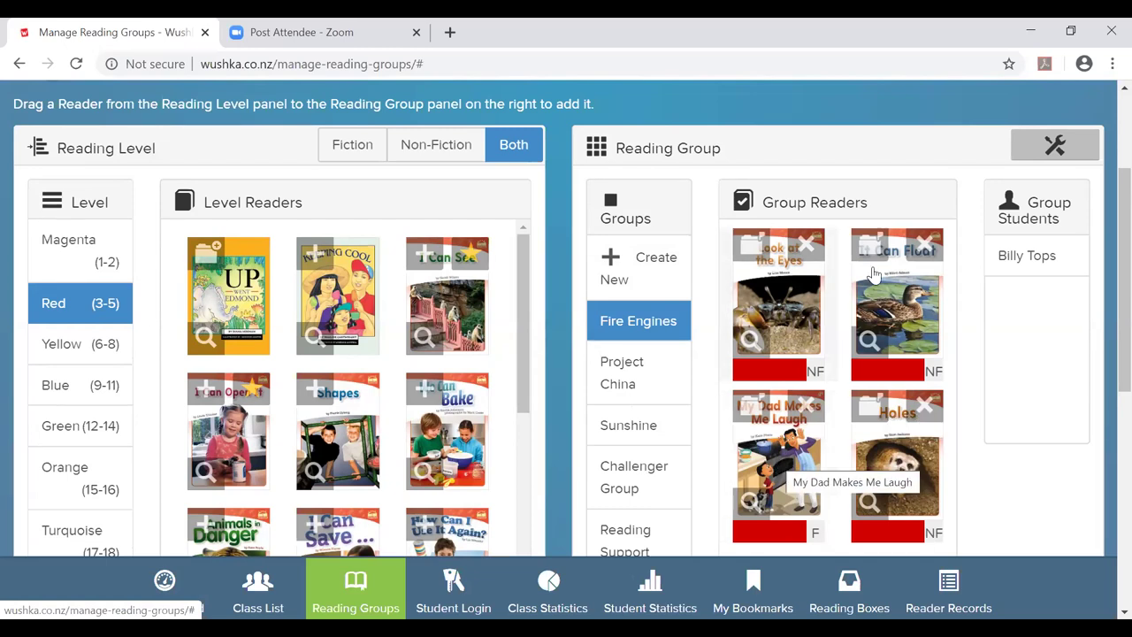
Archive all books in the Fire Engines group from its tools menu and confirm.
{"action": "left_click", "coordinate": [1055, 145]}
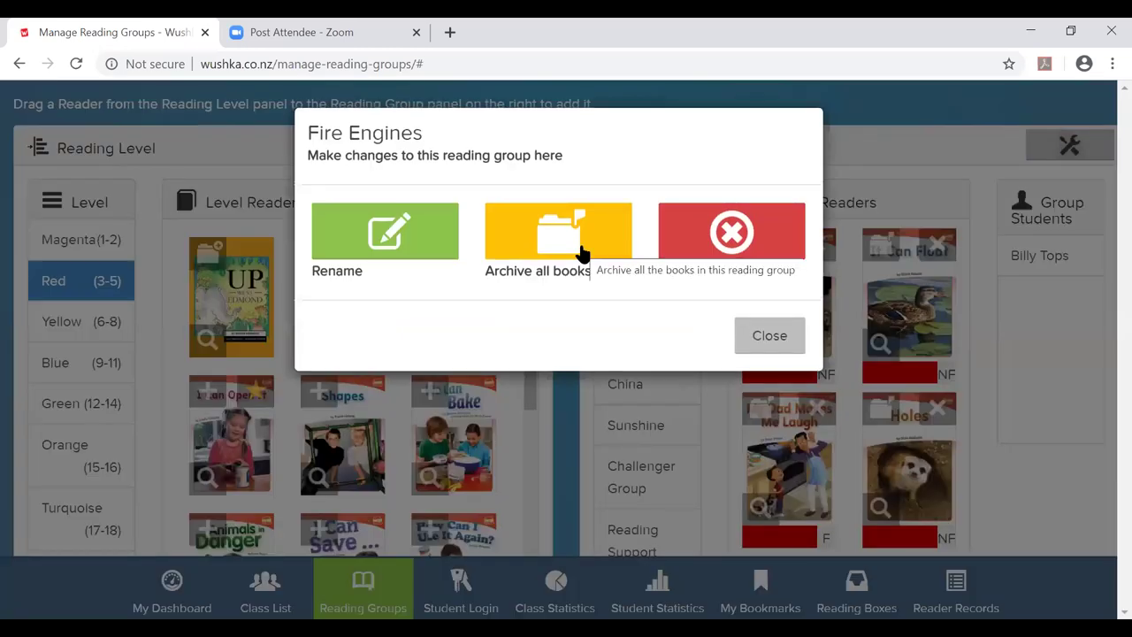
{"action": "left_click", "coordinate": [582, 254]}
{"action": "left_click", "coordinate": [707, 262]}
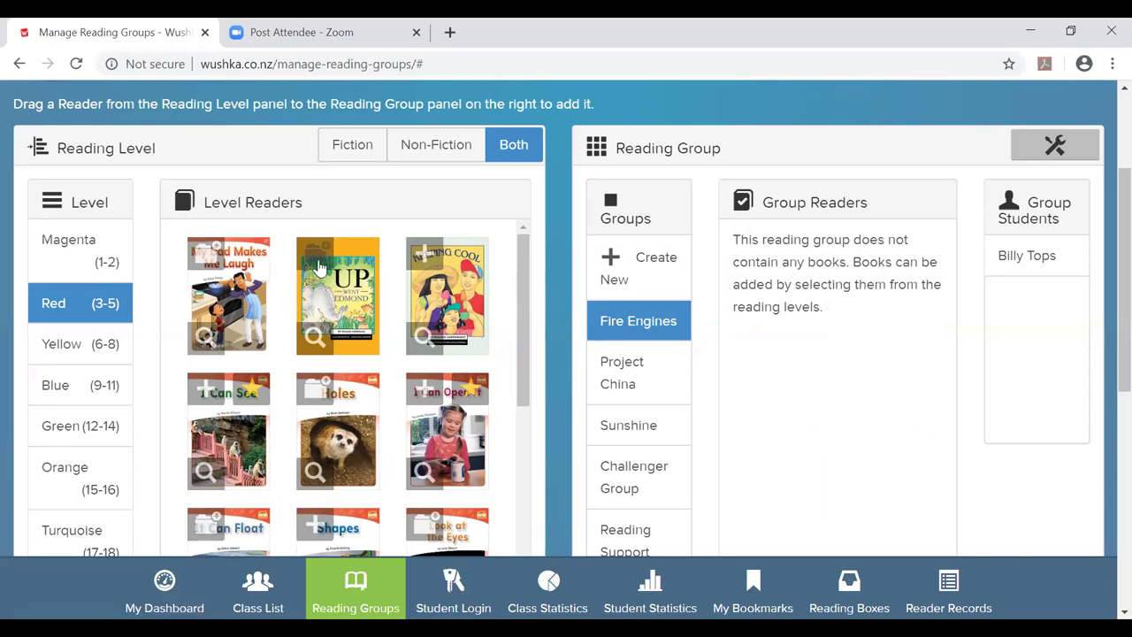
Add Shapes, two more Red non-fiction books and How Can I Use It Again? to Fire Engines.
{"action": "scroll", "coordinate": [323, 300], "scroll_direction": "down", "scroll_amount": 1}
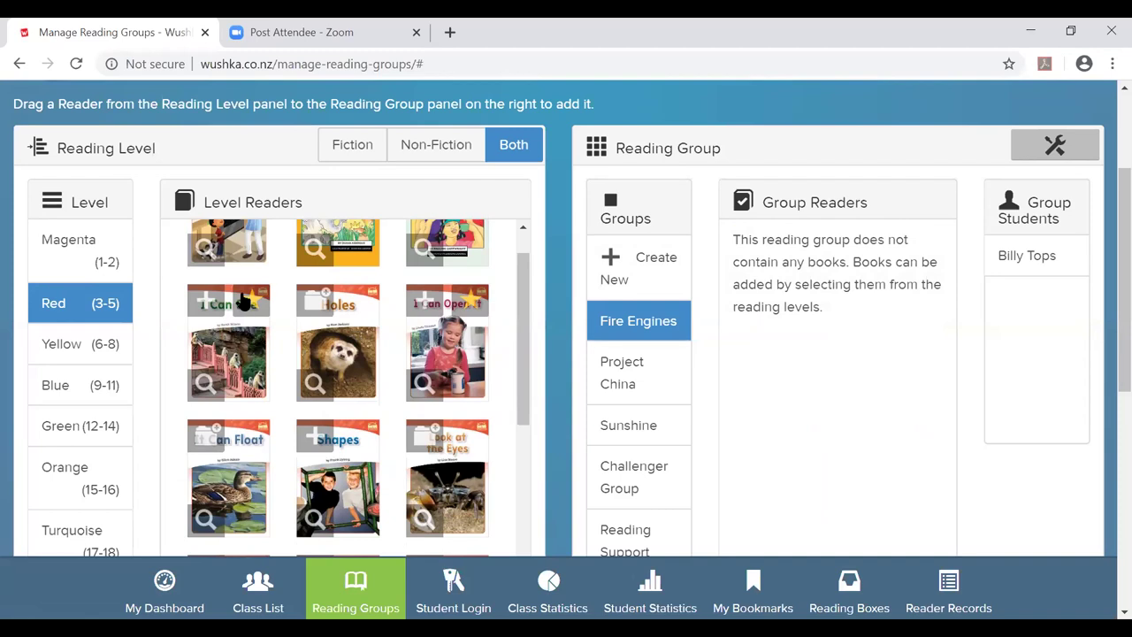
{"action": "scroll", "coordinate": [248, 301], "scroll_direction": "down", "scroll_amount": 2}
{"action": "left_click", "coordinate": [314, 262]}
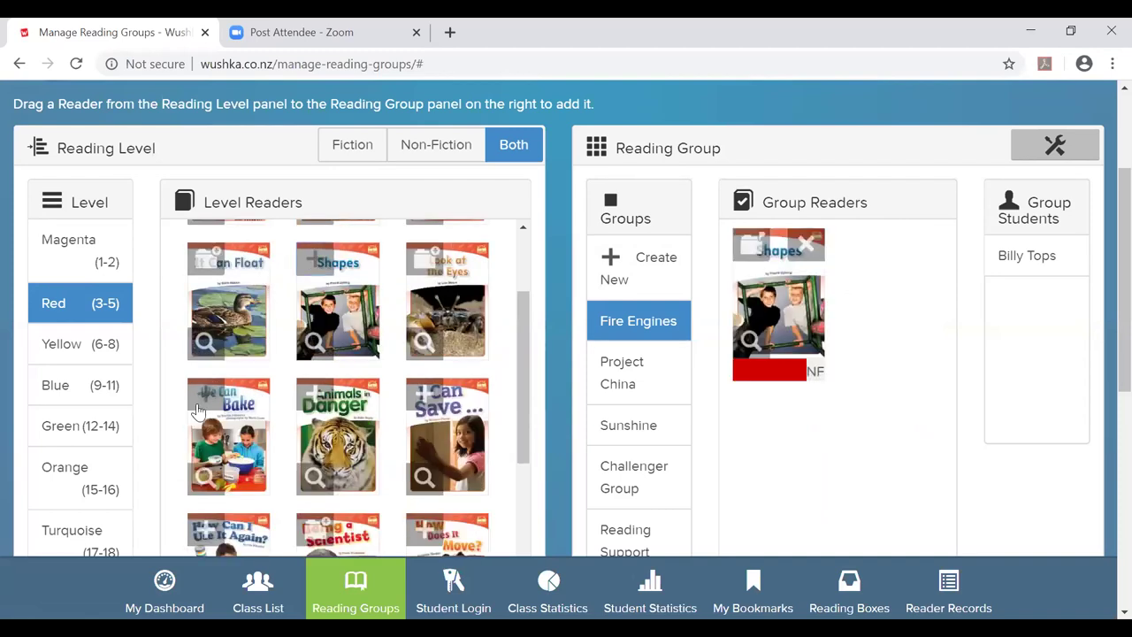
{"action": "left_click", "coordinate": [217, 423]}
{"action": "left_click", "coordinate": [360, 438]}
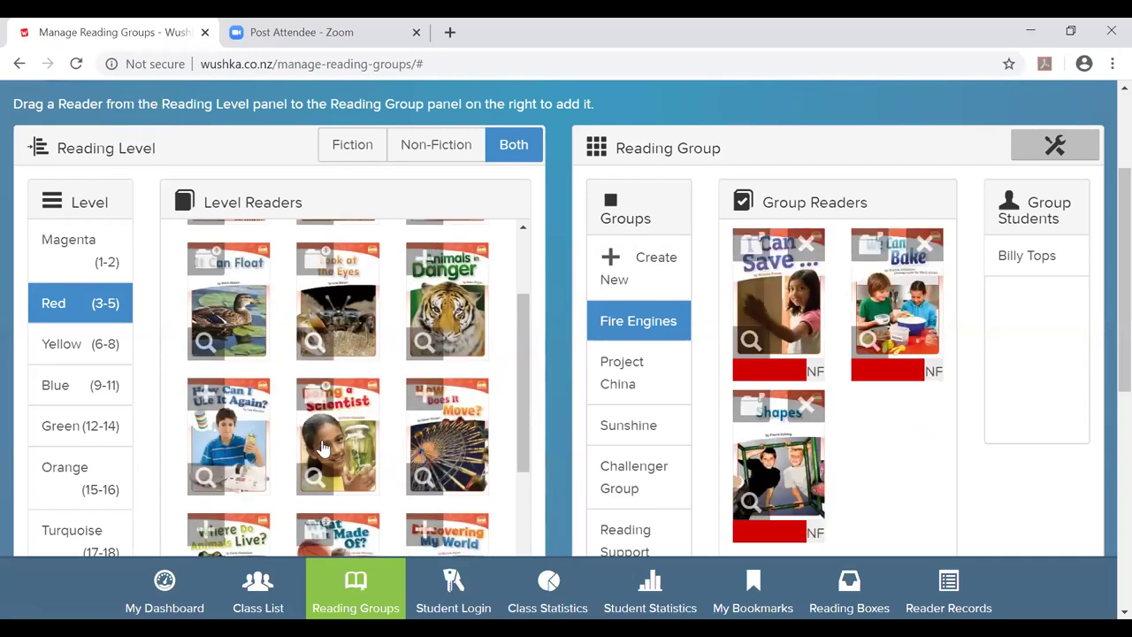
{"action": "left_click_drag", "start_coordinate": [208, 398], "coordinate": [778, 292]}
Toggle the Fiction and Non-Fiction reader filters and scroll through the Red level covers.
{"action": "left_click", "coordinate": [351, 144]}
{"action": "left_click", "coordinate": [447, 147]}
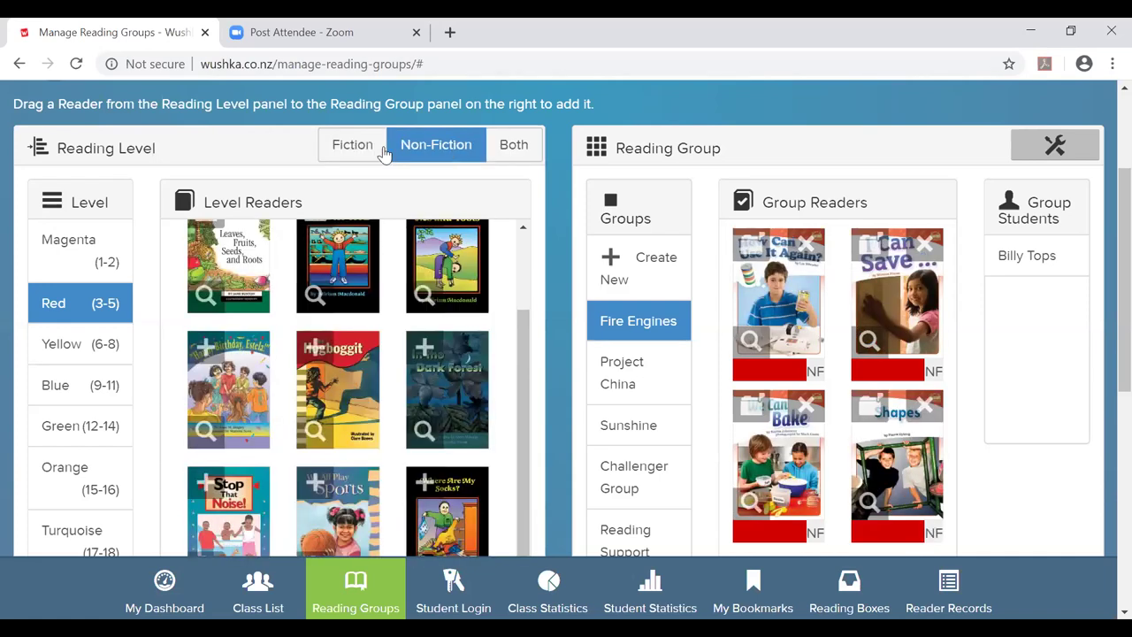
{"action": "left_click", "coordinate": [332, 145]}
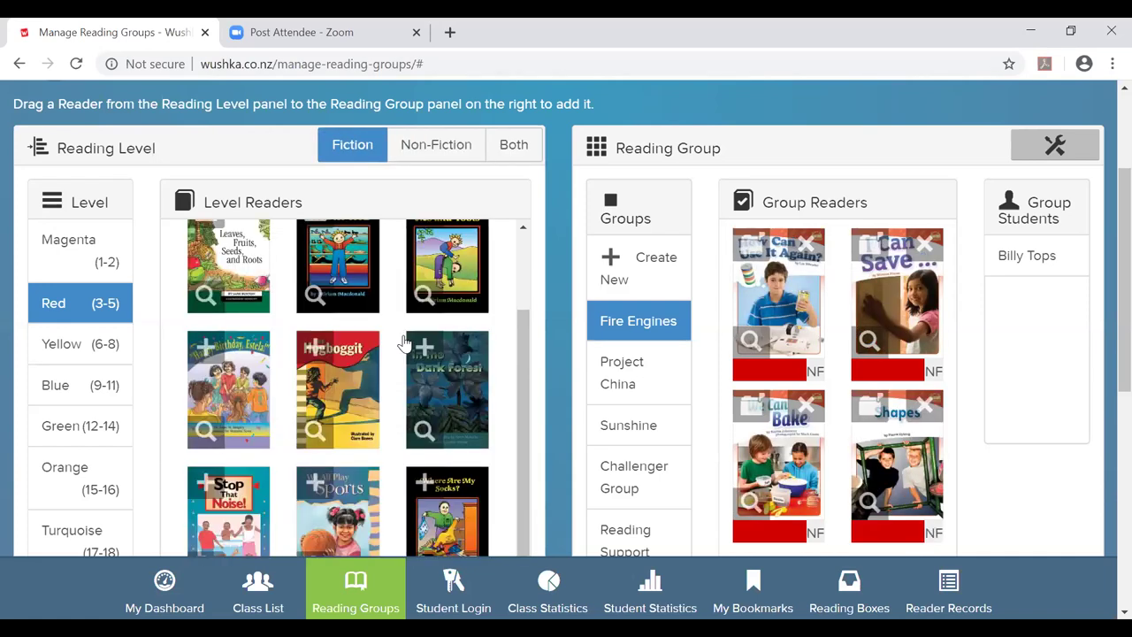
{"action": "scroll", "coordinate": [405, 343], "scroll_direction": "down", "scroll_amount": 10}
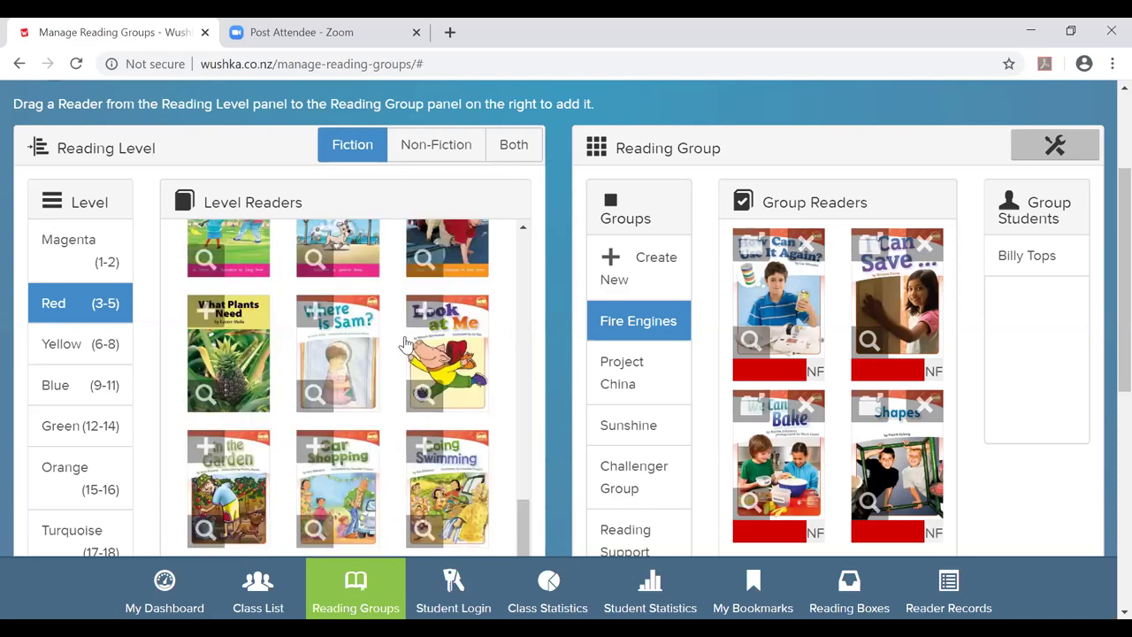
{"action": "scroll", "coordinate": [405, 343], "scroll_direction": "down", "scroll_amount": 8}
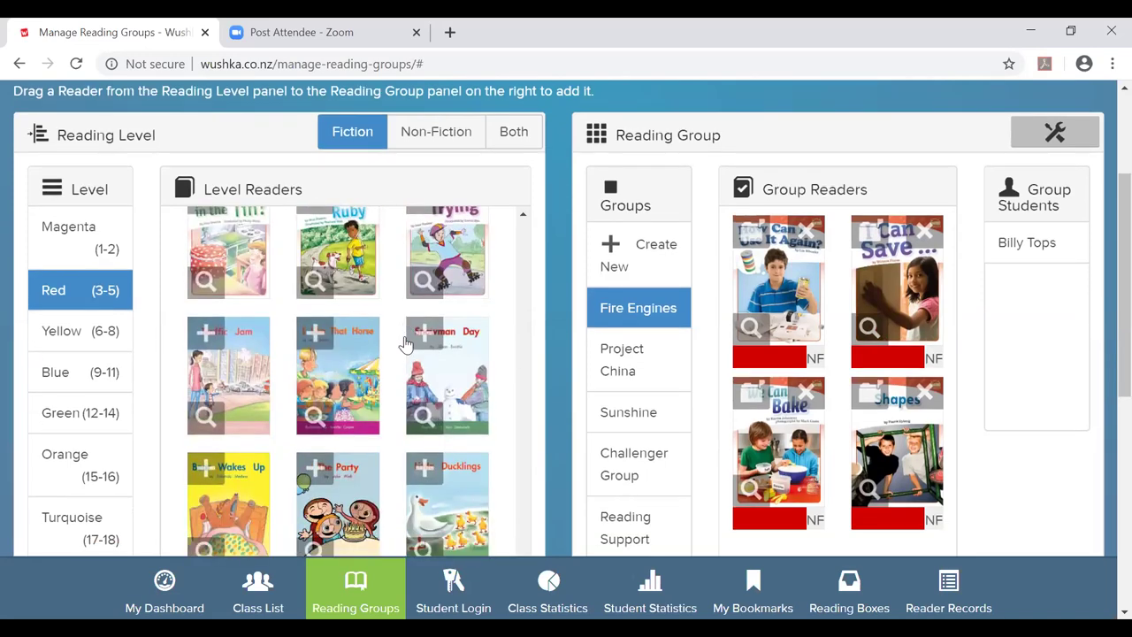
{"action": "scroll", "coordinate": [405, 343], "scroll_direction": "up", "scroll_amount": 12}
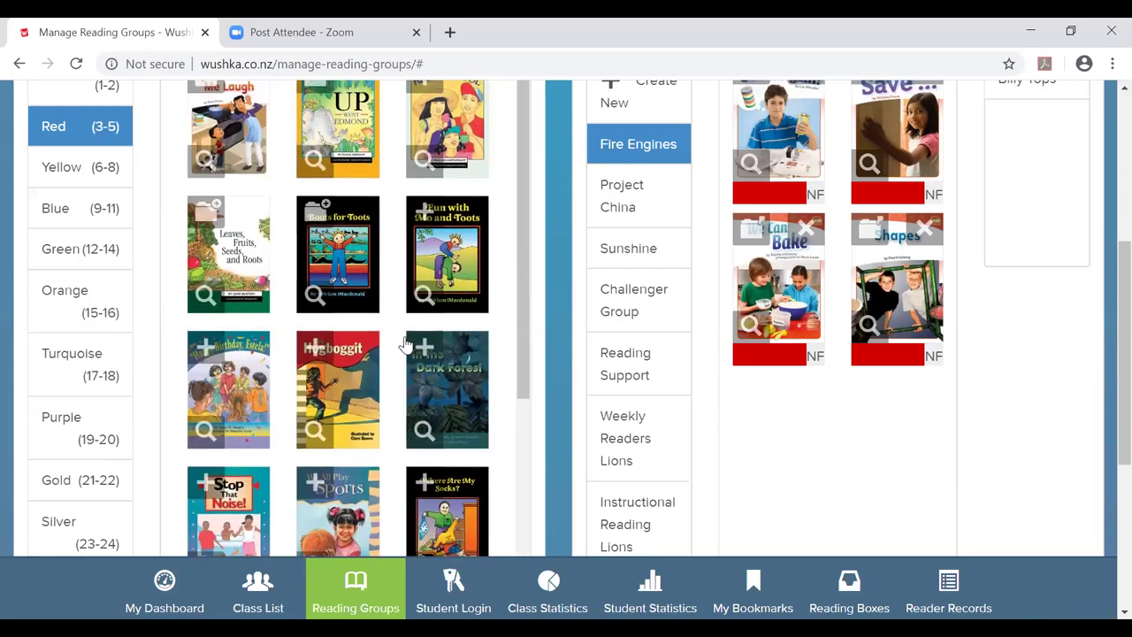
{"action": "scroll", "coordinate": [405, 343], "scroll_direction": "up", "scroll_amount": 3}
{"action": "scroll", "coordinate": [405, 343], "scroll_direction": "down", "scroll_amount": 2}
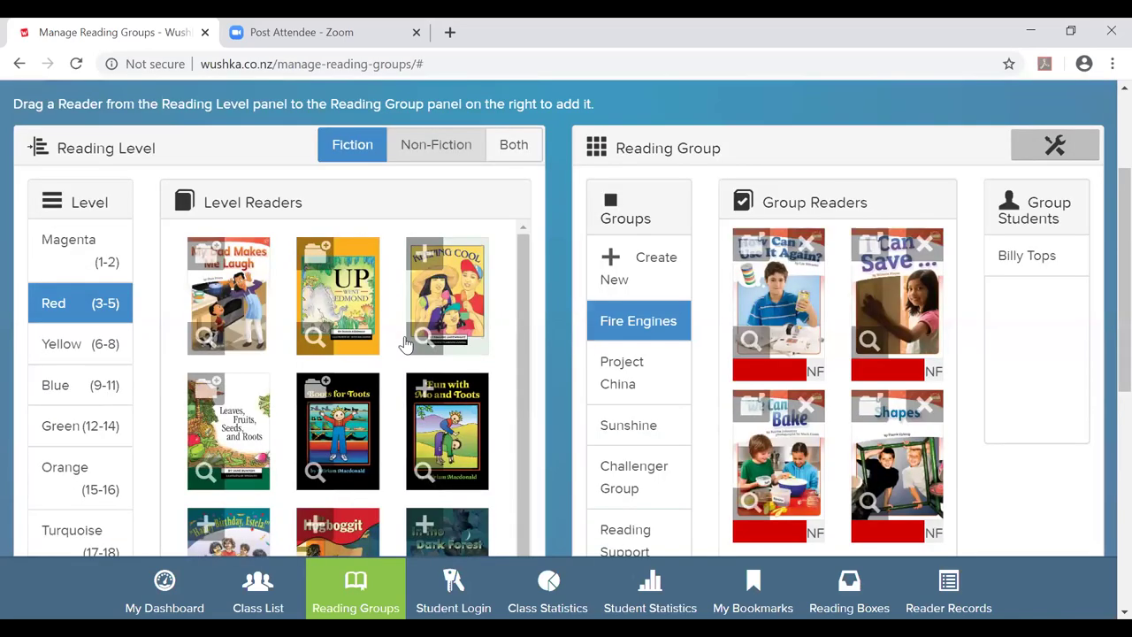
{"action": "scroll", "coordinate": [405, 343], "scroll_direction": "down", "scroll_amount": 6}
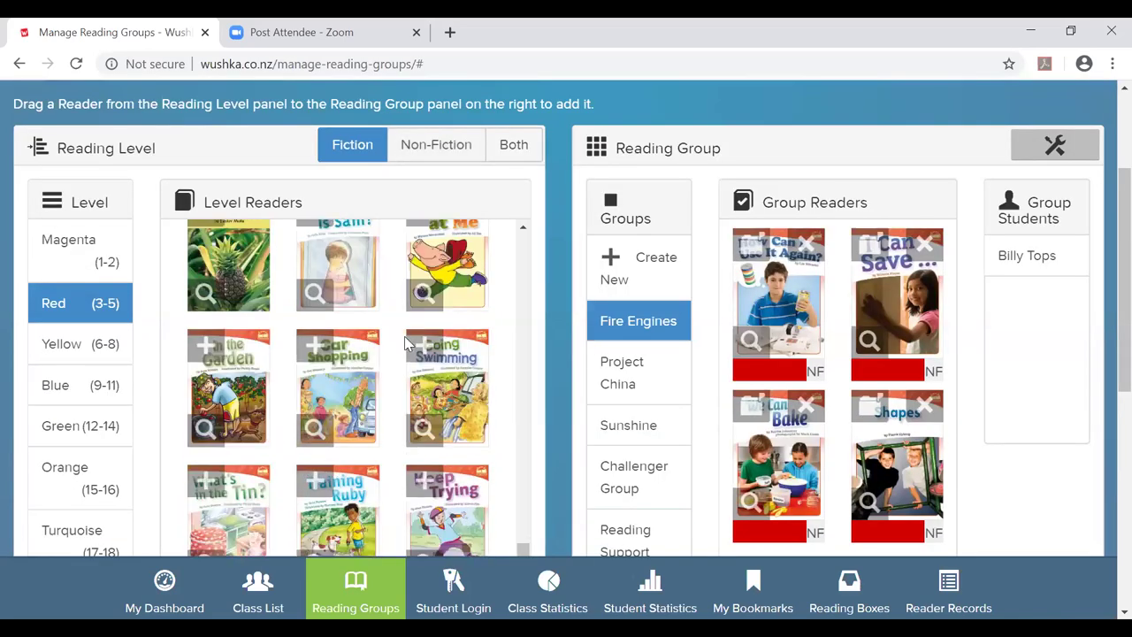
{"action": "scroll", "coordinate": [405, 343], "scroll_direction": "down", "scroll_amount": 1}
{"action": "scroll", "coordinate": [405, 343], "scroll_direction": "up", "scroll_amount": 3}
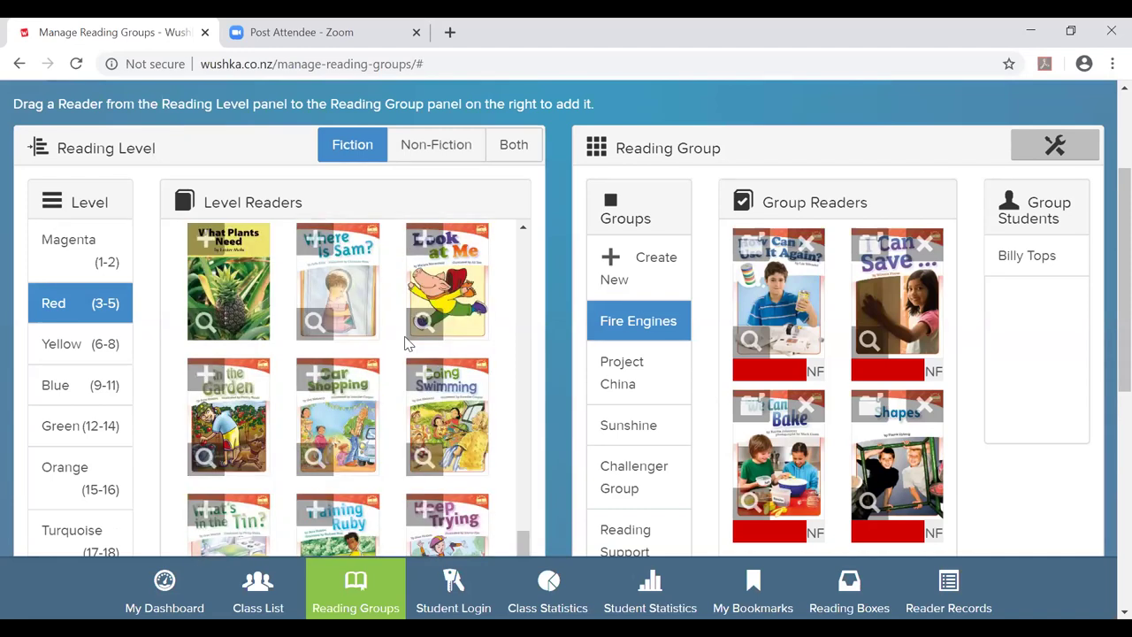
{"action": "scroll", "coordinate": [408, 344], "scroll_direction": "up", "scroll_amount": 10}
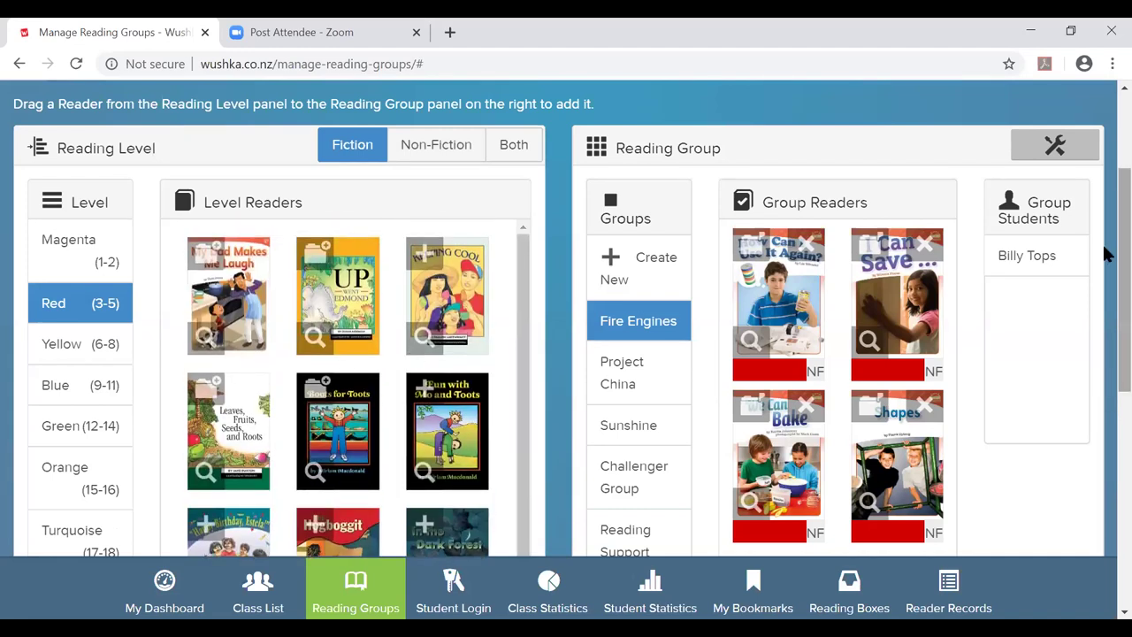
{"action": "triple_click", "coordinate": [745, 172]}
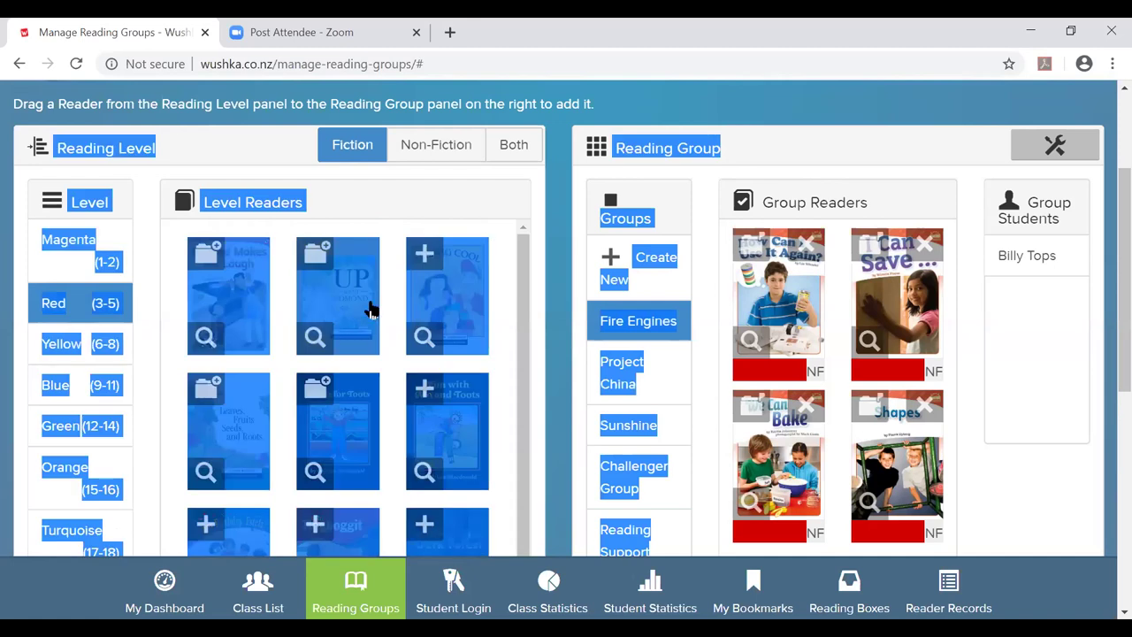
{"action": "left_click", "coordinate": [440, 189]}
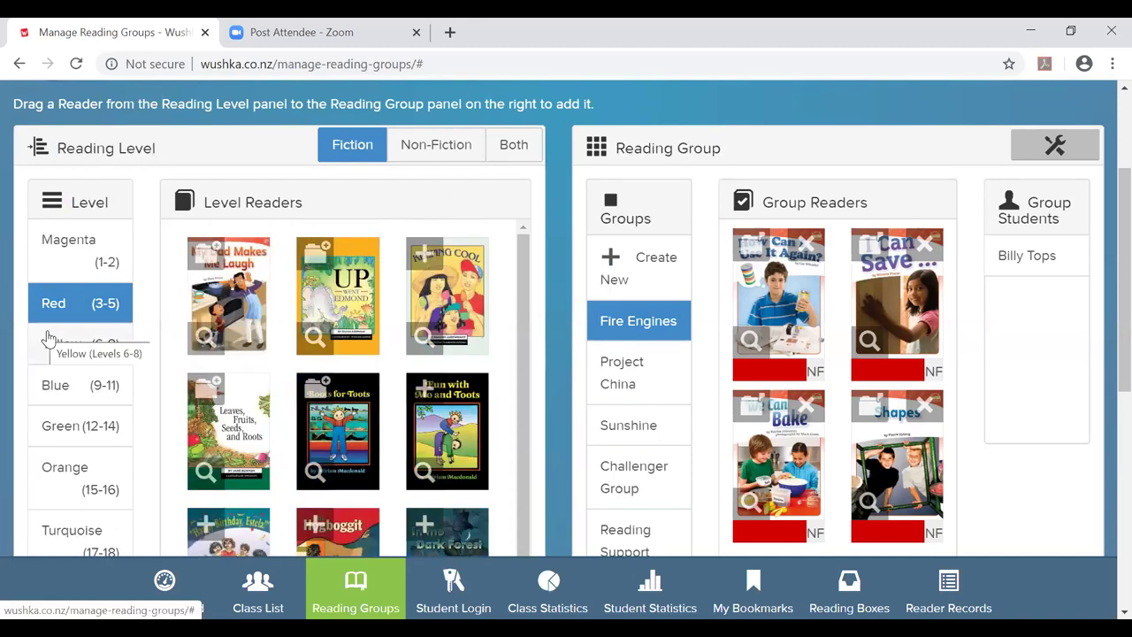
Scroll through the Yellow (6-8) fiction Level Readers covers beside the Fire Engines books.
{"action": "scroll", "coordinate": [335, 339], "scroll_direction": "up", "scroll_amount": 2}
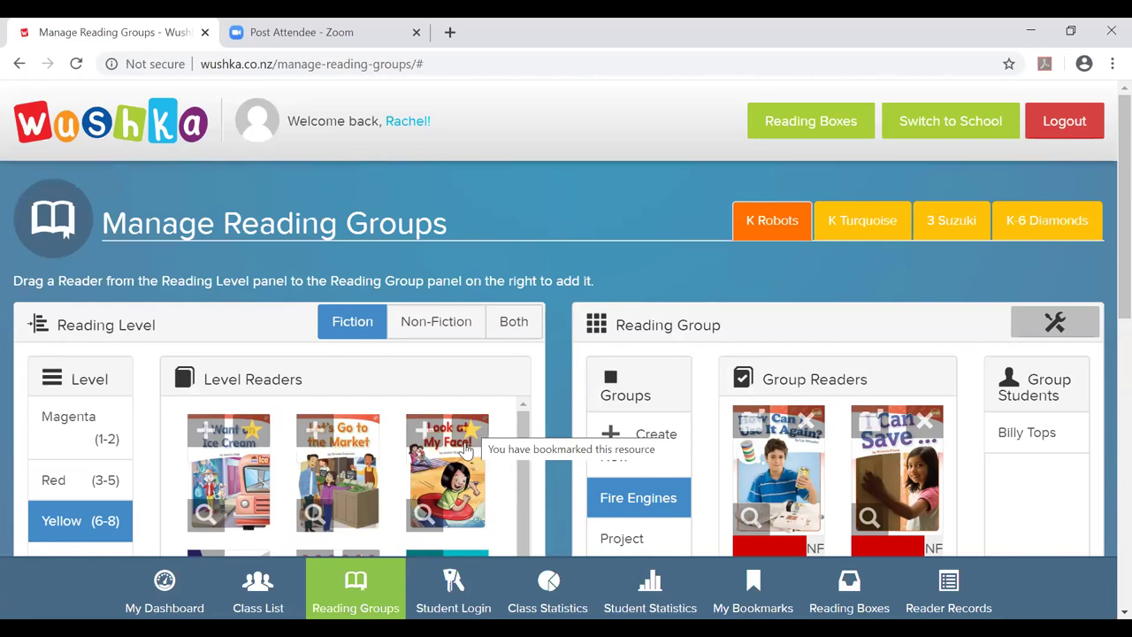
{"action": "scroll", "coordinate": [507, 232], "scroll_direction": "down", "scroll_amount": 1}
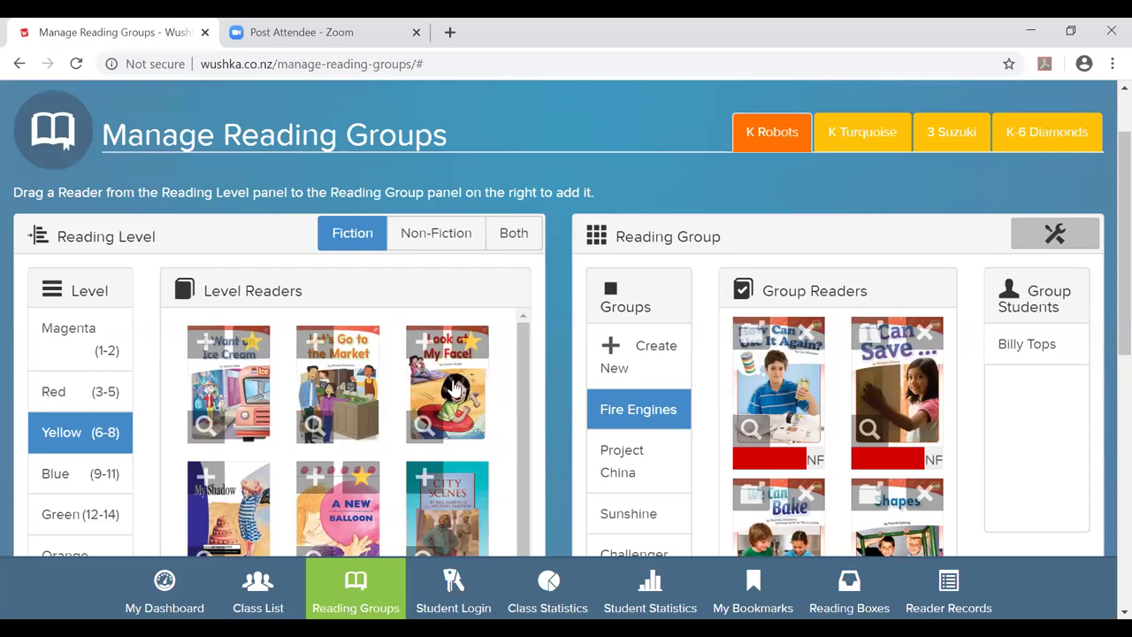
{"action": "scroll", "coordinate": [452, 387], "scroll_direction": "down", "scroll_amount": 1}
{"action": "scroll", "coordinate": [453, 387], "scroll_direction": "up", "scroll_amount": 1}
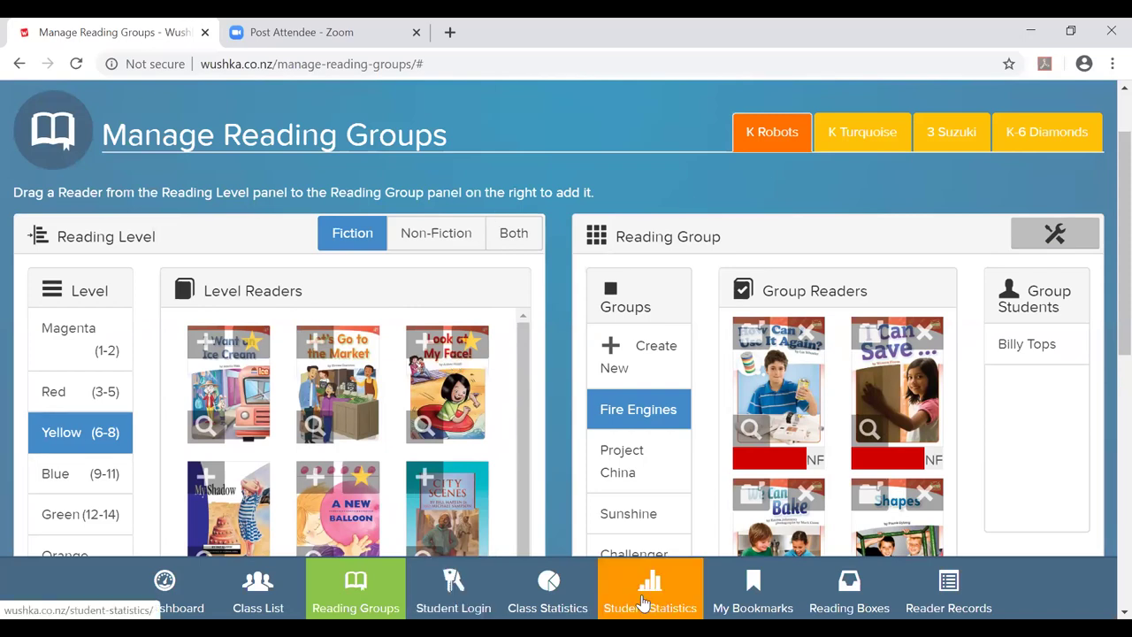
{"action": "scroll", "coordinate": [616, 180], "scroll_direction": "down", "scroll_amount": 2}
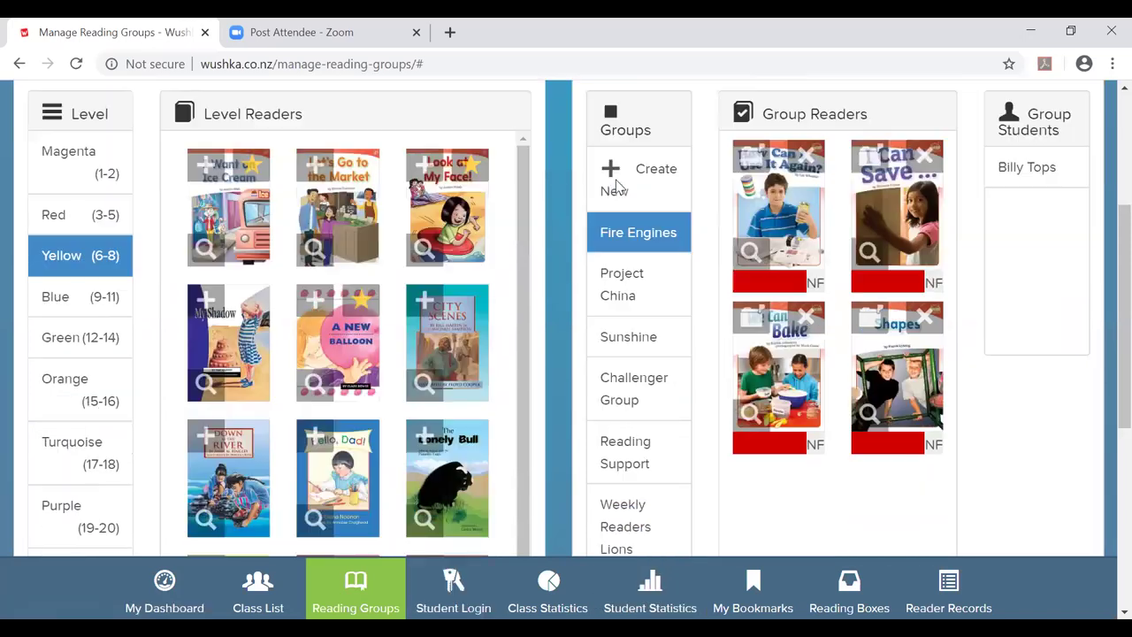
Open Student Statistics for the K-6 Diamonds class and scroll to its Reading Record chart.
{"action": "left_click", "coordinate": [650, 588]}
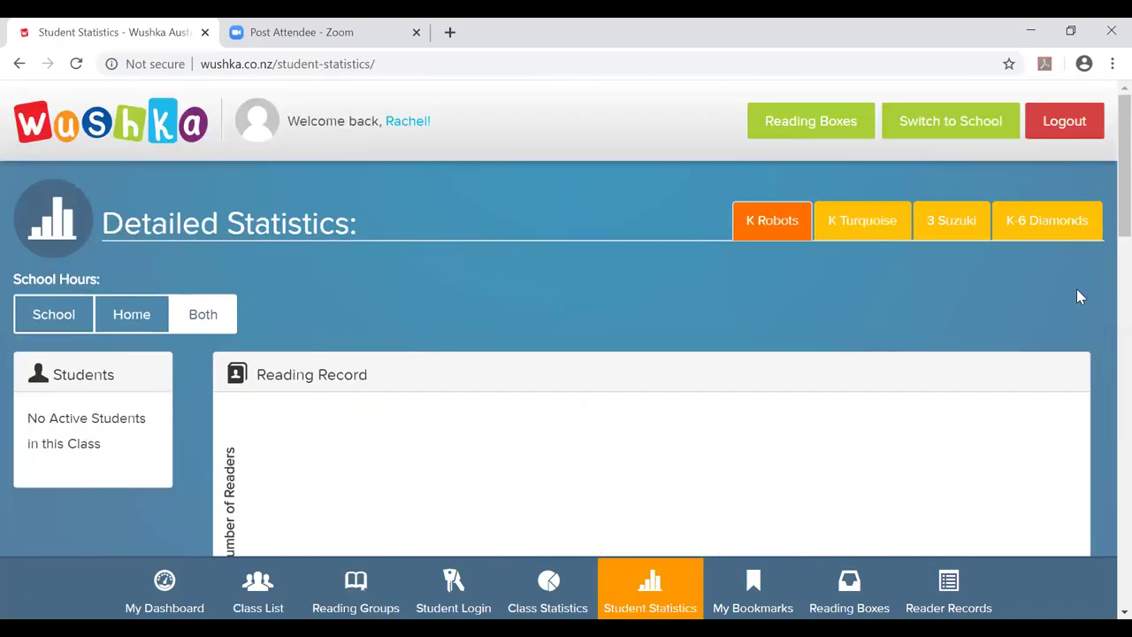
{"action": "left_click", "coordinate": [1051, 226]}
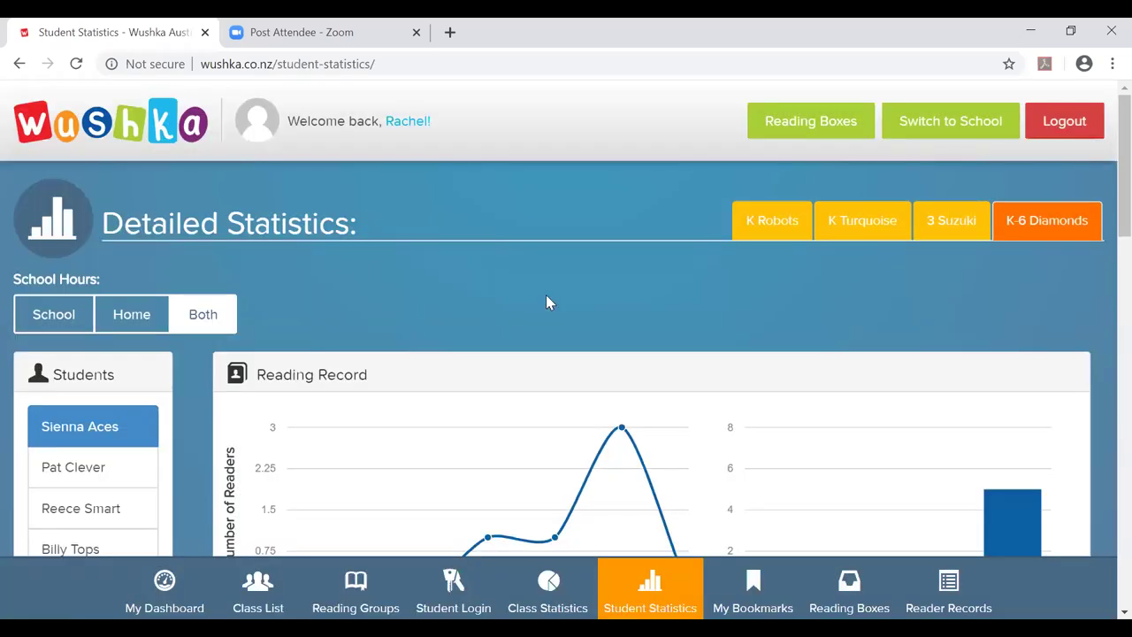
{"action": "scroll", "coordinate": [545, 302], "scroll_direction": "down", "scroll_amount": 1}
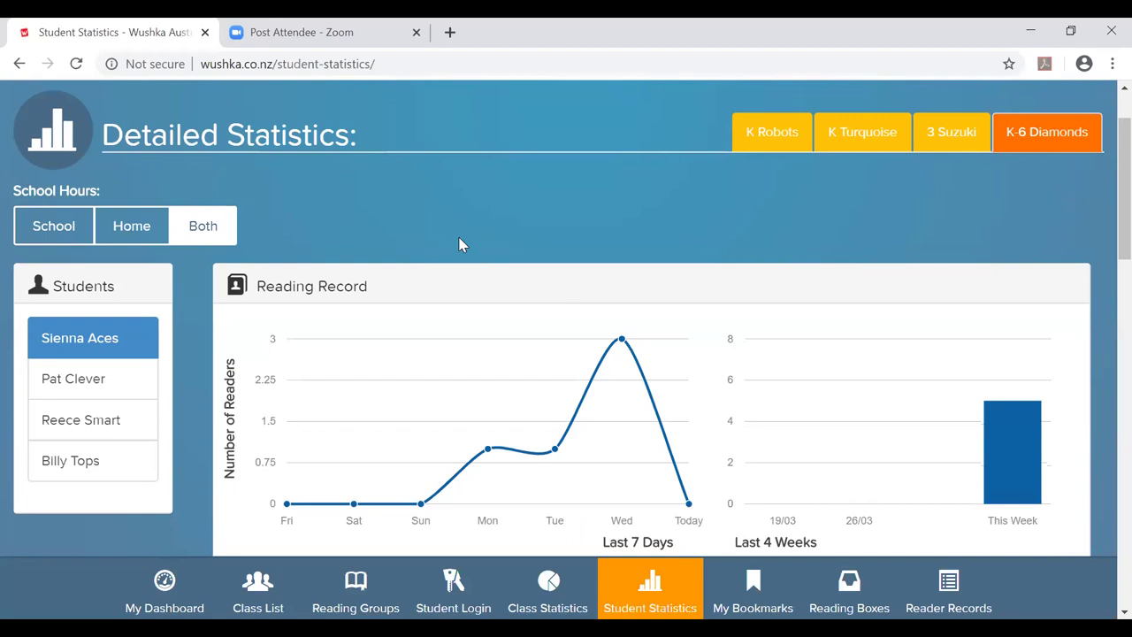
{"action": "scroll", "coordinate": [459, 244], "scroll_direction": "down", "scroll_amount": 1}
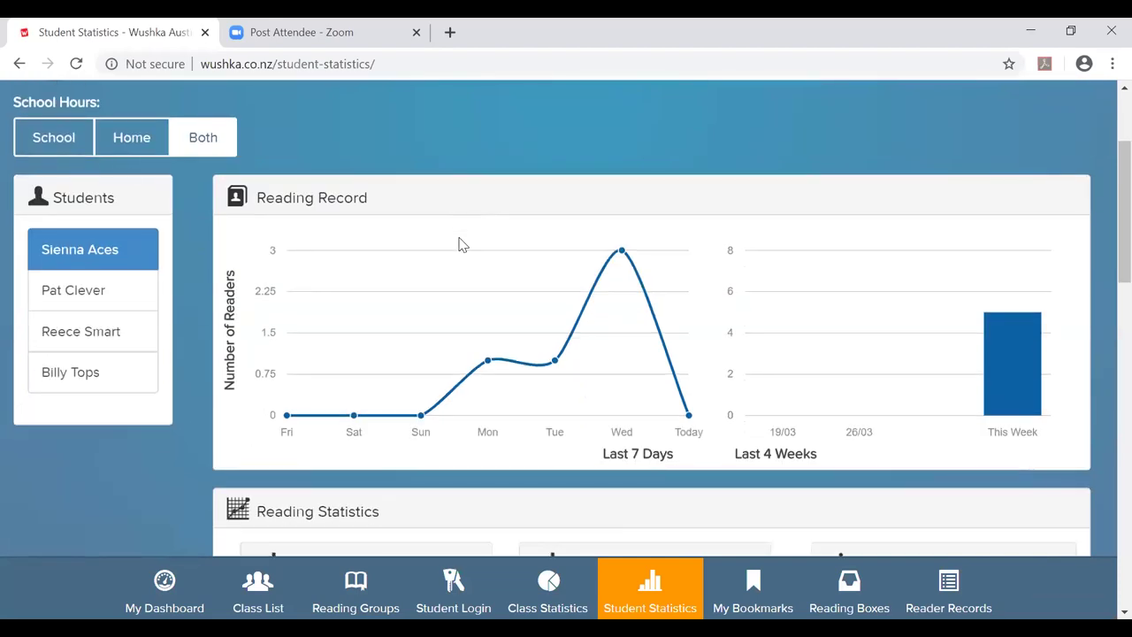
{"action": "scroll", "coordinate": [459, 244], "scroll_direction": "down", "scroll_amount": 1}
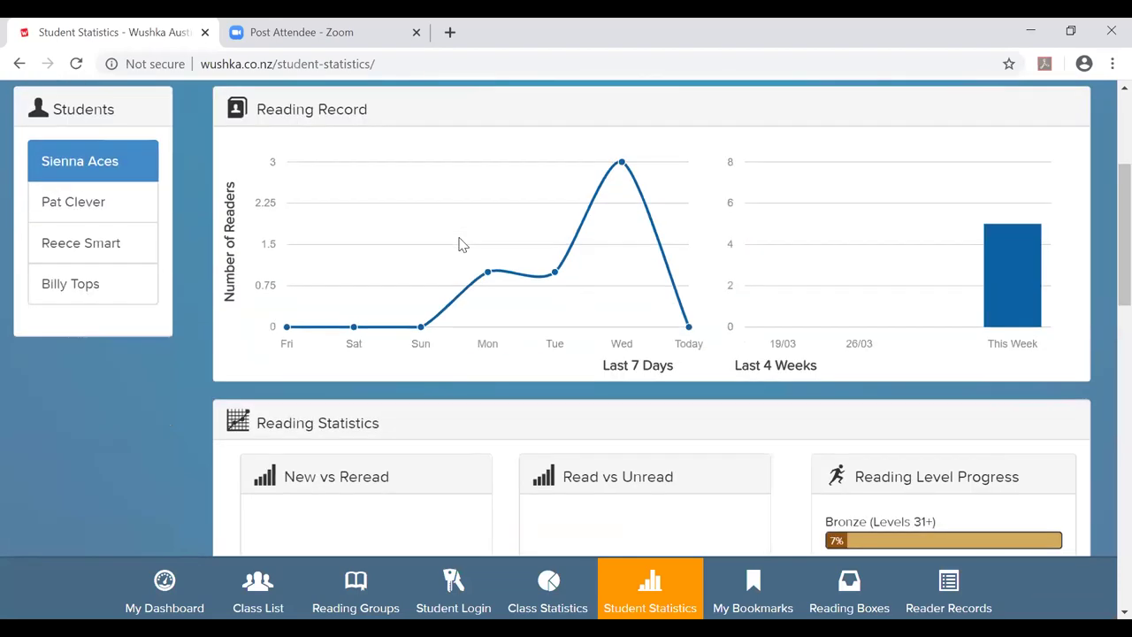
{"action": "scroll", "coordinate": [459, 244], "scroll_direction": "down", "scroll_amount": 1}
Inspect the Reading Record chart points for the student's readers over the last 7 days.
{"action": "mouse_move", "coordinate": [416, 246]}
{"action": "scroll", "coordinate": [523, 302], "scroll_direction": "up", "scroll_amount": 1}
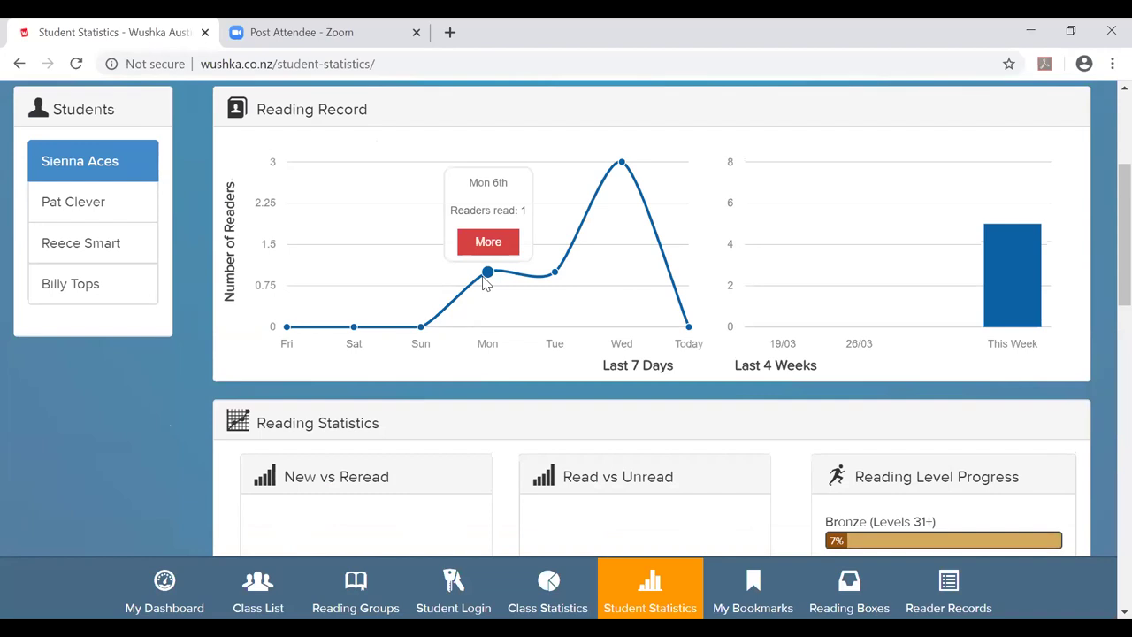
{"action": "mouse_move", "coordinate": [688, 325]}
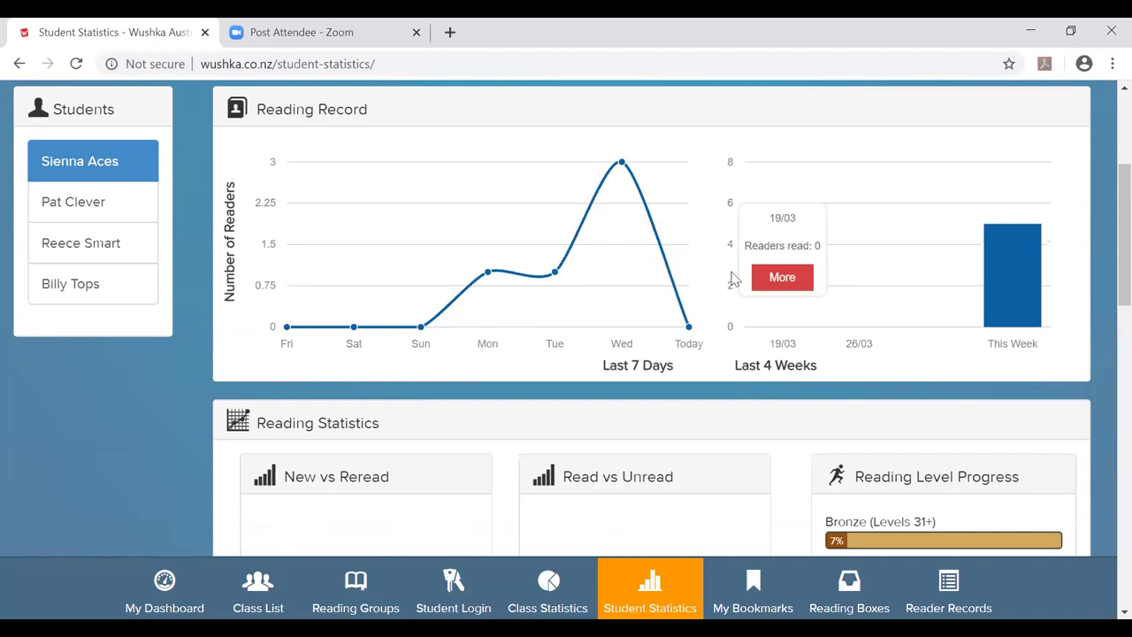
{"action": "mouse_move", "coordinate": [1014, 262]}
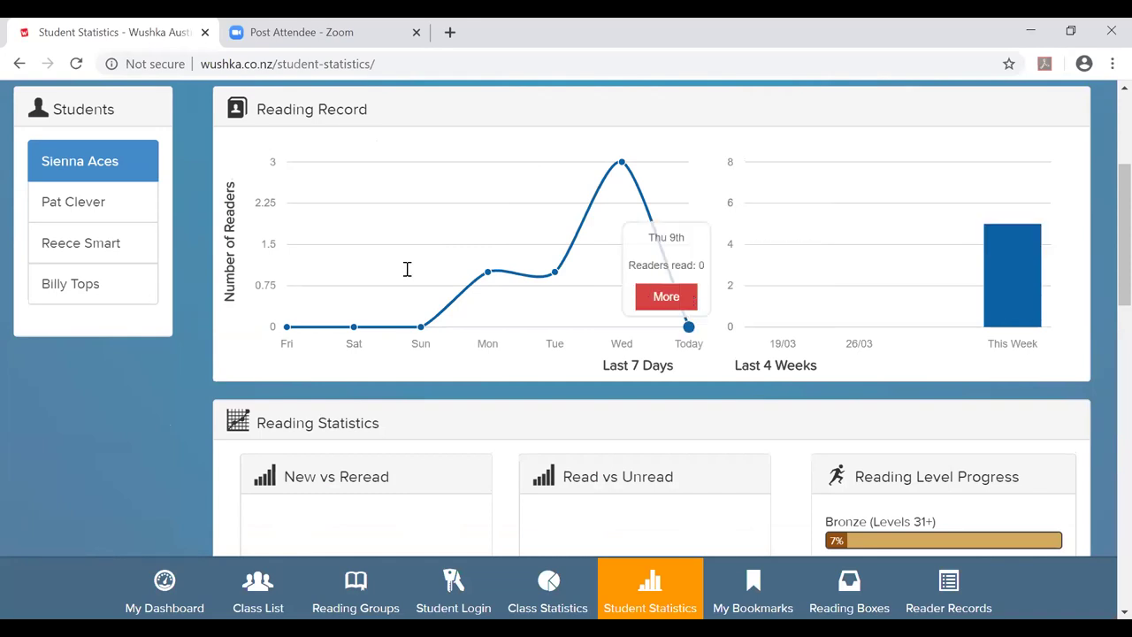
{"action": "scroll", "coordinate": [705, 379], "scroll_direction": "down", "scroll_amount": 2}
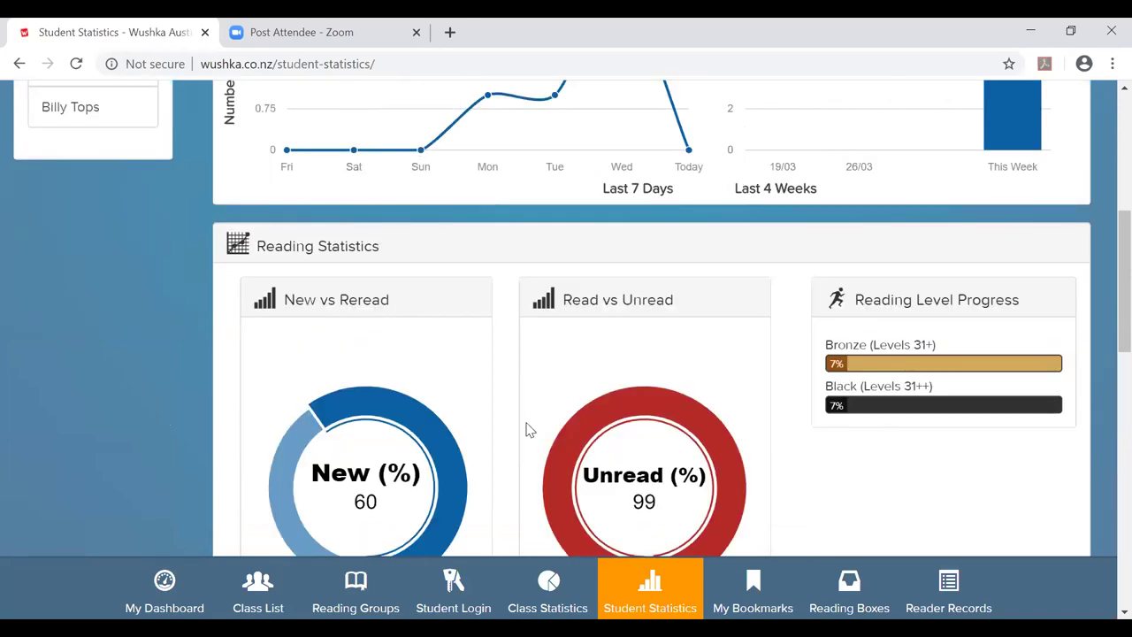
{"action": "scroll", "coordinate": [528, 429], "scroll_direction": "up", "scroll_amount": 3}
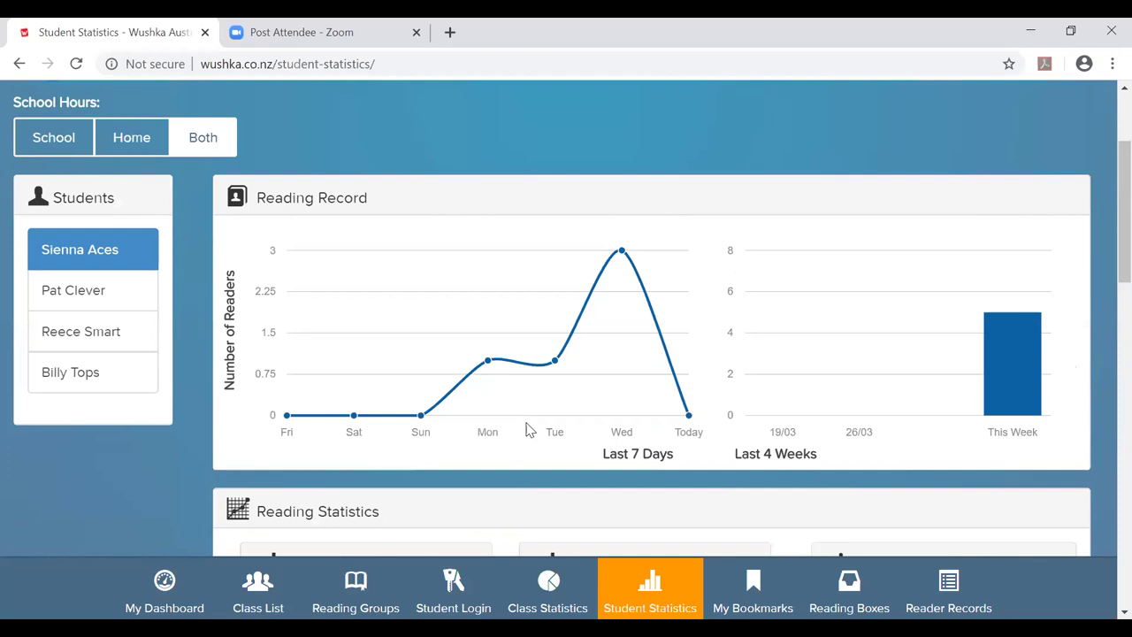
{"action": "mouse_move", "coordinate": [498, 378]}
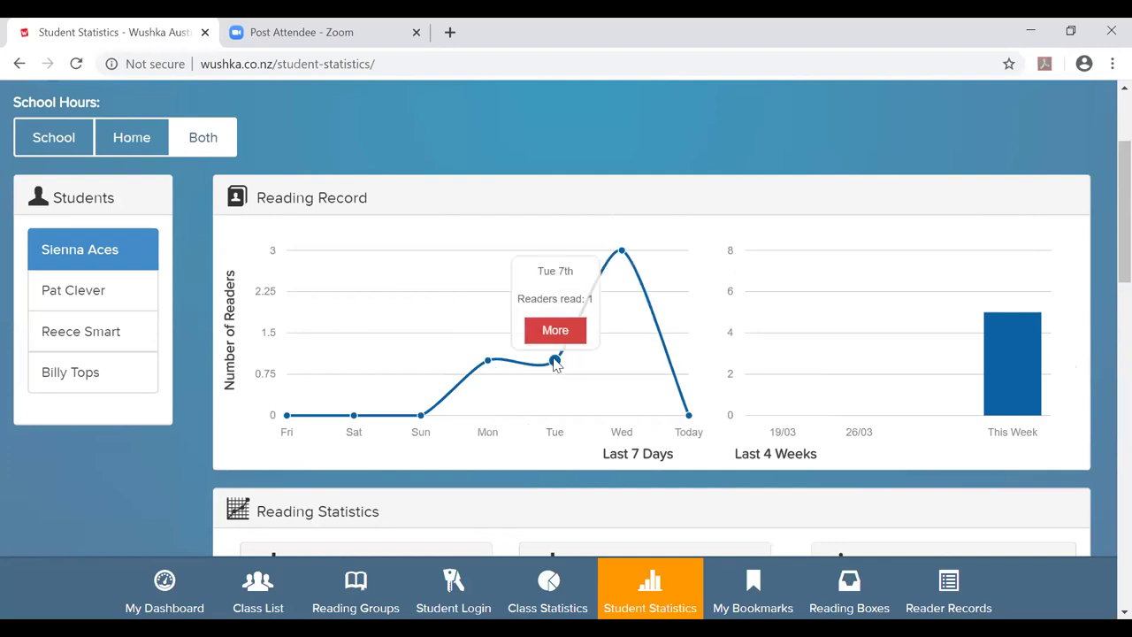
{"action": "mouse_move", "coordinate": [622, 456]}
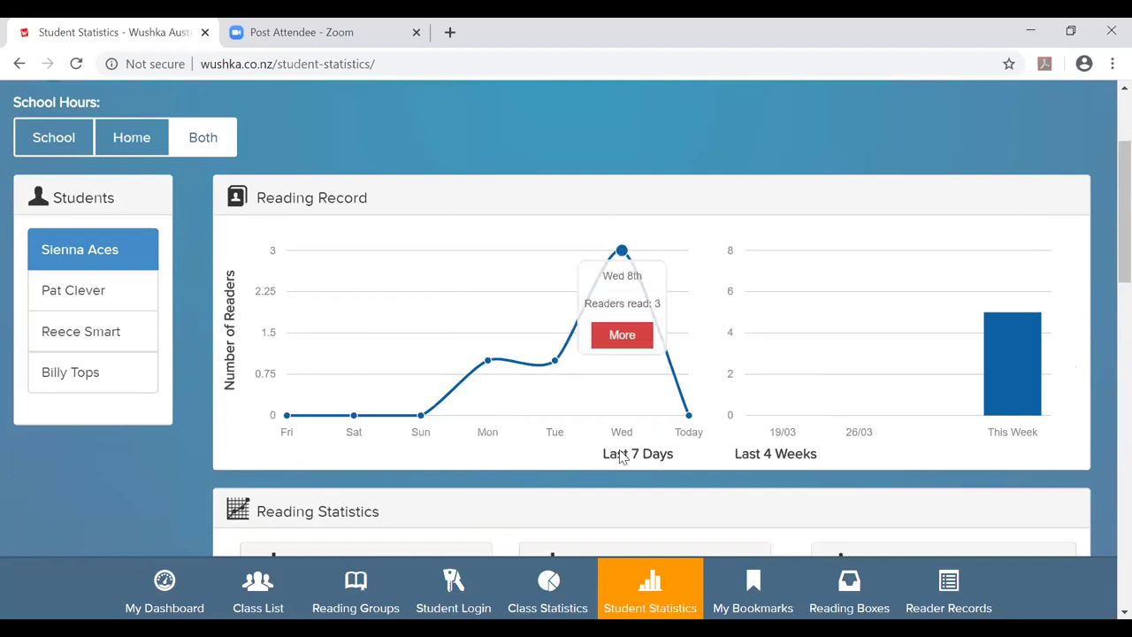
{"action": "left_click", "coordinate": [621, 345]}
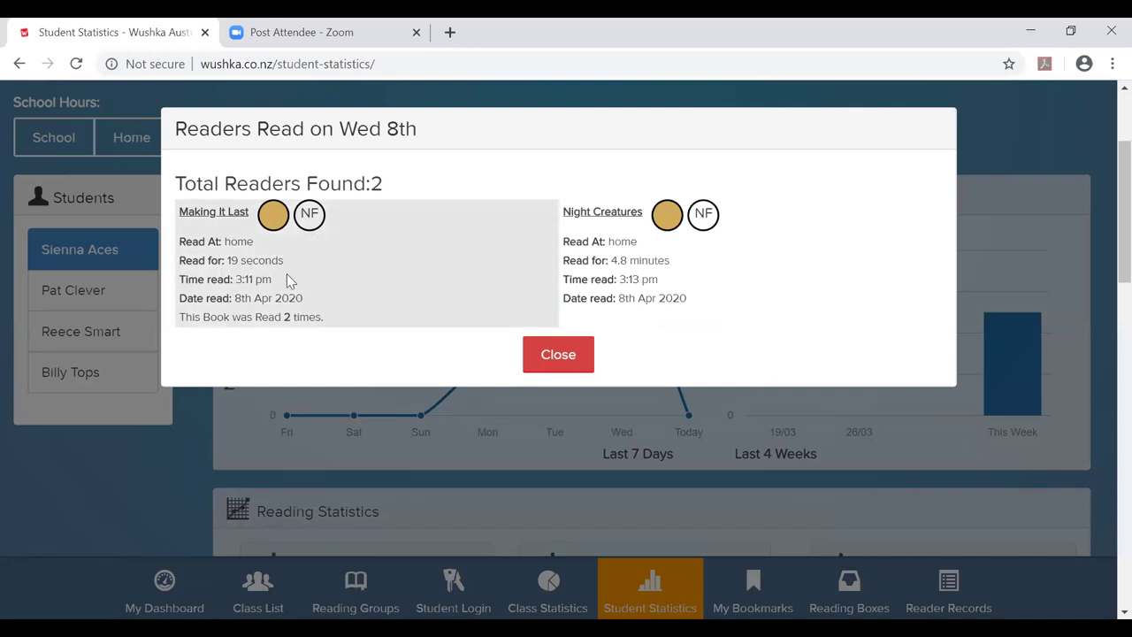
{"action": "left_click", "coordinate": [581, 356]}
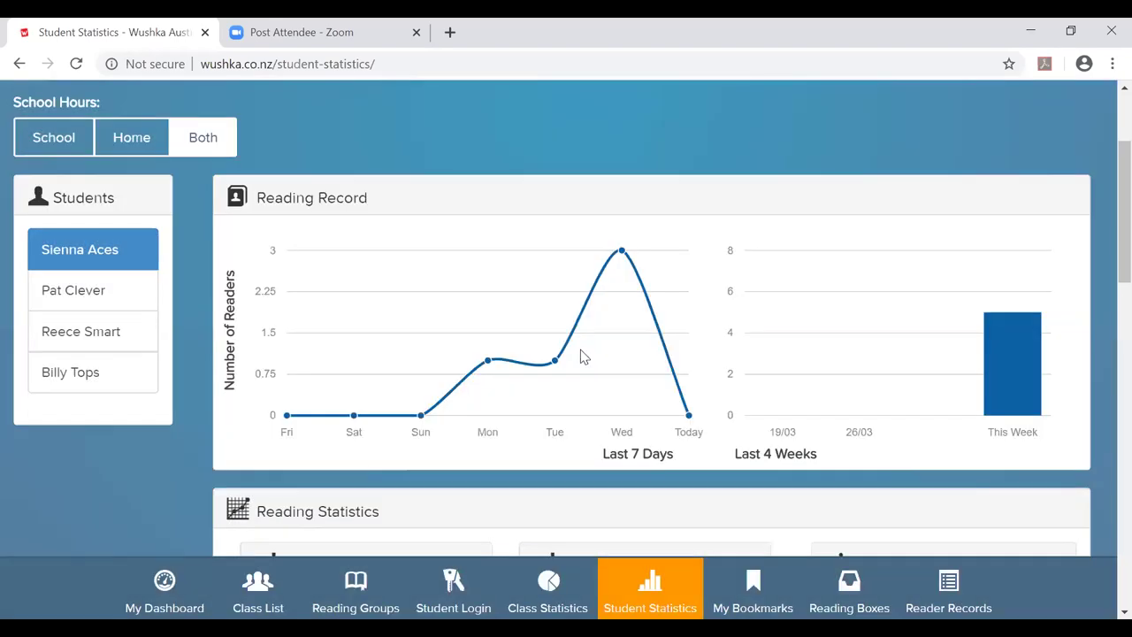
{"action": "scroll", "coordinate": [581, 356], "scroll_direction": "down", "scroll_amount": 1}
{"action": "mouse_move", "coordinate": [812, 300]}
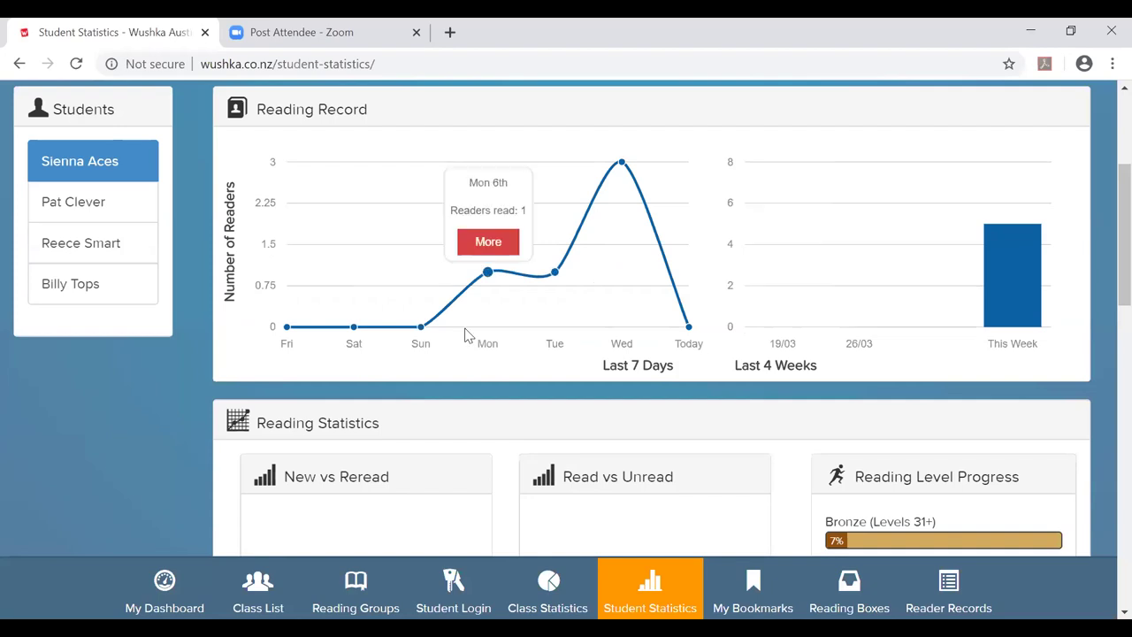
{"action": "mouse_move", "coordinate": [365, 304]}
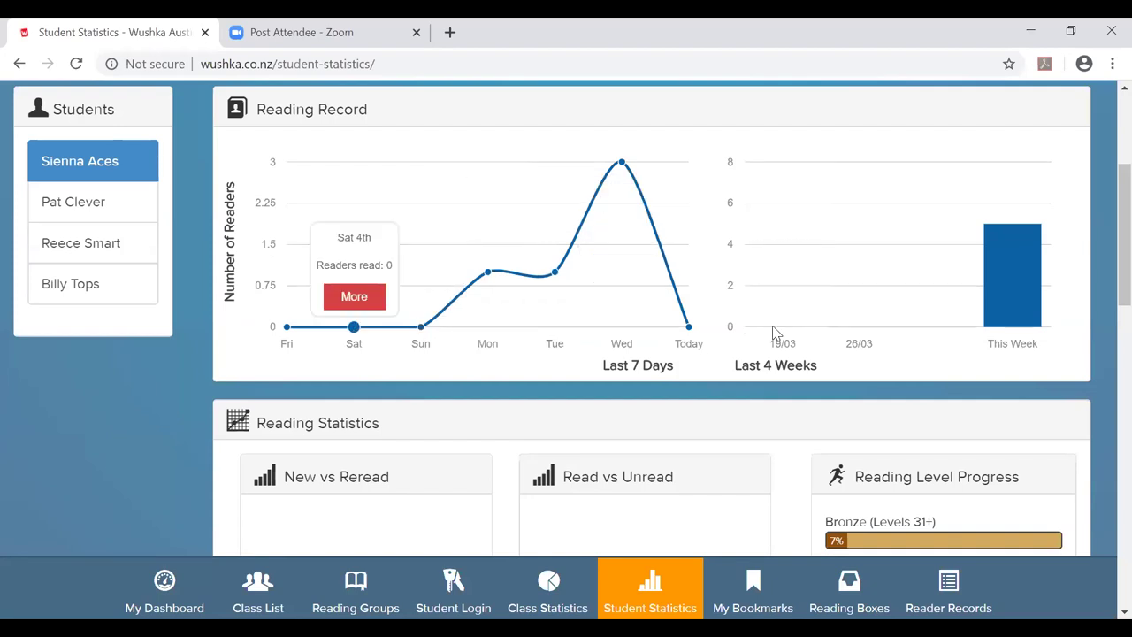
{"action": "mouse_move", "coordinate": [869, 317]}
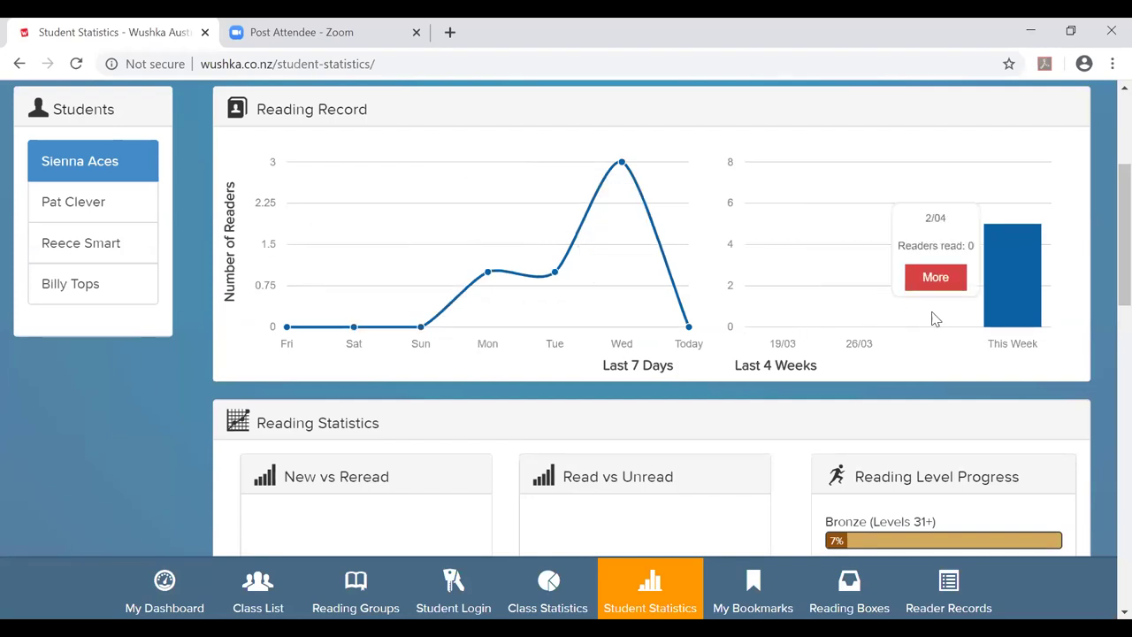
{"action": "mouse_move", "coordinate": [1024, 301]}
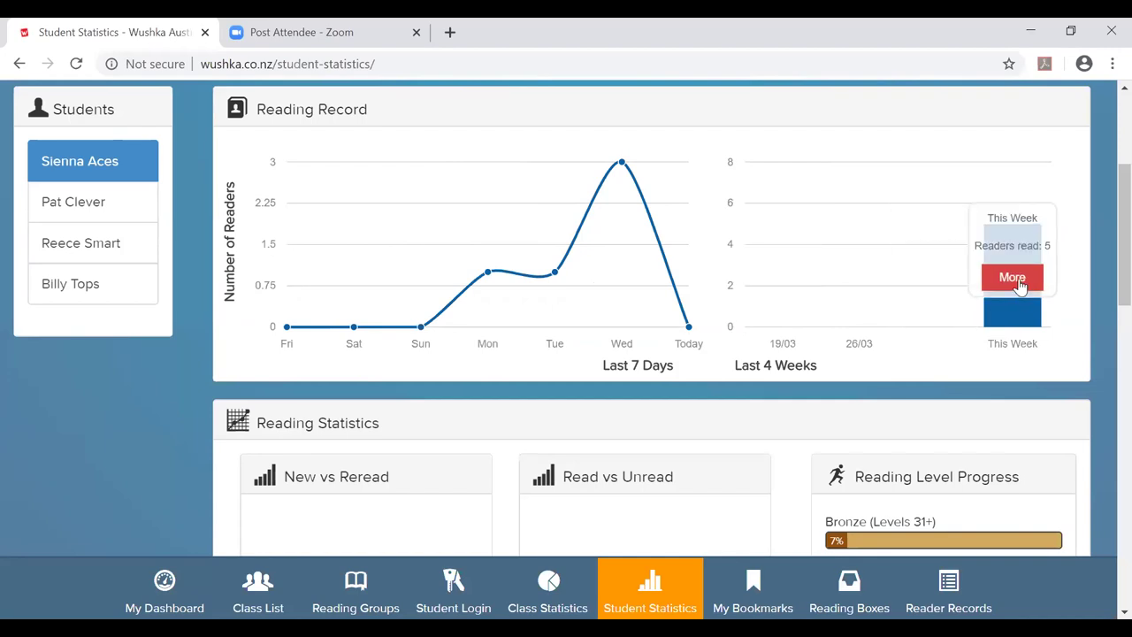
{"action": "left_click", "coordinate": [1013, 277]}
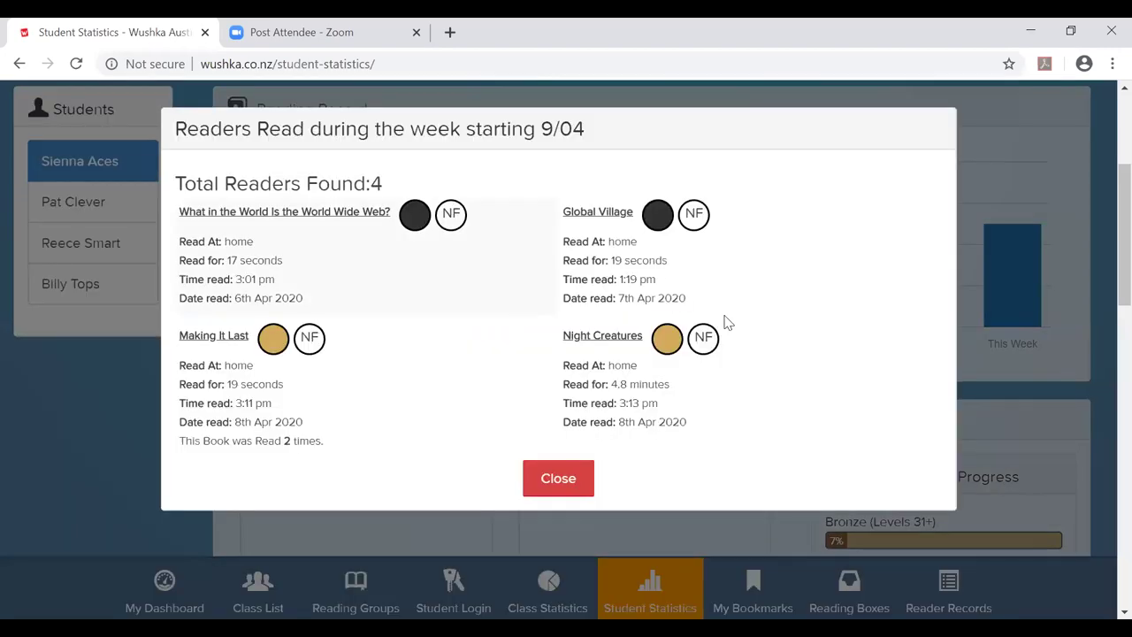
{"action": "left_click", "coordinate": [558, 479]}
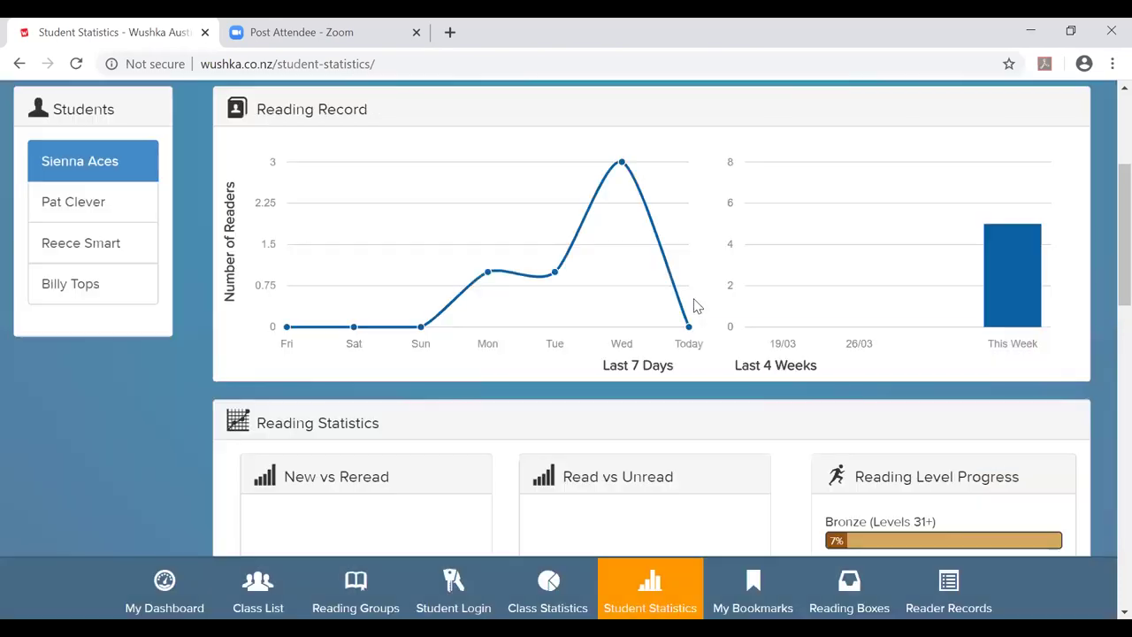
Scroll past the New vs Reread, Fiction and Narration donuts to Online Quiz Results.
{"action": "scroll", "coordinate": [695, 306], "scroll_direction": "down", "scroll_amount": 4}
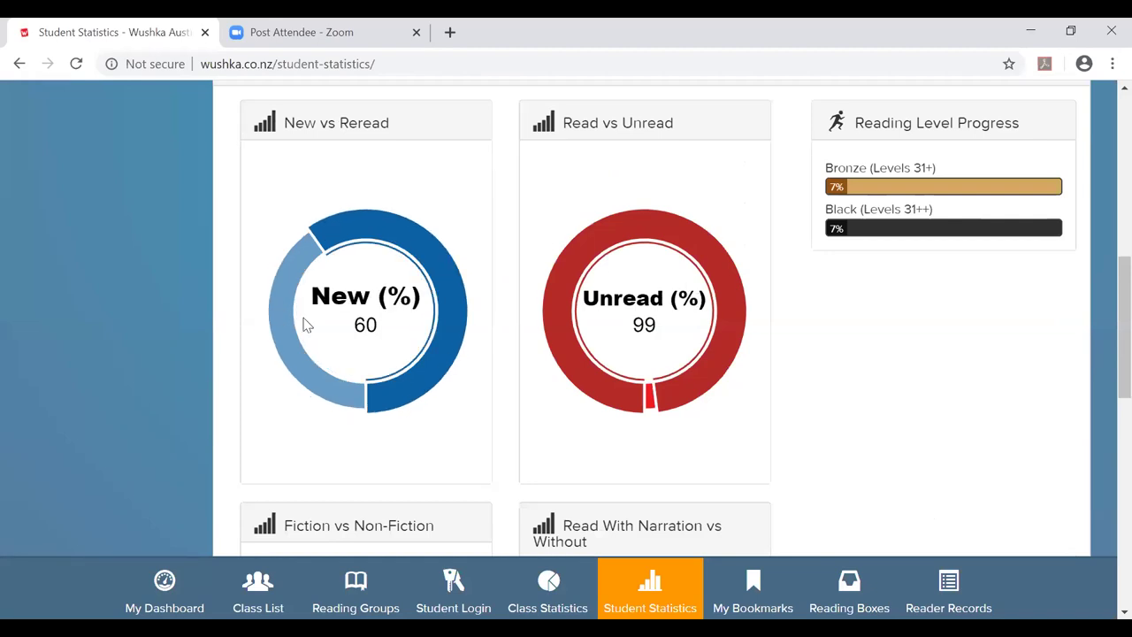
{"action": "mouse_move", "coordinate": [294, 347]}
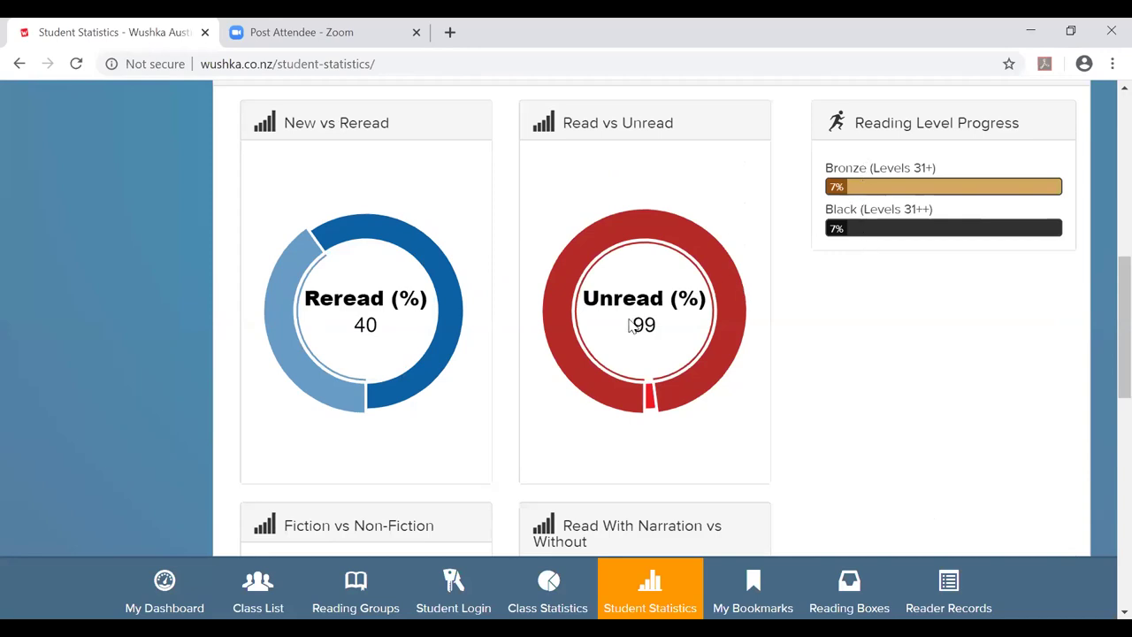
{"action": "scroll", "coordinate": [631, 325], "scroll_direction": "down", "scroll_amount": 2}
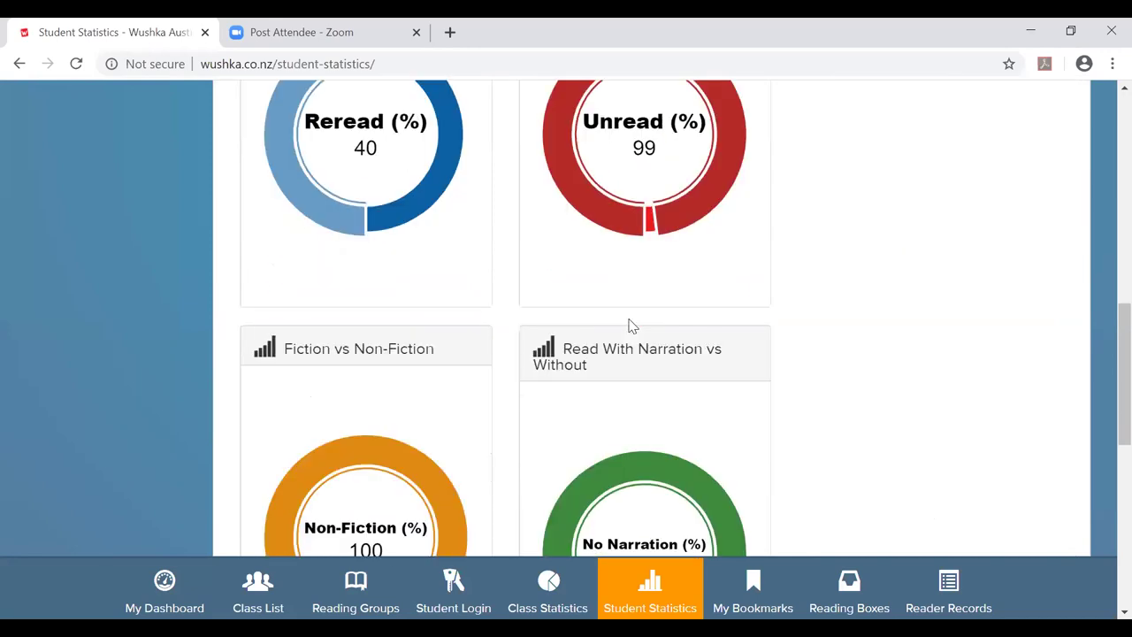
{"action": "scroll", "coordinate": [631, 325], "scroll_direction": "down", "scroll_amount": 3}
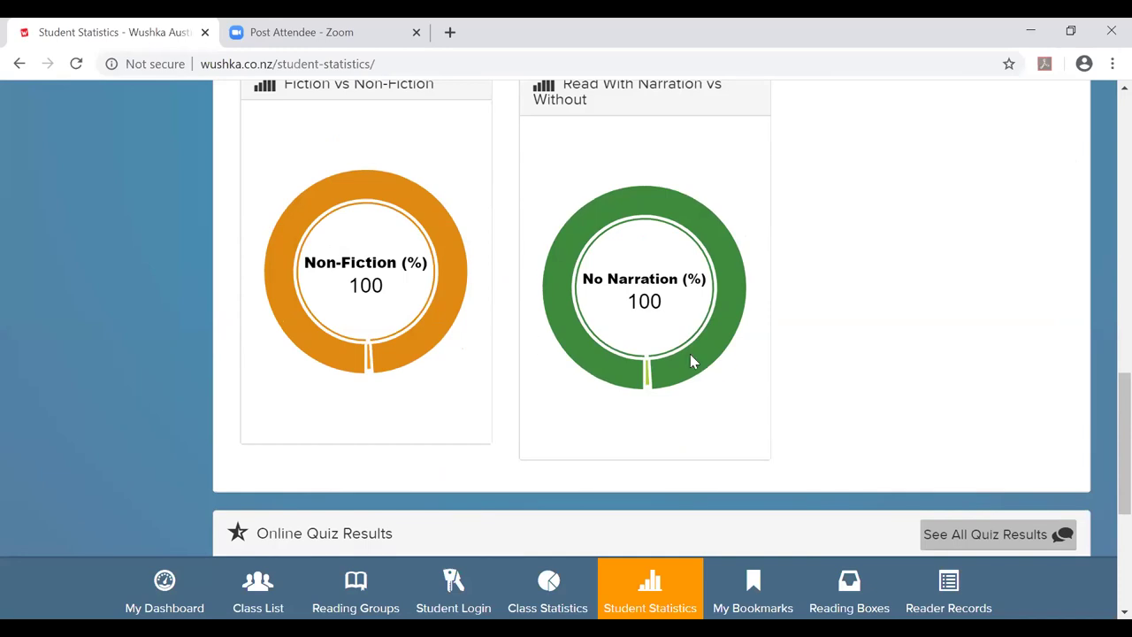
{"action": "scroll", "coordinate": [693, 360], "scroll_direction": "down", "scroll_amount": 4}
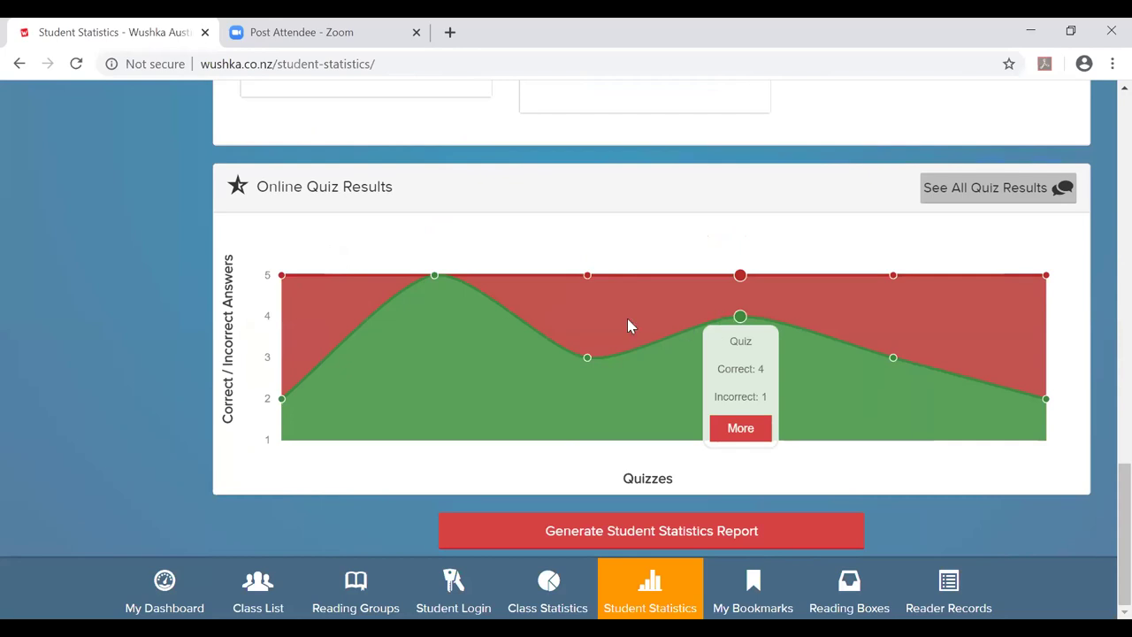
Open the More details for the last quiz point, Making It Last, scored 2 / 5.
{"action": "mouse_move", "coordinate": [336, 370]}
{"action": "mouse_move", "coordinate": [402, 370]}
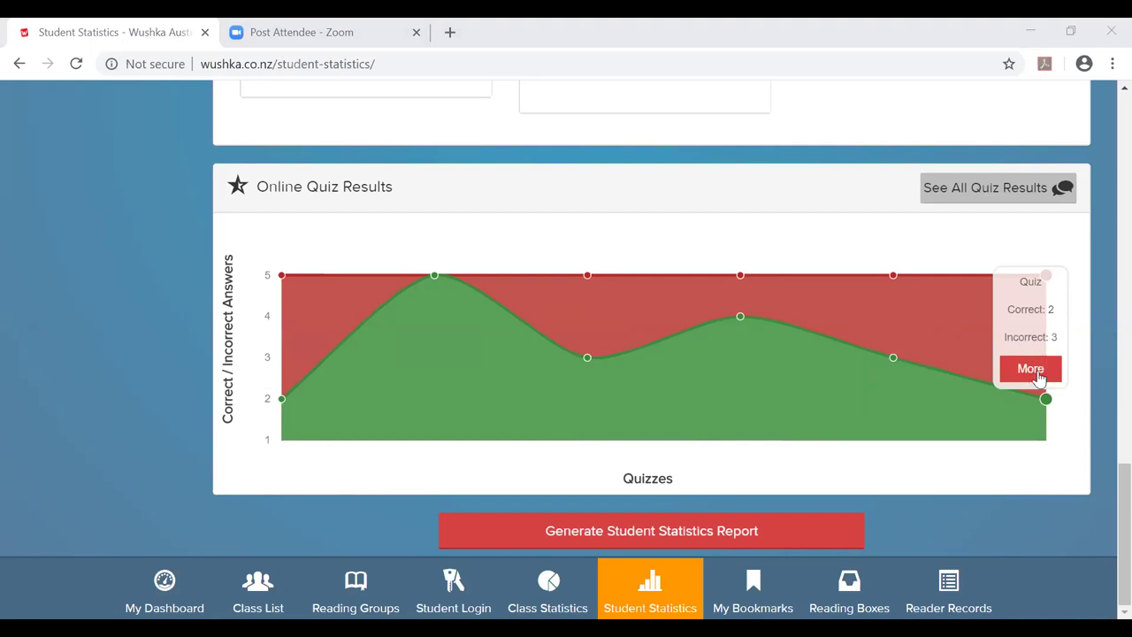
{"action": "left_click", "coordinate": [136, 225]}
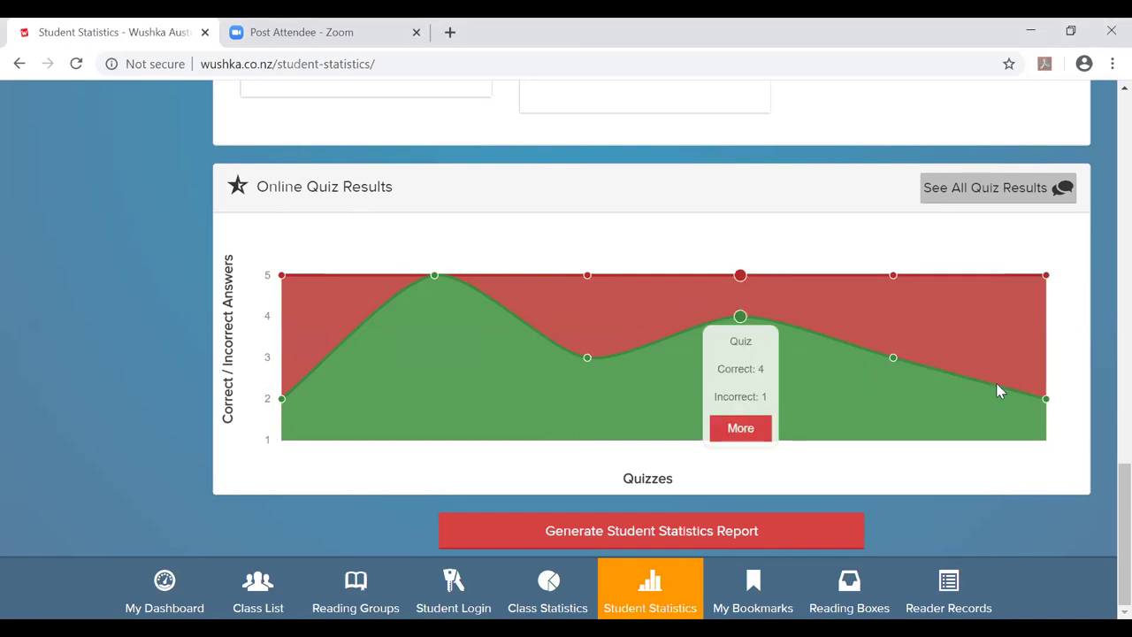
Review the five questions in the Making It Last Detailed Quiz Results, then close them.
{"action": "mouse_move", "coordinate": [1041, 397]}
{"action": "left_click", "coordinate": [1031, 369]}
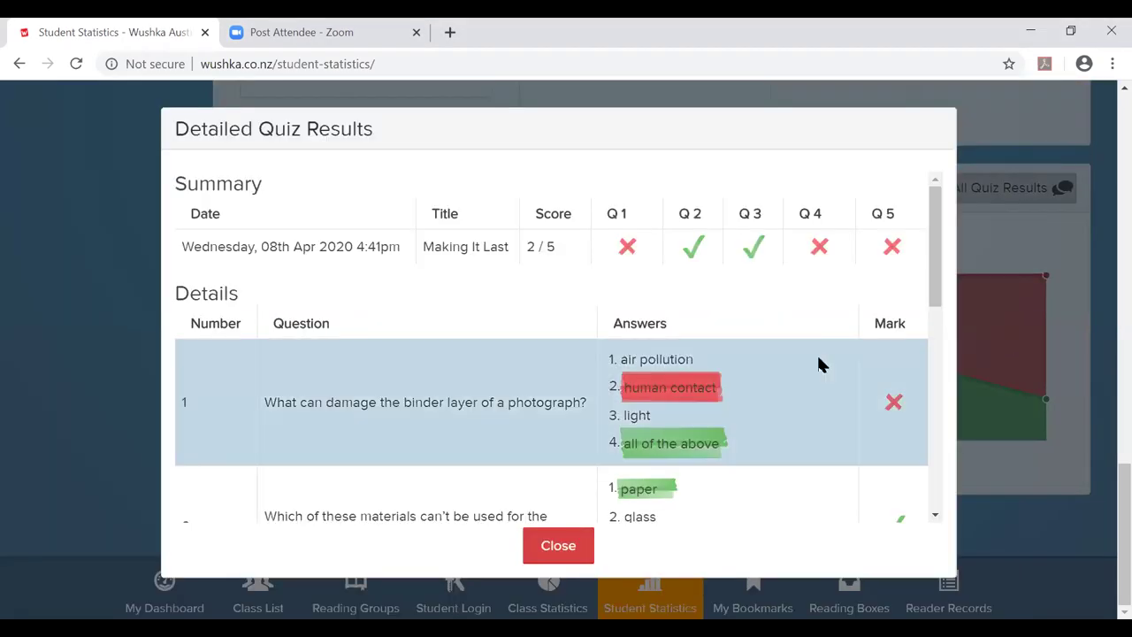
{"action": "scroll", "coordinate": [703, 285], "scroll_direction": "down", "scroll_amount": 9}
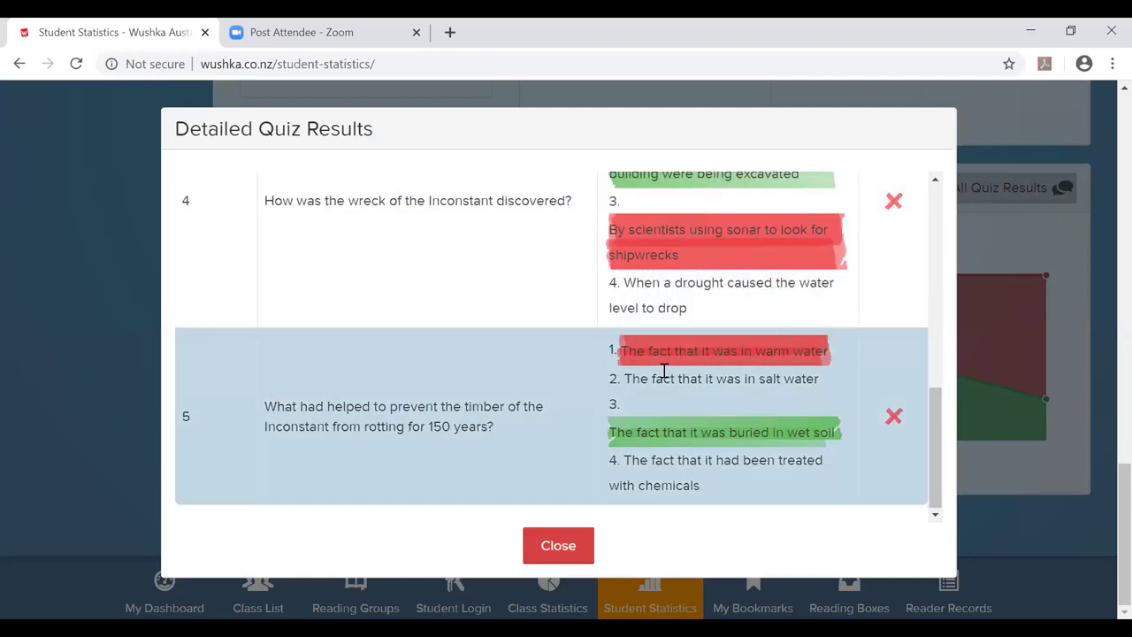
{"action": "scroll", "coordinate": [581, 384], "scroll_direction": "up", "scroll_amount": 8}
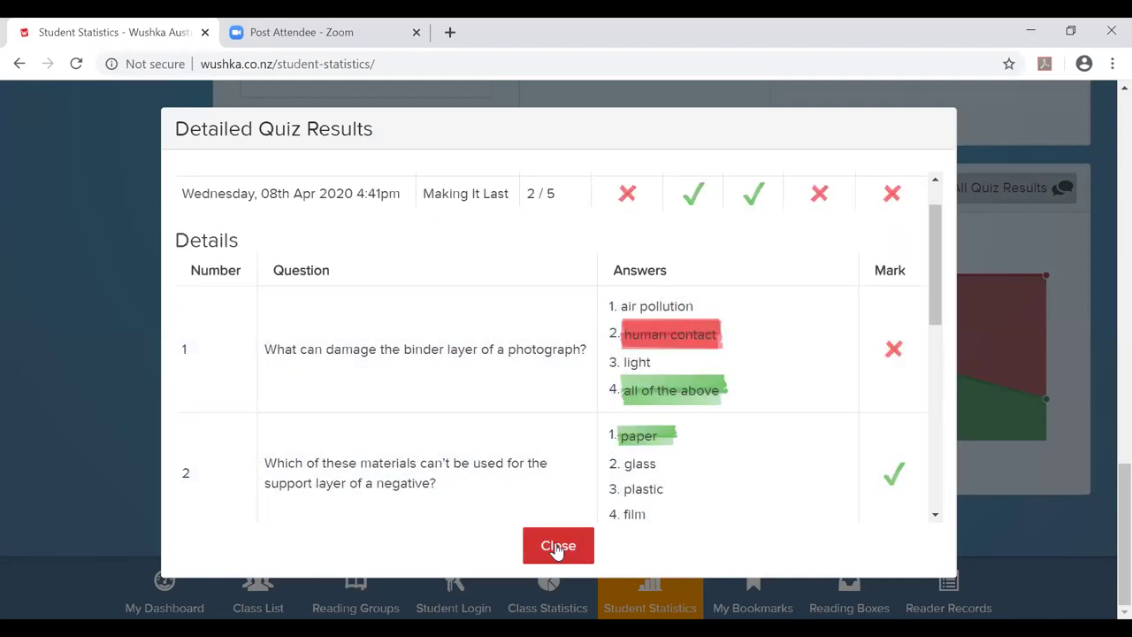
{"action": "left_click", "coordinate": [558, 548]}
{"action": "mouse_move", "coordinate": [676, 418]}
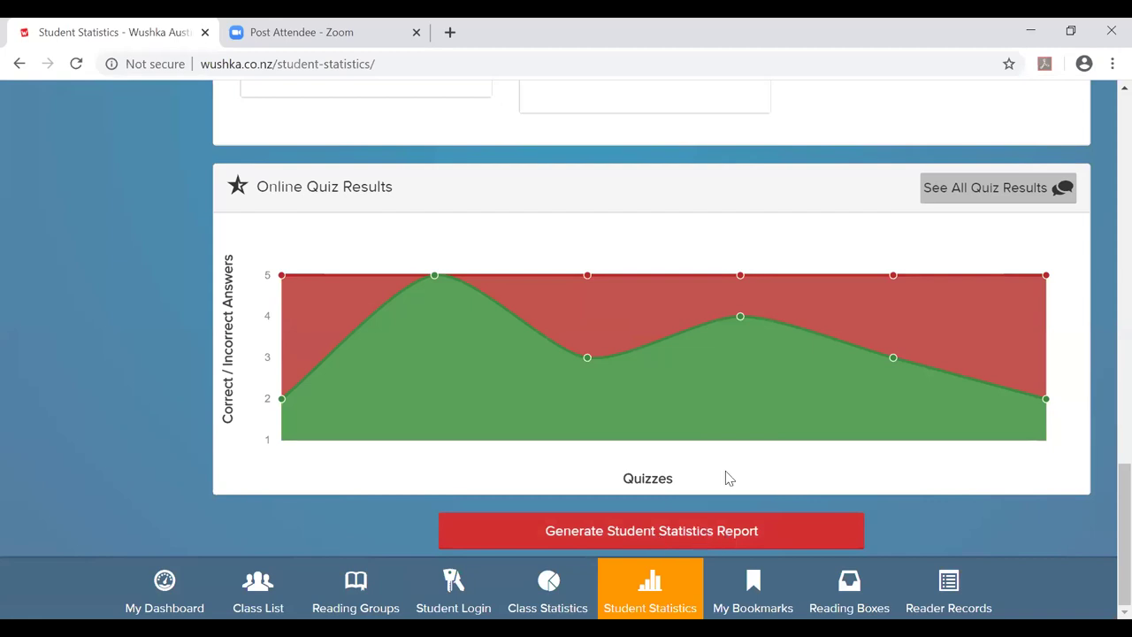
{"action": "mouse_move", "coordinate": [727, 467]}
{"action": "scroll", "coordinate": [727, 467], "scroll_direction": "up", "scroll_amount": 10}
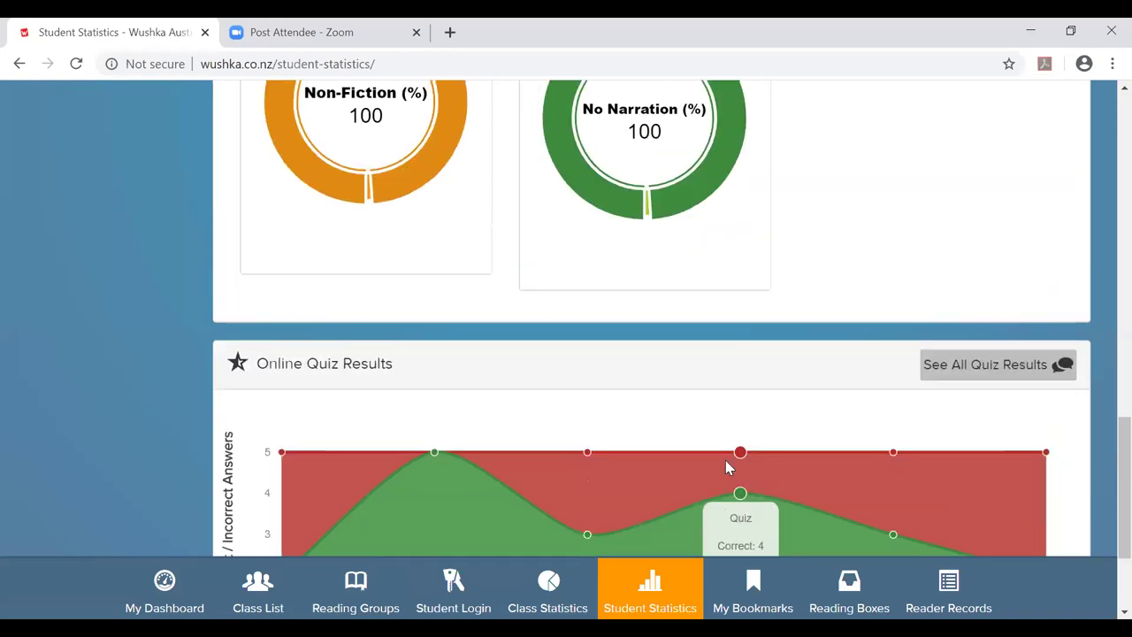
{"action": "scroll", "coordinate": [695, 336], "scroll_direction": "up", "scroll_amount": 3}
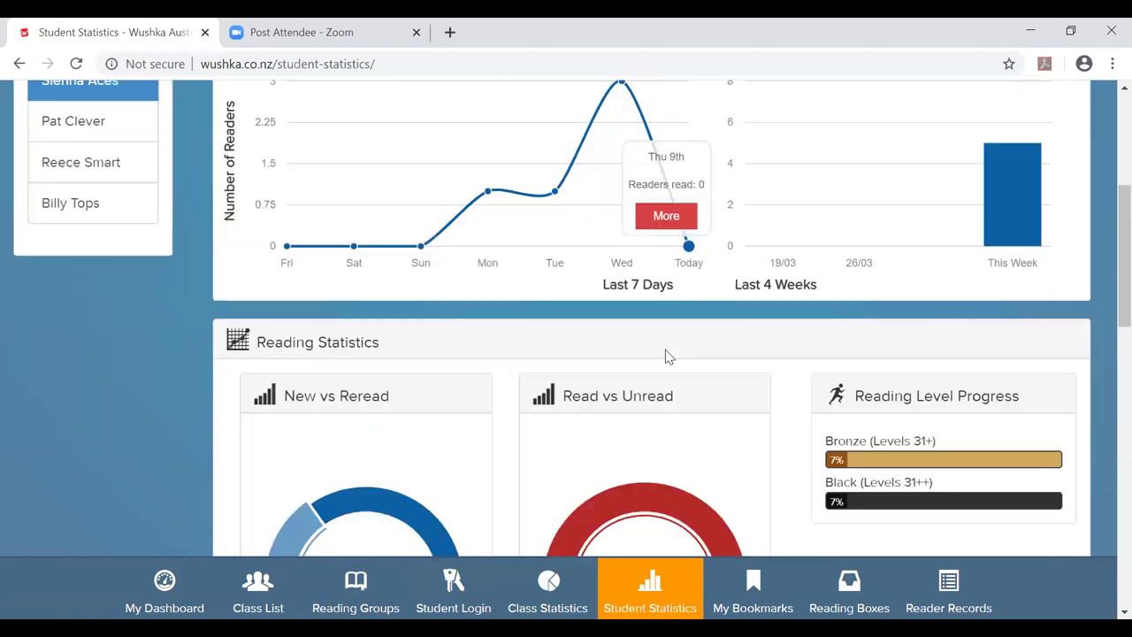
{"action": "scroll", "coordinate": [669, 356], "scroll_direction": "down", "scroll_amount": 2}
{"action": "scroll", "coordinate": [669, 357], "scroll_direction": "down", "scroll_amount": 3}
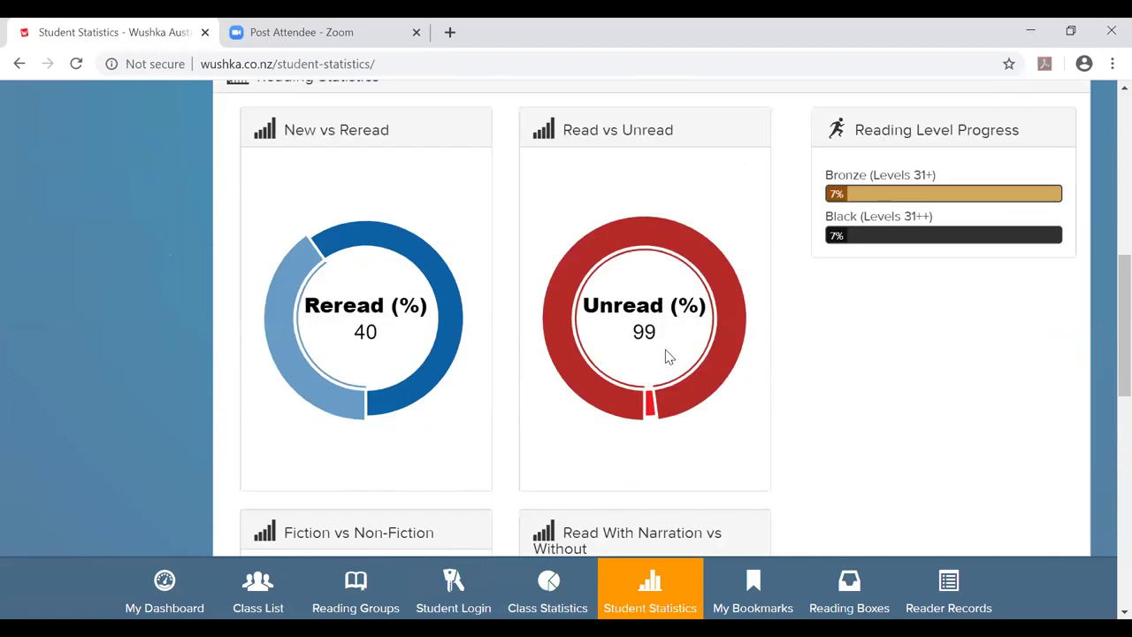
{"action": "scroll", "coordinate": [669, 356], "scroll_direction": "down", "scroll_amount": 5}
{"action": "scroll", "coordinate": [668, 356], "scroll_direction": "down", "scroll_amount": 4}
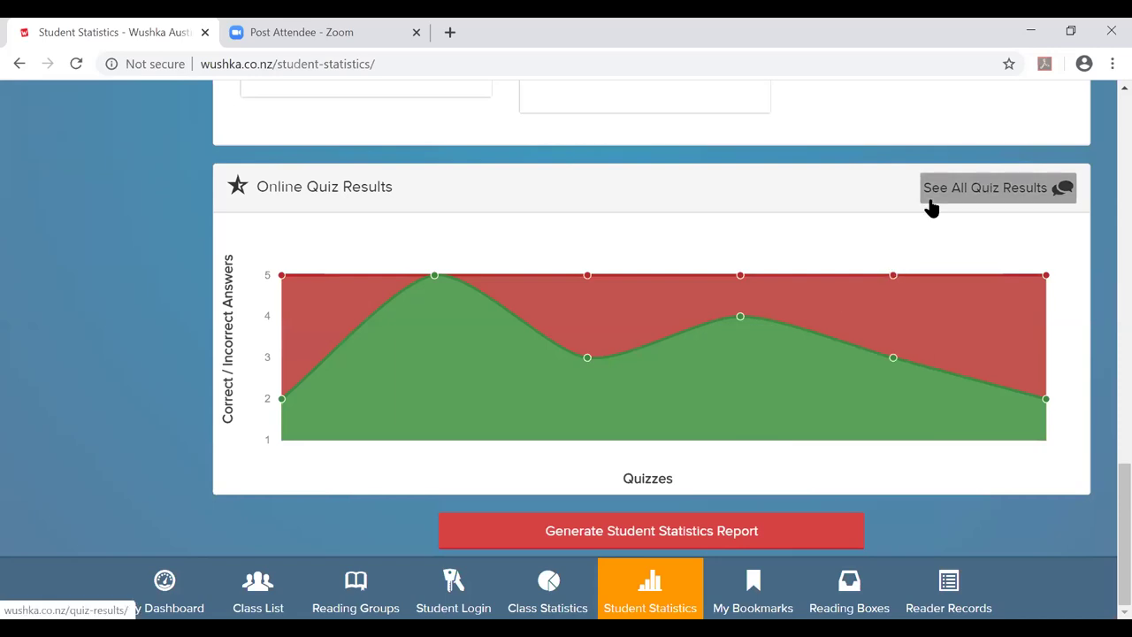
{"action": "scroll", "coordinate": [558, 397], "scroll_direction": "up", "scroll_amount": 4}
{"action": "scroll", "coordinate": [557, 397], "scroll_direction": "up", "scroll_amount": 12}
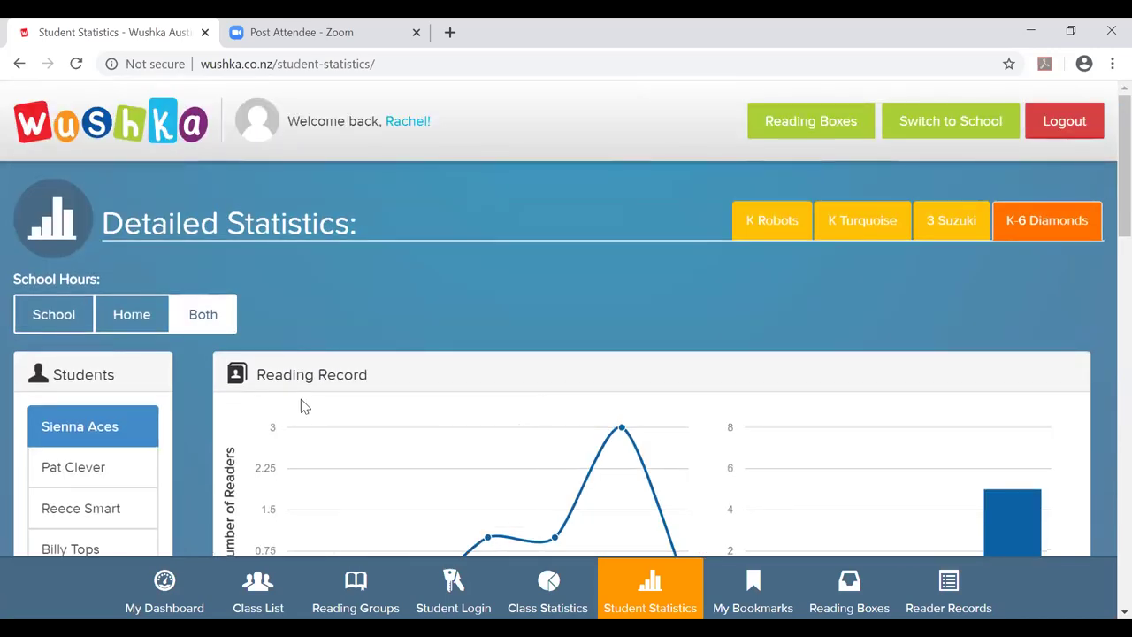
{"action": "scroll", "coordinate": [300, 404], "scroll_direction": "down", "scroll_amount": 3}
Show the second student's Reading Record chart, then go to the Reading Boxes library.
{"action": "left_click", "coordinate": [100, 215]}
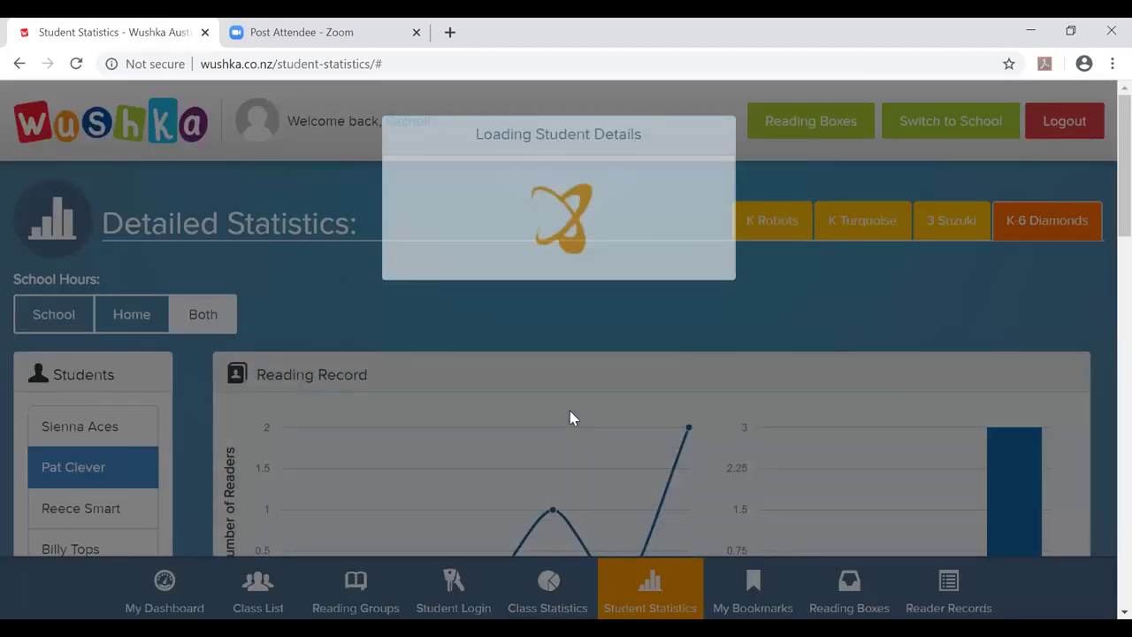
{"action": "scroll", "coordinate": [570, 410], "scroll_direction": "down", "scroll_amount": 2}
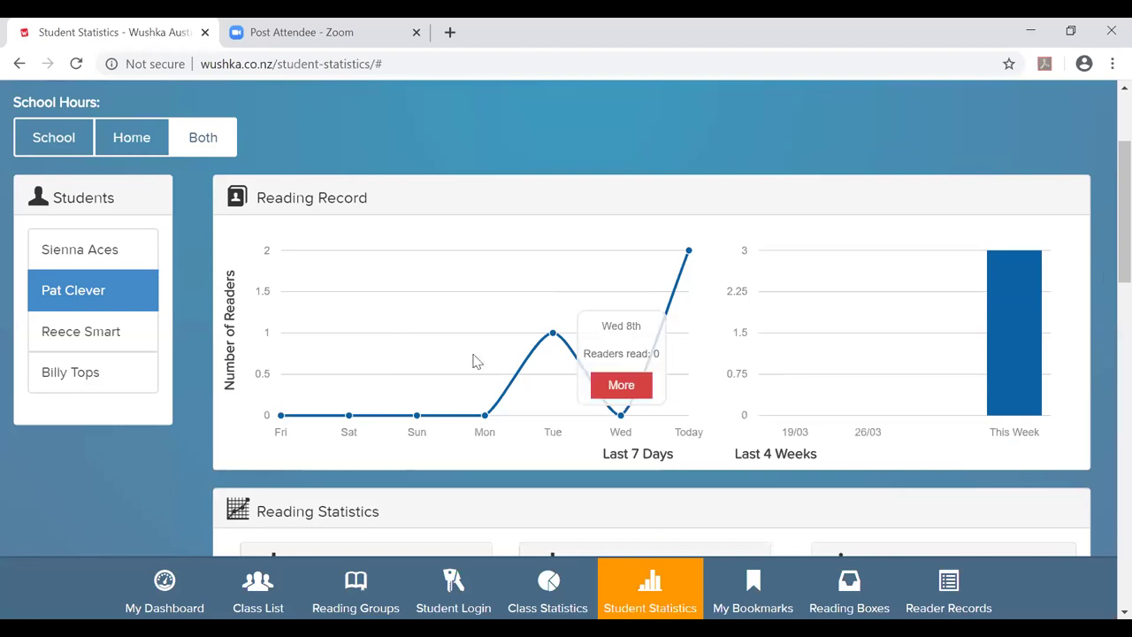
{"action": "mouse_move", "coordinate": [605, 374]}
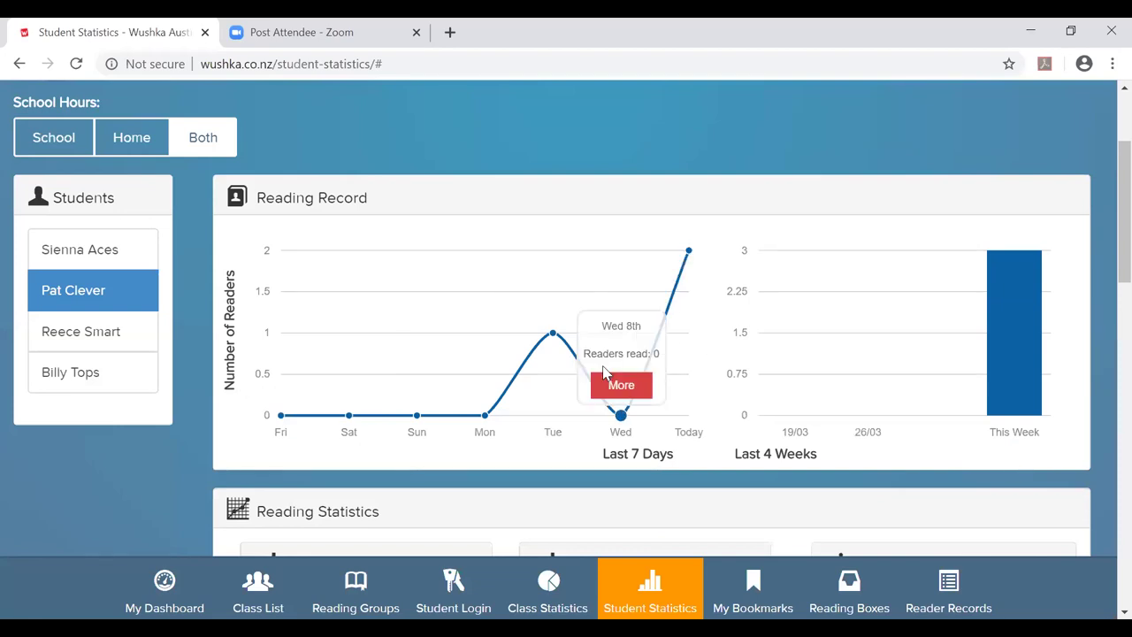
{"action": "scroll", "coordinate": [605, 374], "scroll_direction": "down", "scroll_amount": 3}
{"action": "scroll", "coordinate": [602, 371], "scroll_direction": "up", "scroll_amount": 1}
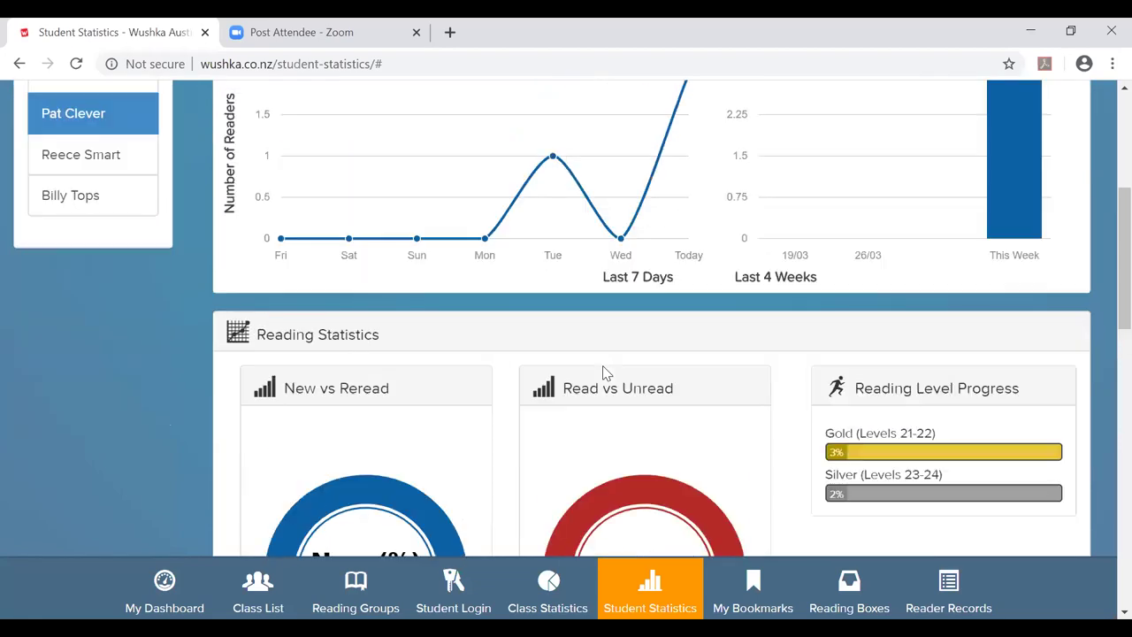
{"action": "scroll", "coordinate": [602, 371], "scroll_direction": "up", "scroll_amount": 1}
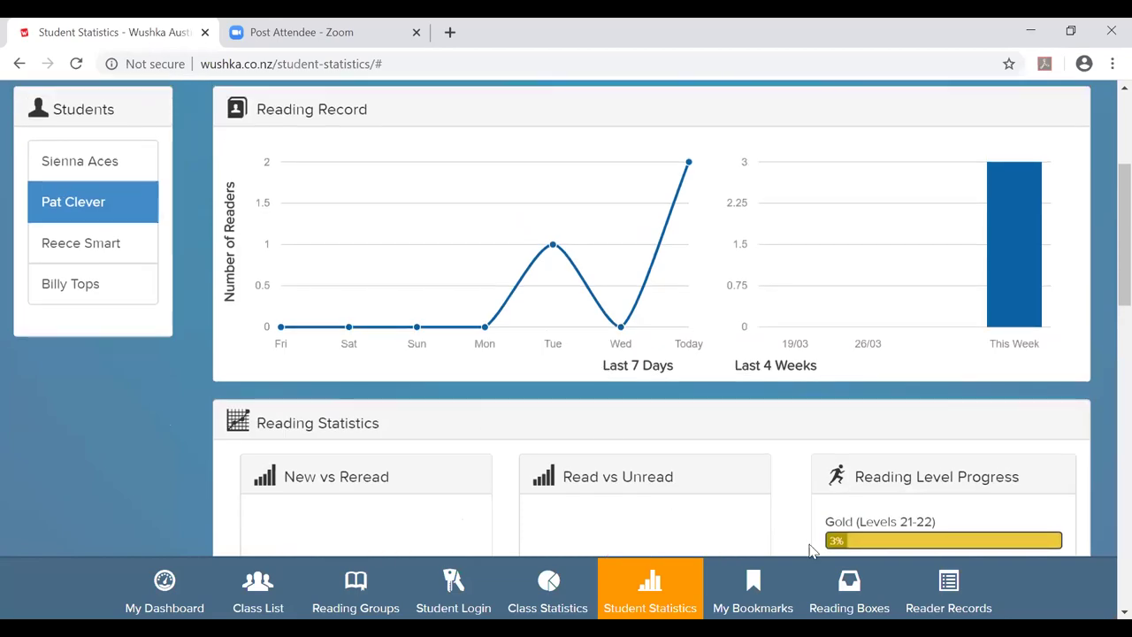
{"action": "left_click", "coordinate": [863, 604]}
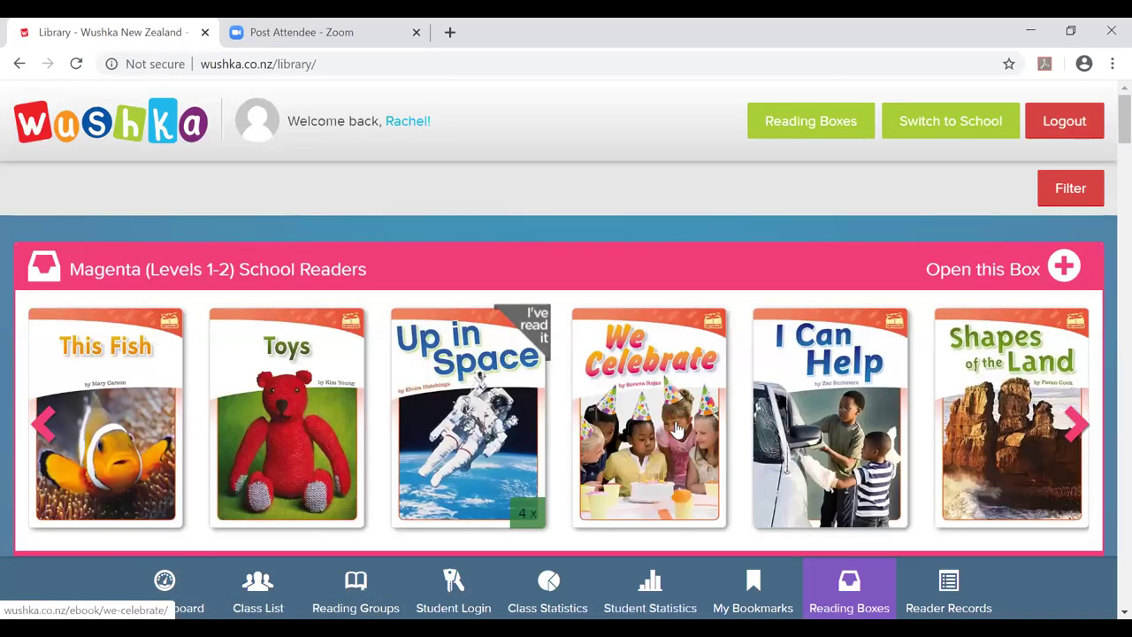
Page three times through the Magenta (Levels 1-2) School Readers carousel.
{"action": "scroll", "coordinate": [670, 417], "scroll_direction": "down", "scroll_amount": 3}
{"action": "scroll", "coordinate": [669, 417], "scroll_direction": "up", "scroll_amount": 3}
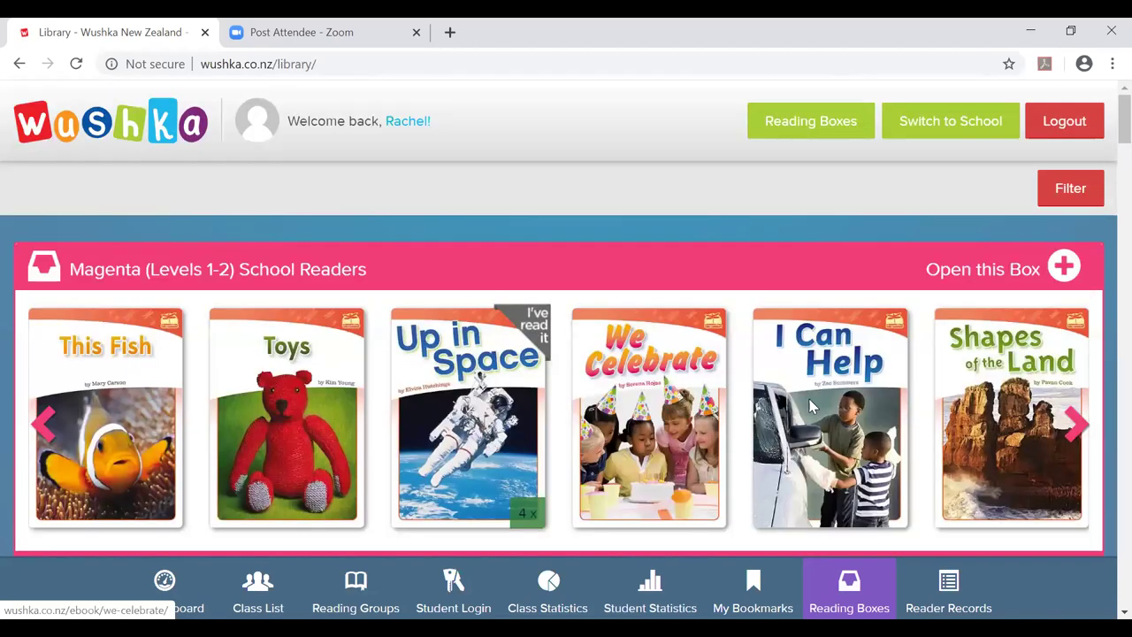
{"action": "left_click", "coordinate": [1073, 425]}
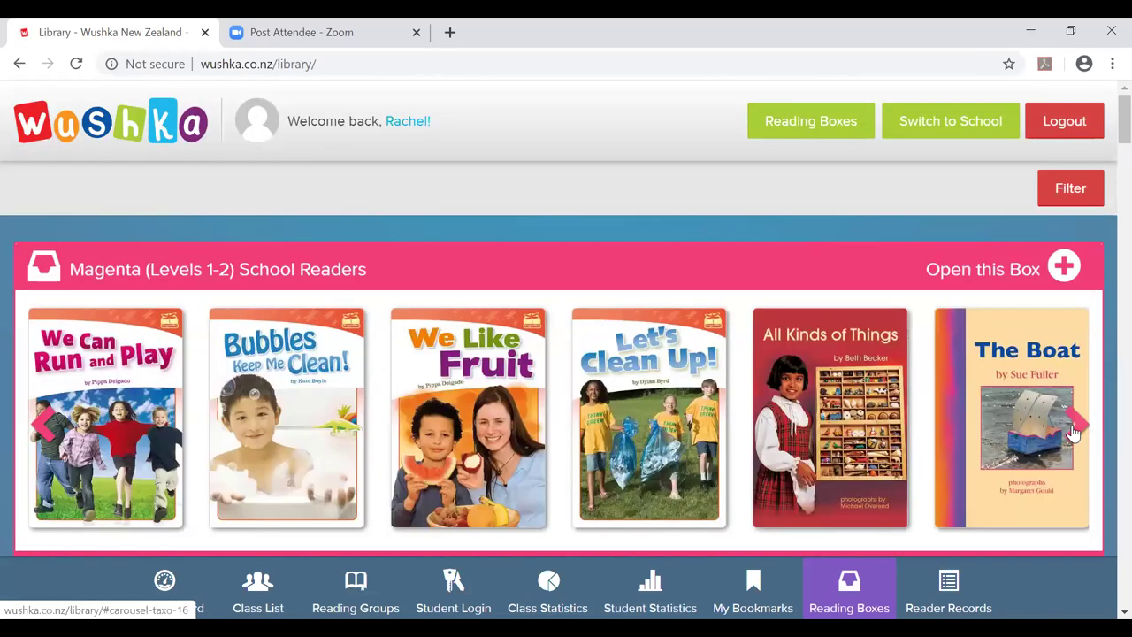
{"action": "left_click", "coordinate": [1072, 425]}
{"action": "left_click", "coordinate": [1072, 431]}
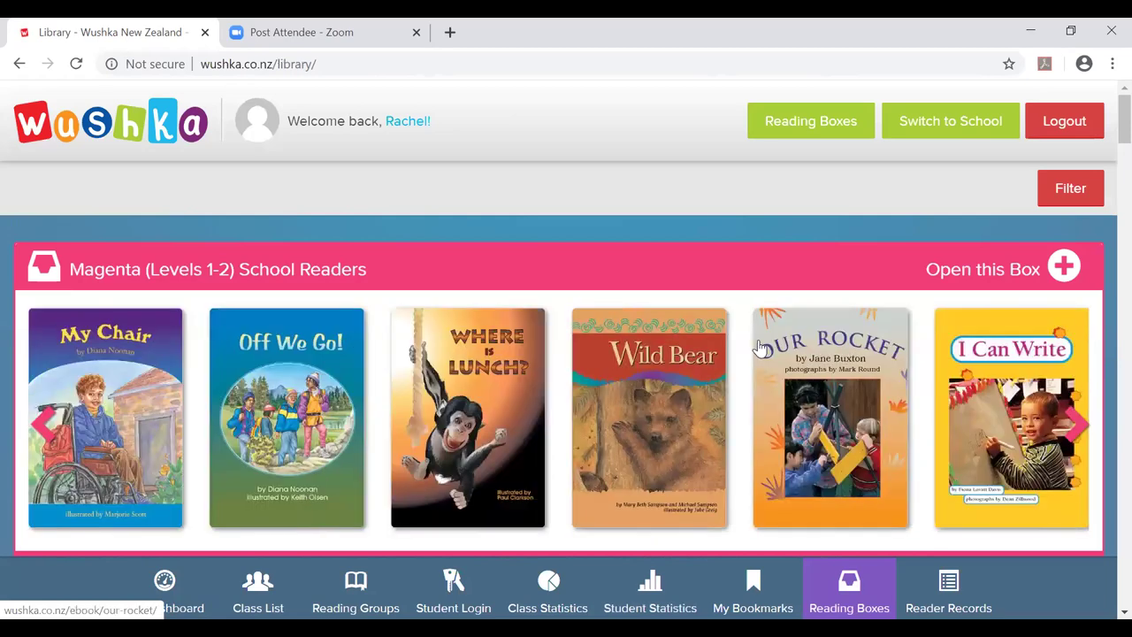
Set the library's Theme filter to Sports.
{"action": "left_click", "coordinate": [1069, 188]}
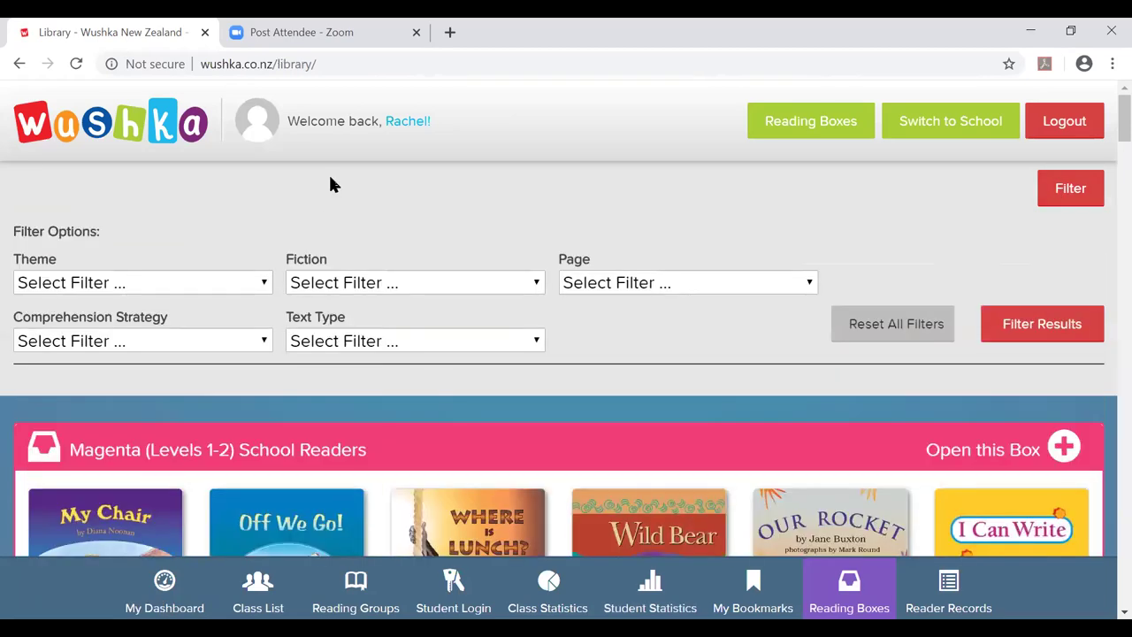
{"action": "scroll", "coordinate": [527, 292], "scroll_direction": "down", "scroll_amount": 1}
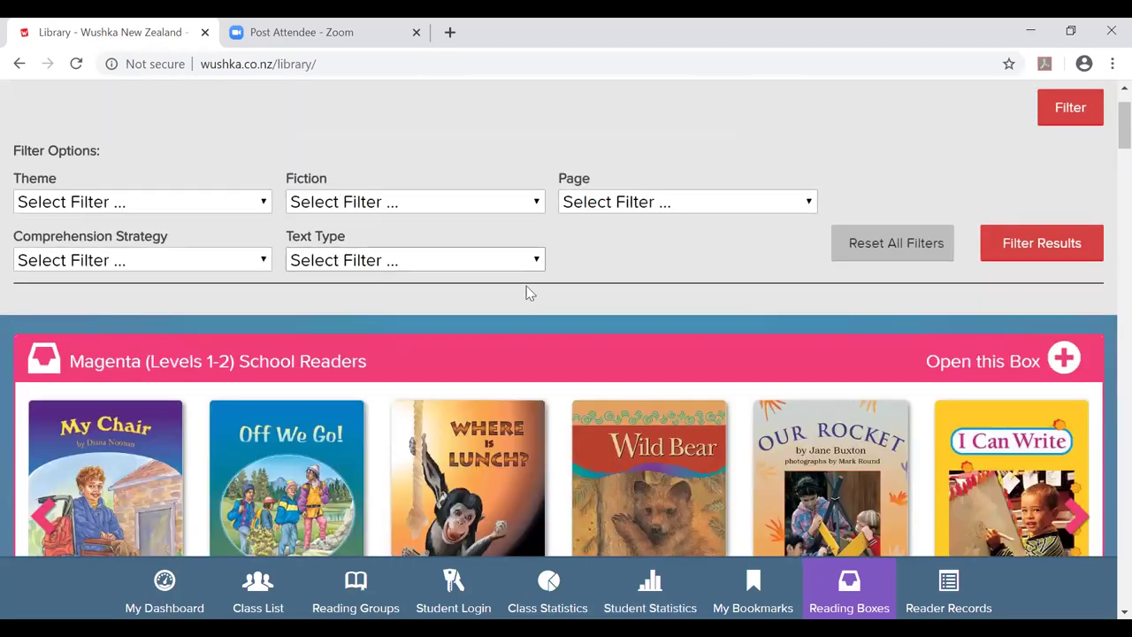
{"action": "left_click", "coordinate": [165, 210]}
{"action": "scroll", "coordinate": [141, 522], "scroll_direction": "down", "scroll_amount": 15}
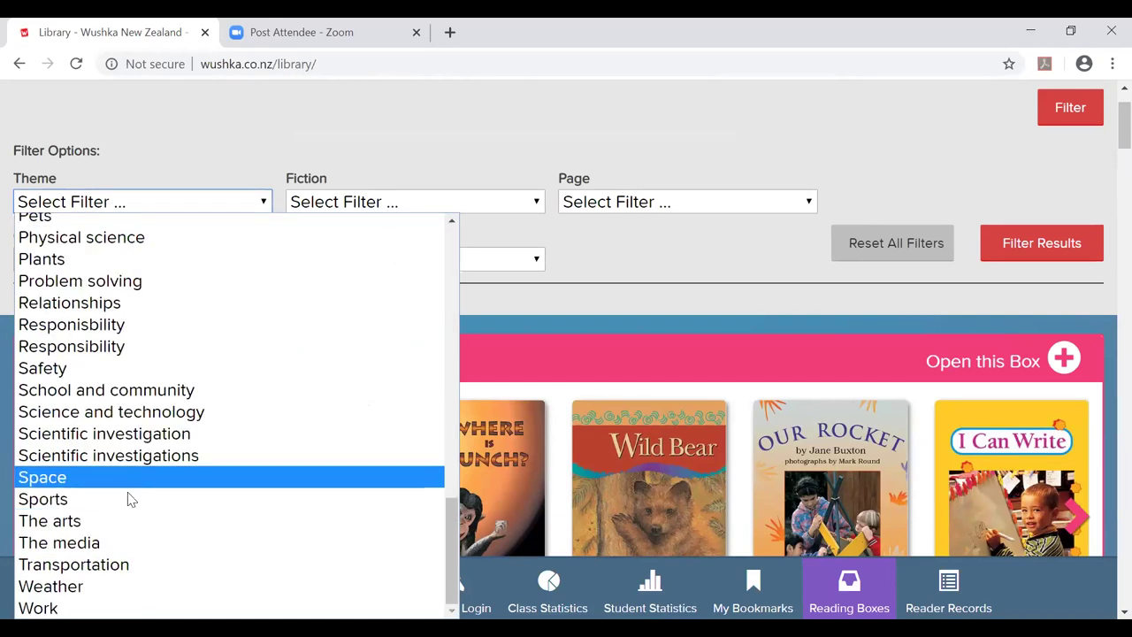
{"action": "left_click", "coordinate": [126, 499]}
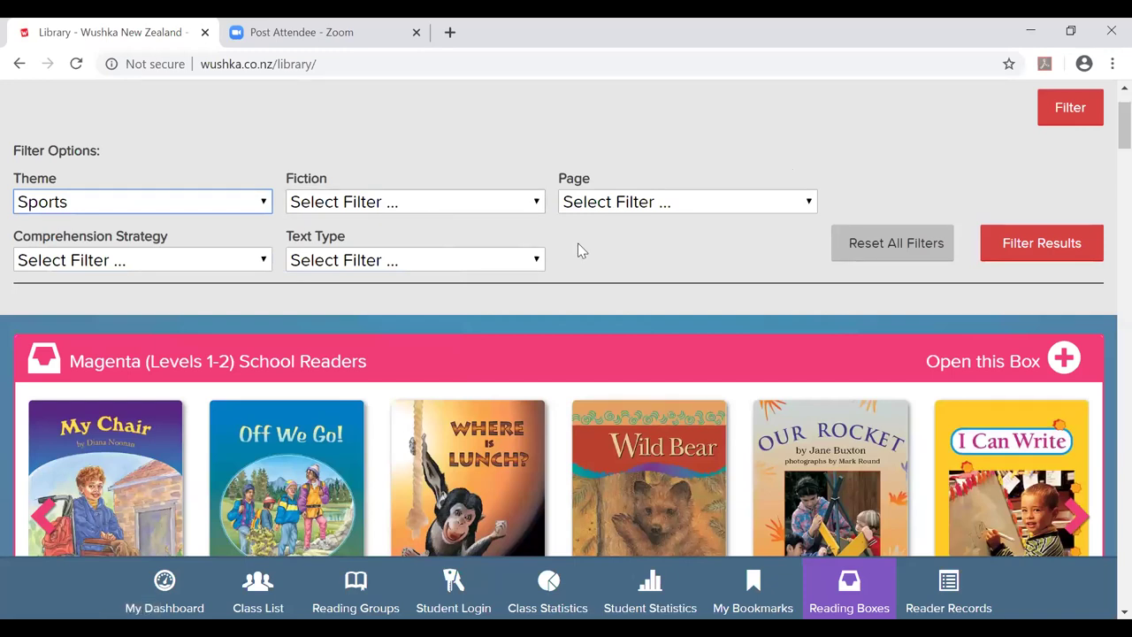
Check the Fiction, Page, Comprehension Strategy and Text Type filters, leaving them unset.
{"action": "left_click", "coordinate": [528, 209]}
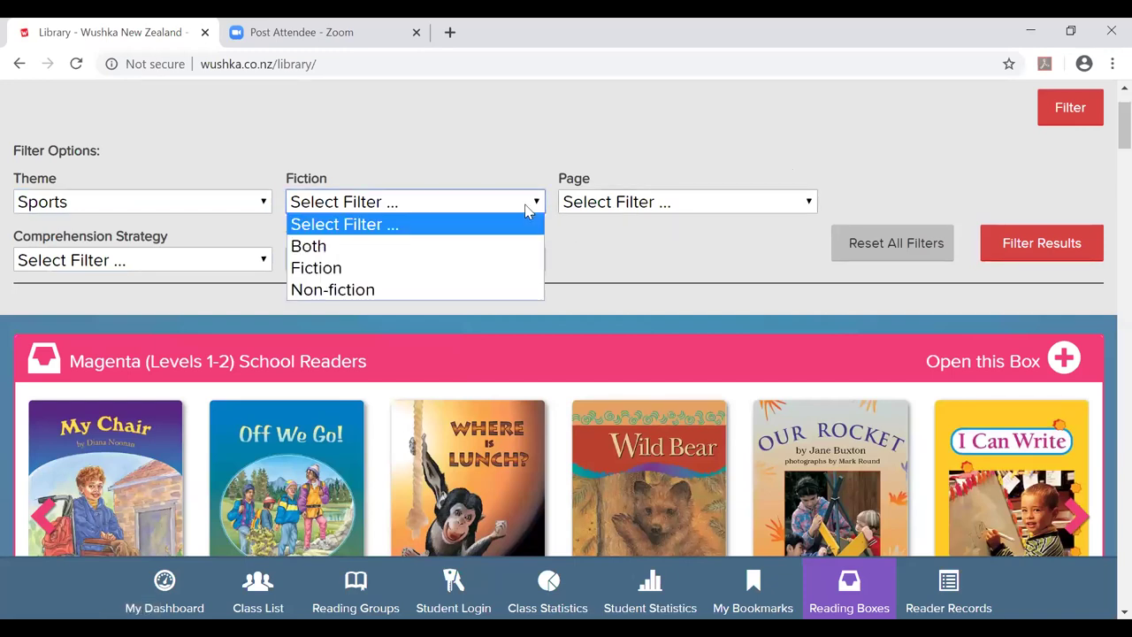
{"action": "left_click", "coordinate": [521, 172]}
{"action": "left_click", "coordinate": [732, 206]}
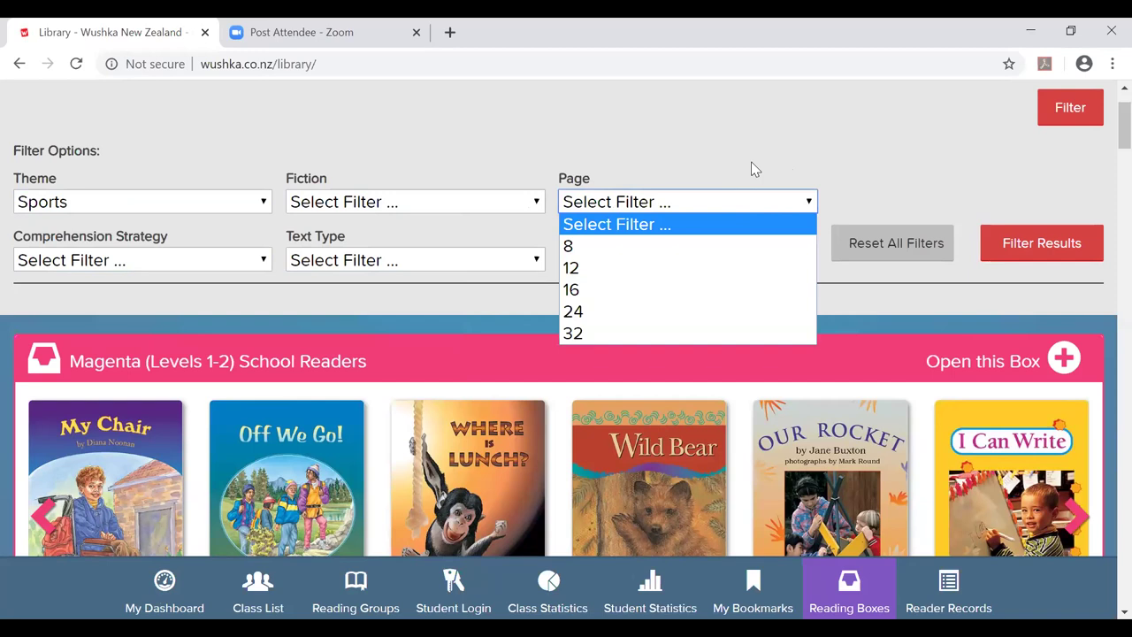
{"action": "left_click", "coordinate": [754, 169]}
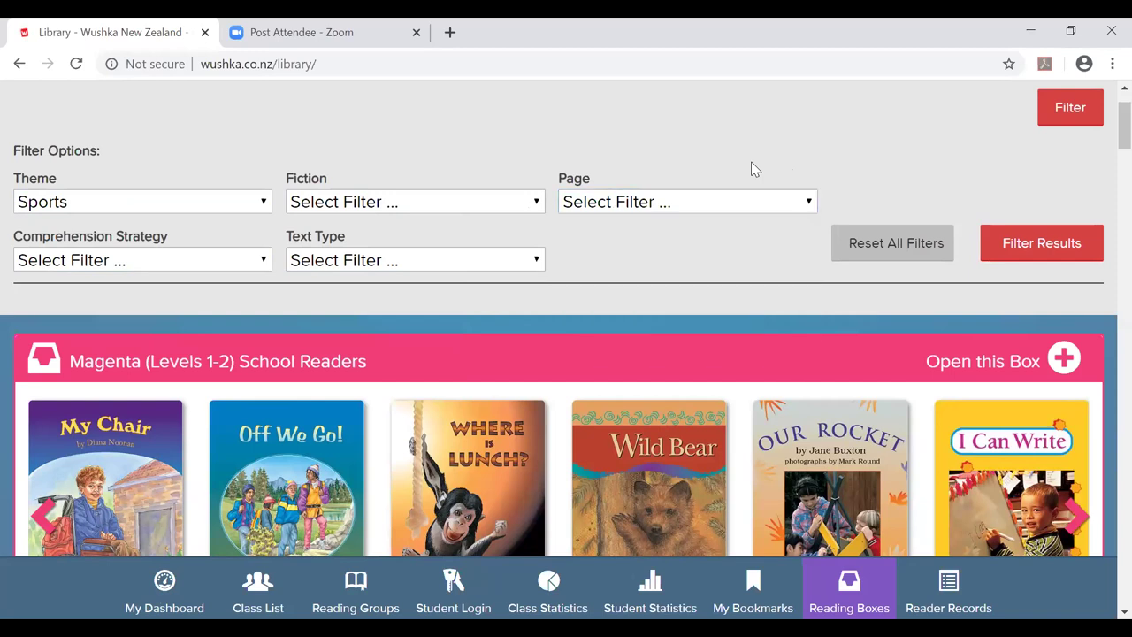
{"action": "left_click", "coordinate": [259, 263]}
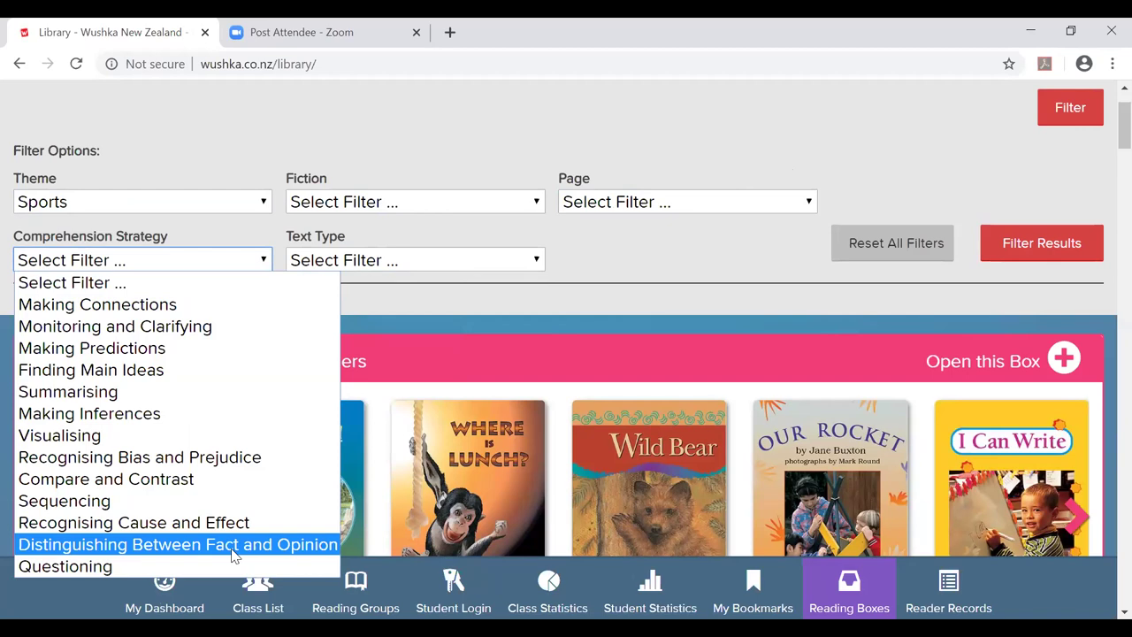
{"action": "left_click", "coordinate": [708, 379]}
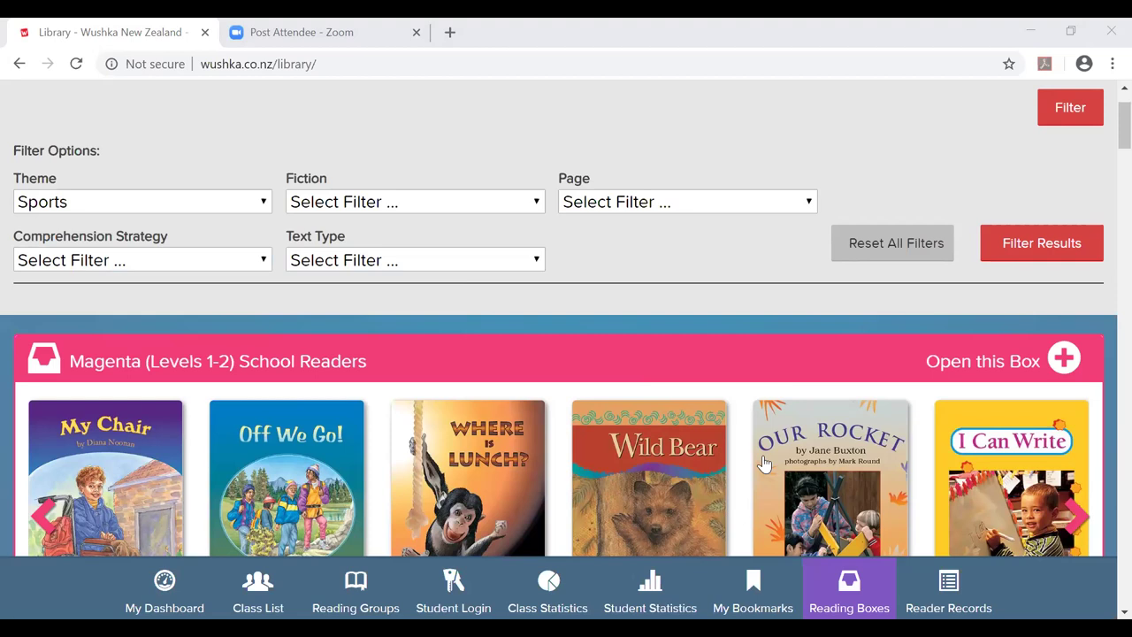
{"action": "left_click", "coordinate": [538, 259]}
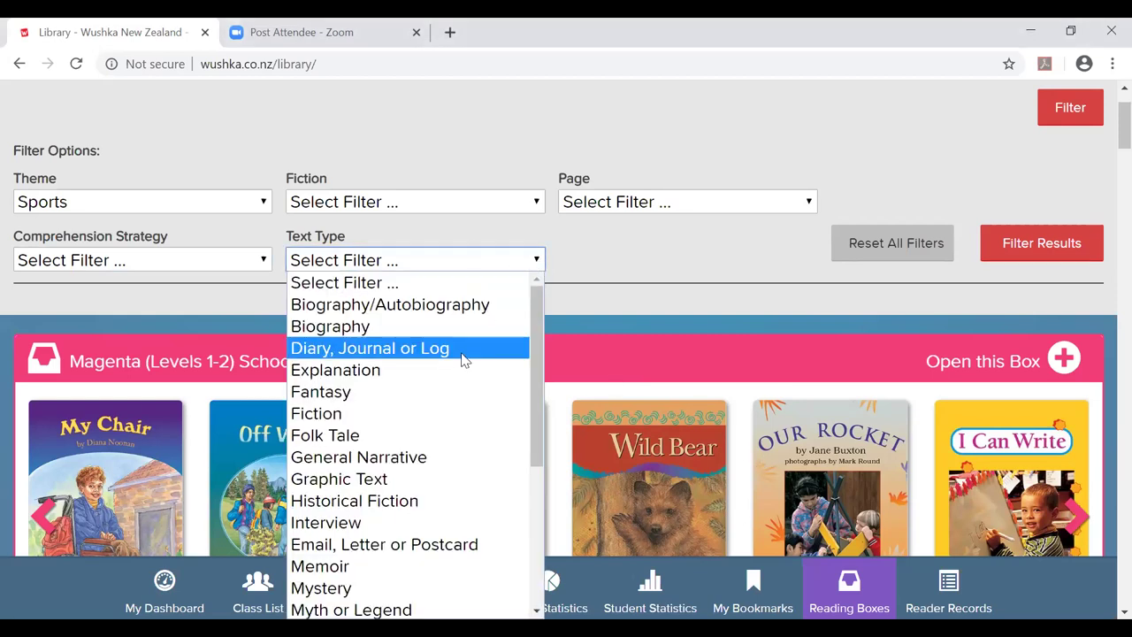
{"action": "scroll", "coordinate": [463, 360], "scroll_direction": "down", "scroll_amount": 3}
{"action": "key", "text": "Up"}
{"action": "key", "text": "Up"}
{"action": "left_click", "coordinate": [641, 237]}
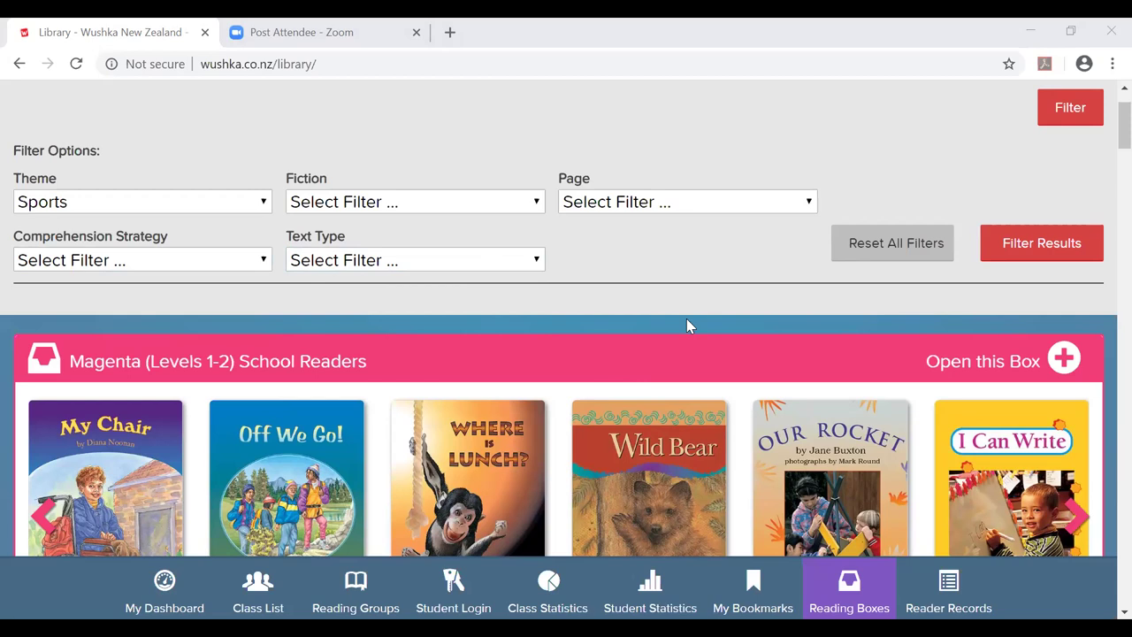
{"action": "scroll", "coordinate": [686, 325], "scroll_direction": "down", "scroll_amount": 2}
Apply the Sports theme filter and scroll through the filtered reading boxes.
{"action": "left_click", "coordinate": [1075, 245]}
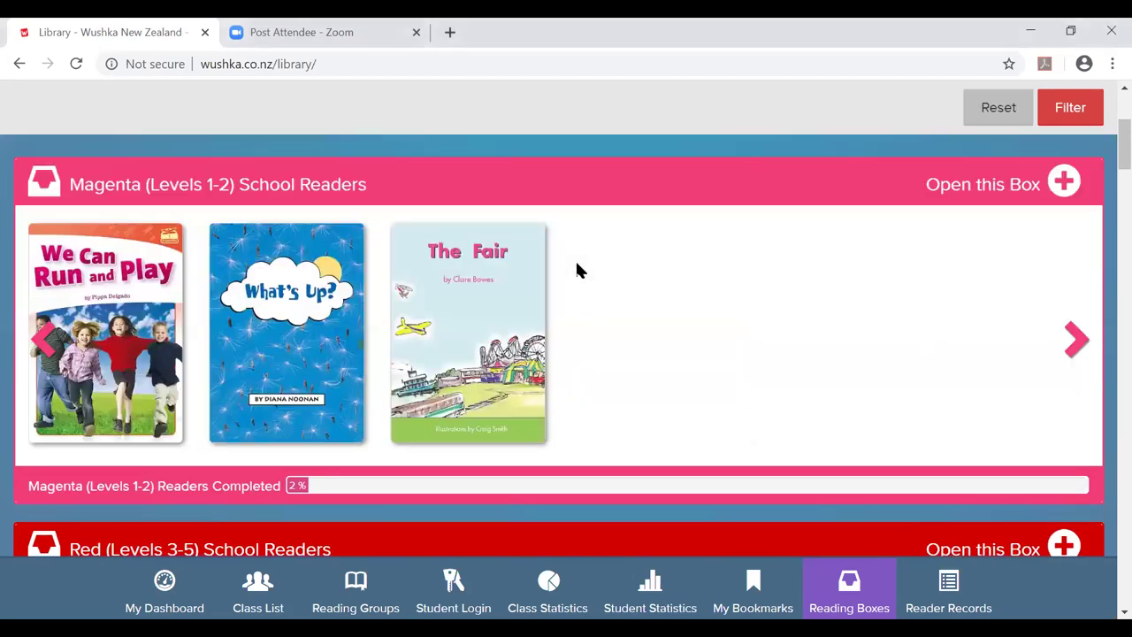
{"action": "scroll", "coordinate": [577, 270], "scroll_direction": "down", "scroll_amount": 4}
{"action": "scroll", "coordinate": [576, 270], "scroll_direction": "down", "scroll_amount": 3}
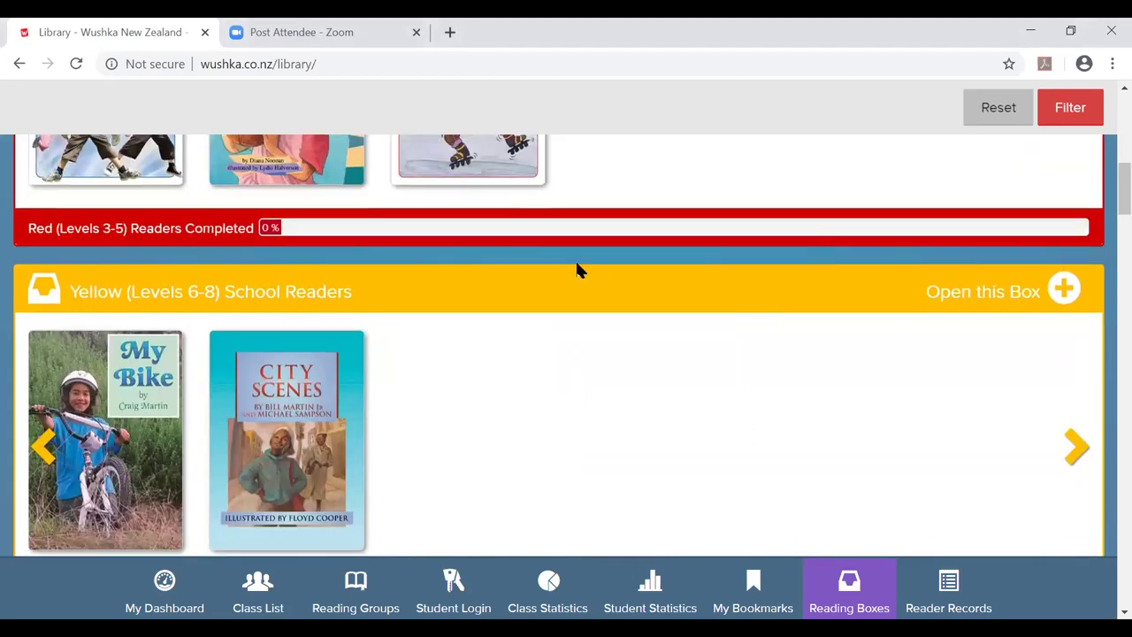
{"action": "scroll", "coordinate": [575, 270], "scroll_direction": "down", "scroll_amount": 2}
{"action": "scroll", "coordinate": [576, 270], "scroll_direction": "down", "scroll_amount": 3}
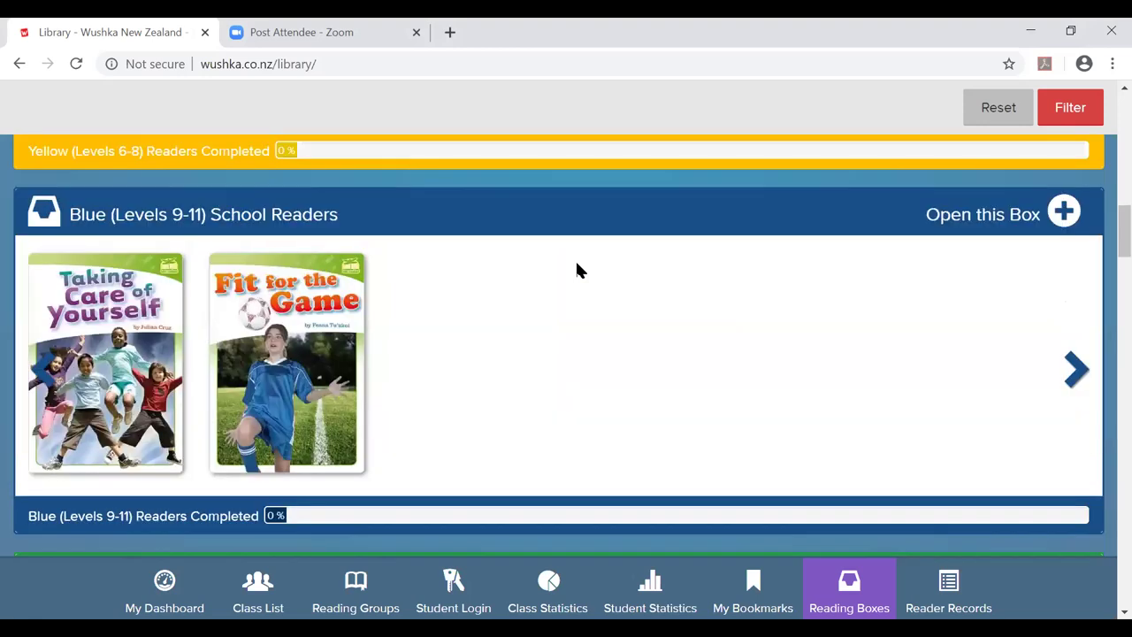
{"action": "scroll", "coordinate": [575, 270], "scroll_direction": "down", "scroll_amount": 6}
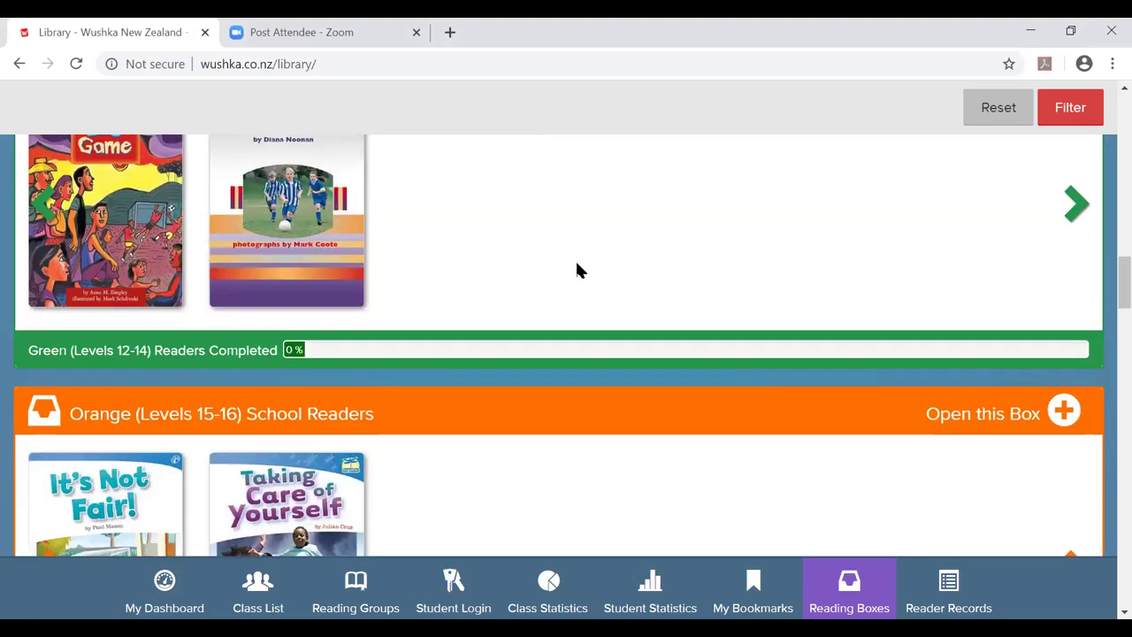
{"action": "scroll", "coordinate": [576, 270], "scroll_direction": "down", "scroll_amount": 4}
{"action": "scroll", "coordinate": [576, 270], "scroll_direction": "down", "scroll_amount": 4}
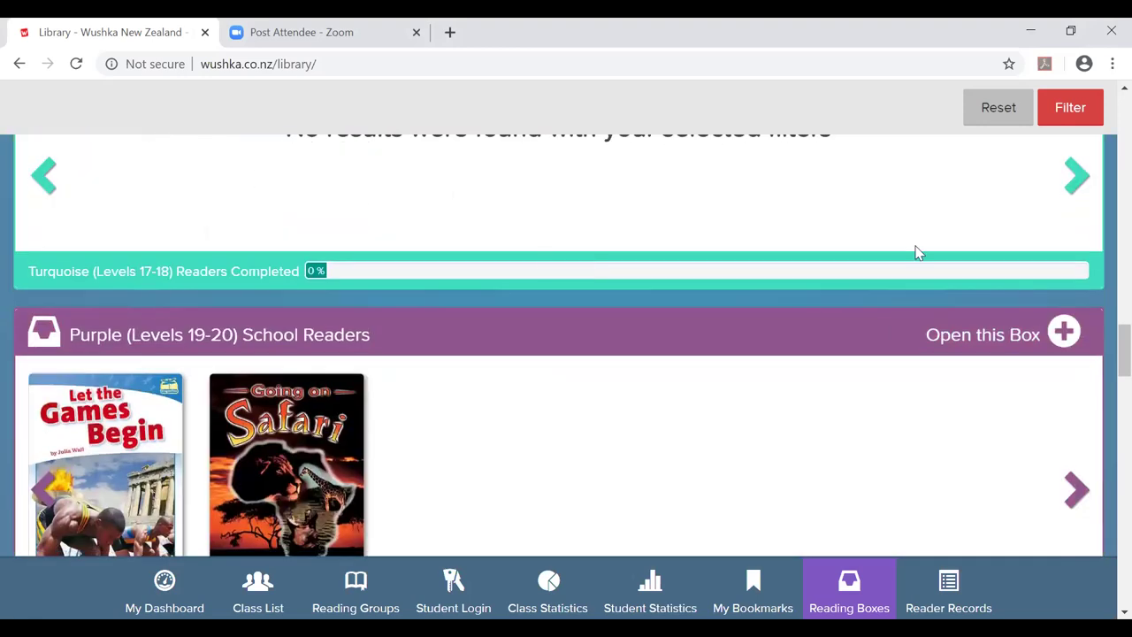
{"action": "scroll", "coordinate": [558, 186], "scroll_direction": "down", "scroll_amount": 4}
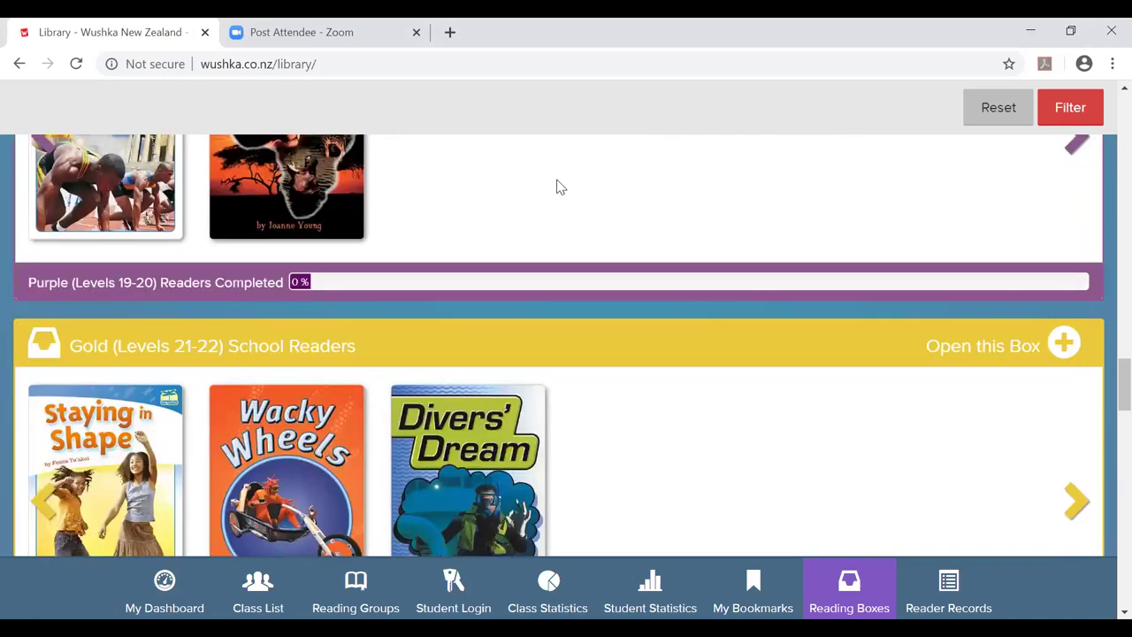
{"action": "scroll", "coordinate": [558, 187], "scroll_direction": "down", "scroll_amount": 4}
Return to the top of the library and reset the filters.
{"action": "scroll", "coordinate": [575, 220], "scroll_direction": "up", "scroll_amount": 3}
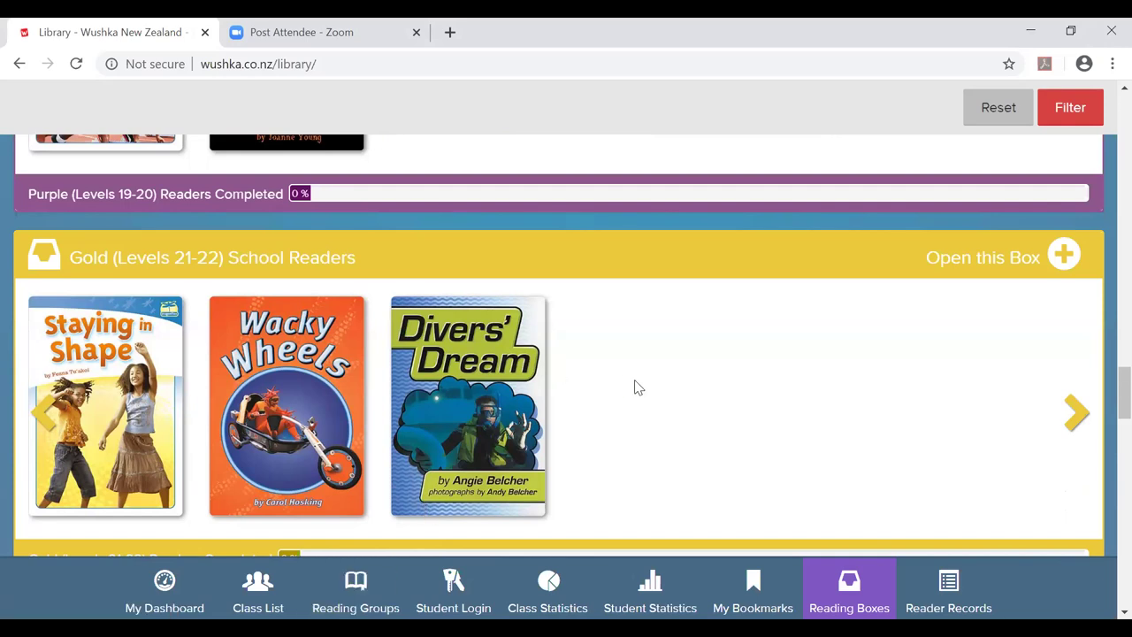
{"action": "scroll", "coordinate": [637, 386], "scroll_direction": "up", "scroll_amount": 15}
{"action": "scroll", "coordinate": [634, 387], "scroll_direction": "up", "scroll_amount": 10}
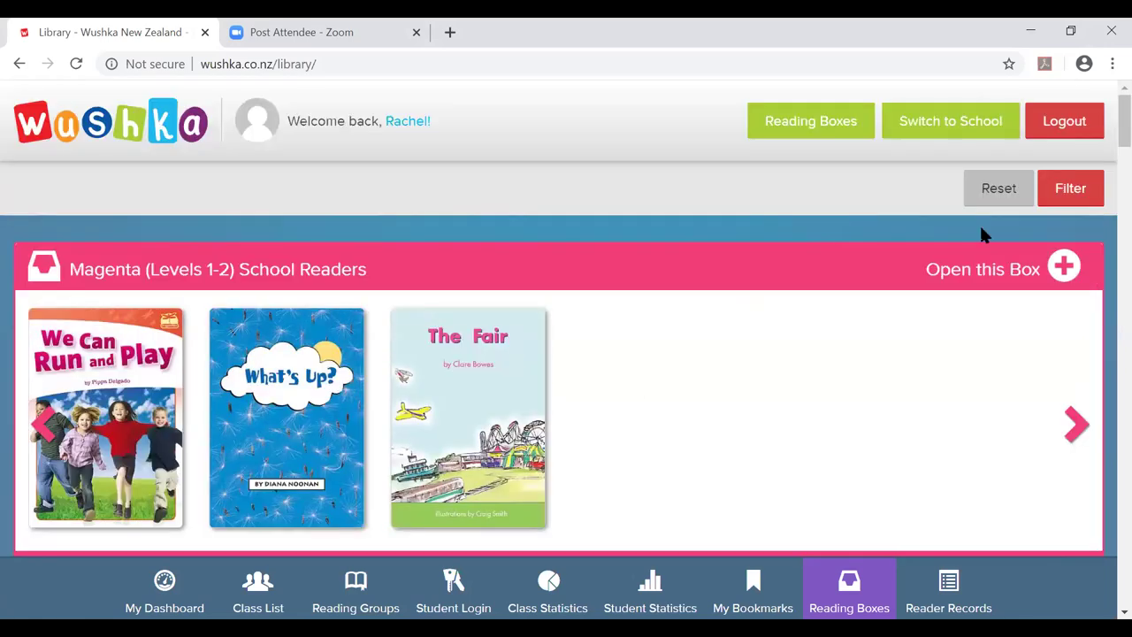
{"action": "left_click", "coordinate": [1000, 189]}
Remove Up in Space from bookmarks and then bookmark it again.
{"action": "scroll", "coordinate": [689, 251], "scroll_direction": "down", "scroll_amount": 5}
{"action": "scroll", "coordinate": [690, 251], "scroll_direction": "up", "scroll_amount": 5}
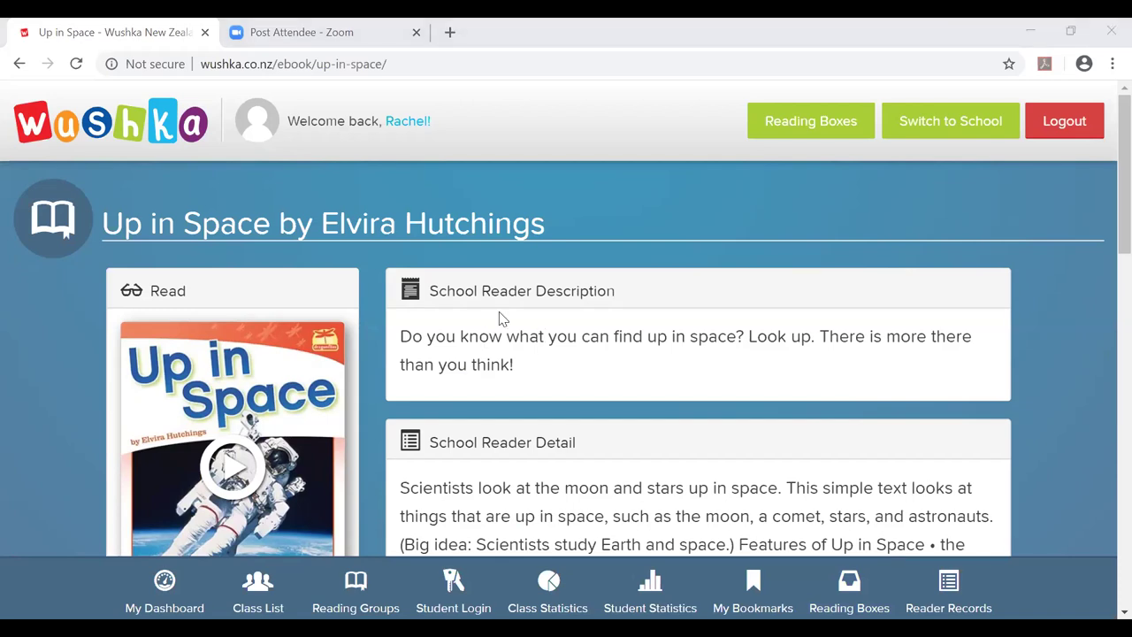
{"action": "scroll", "coordinate": [672, 327], "scroll_direction": "down", "scroll_amount": 1}
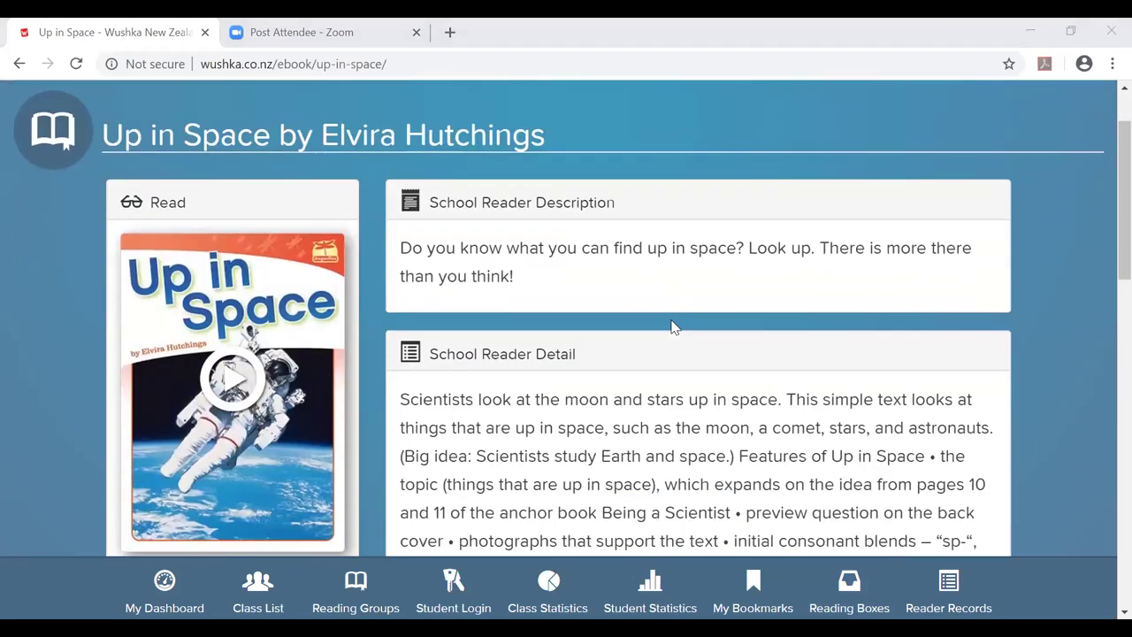
{"action": "scroll", "coordinate": [672, 327], "scroll_direction": "down", "scroll_amount": 2}
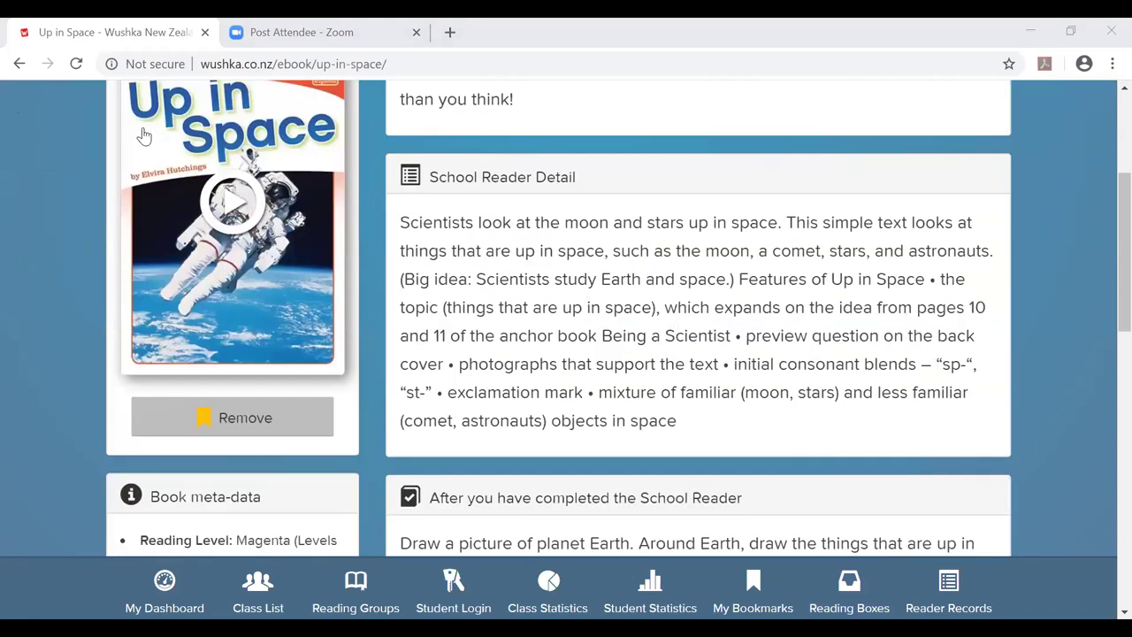
{"action": "left_click", "coordinate": [249, 429]}
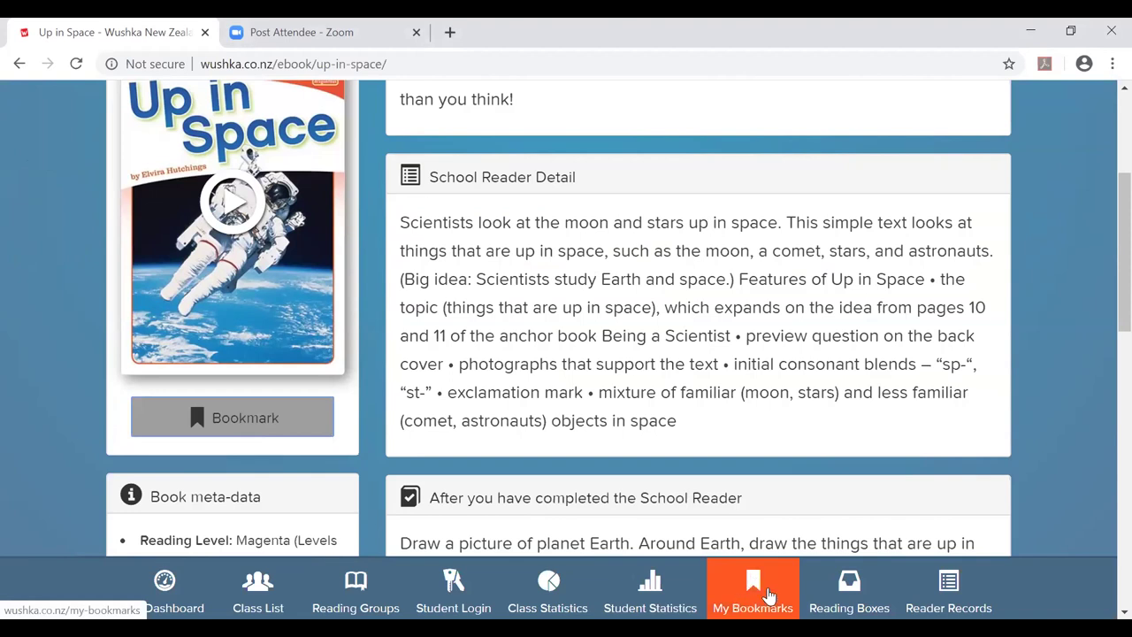
{"action": "scroll", "coordinate": [584, 425], "scroll_direction": "up", "scroll_amount": 1}
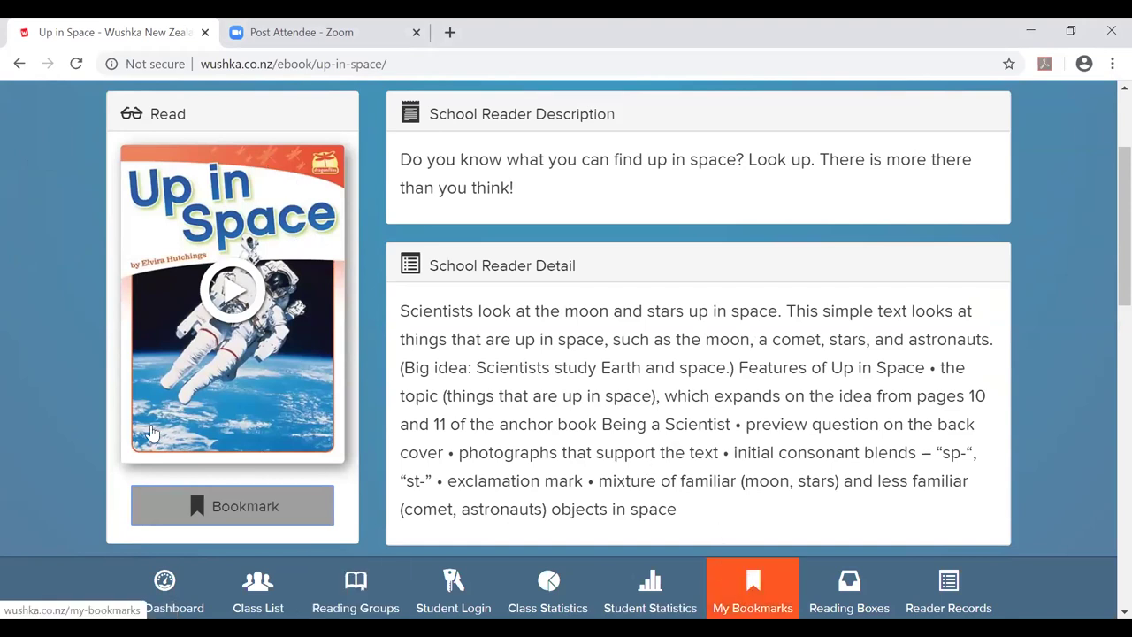
{"action": "left_click", "coordinate": [231, 511]}
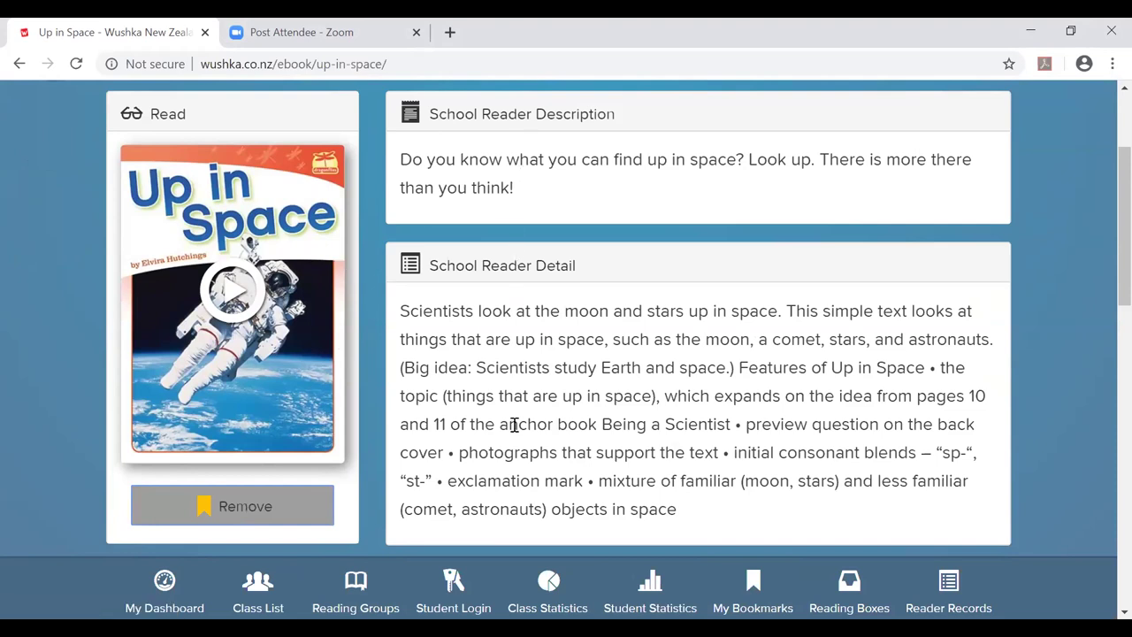
Browse the book's meta-data and Support Materials, toggling its bookmark off and back on.
{"action": "scroll", "coordinate": [514, 426], "scroll_direction": "down", "scroll_amount": 1}
{"action": "scroll", "coordinate": [513, 426], "scroll_direction": "down", "scroll_amount": 5}
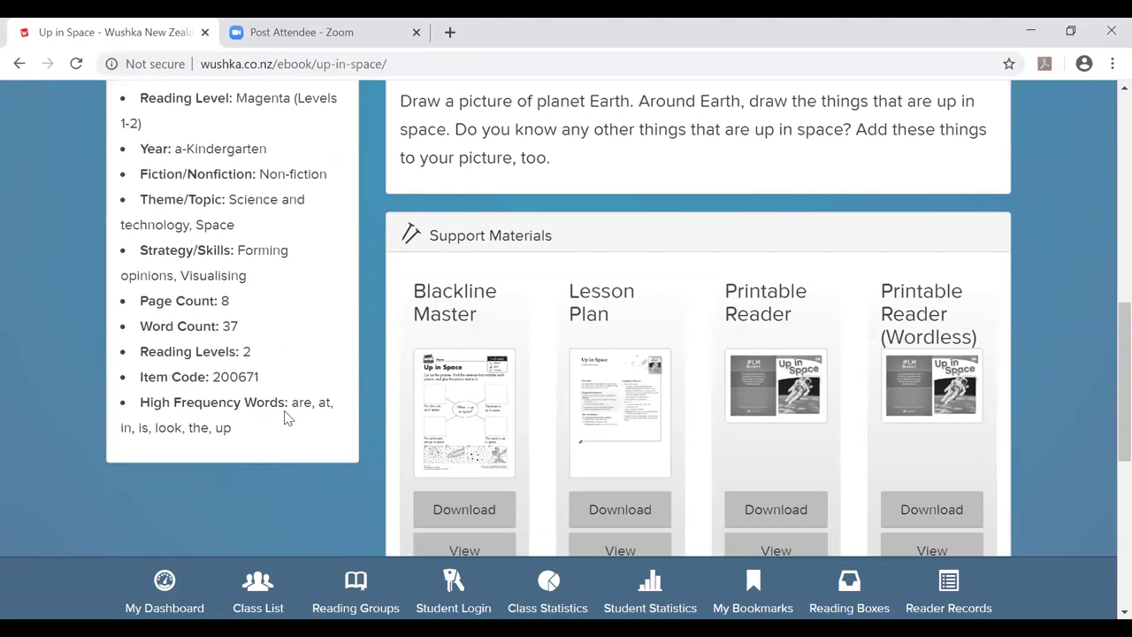
{"action": "scroll", "coordinate": [249, 315], "scroll_direction": "up", "scroll_amount": 2}
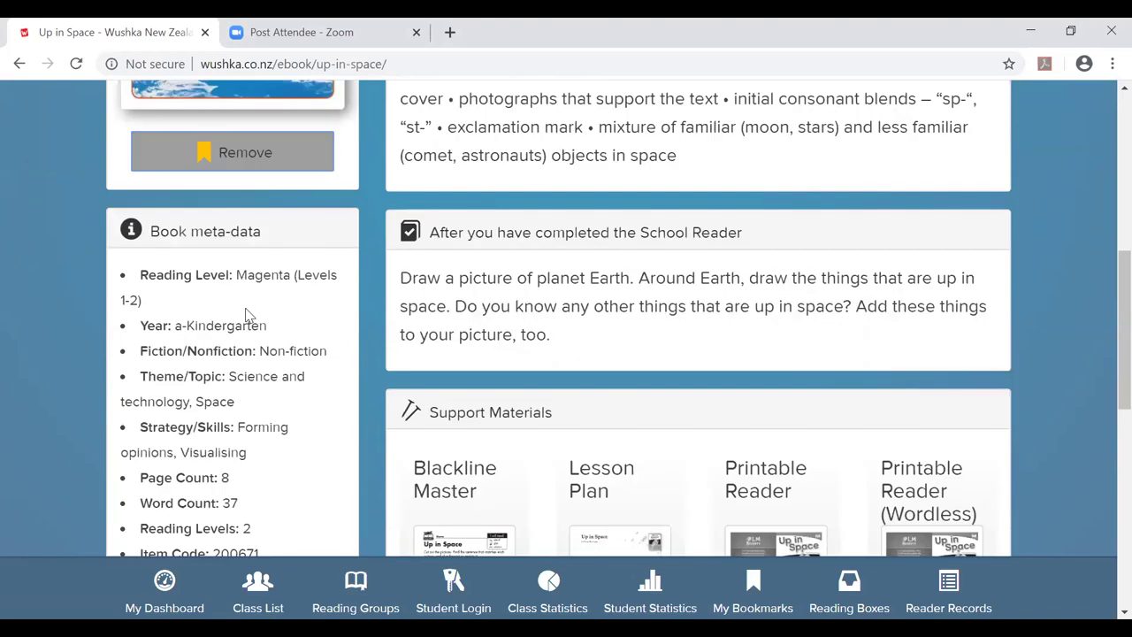
{"action": "scroll", "coordinate": [249, 316], "scroll_direction": "down", "scroll_amount": 4}
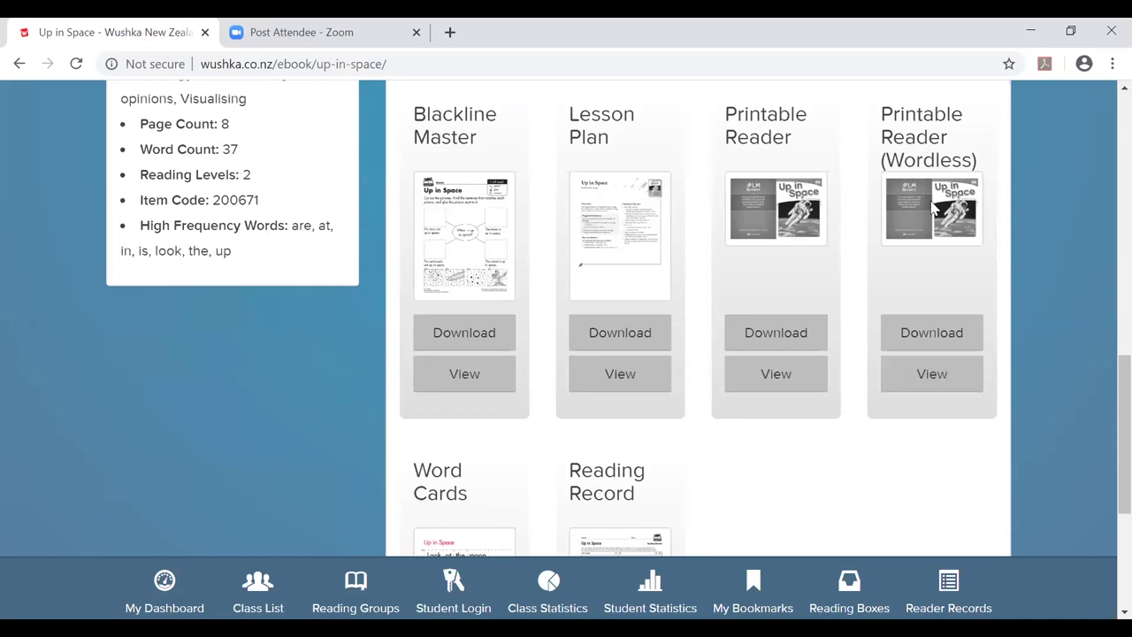
{"action": "scroll", "coordinate": [933, 205], "scroll_direction": "down", "scroll_amount": 2}
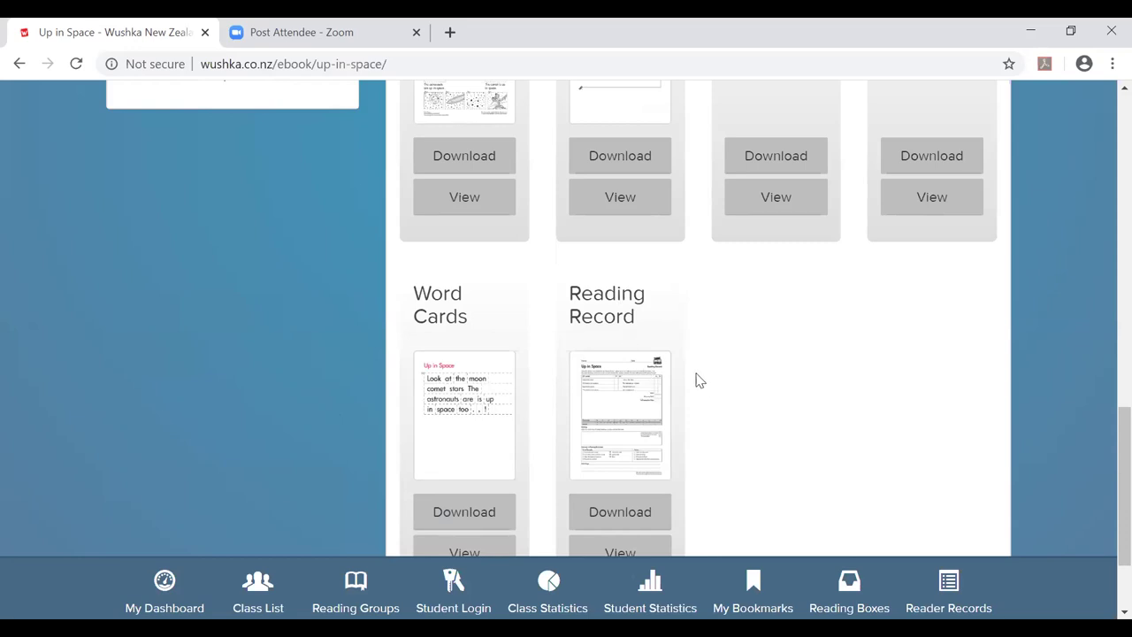
{"action": "scroll", "coordinate": [698, 380], "scroll_direction": "down", "scroll_amount": 2}
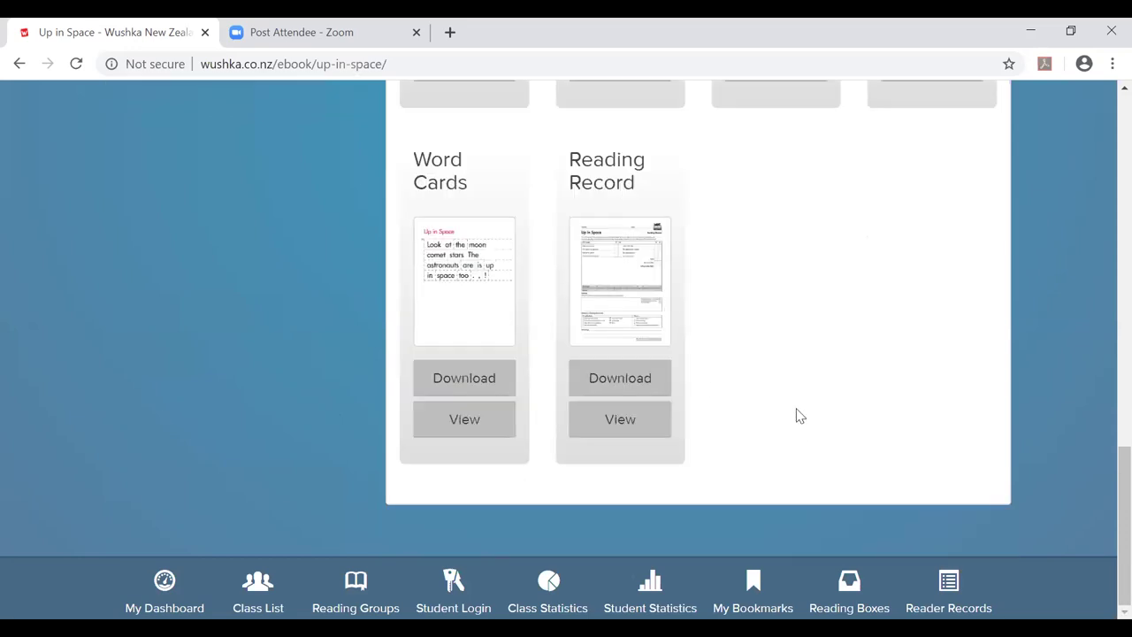
{"action": "scroll", "coordinate": [796, 412], "scroll_direction": "up", "scroll_amount": 10}
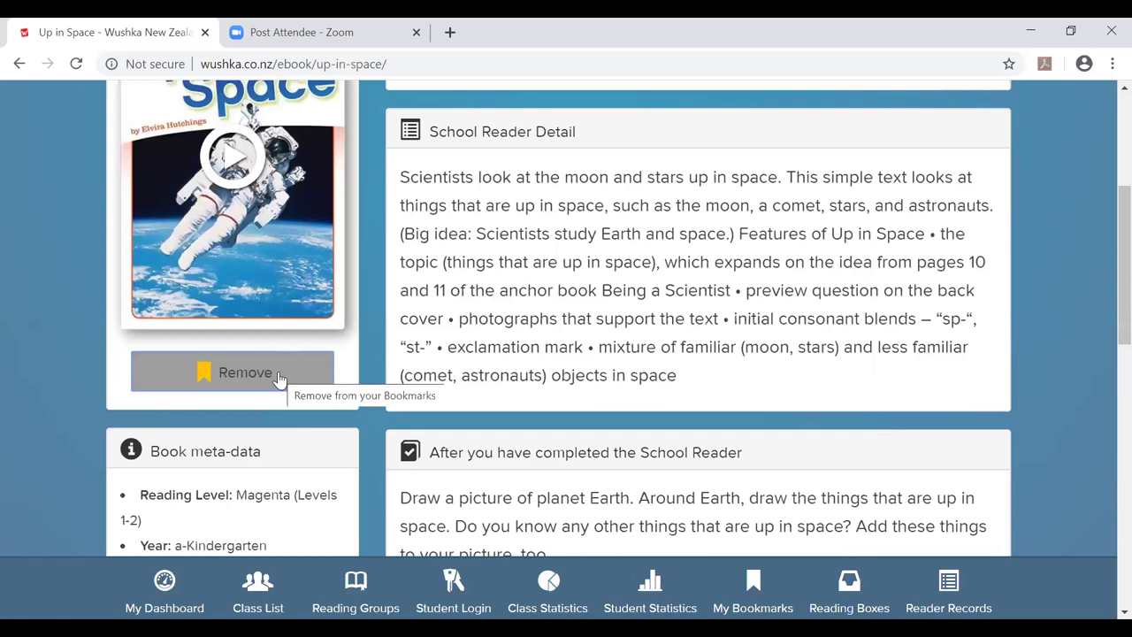
{"action": "left_click", "coordinate": [244, 377]}
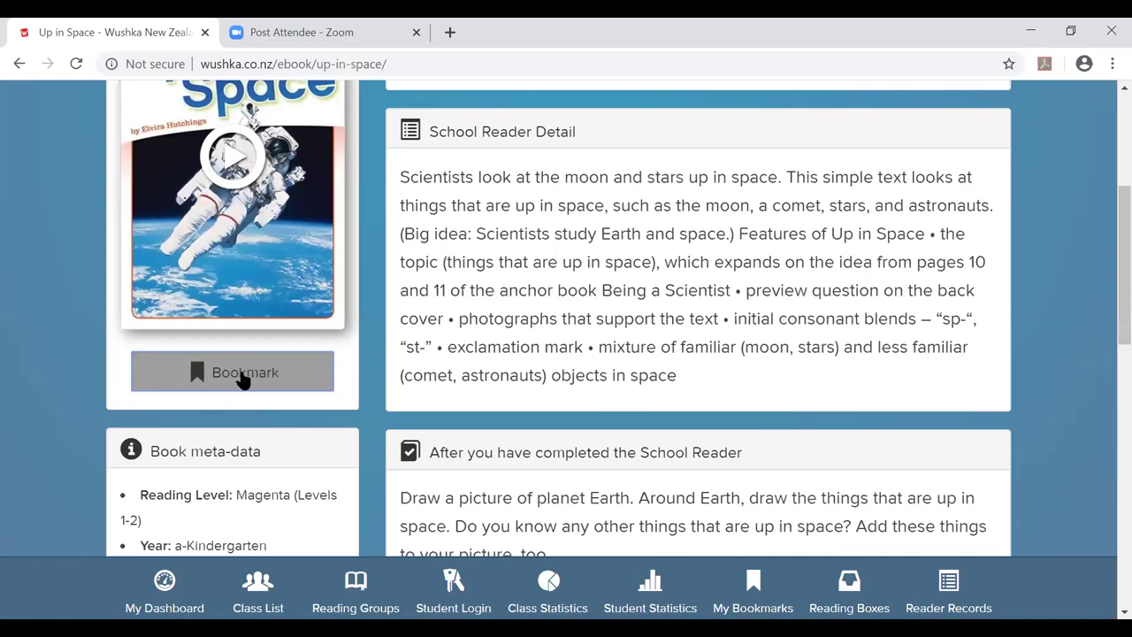
{"action": "left_click", "coordinate": [244, 377]}
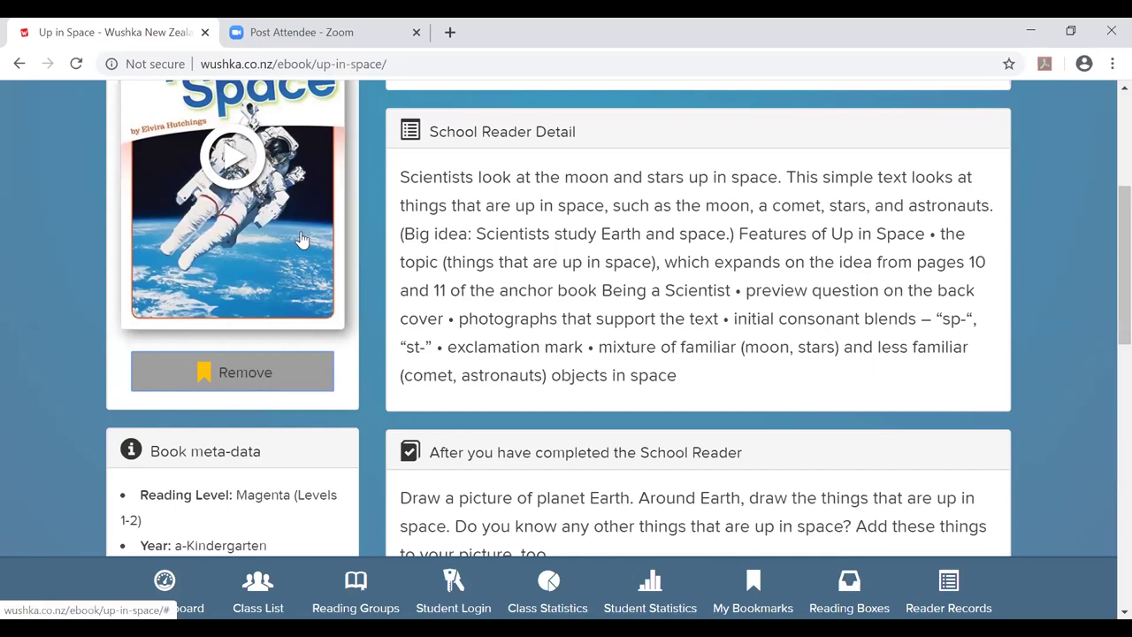
{"action": "scroll", "coordinate": [300, 241], "scroll_direction": "up", "scroll_amount": 1}
{"action": "scroll", "coordinate": [401, 274], "scroll_direction": "up", "scroll_amount": 1}
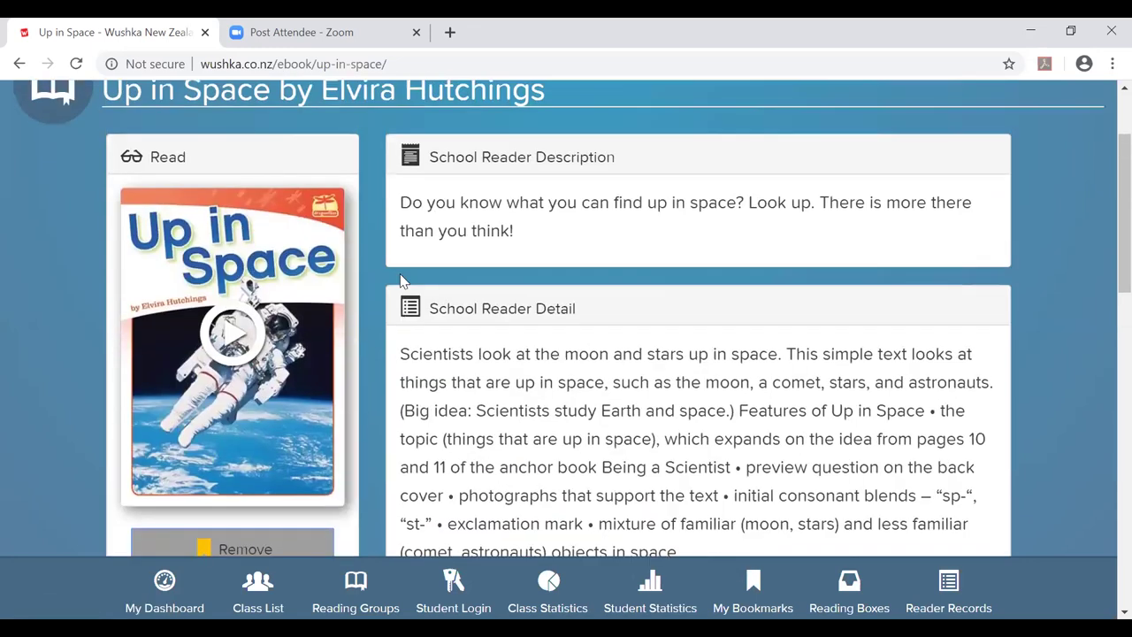
Read Up in Space page by page to the back cover, then close the ereader.
{"action": "left_click", "coordinate": [246, 339]}
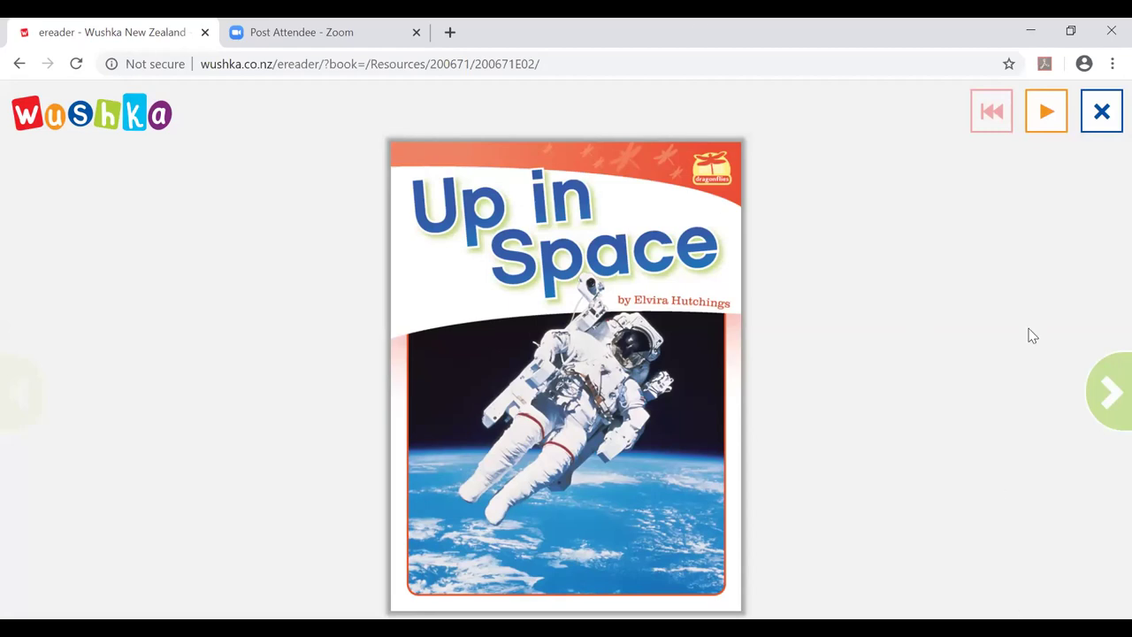
{"action": "left_click", "coordinate": [1108, 394]}
{"action": "left_click", "coordinate": [1105, 394]}
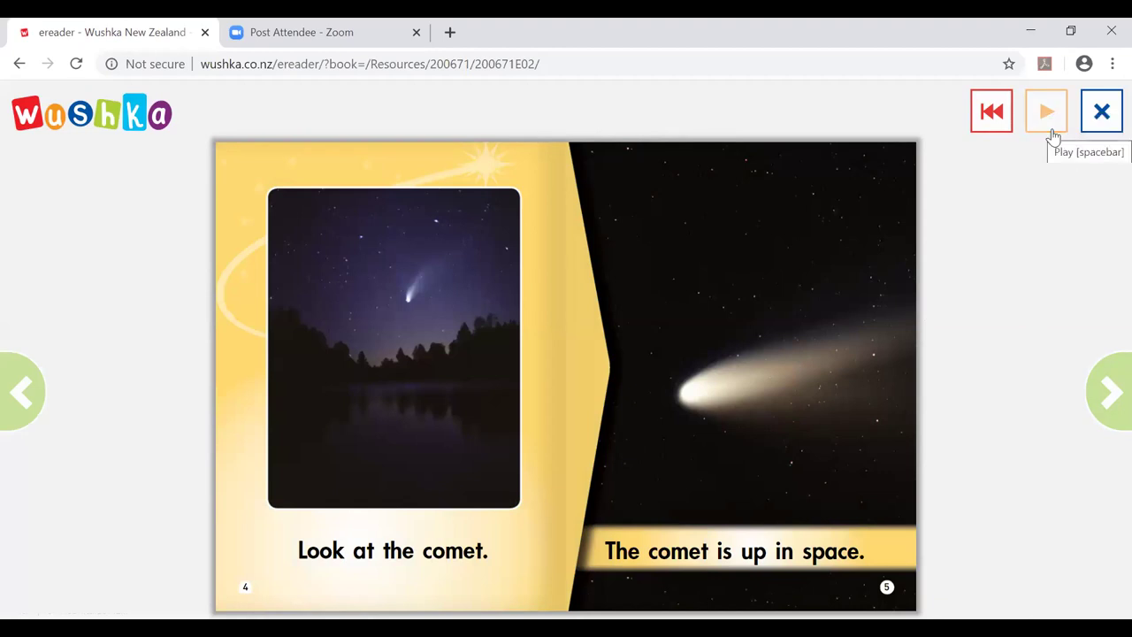
{"action": "left_click", "coordinate": [1053, 136]}
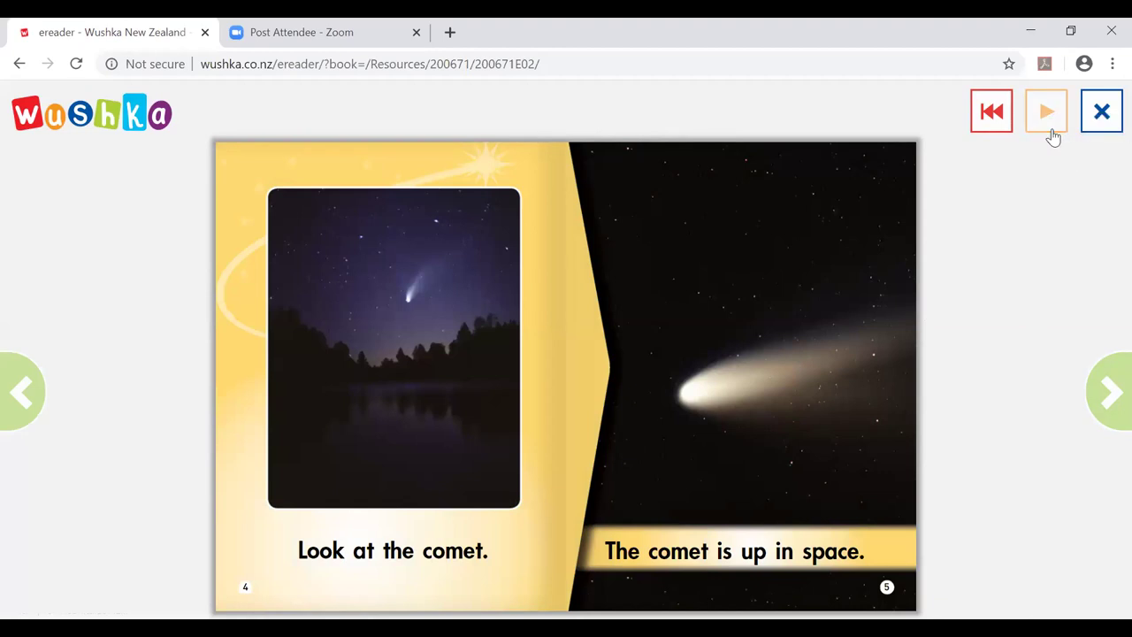
{"action": "left_click", "coordinate": [1109, 397]}
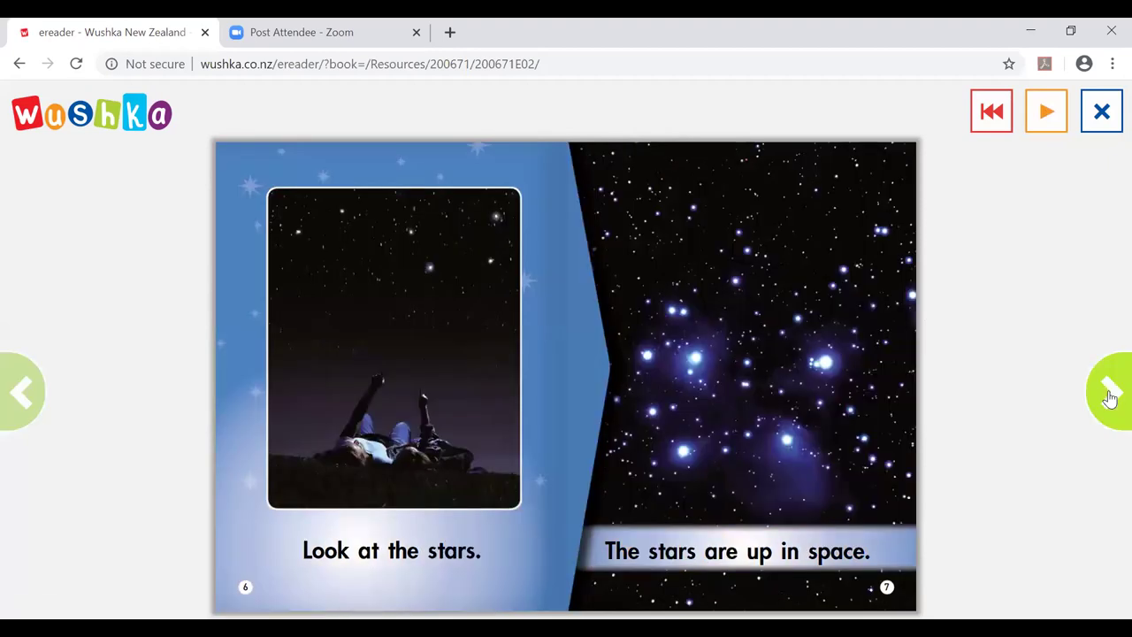
{"action": "left_click", "coordinate": [1107, 396]}
{"action": "left_click", "coordinate": [1108, 382]}
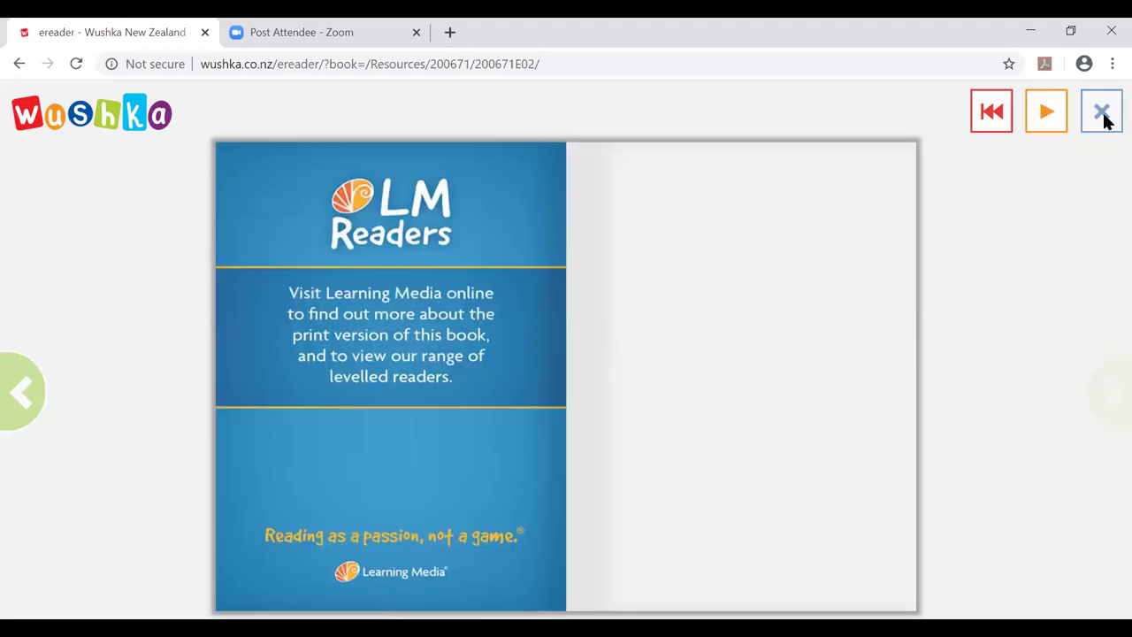
{"action": "left_click", "coordinate": [1104, 115]}
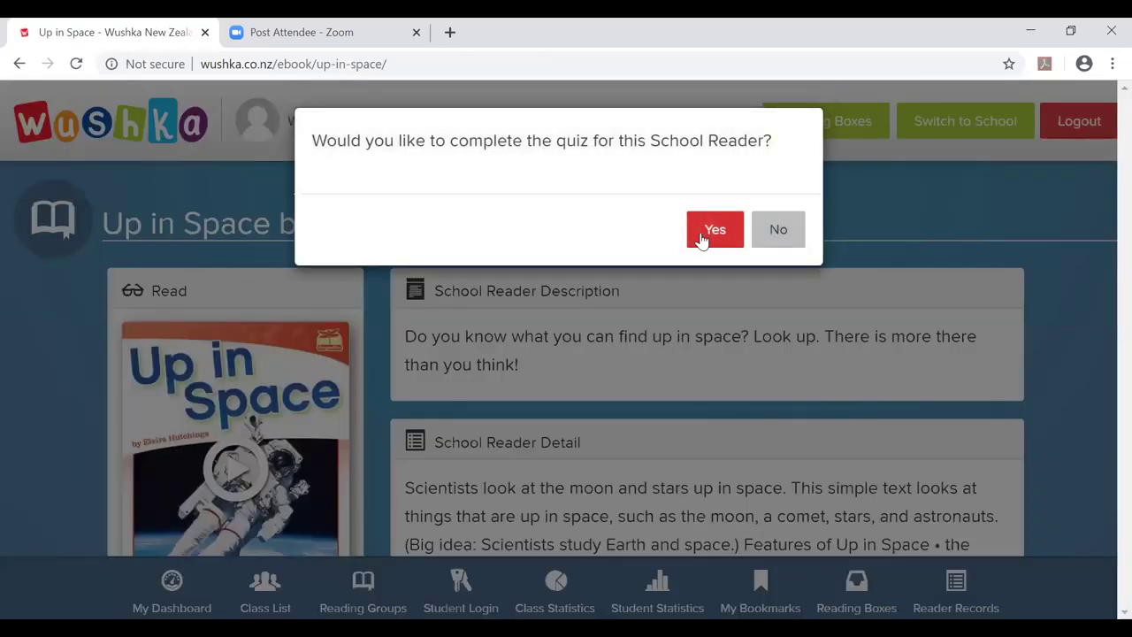
Start the Up in Space quiz, answering 'space' for question 1 and 'up in space' for question 2.
{"action": "left_click", "coordinate": [701, 233]}
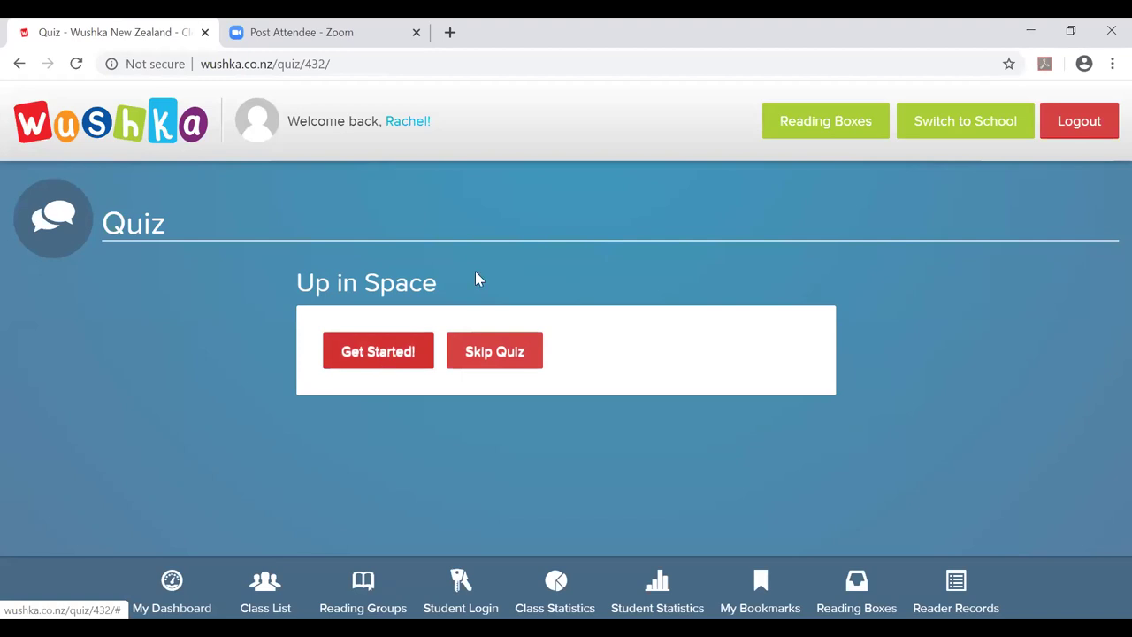
{"action": "scroll", "coordinate": [500, 281], "scroll_direction": "down", "scroll_amount": 1}
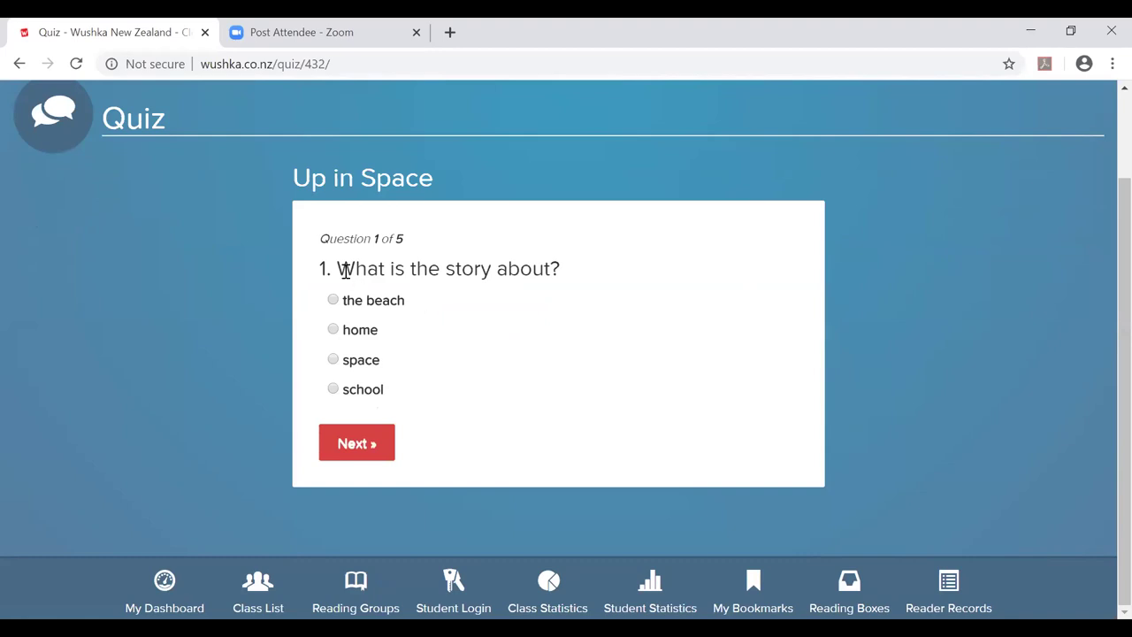
{"action": "left_click", "coordinate": [333, 329]}
{"action": "left_click", "coordinate": [333, 359]}
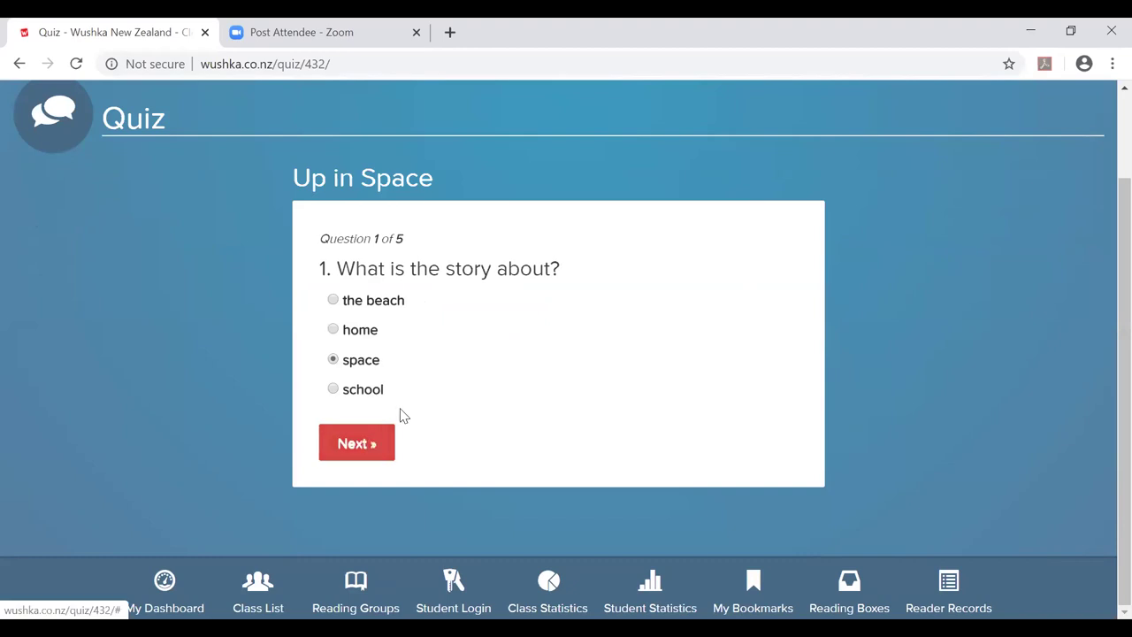
{"action": "left_click", "coordinate": [362, 440]}
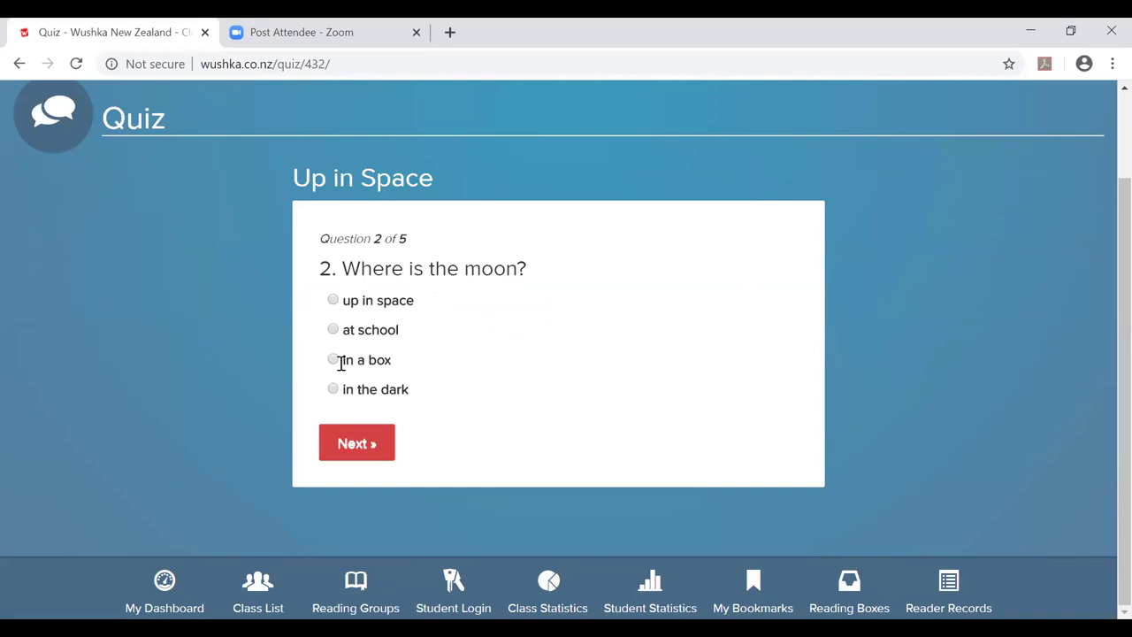
{"action": "left_click", "coordinate": [333, 301]}
{"action": "left_click", "coordinate": [372, 444]}
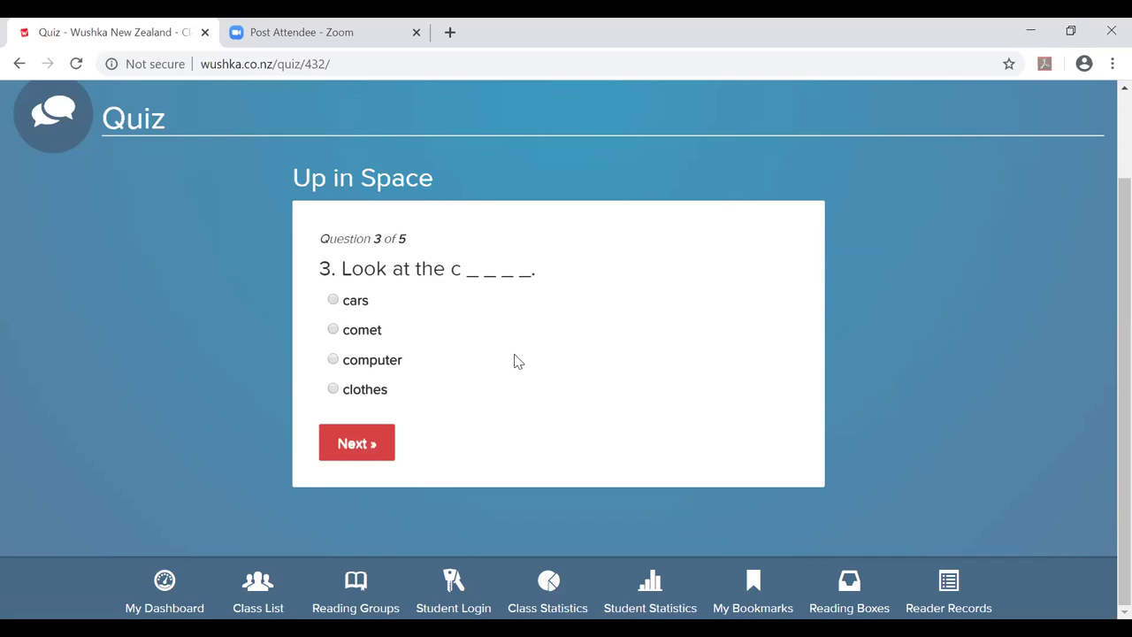
Answer 'comet', 'cars' and 'clouds' for questions 3–5 and finish with 3/5.
{"action": "left_click", "coordinate": [333, 329]}
{"action": "left_click", "coordinate": [356, 445]}
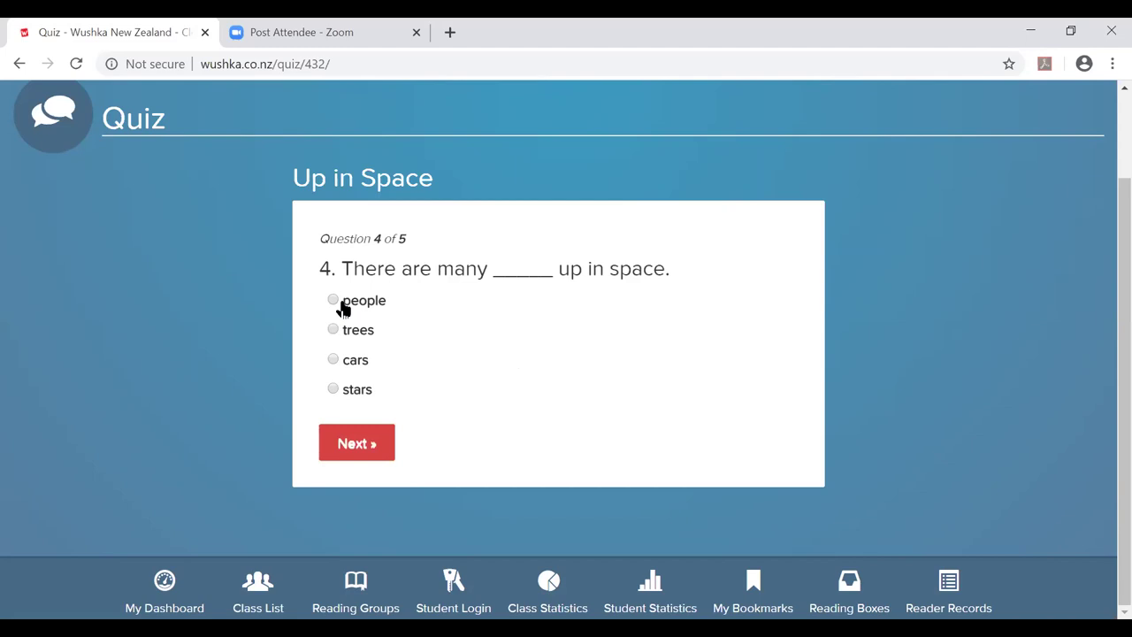
{"action": "left_click", "coordinate": [334, 361]}
{"action": "left_click", "coordinate": [364, 445]}
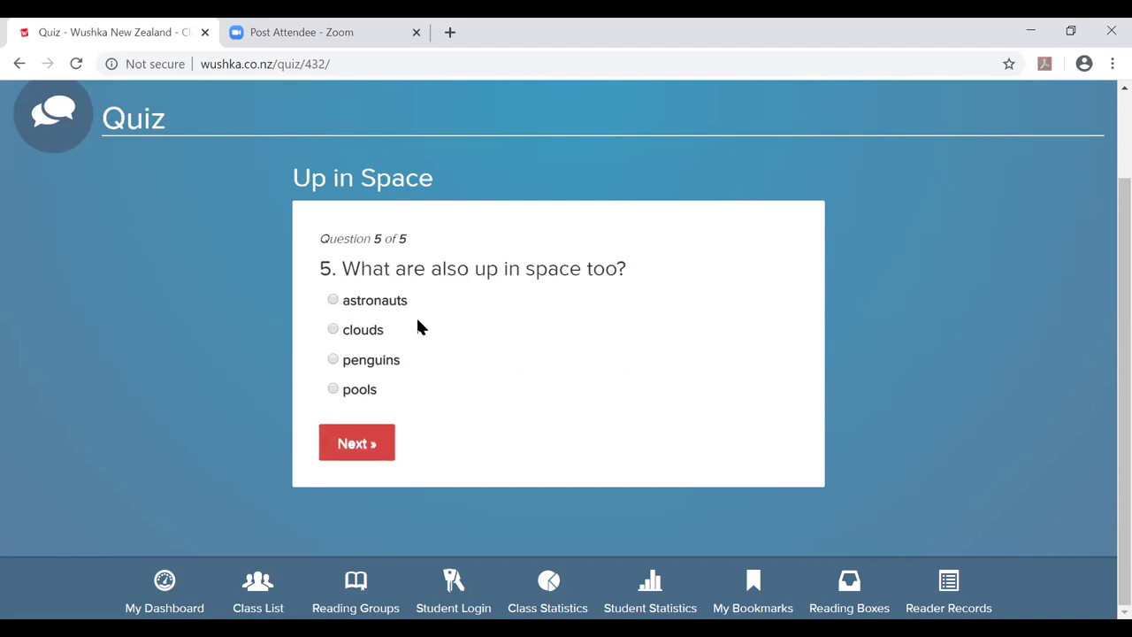
{"action": "left_click", "coordinate": [333, 329]}
{"action": "left_click", "coordinate": [357, 443]}
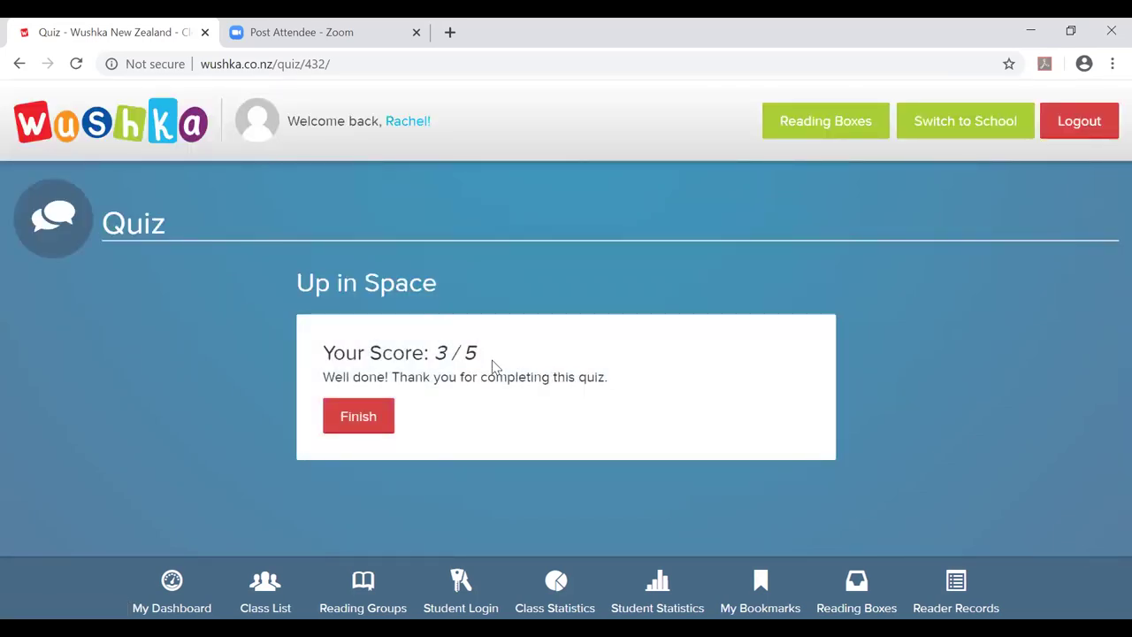
{"action": "left_click", "coordinate": [371, 420]}
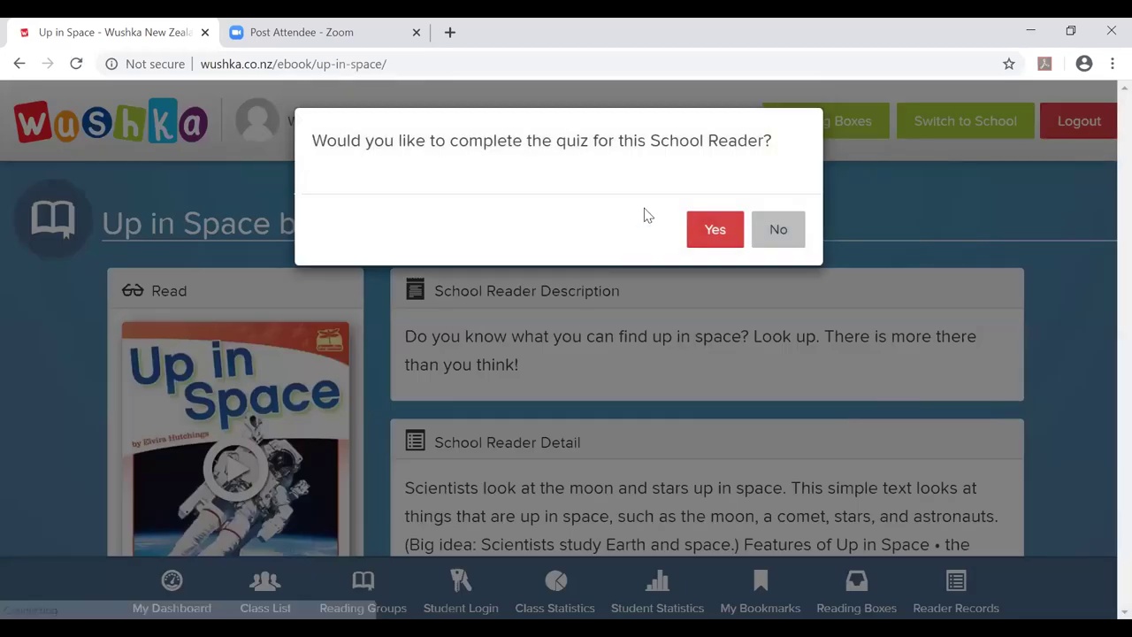
Decline retaking the Up in Space quiz.
{"action": "left_click", "coordinate": [767, 232]}
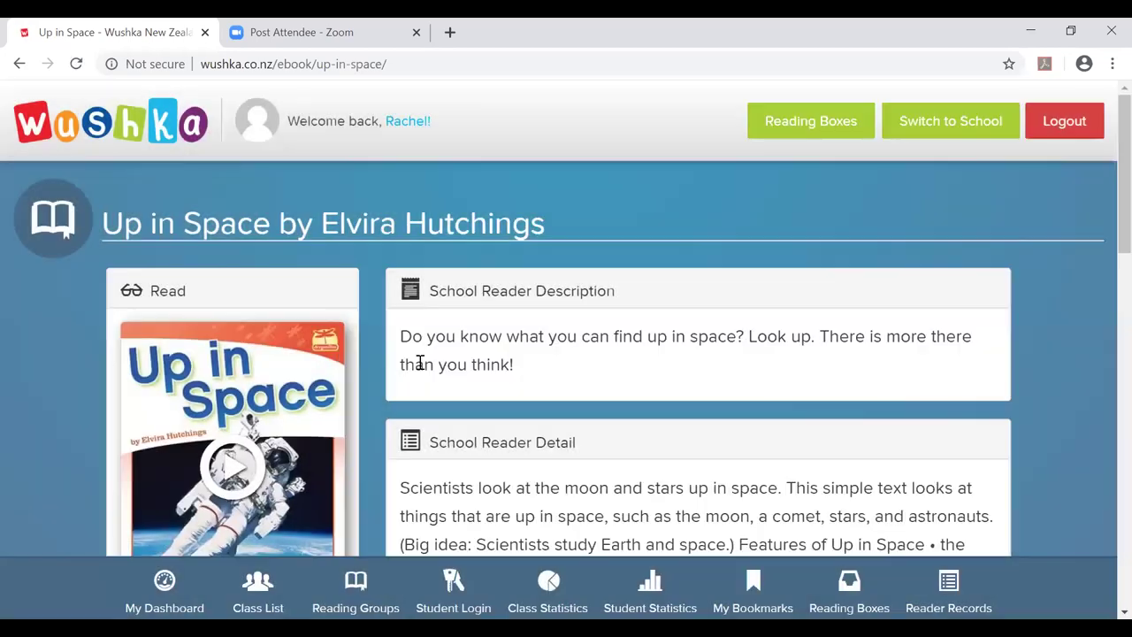
{"action": "scroll", "coordinate": [419, 362], "scroll_direction": "down", "scroll_amount": 4}
{"action": "scroll", "coordinate": [416, 363], "scroll_direction": "up", "scroll_amount": 4}
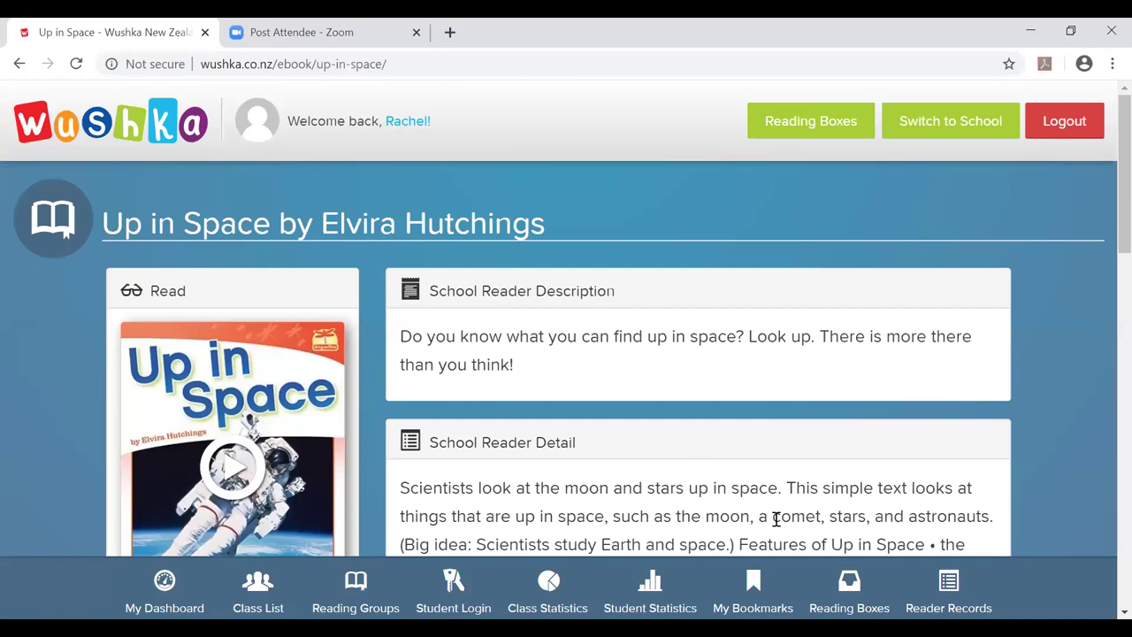
Open the Reading Boxes library and scroll down to the Black (Levels 31++) School Readers box.
{"action": "left_click", "coordinate": [849, 588]}
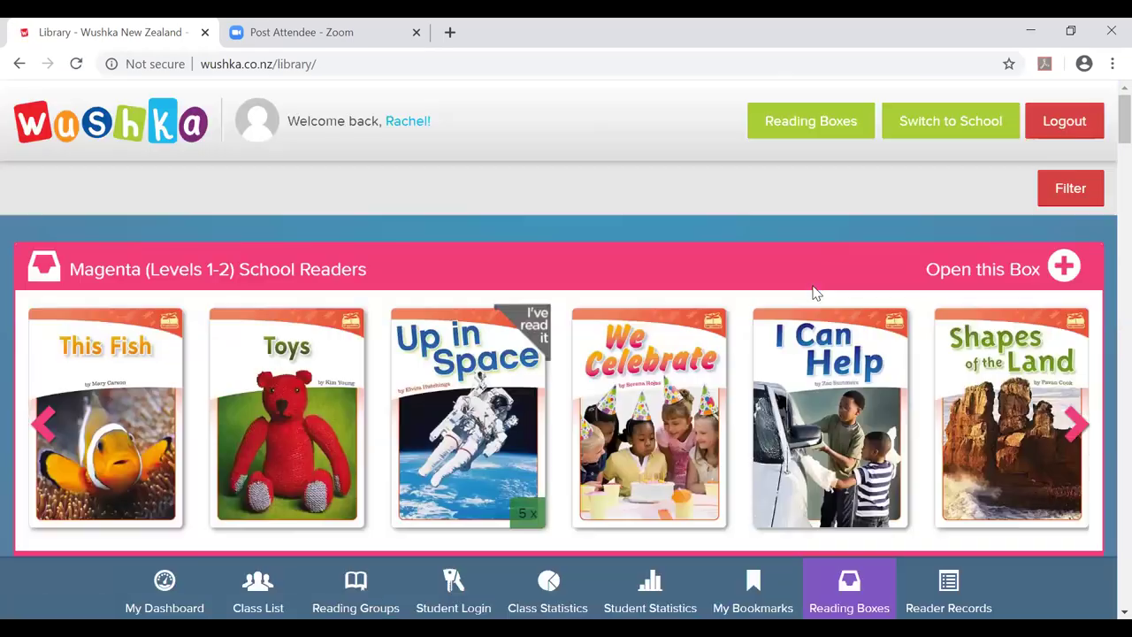
{"action": "scroll", "coordinate": [817, 304], "scroll_direction": "down", "scroll_amount": 20}
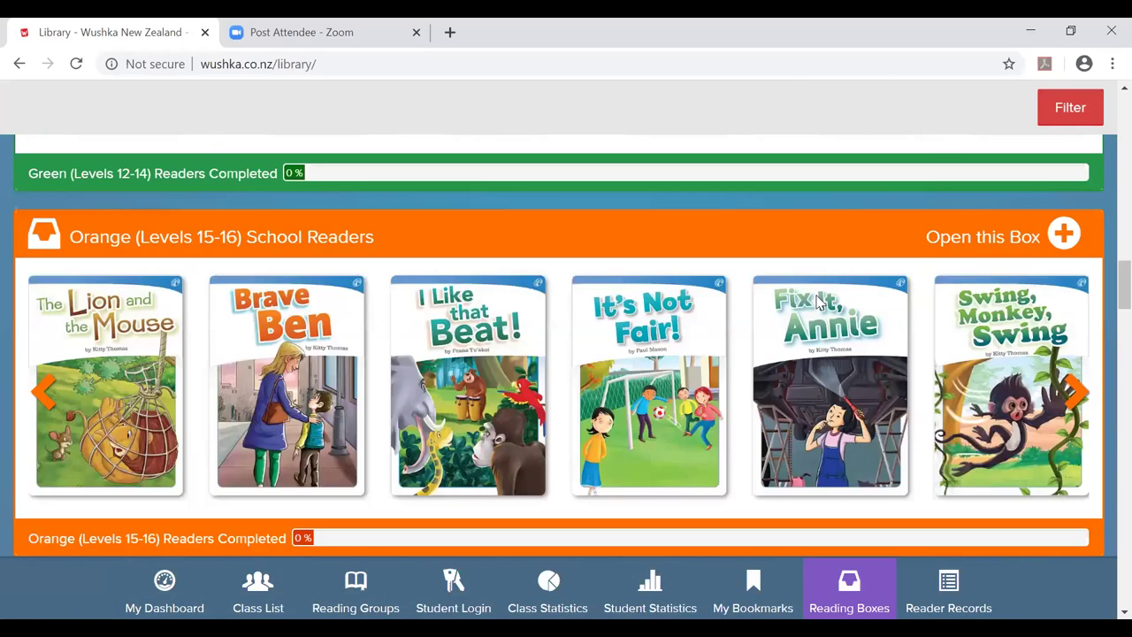
{"action": "scroll", "coordinate": [815, 304], "scroll_direction": "down", "scroll_amount": 20}
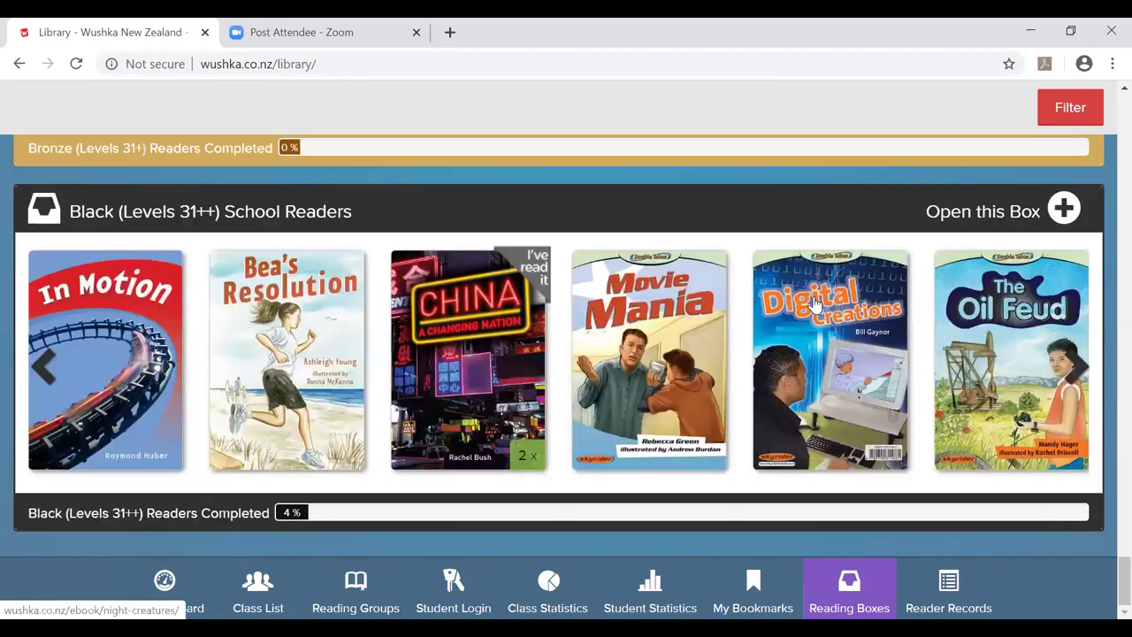
Open the China book's page and scroll down to its Support Materials.
{"action": "left_click", "coordinate": [469, 336]}
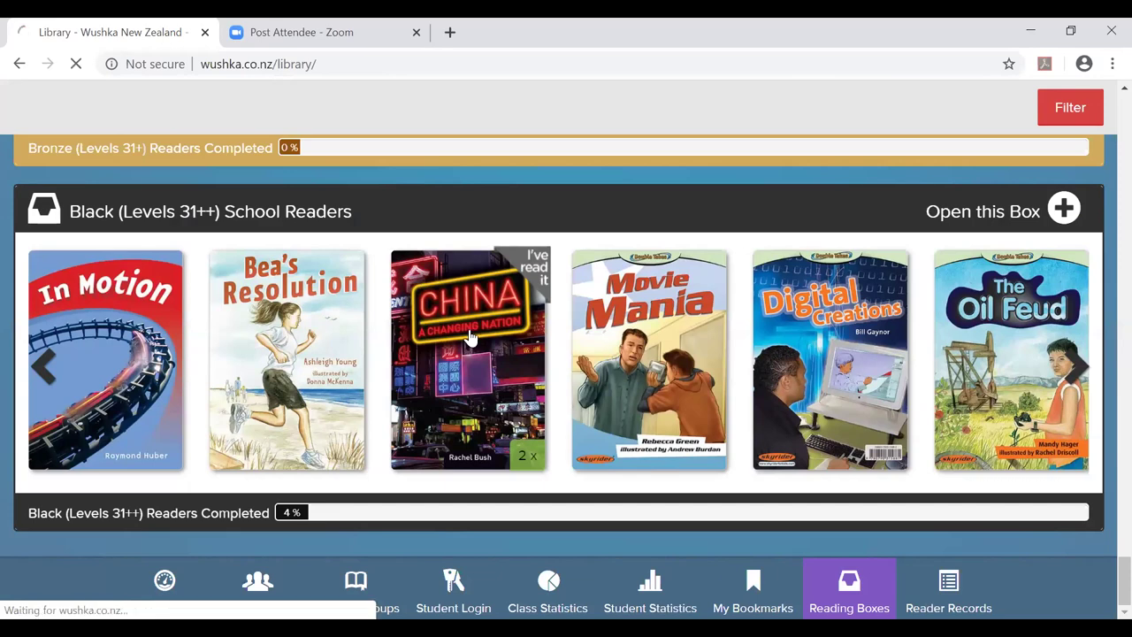
{"action": "scroll", "coordinate": [499, 329], "scroll_direction": "down", "scroll_amount": 3}
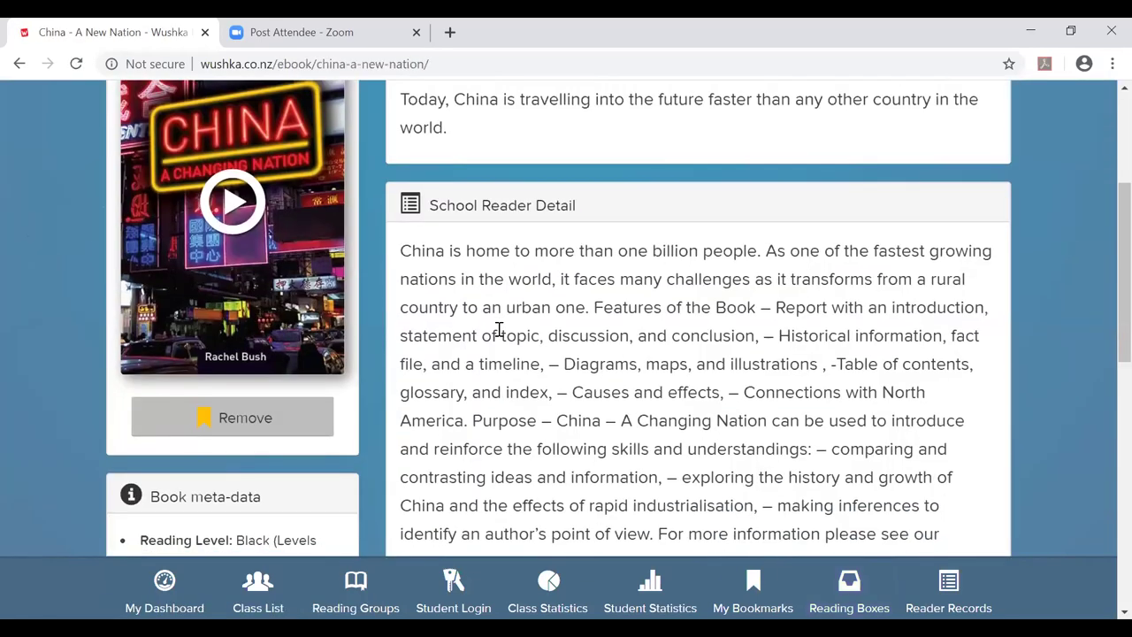
{"action": "scroll", "coordinate": [450, 265], "scroll_direction": "up", "scroll_amount": 1}
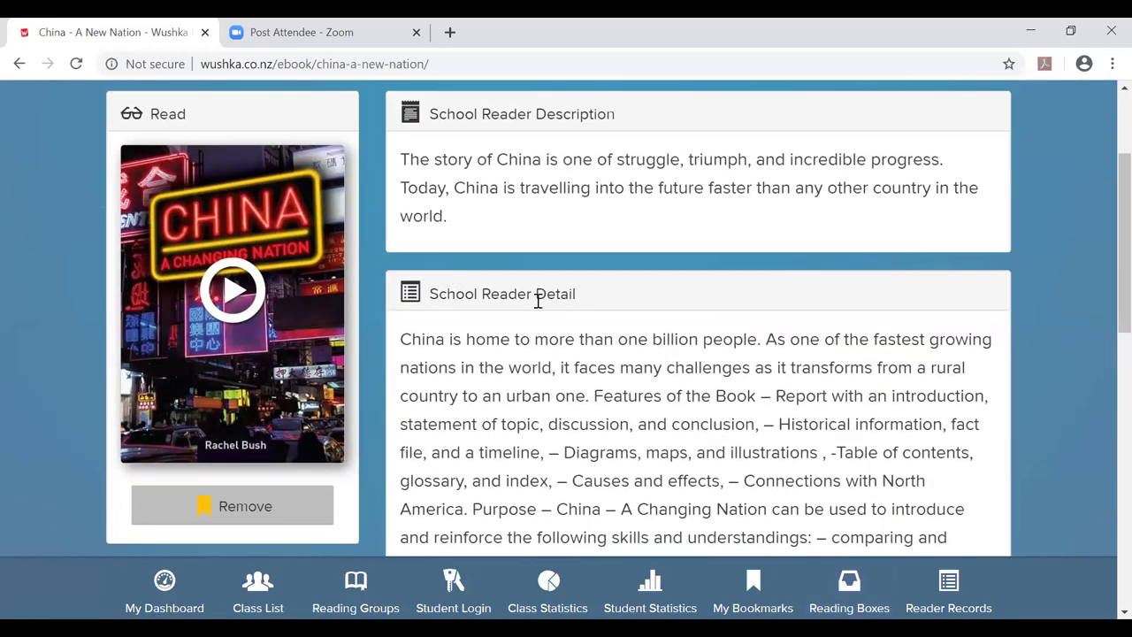
{"action": "scroll", "coordinate": [538, 300], "scroll_direction": "down", "scroll_amount": 9}
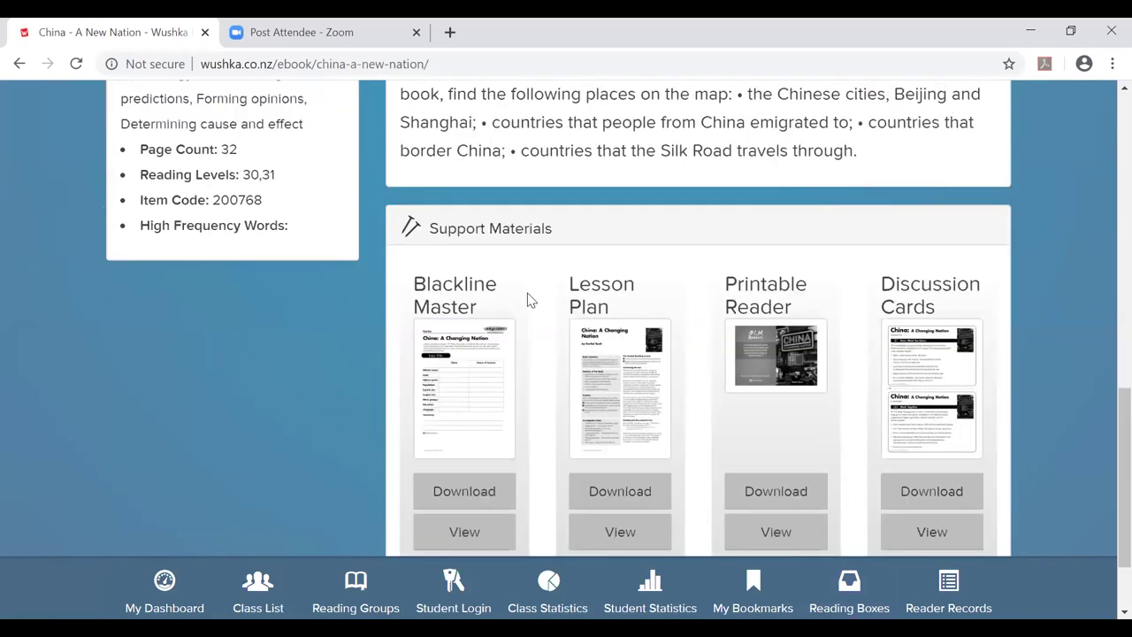
{"action": "scroll", "coordinate": [528, 305], "scroll_direction": "down", "scroll_amount": 1}
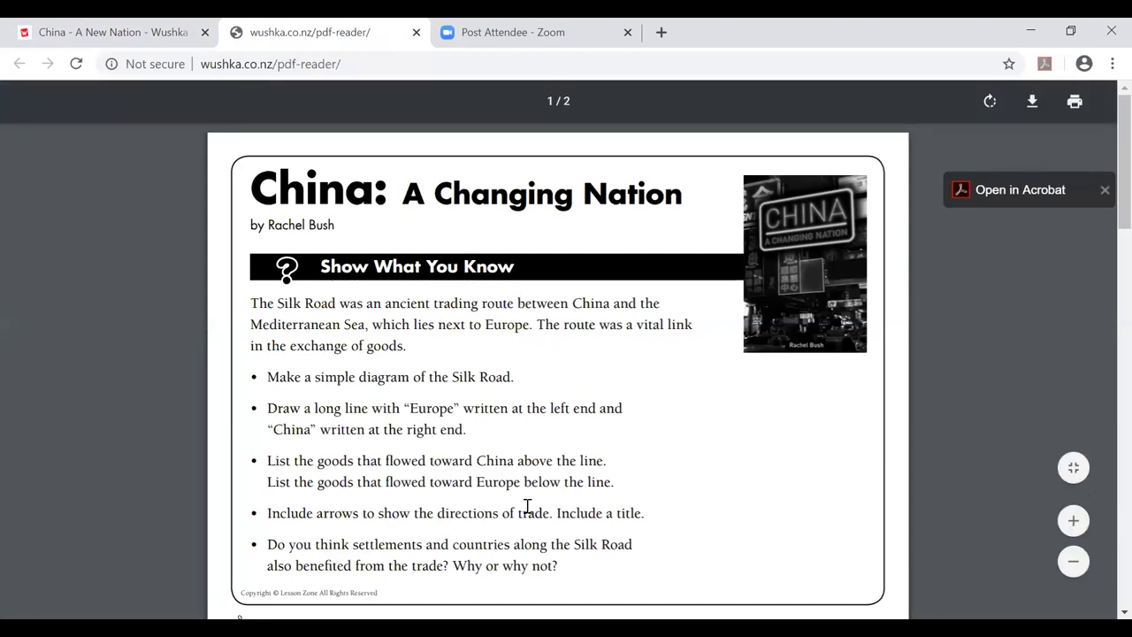
{"action": "scroll", "coordinate": [615, 466], "scroll_direction": "down", "scroll_amount": 2}
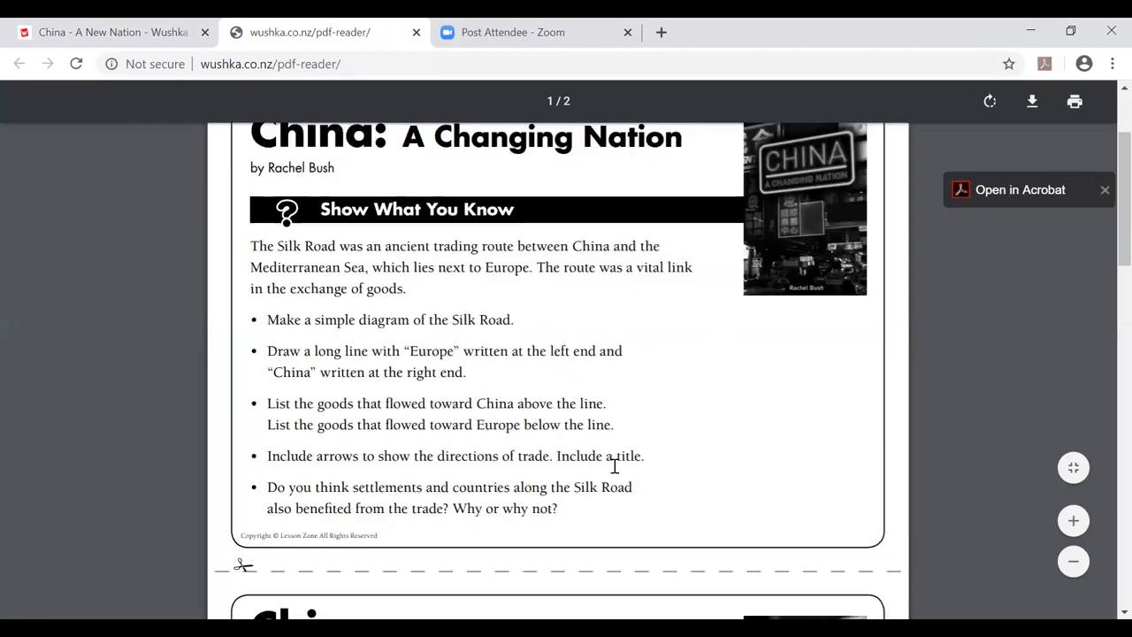
{"action": "scroll", "coordinate": [615, 466], "scroll_direction": "down", "scroll_amount": 4}
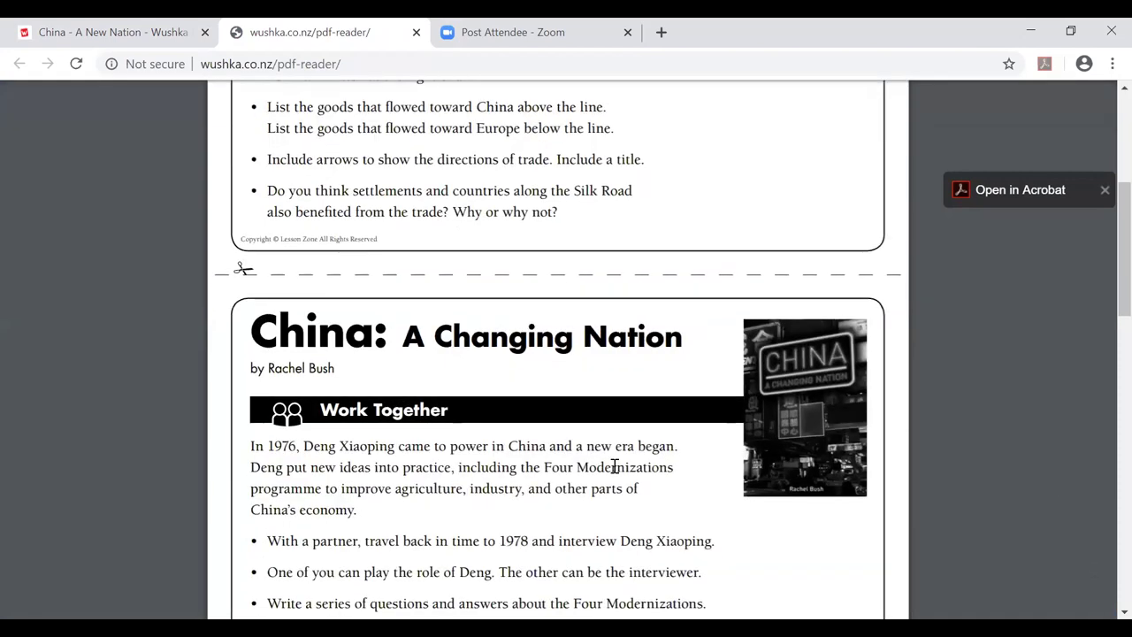
{"action": "scroll", "coordinate": [615, 466], "scroll_direction": "down", "scroll_amount": 1}
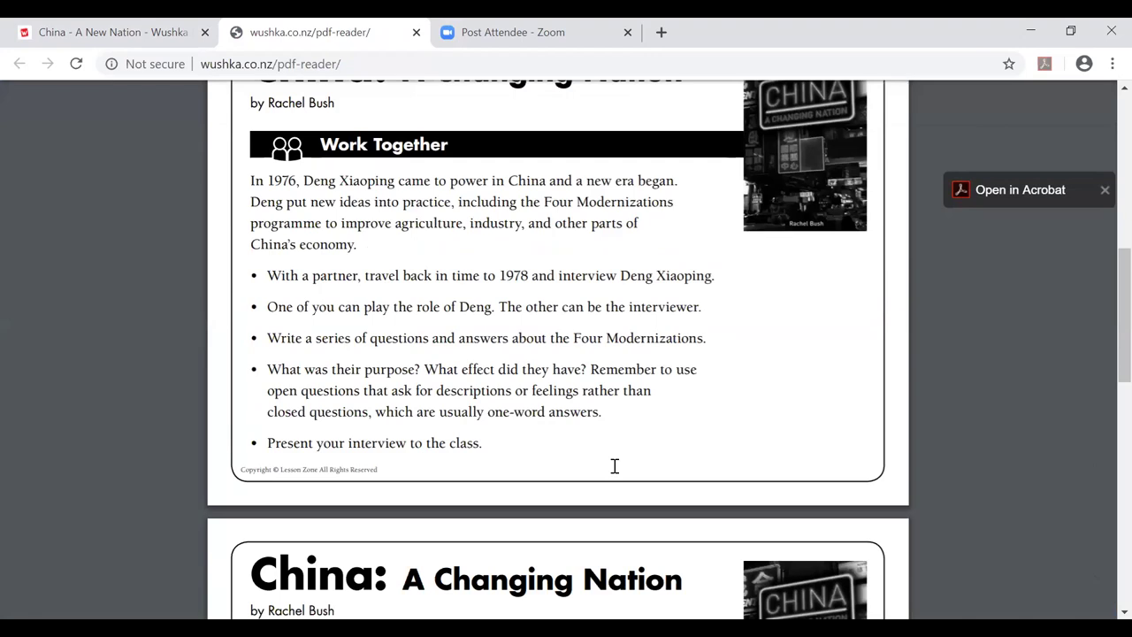
{"action": "scroll", "coordinate": [616, 442], "scroll_direction": "up", "scroll_amount": 1}
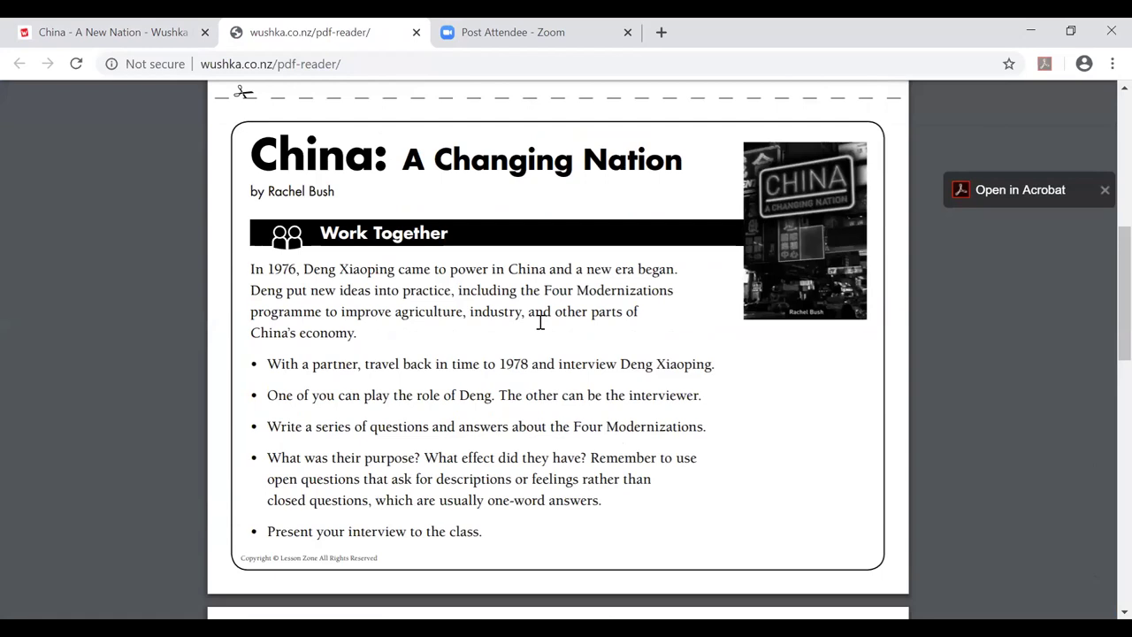
{"action": "scroll", "coordinate": [541, 323], "scroll_direction": "down", "scroll_amount": 6}
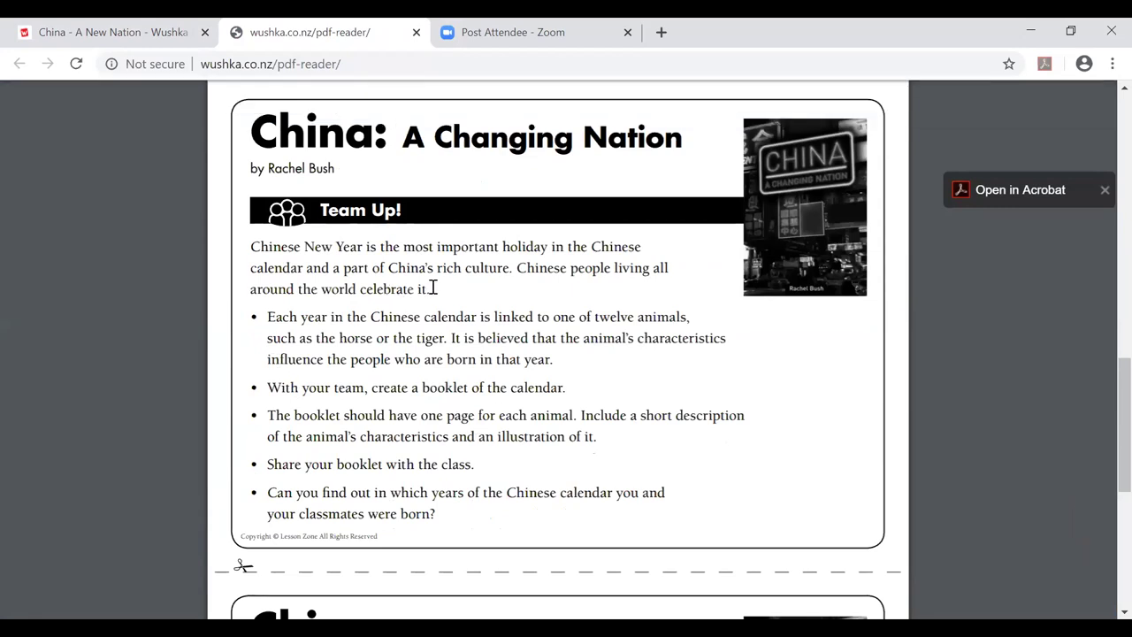
{"action": "scroll", "coordinate": [434, 288], "scroll_direction": "down", "scroll_amount": 5}
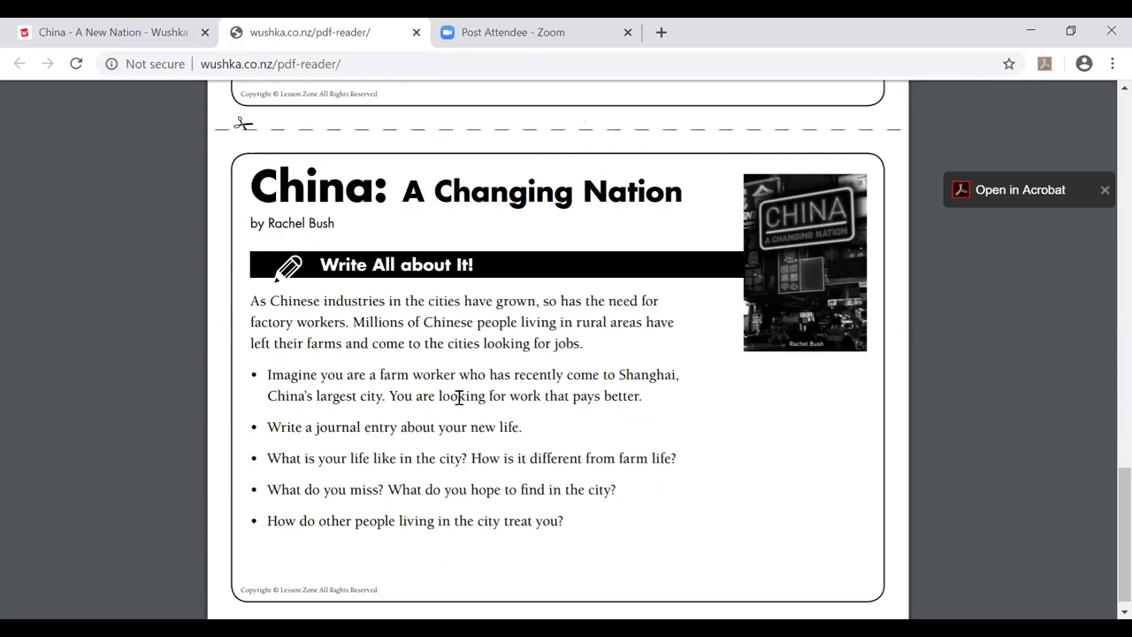
{"action": "scroll", "coordinate": [459, 396], "scroll_direction": "up", "scroll_amount": 17}
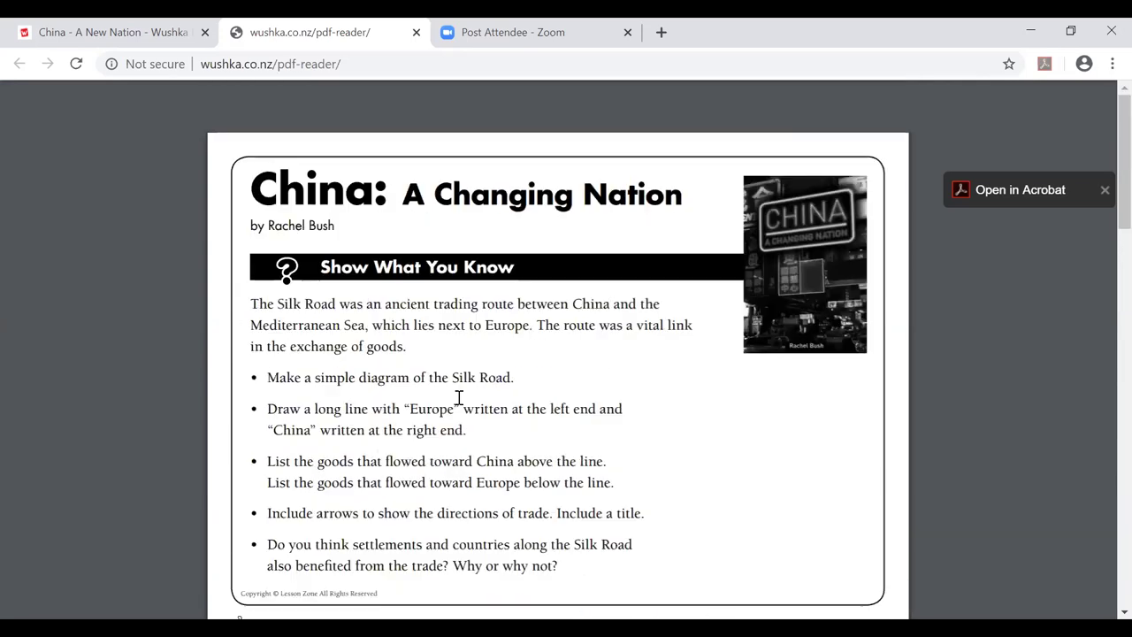
Switch back to the China – A New Nation tab, scroll up, then go to the Teacher Dashboard.
{"action": "left_click", "coordinate": [184, 35]}
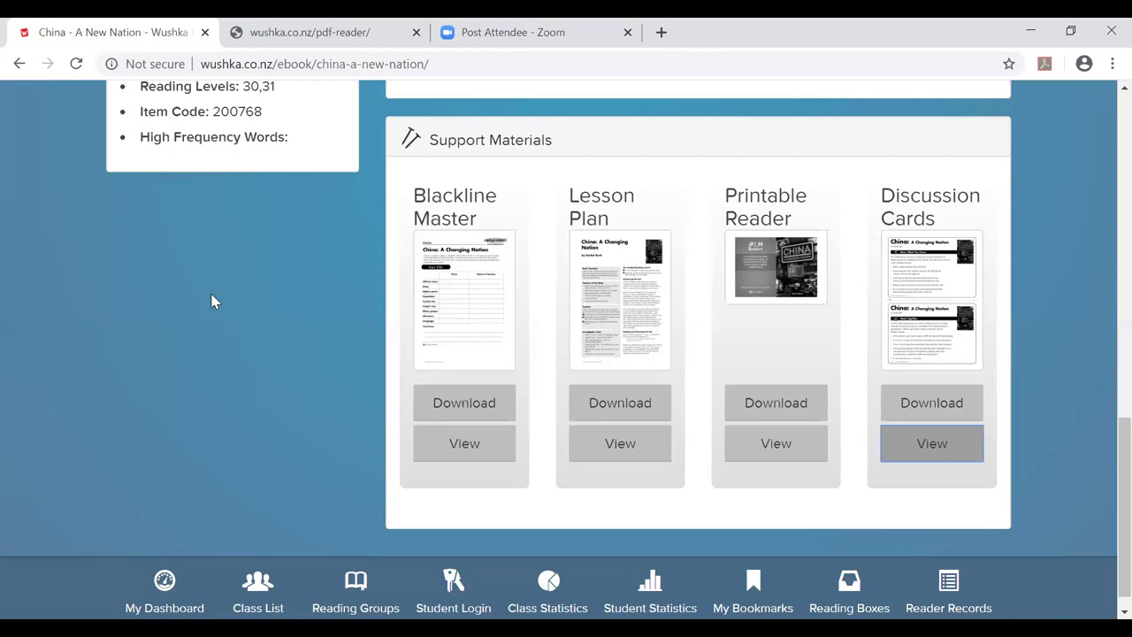
{"action": "scroll", "coordinate": [213, 302], "scroll_direction": "up", "scroll_amount": 10}
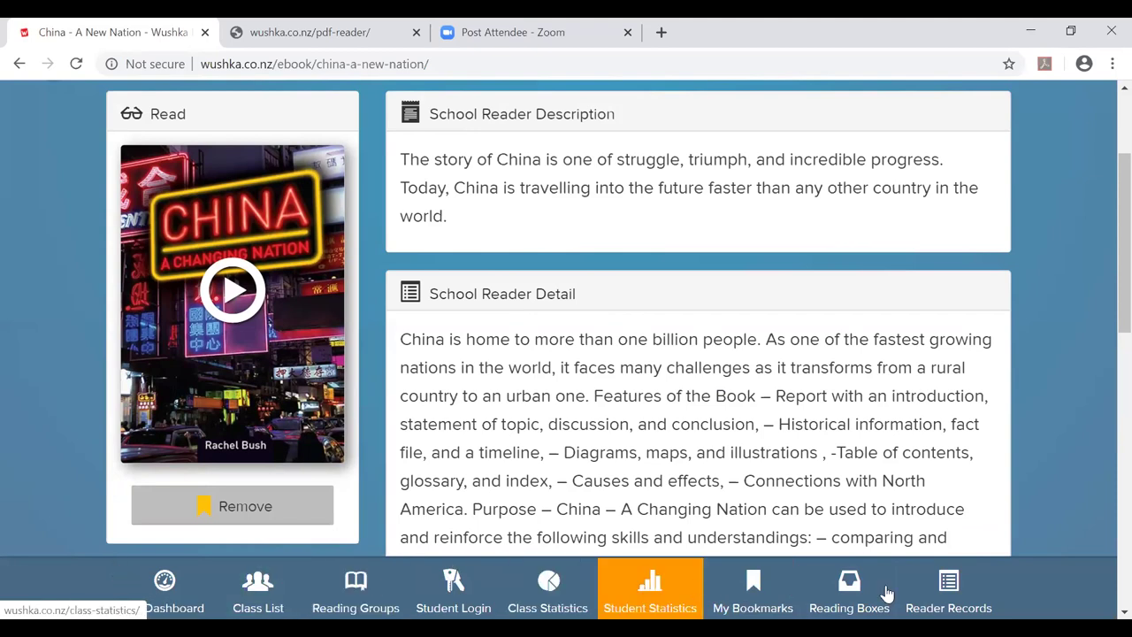
{"action": "left_click", "coordinate": [980, 592]}
{"action": "left_click", "coordinate": [157, 580]}
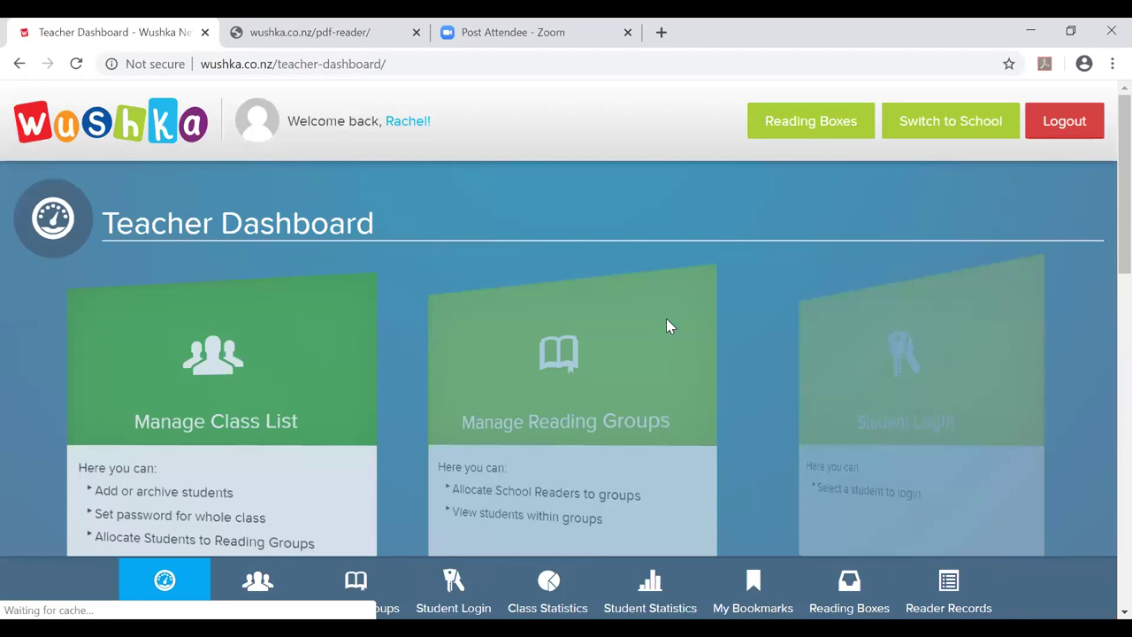
{"action": "scroll", "coordinate": [696, 336], "scroll_direction": "down", "scroll_amount": 7}
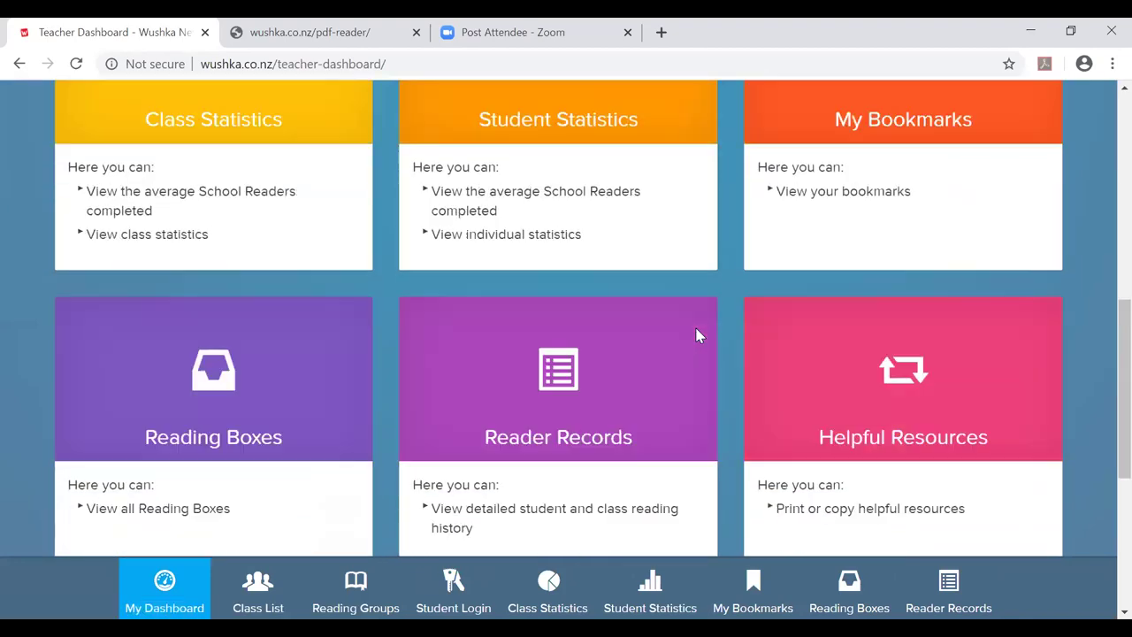
{"action": "scroll", "coordinate": [696, 336], "scroll_direction": "down", "scroll_amount": 2}
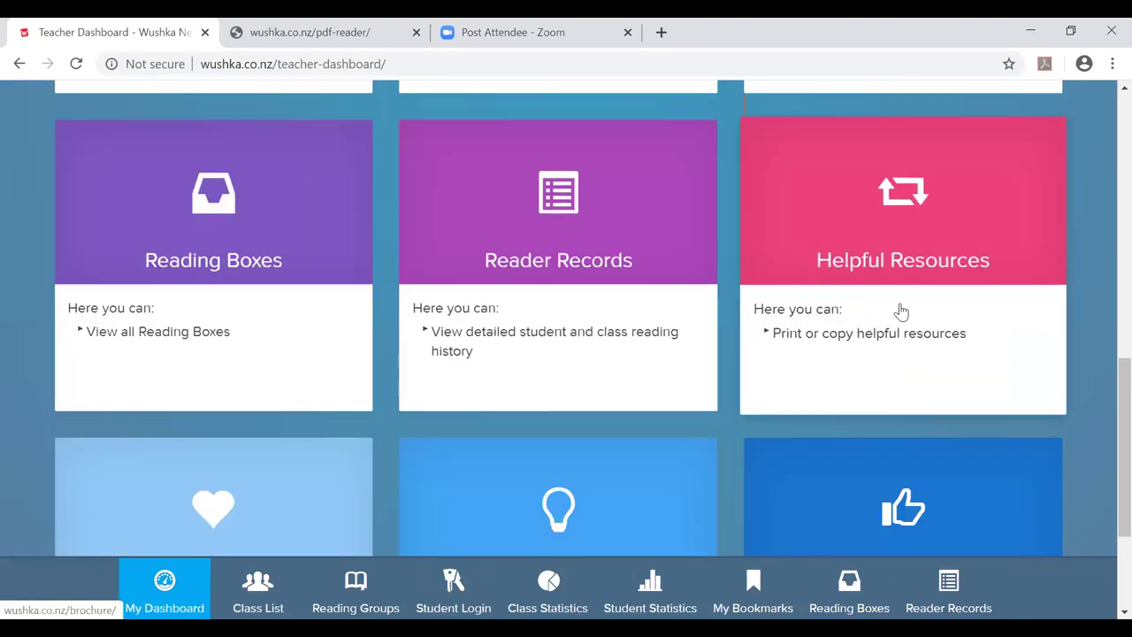
{"action": "left_click", "coordinate": [901, 312]}
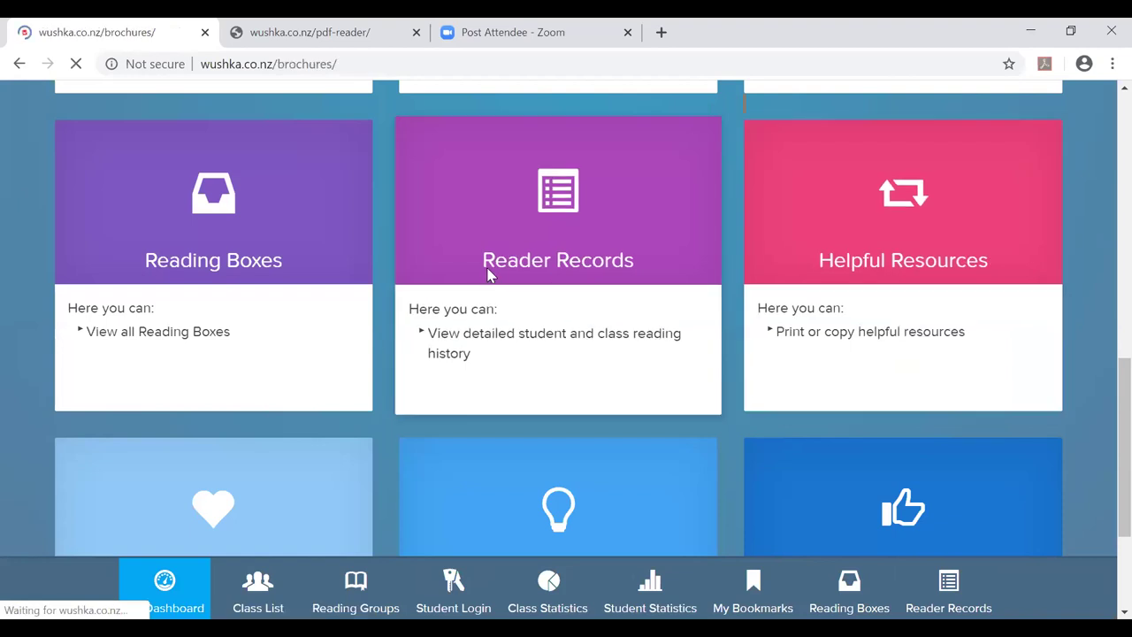
{"action": "scroll", "coordinate": [436, 357], "scroll_direction": "down", "scroll_amount": 2}
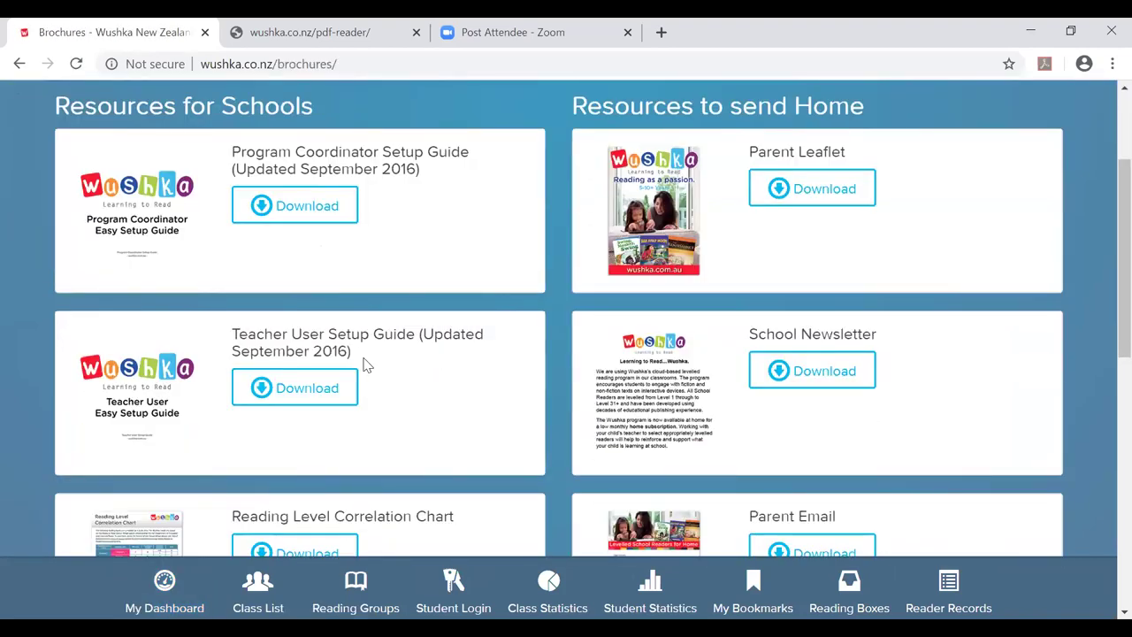
{"action": "scroll", "coordinate": [559, 170], "scroll_direction": "up", "scroll_amount": 1}
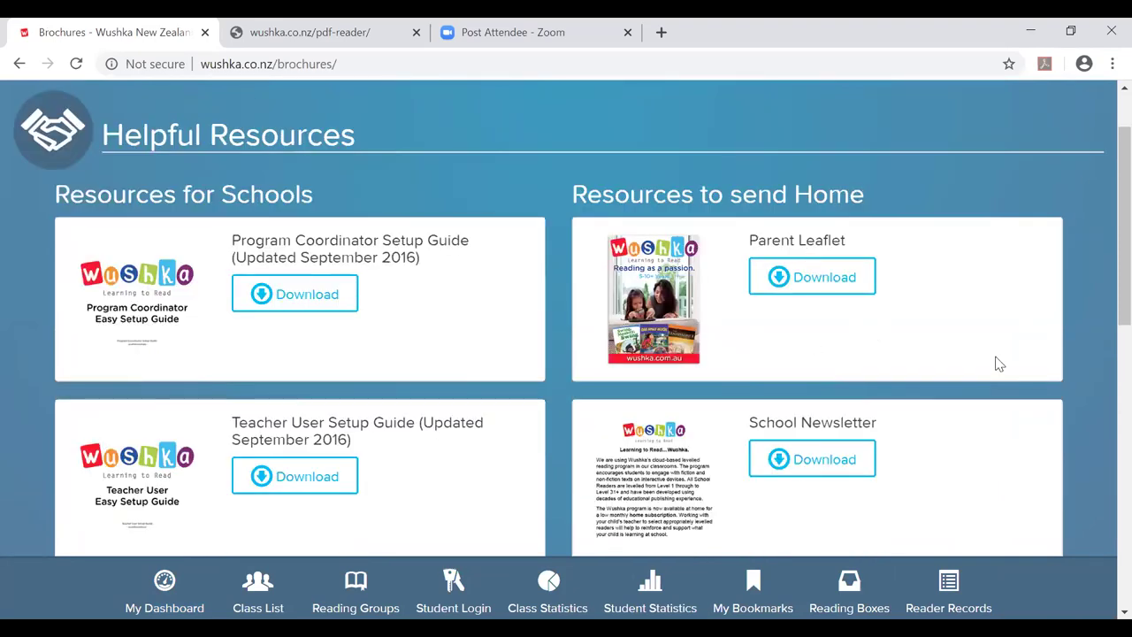
{"action": "scroll", "coordinate": [998, 362], "scroll_direction": "down", "scroll_amount": 1}
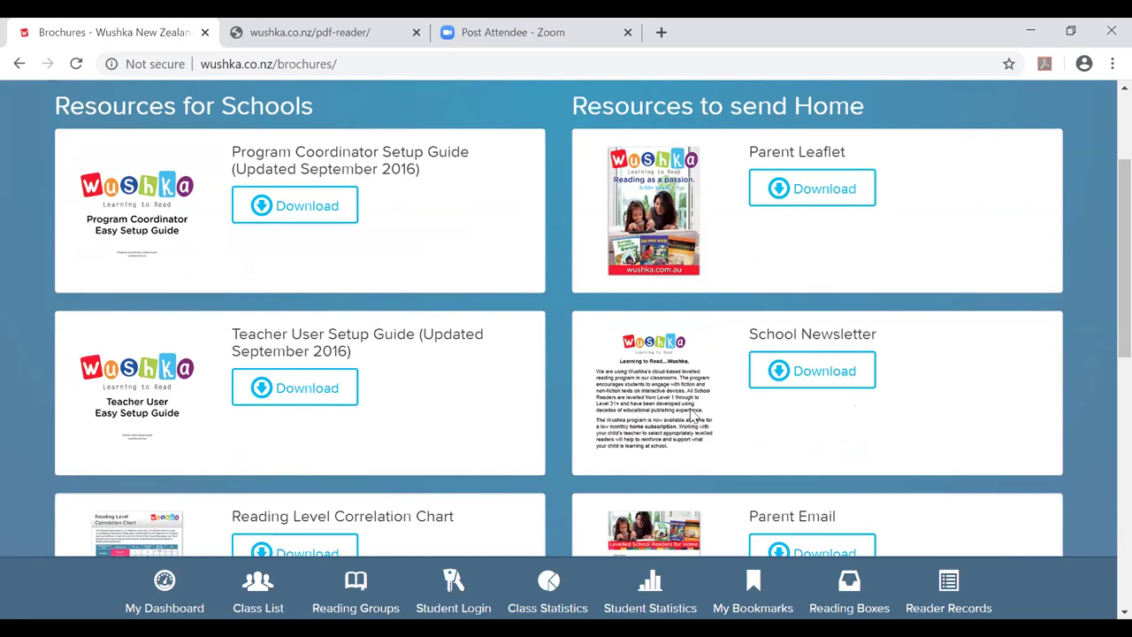
{"action": "scroll", "coordinate": [697, 414], "scroll_direction": "down", "scroll_amount": 2}
{"action": "scroll", "coordinate": [704, 408], "scroll_direction": "down", "scroll_amount": 1}
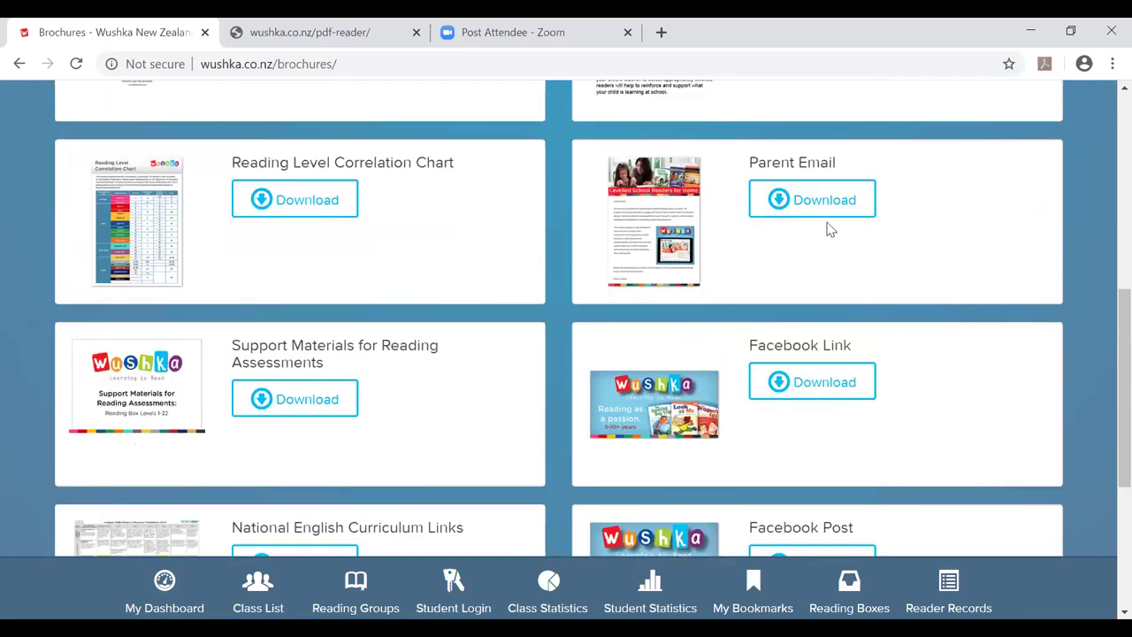
{"action": "scroll", "coordinate": [953, 455], "scroll_direction": "down", "scroll_amount": 3}
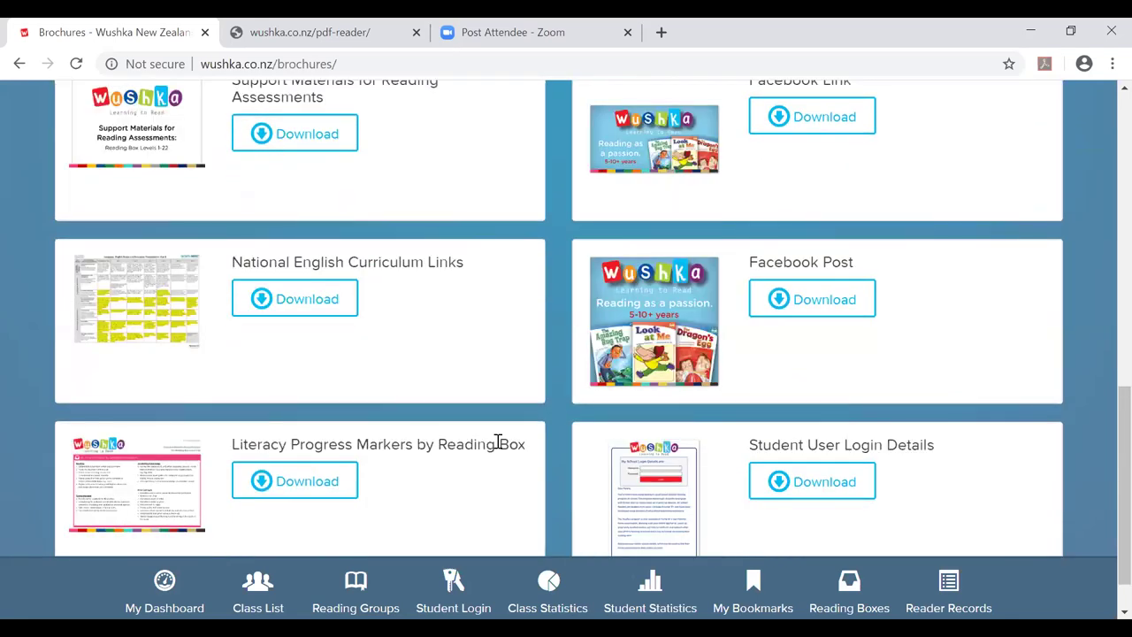
{"action": "scroll", "coordinate": [454, 425], "scroll_direction": "up", "scroll_amount": 2}
{"action": "scroll", "coordinate": [454, 424], "scroll_direction": "up", "scroll_amount": 2}
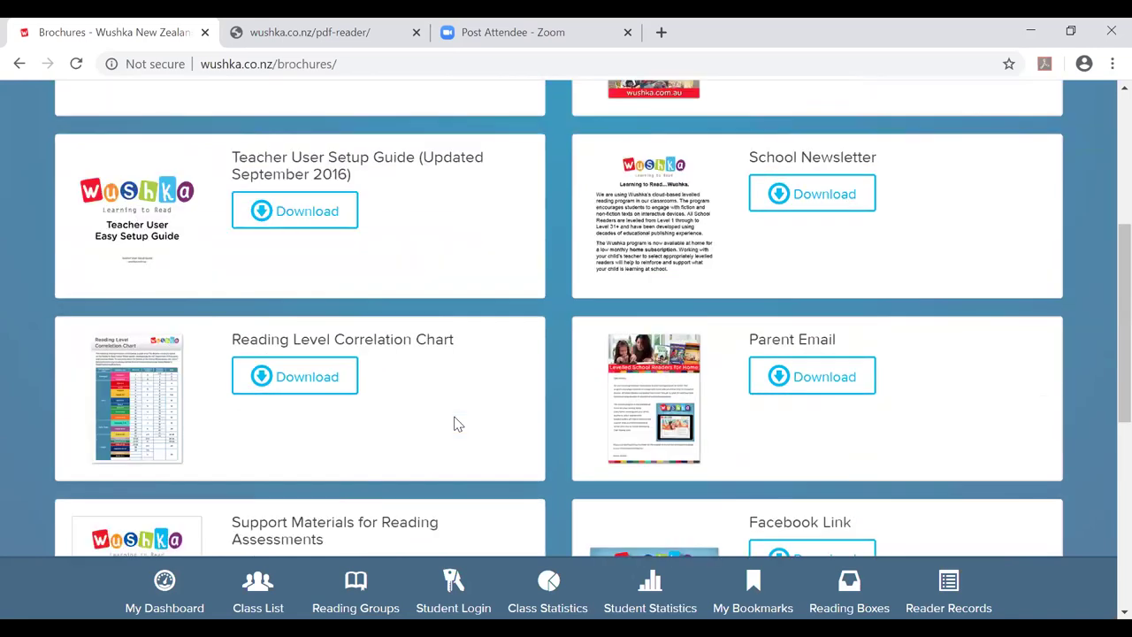
{"action": "scroll", "coordinate": [457, 425], "scroll_direction": "up", "scroll_amount": 1}
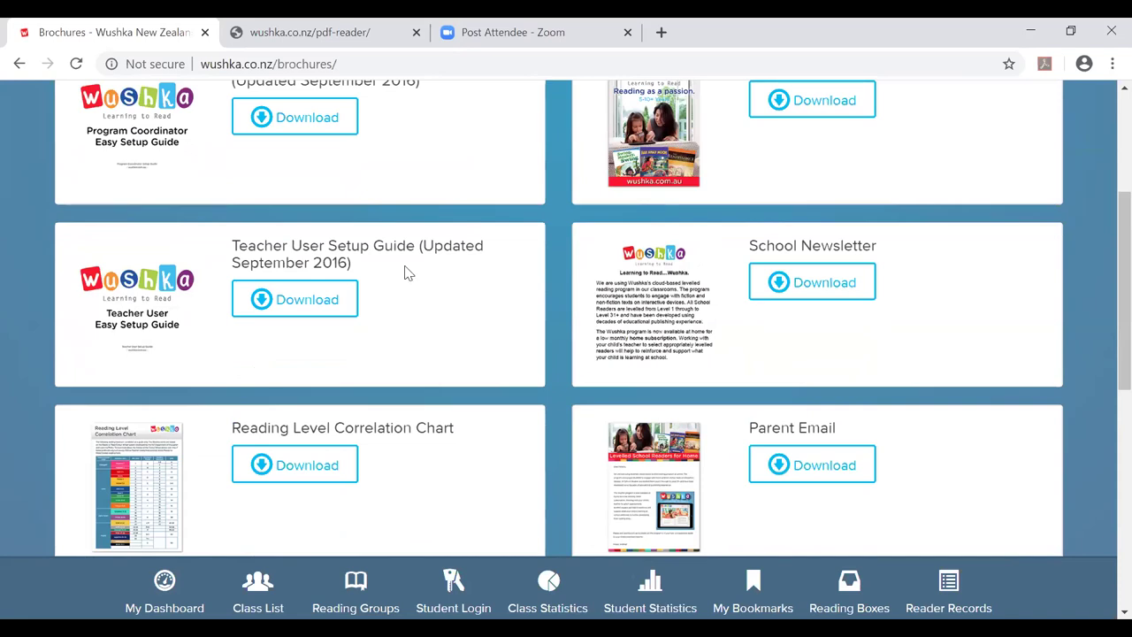
{"action": "scroll", "coordinate": [404, 270], "scroll_direction": "down", "scroll_amount": 2}
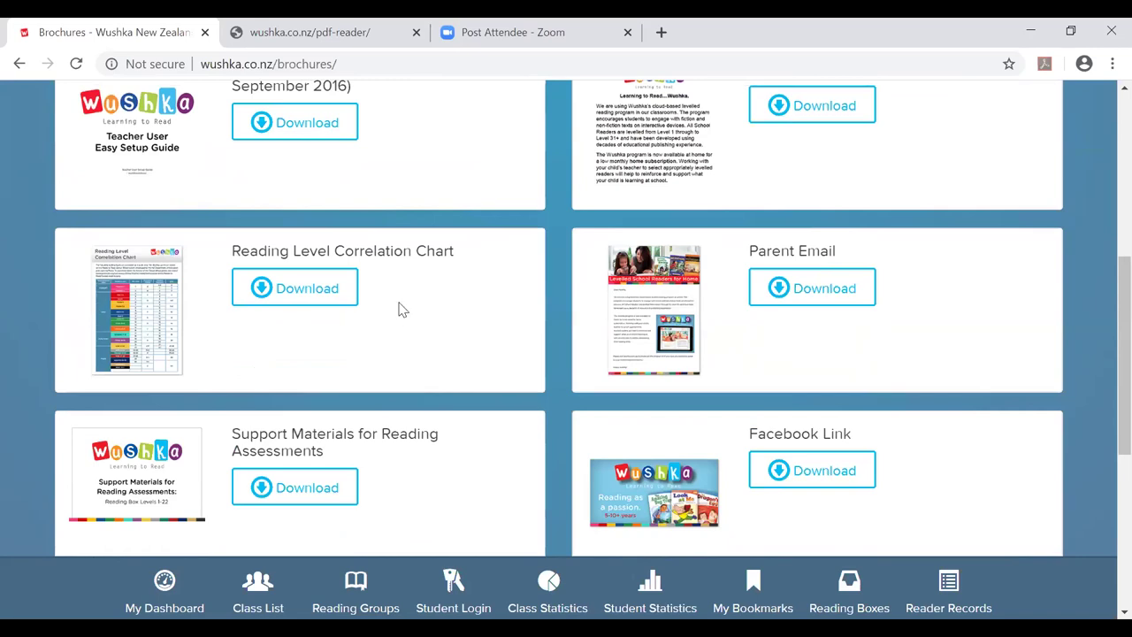
{"action": "scroll", "coordinate": [397, 309], "scroll_direction": "down", "scroll_amount": 2}
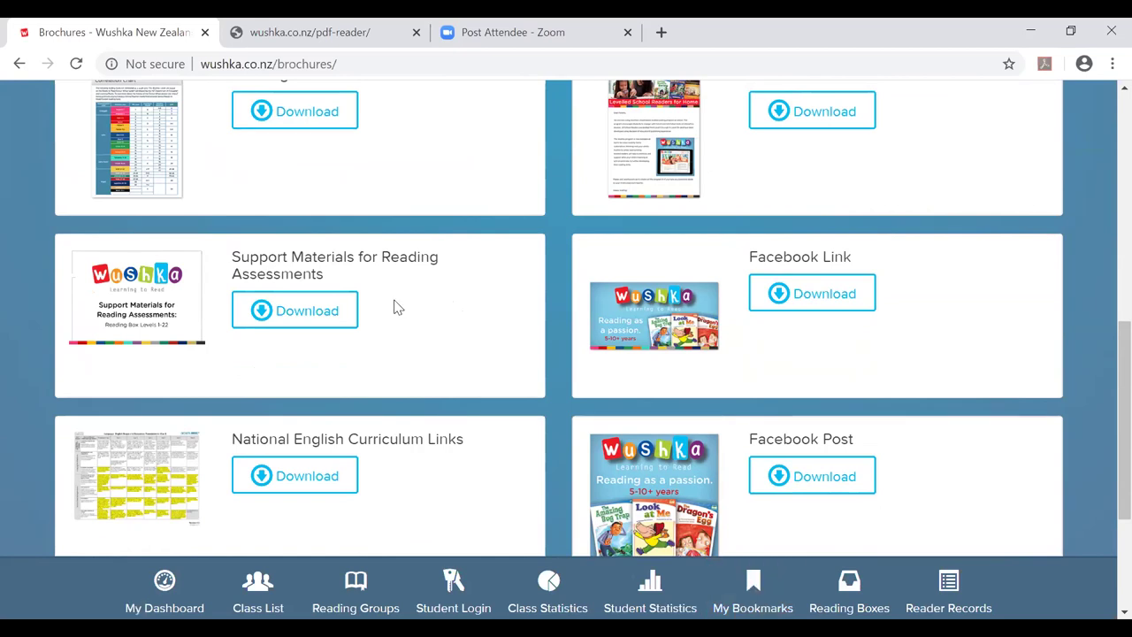
{"action": "scroll", "coordinate": [394, 307], "scroll_direction": "down", "scroll_amount": 3}
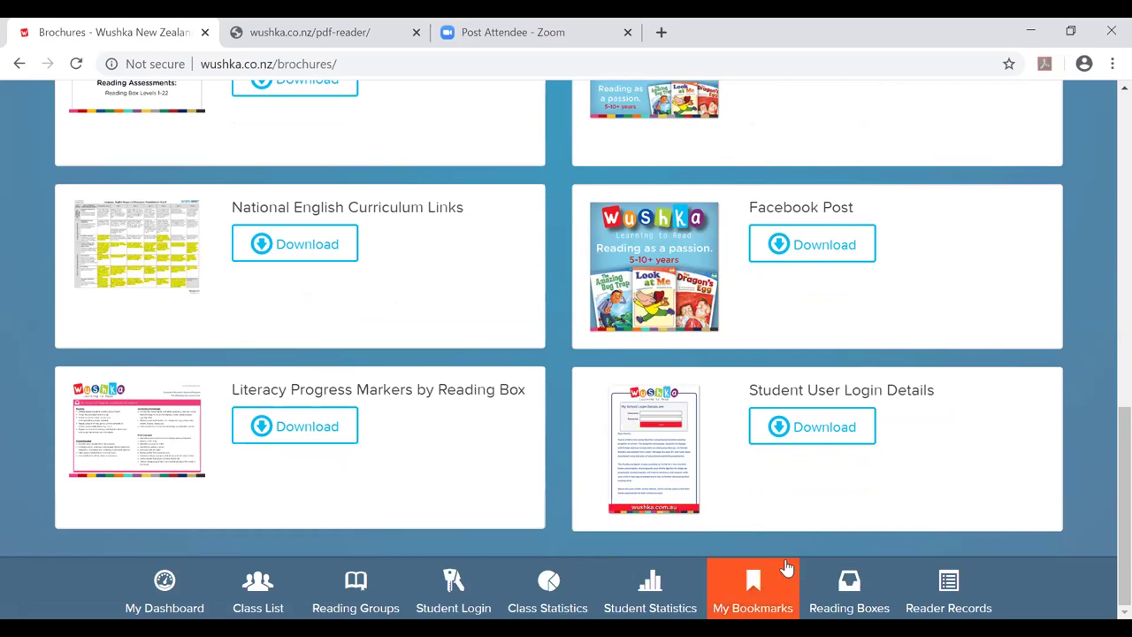
Open the class list and look over all four students' settings.
{"action": "left_click", "coordinate": [262, 594]}
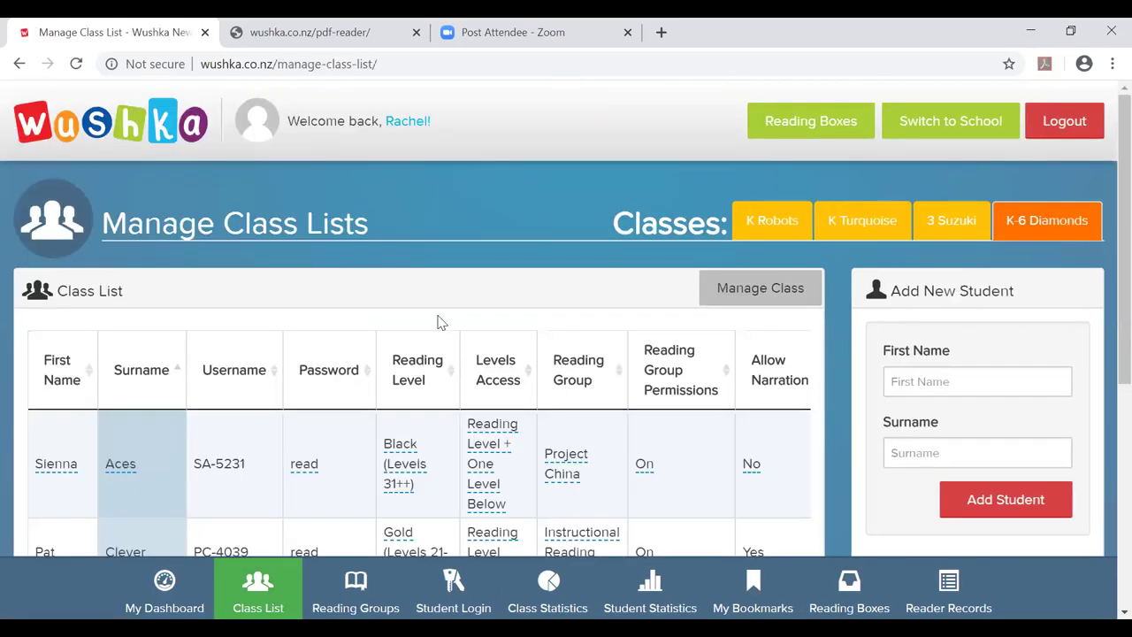
{"action": "scroll", "coordinate": [442, 321], "scroll_direction": "down", "scroll_amount": 2}
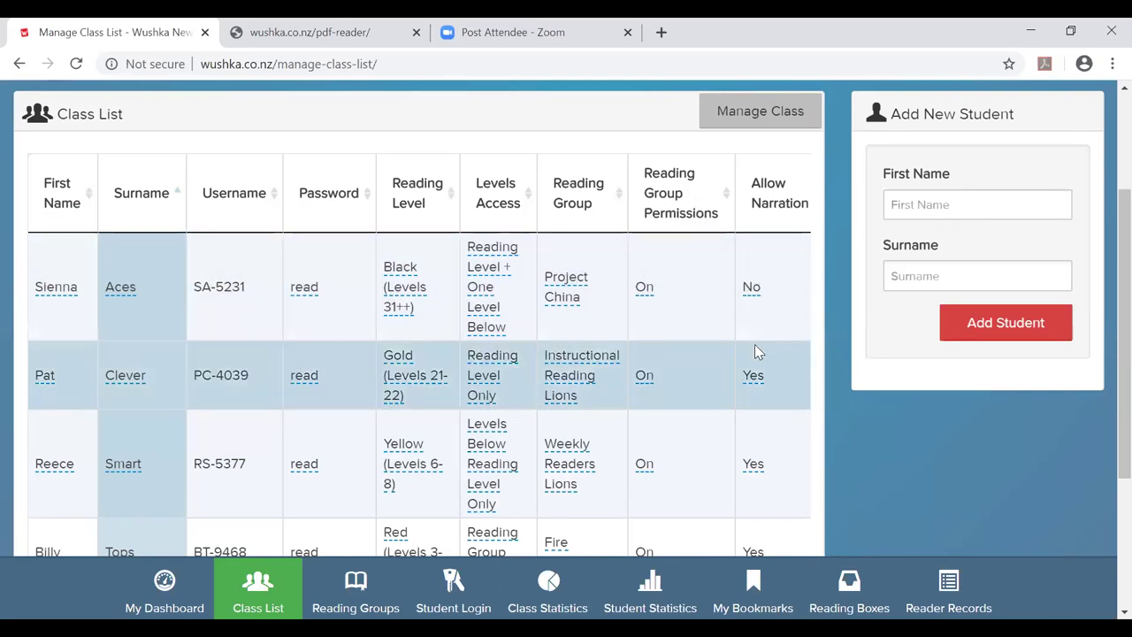
{"action": "scroll", "coordinate": [757, 345], "scroll_direction": "down", "scroll_amount": 1}
{"action": "scroll", "coordinate": [756, 348], "scroll_direction": "down", "scroll_amount": 2}
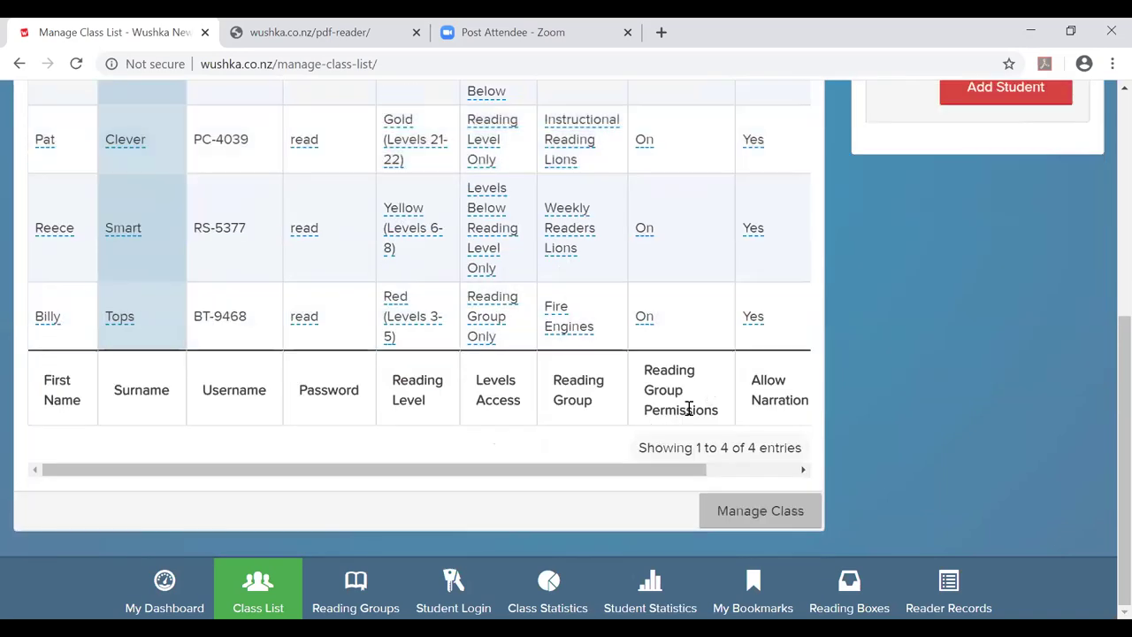
{"action": "left_click_drag", "start_coordinate": [659, 478], "coordinate": [783, 472]}
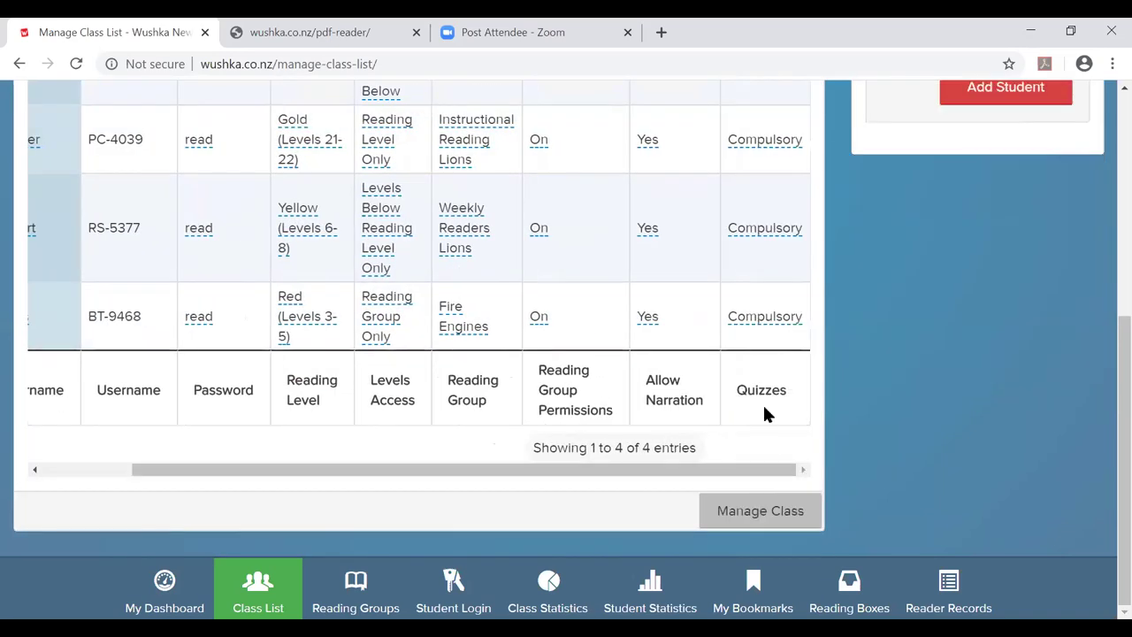
{"action": "scroll", "coordinate": [764, 409], "scroll_direction": "up", "scroll_amount": 1}
{"action": "scroll", "coordinate": [764, 406], "scroll_direction": "up", "scroll_amount": 3}
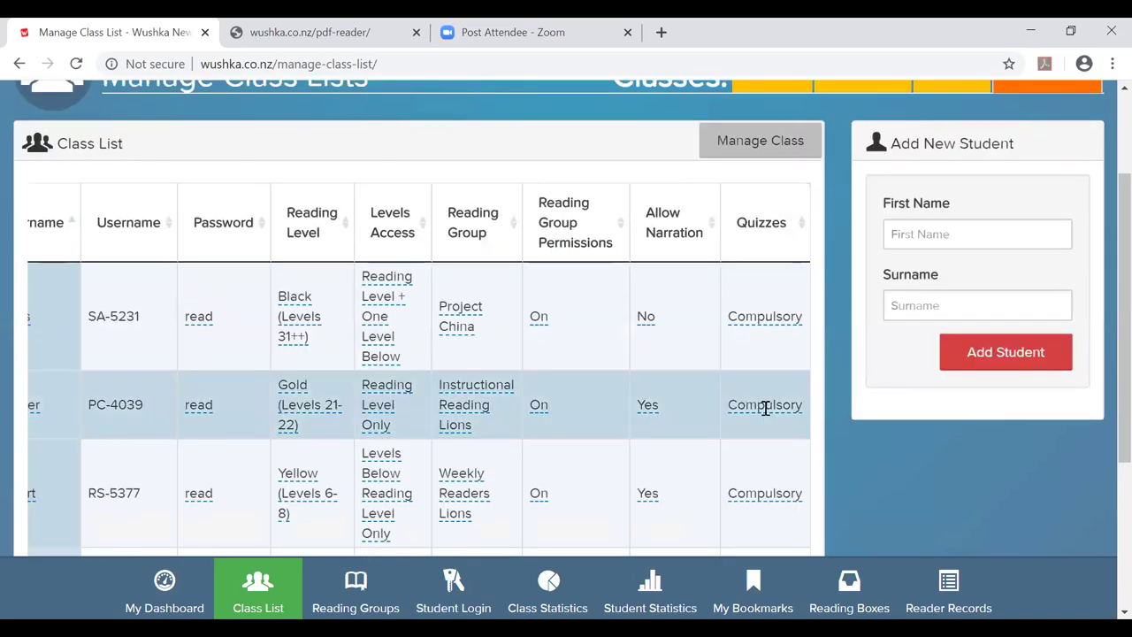
Set the first student's Allow Narration to No and save it.
{"action": "left_click", "coordinate": [643, 315]}
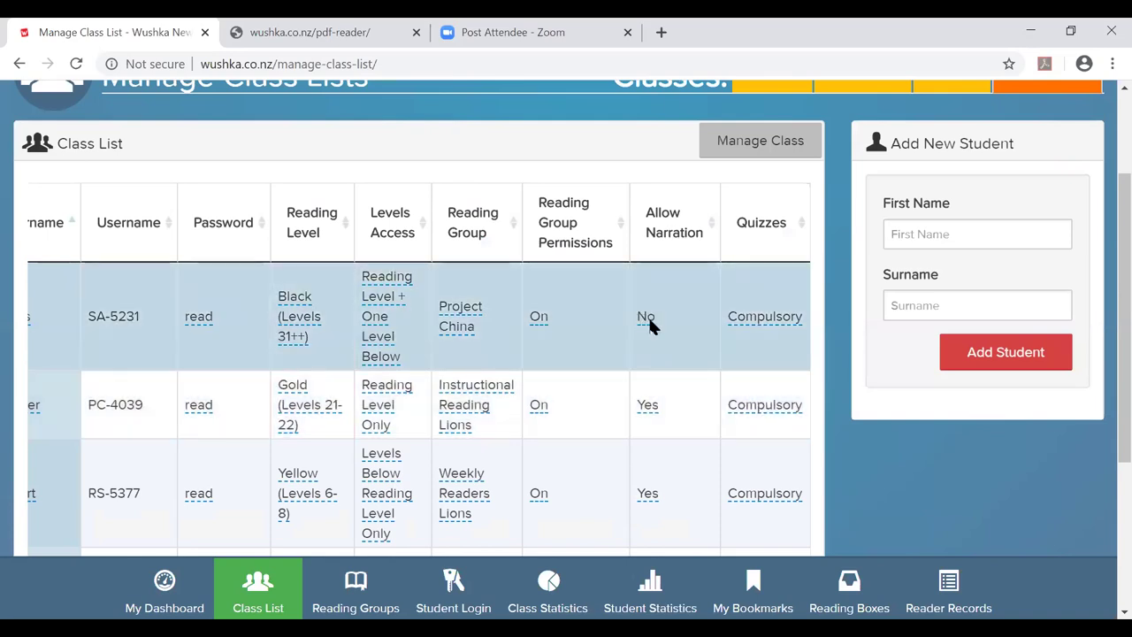
{"action": "left_click", "coordinate": [647, 316]}
{"action": "left_click", "coordinate": [685, 318]}
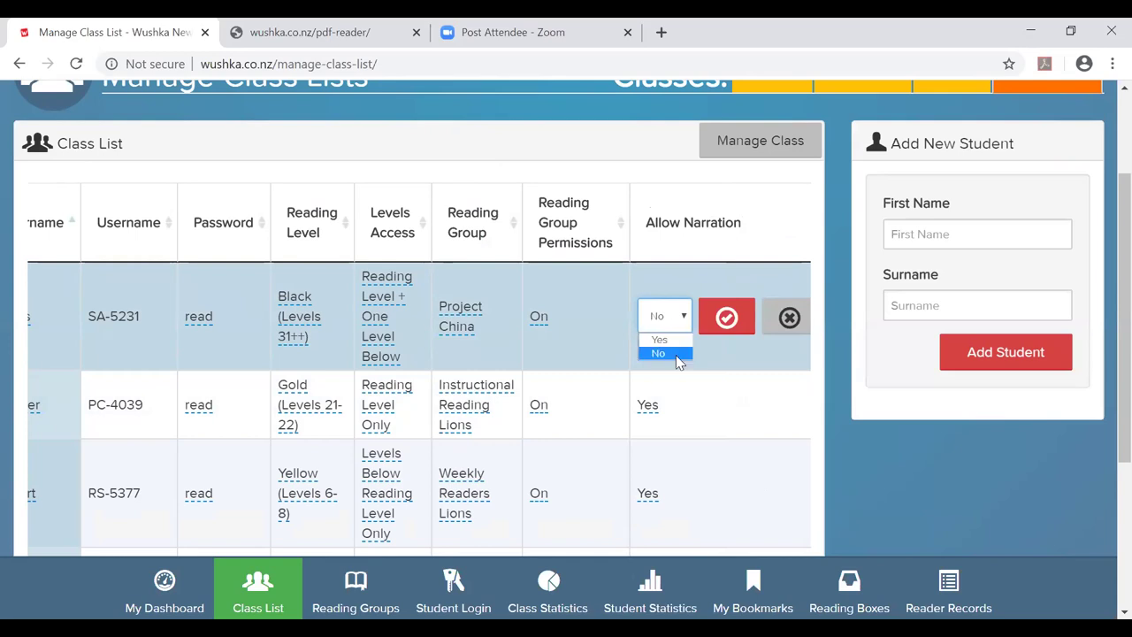
{"action": "left_click", "coordinate": [659, 353]}
{"action": "left_click", "coordinate": [726, 317]}
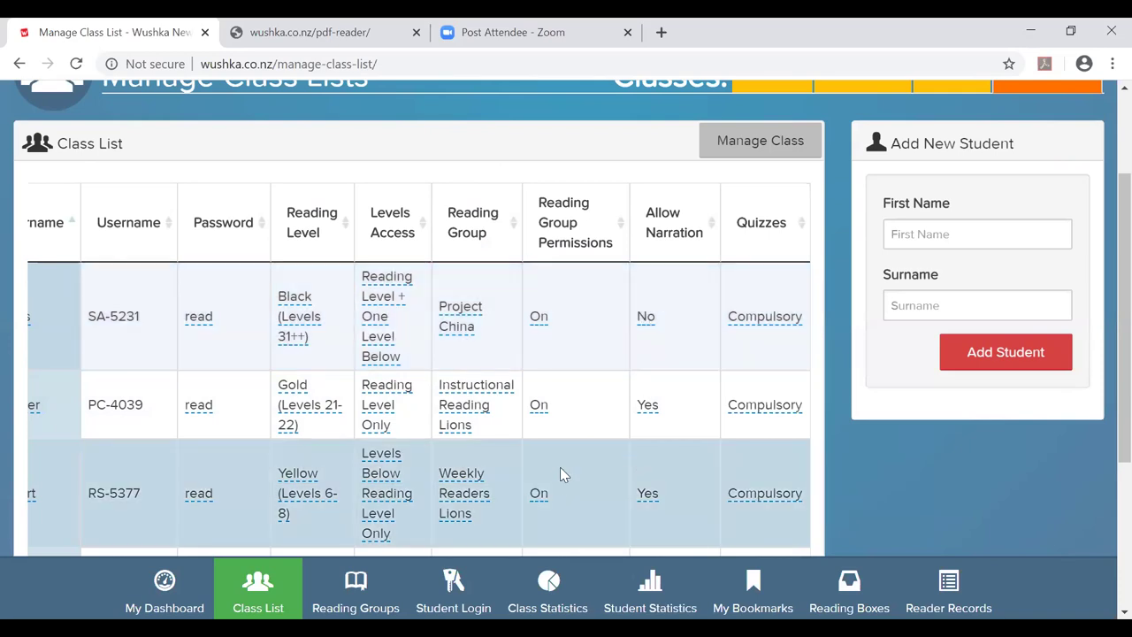
{"action": "scroll", "coordinate": [561, 470], "scroll_direction": "down", "scroll_amount": 3}
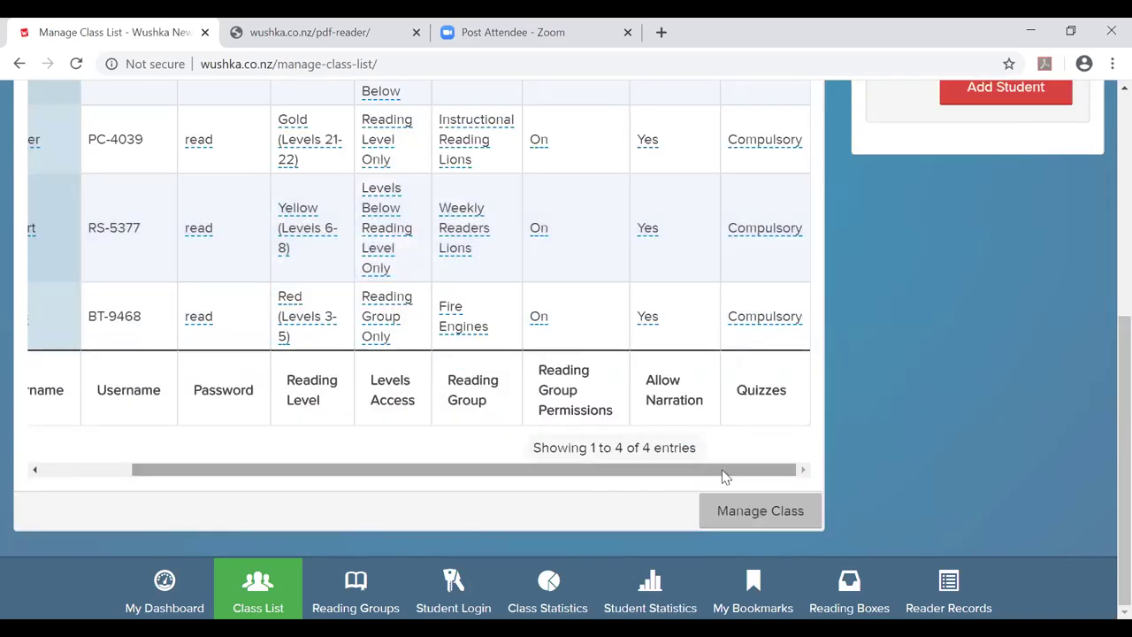
Change the fourth student's Quizzes setting from Compulsory to Optional and save it.
{"action": "left_click", "coordinate": [752, 316]}
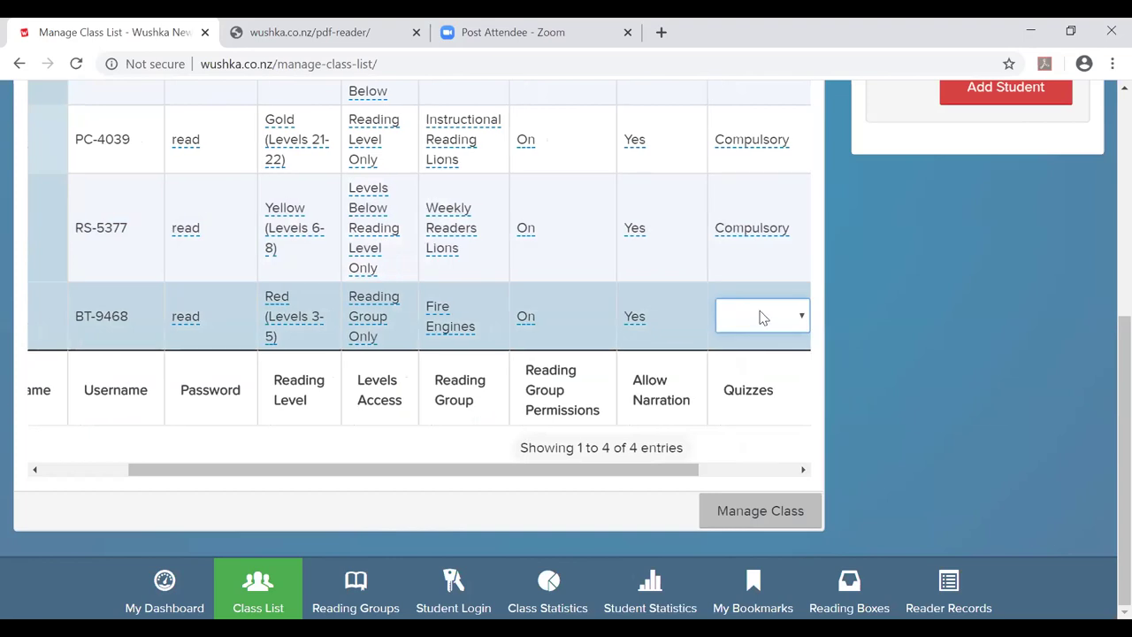
{"action": "left_click", "coordinate": [803, 317]}
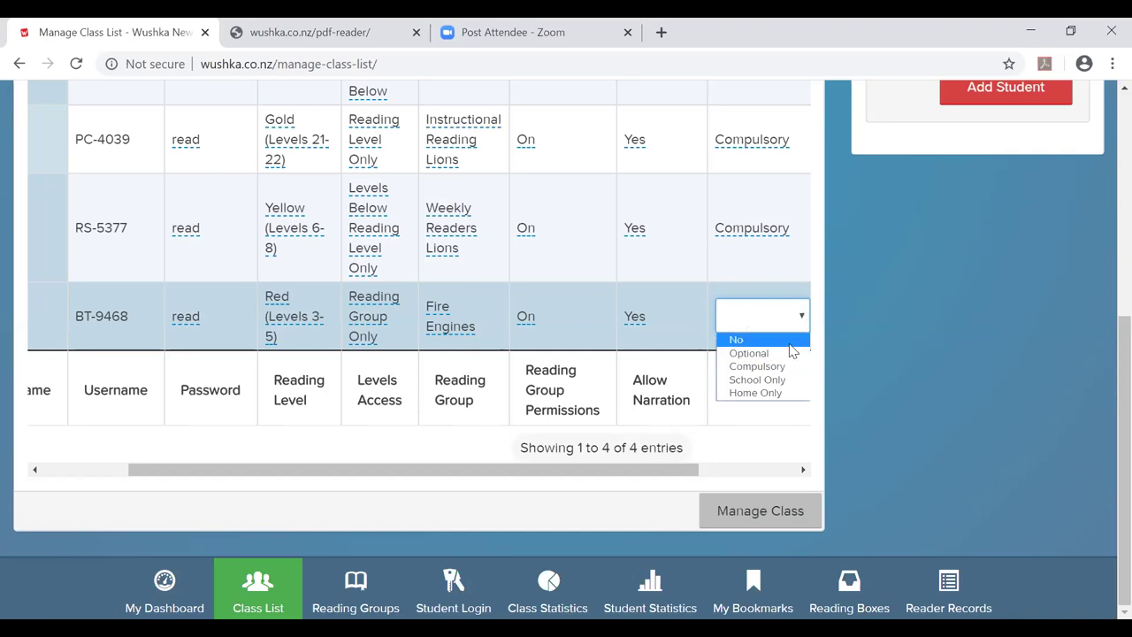
{"action": "left_click", "coordinate": [790, 353]}
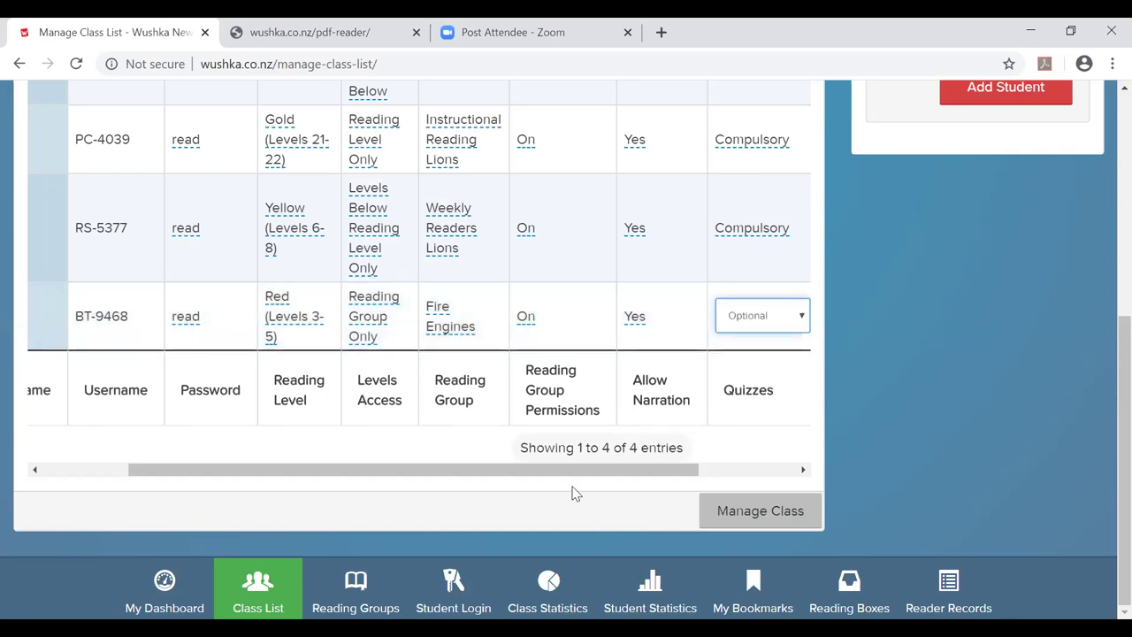
{"action": "left_click_drag", "start_coordinate": [624, 472], "coordinate": [722, 472]}
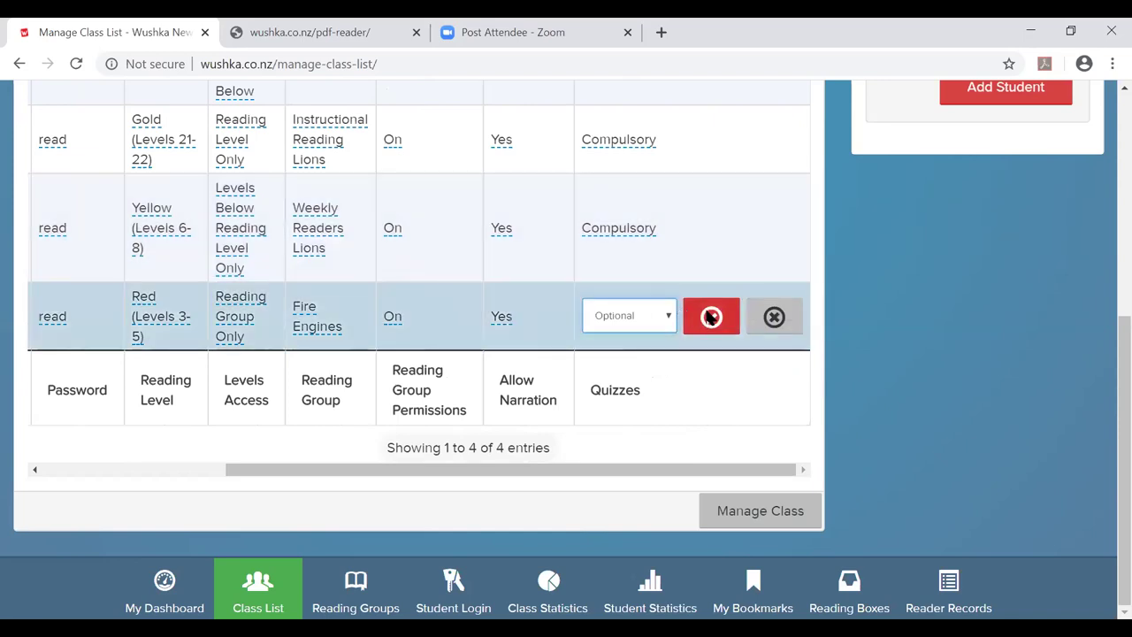
{"action": "left_click", "coordinate": [711, 317]}
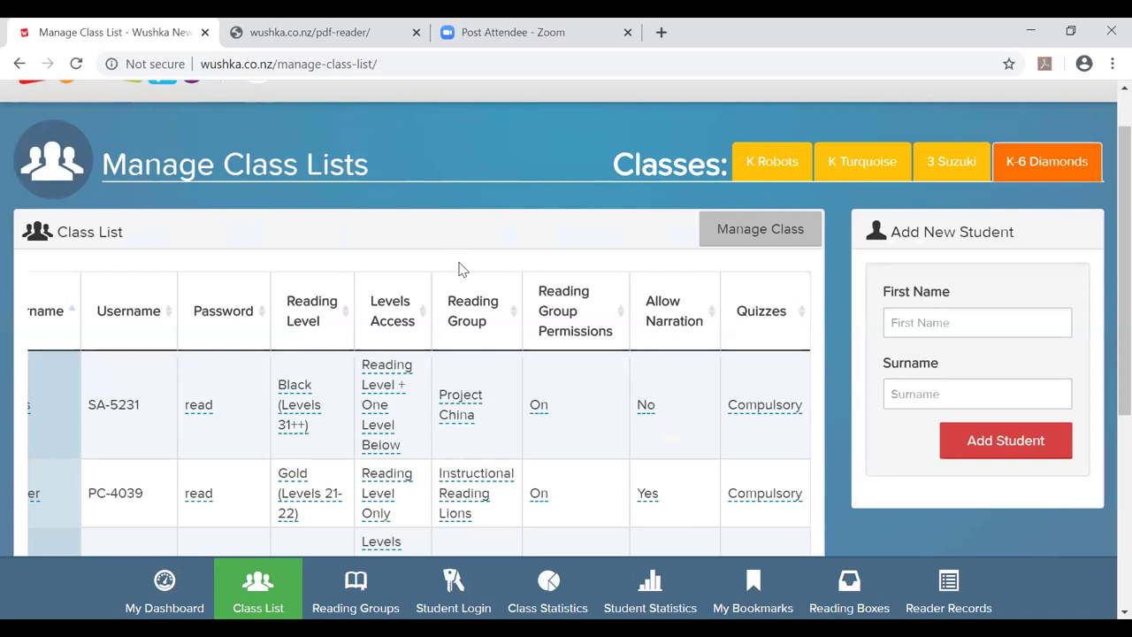
{"action": "scroll", "coordinate": [459, 269], "scroll_direction": "down", "scroll_amount": 2}
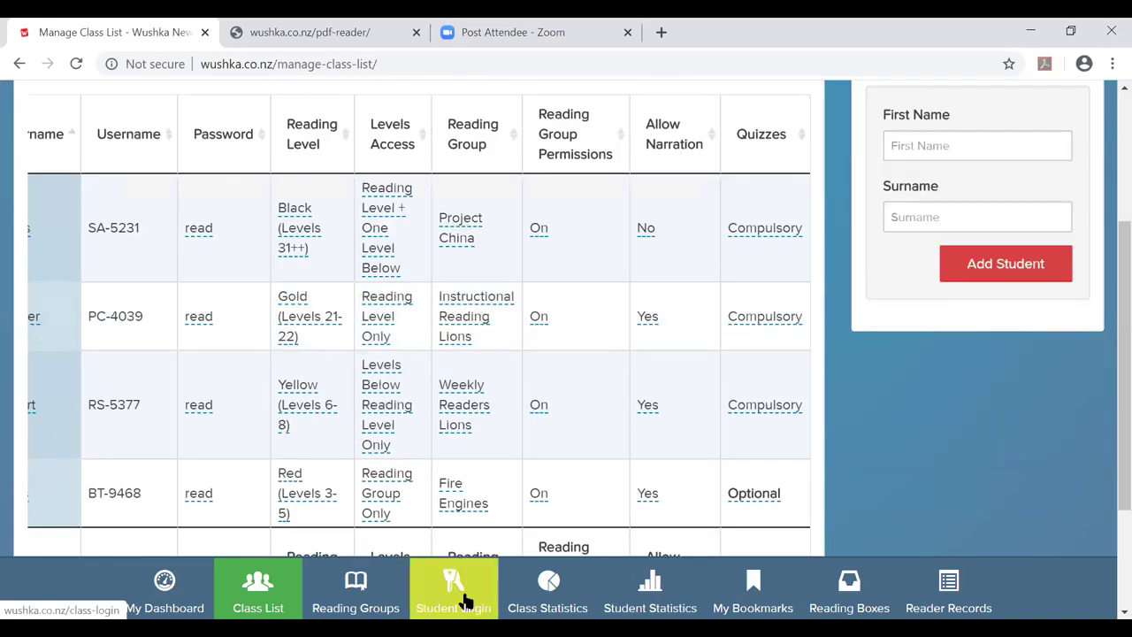
Go to the Student Login page and sign in as the first student.
{"action": "left_click", "coordinate": [466, 601]}
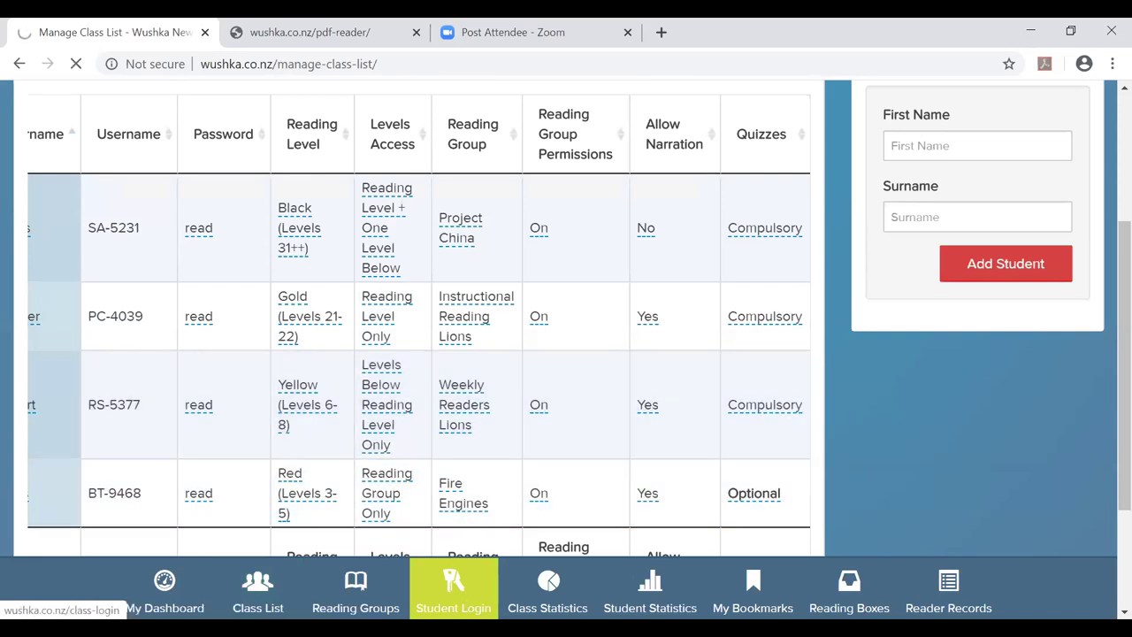
{"action": "left_click", "coordinate": [453, 599]}
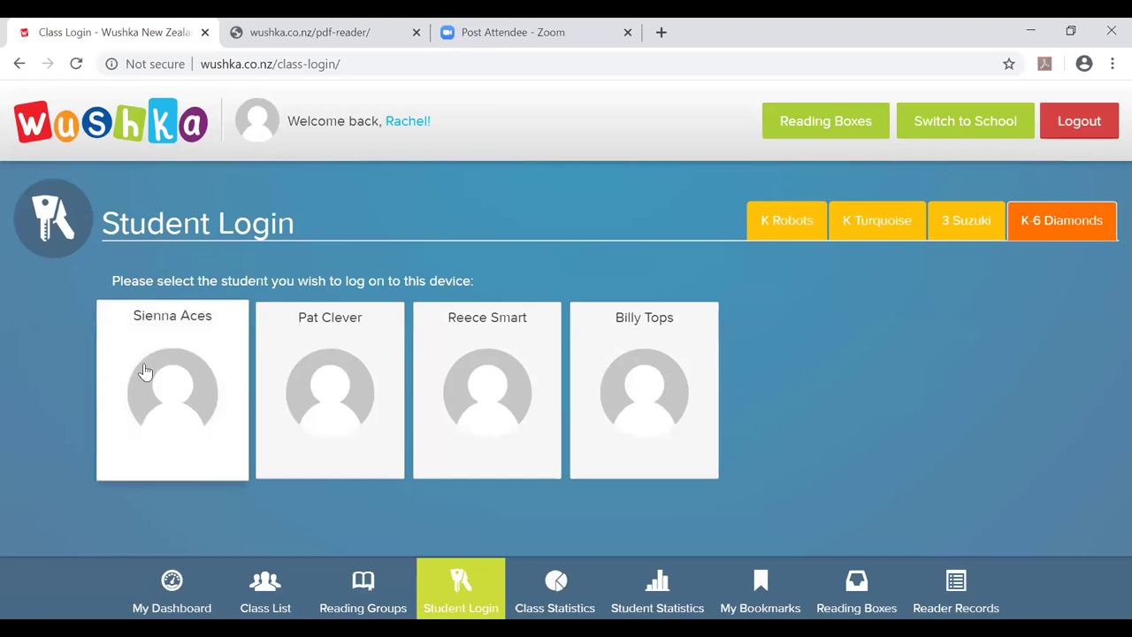
{"action": "left_click", "coordinate": [174, 359]}
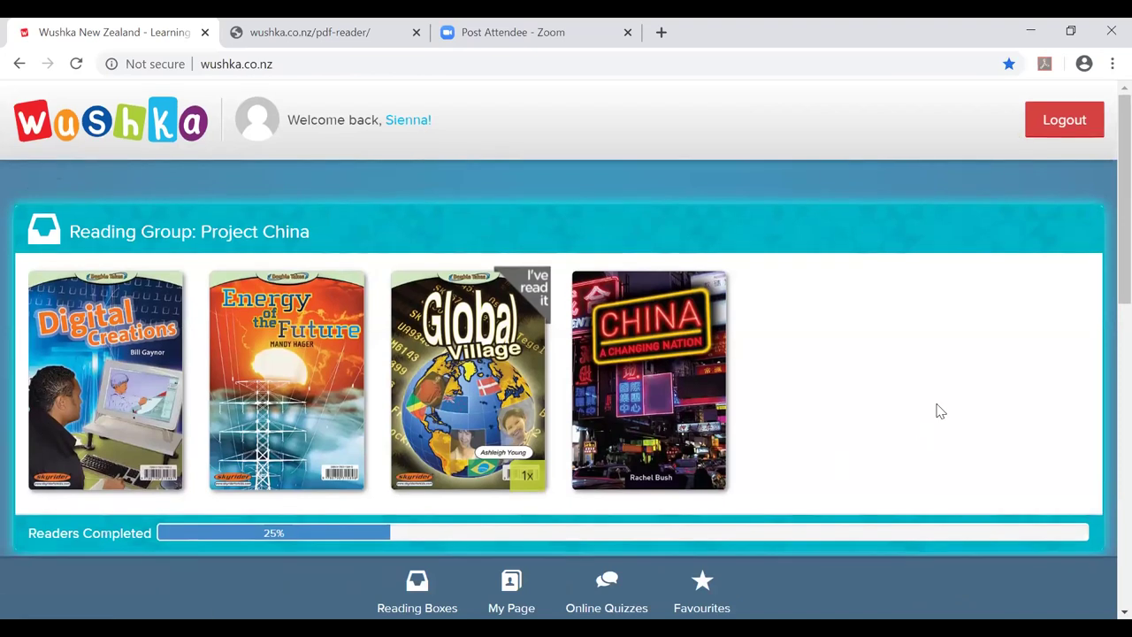
Page three times through the Bronze reading box covers.
{"action": "scroll", "coordinate": [940, 411], "scroll_direction": "down", "scroll_amount": 1}
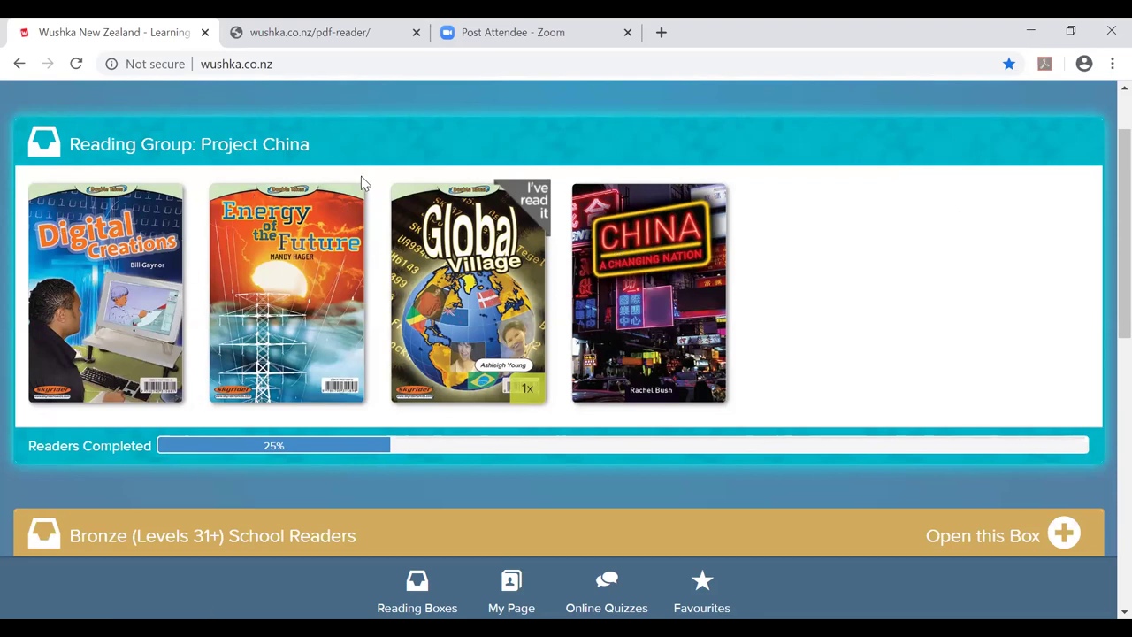
{"action": "scroll", "coordinate": [361, 183], "scroll_direction": "up", "scroll_amount": 1}
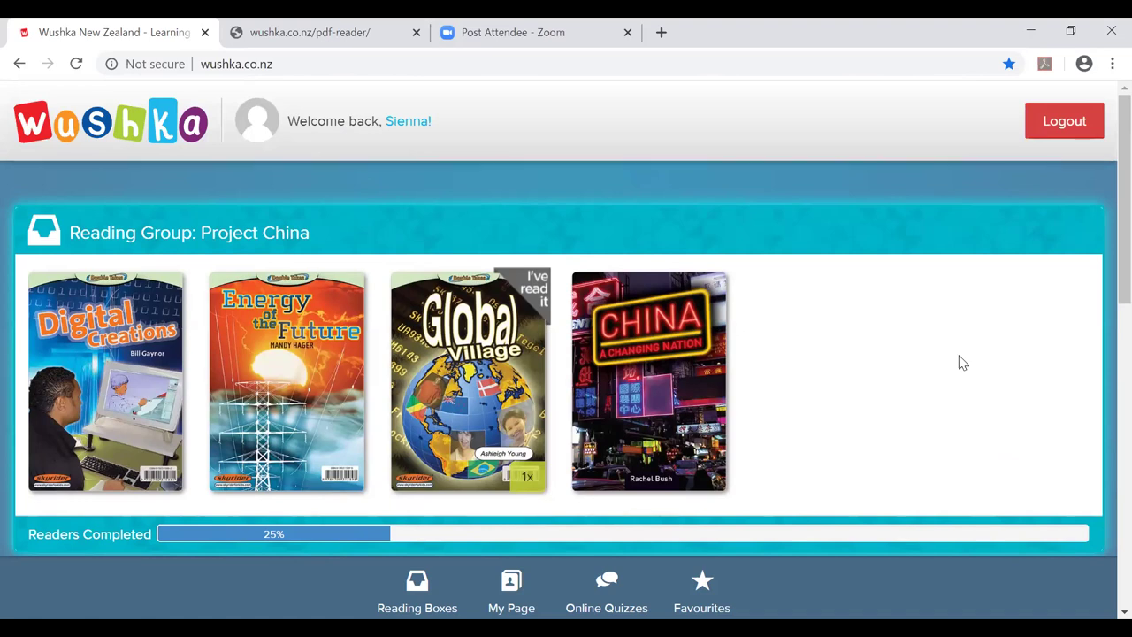
{"action": "scroll", "coordinate": [962, 363], "scroll_direction": "down", "scroll_amount": 4}
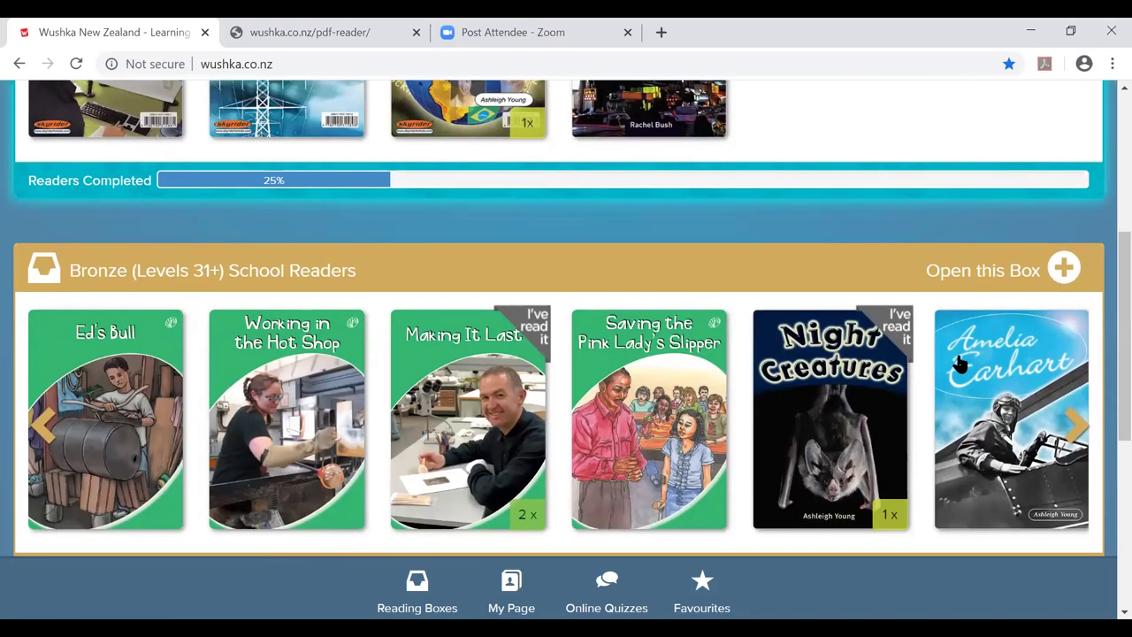
{"action": "scroll", "coordinate": [962, 363], "scroll_direction": "down", "scroll_amount": 2}
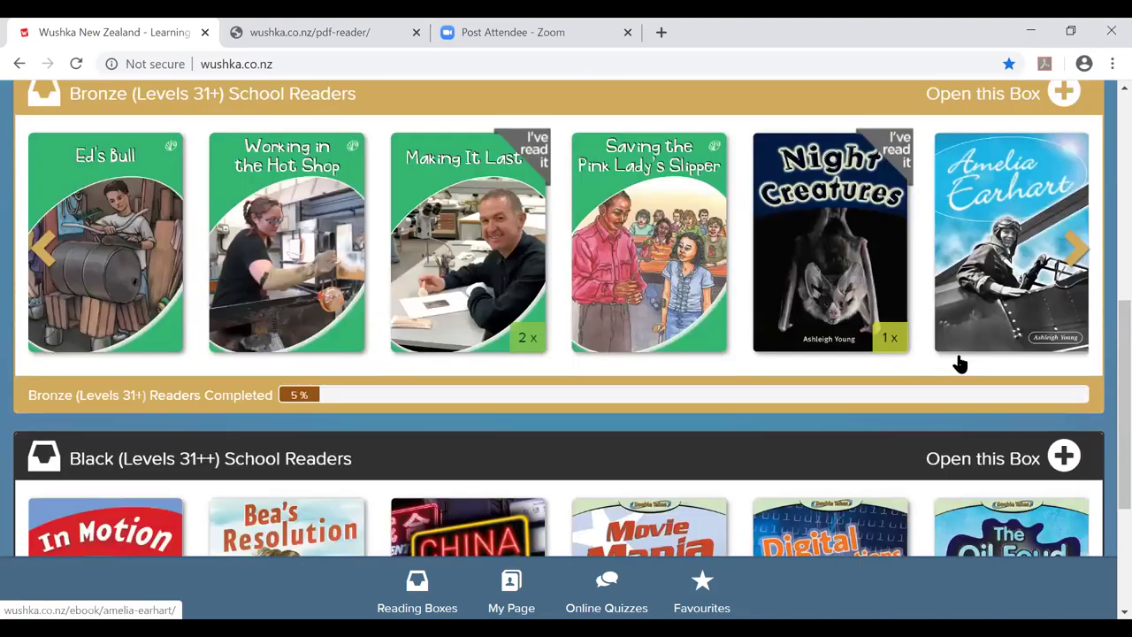
{"action": "left_click", "coordinate": [1076, 248]}
{"action": "left_click", "coordinate": [1076, 248]}
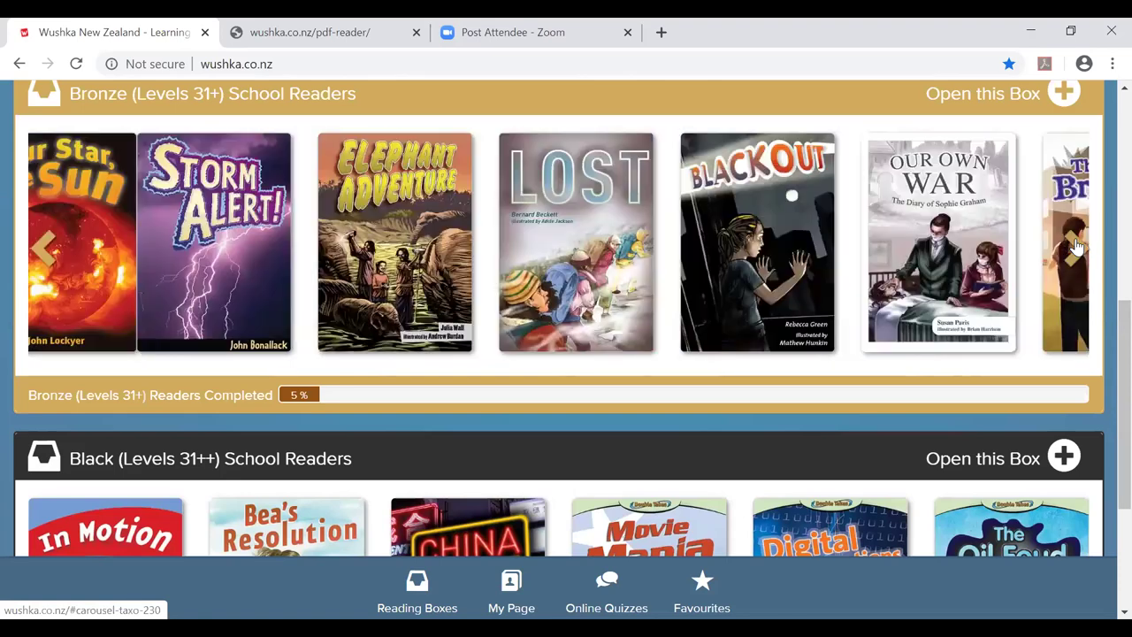
{"action": "left_click", "coordinate": [1076, 247]}
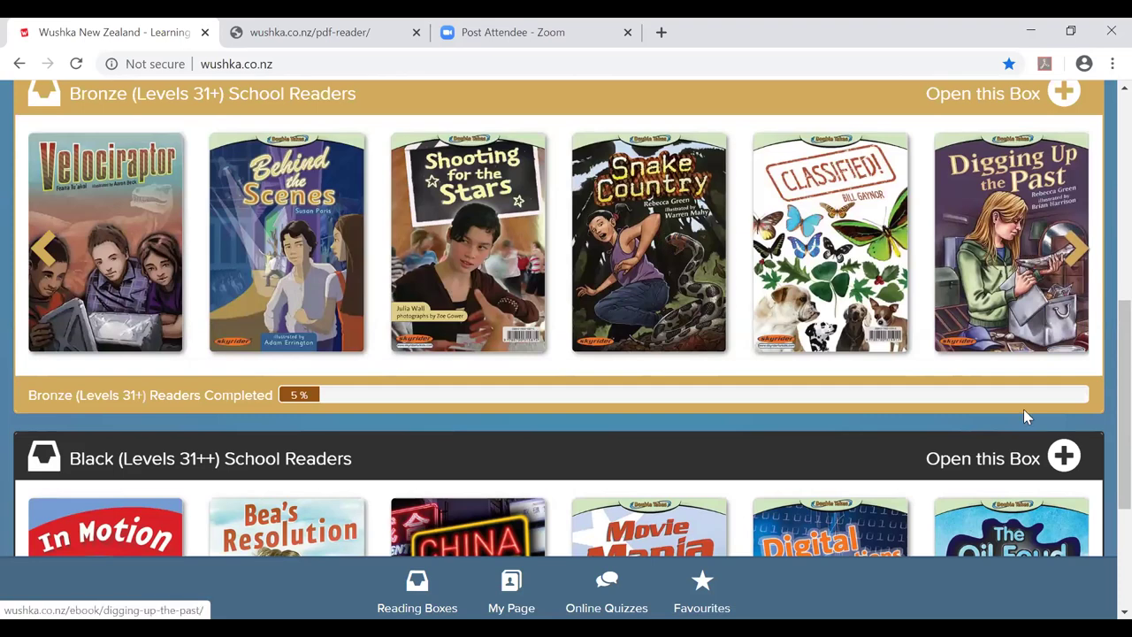
Page twice through the Black (Levels 31++) readers, then open the student's My Page.
{"action": "scroll", "coordinate": [968, 348], "scroll_direction": "down", "scroll_amount": 3}
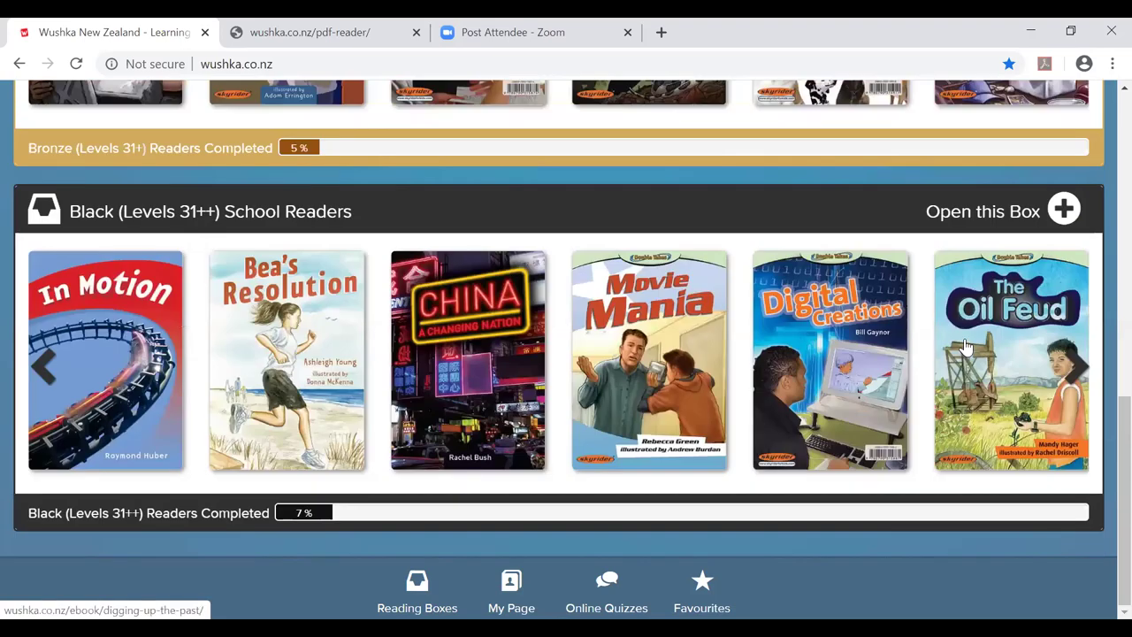
{"action": "left_click", "coordinate": [1079, 371]}
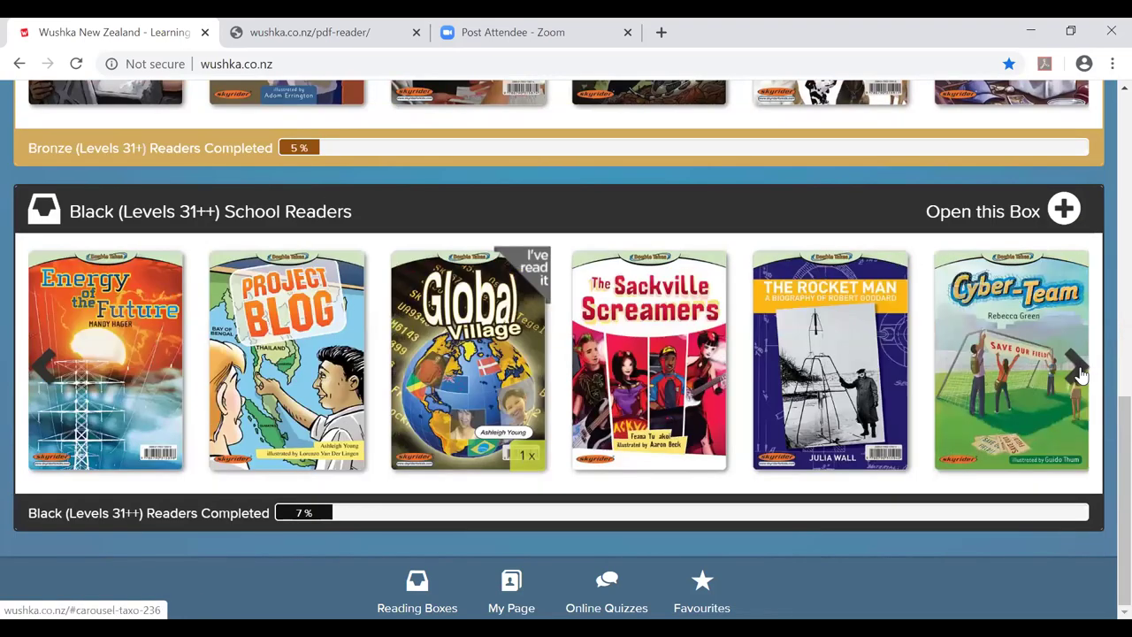
{"action": "left_click", "coordinate": [1079, 368]}
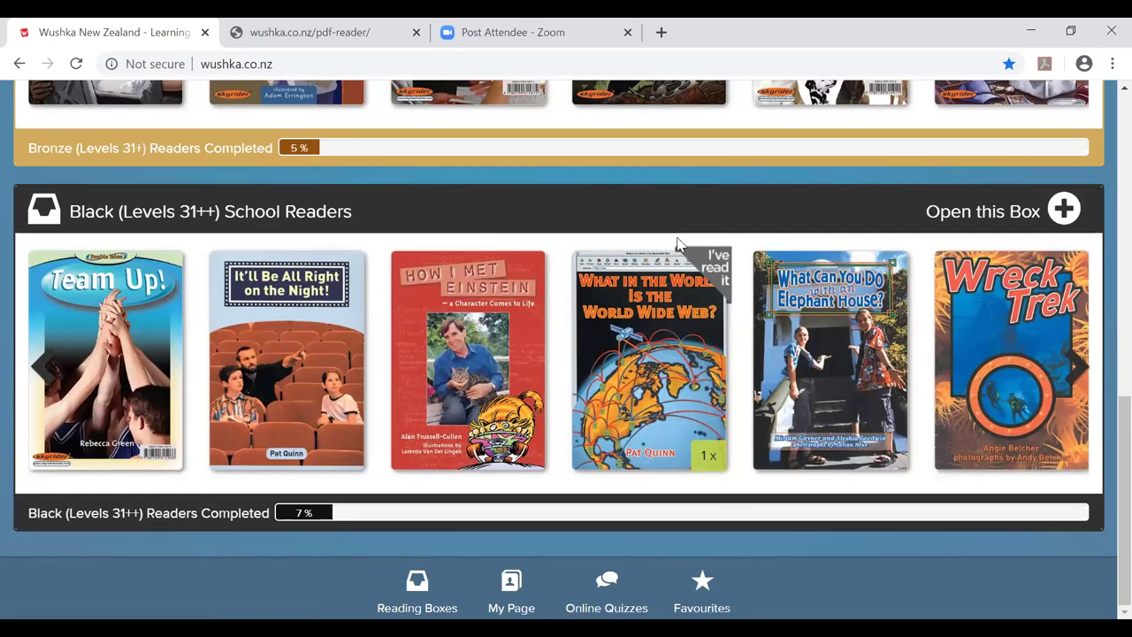
{"action": "left_click", "coordinate": [496, 597]}
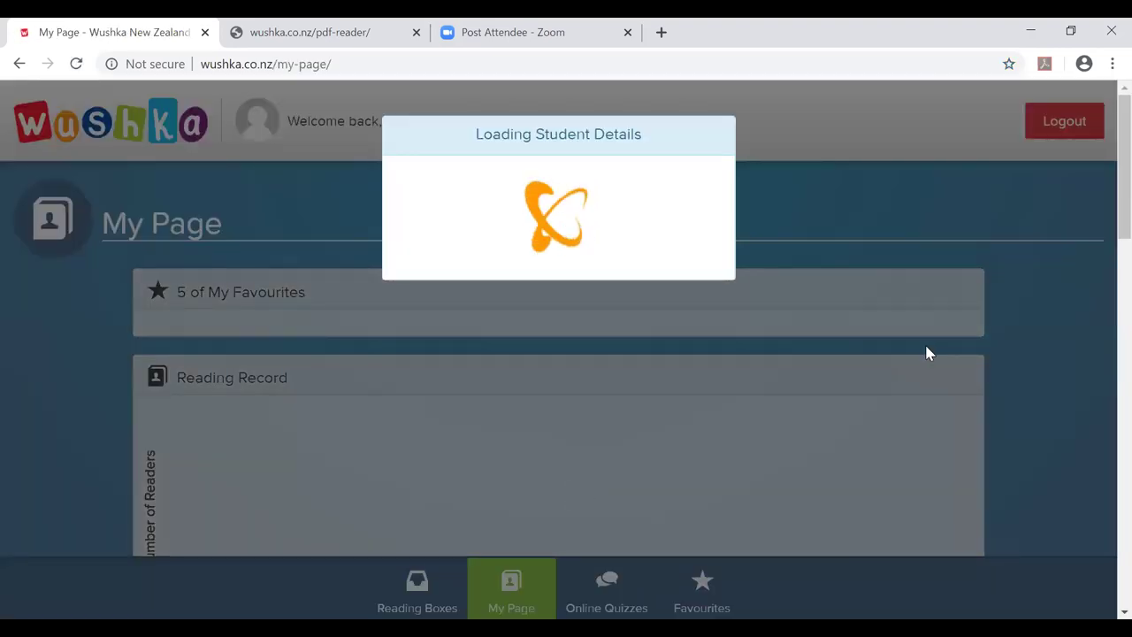
Scroll My Page past Reading Record and Reading Statistics down to the Online Quiz Results chart.
{"action": "scroll", "coordinate": [927, 354], "scroll_direction": "down", "scroll_amount": 3}
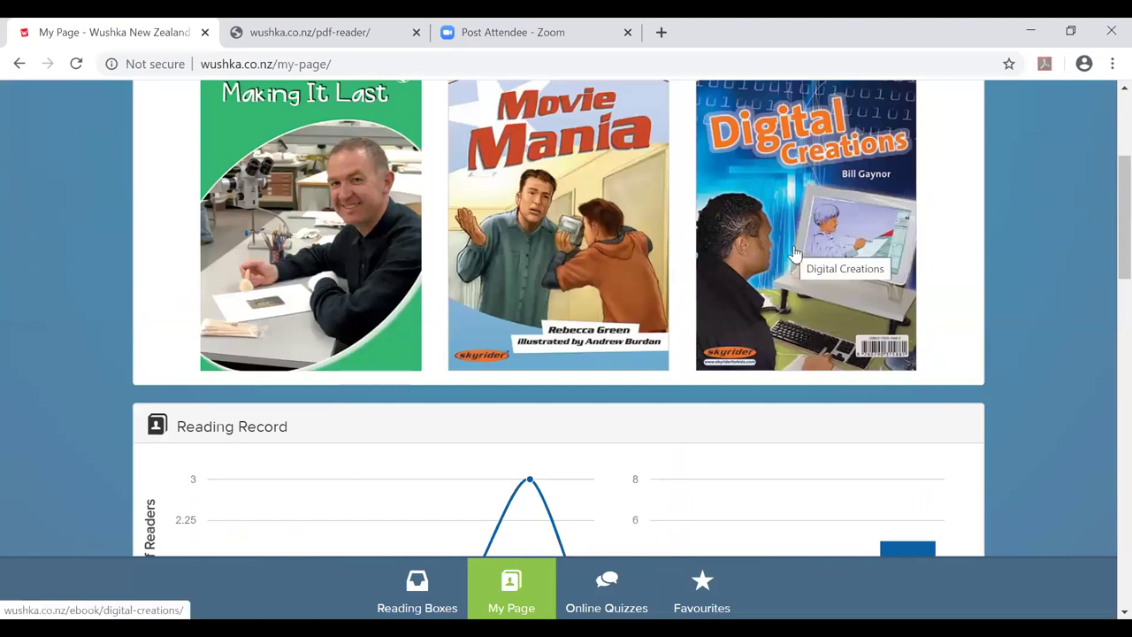
{"action": "scroll", "coordinate": [541, 288], "scroll_direction": "down", "scroll_amount": 2}
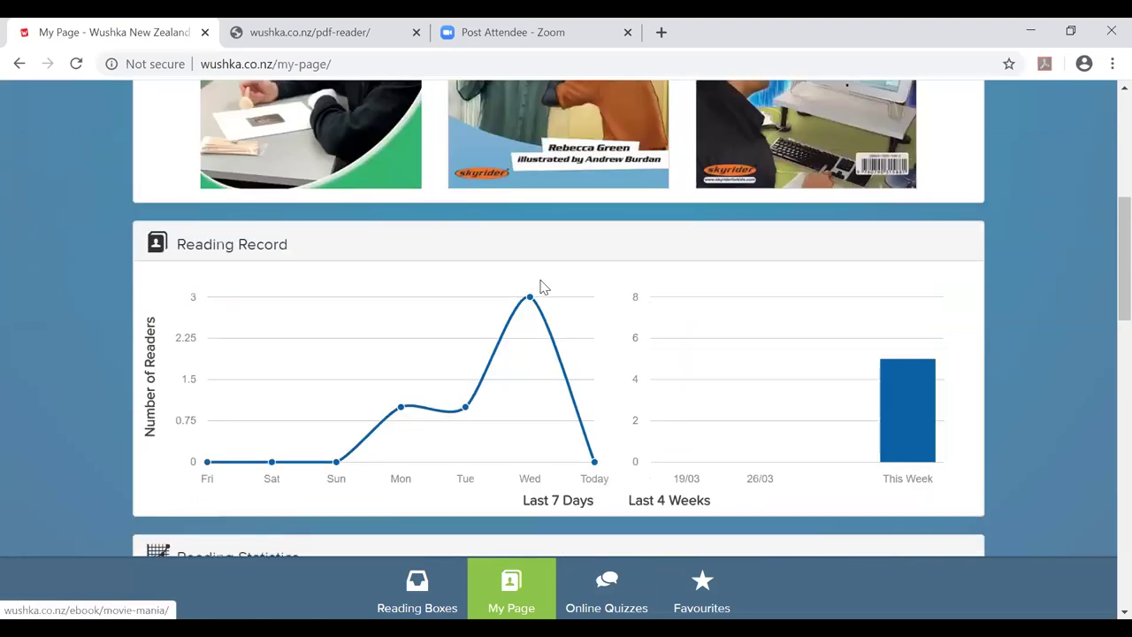
{"action": "scroll", "coordinate": [537, 285], "scroll_direction": "down", "scroll_amount": 1}
{"action": "mouse_move", "coordinate": [451, 261]}
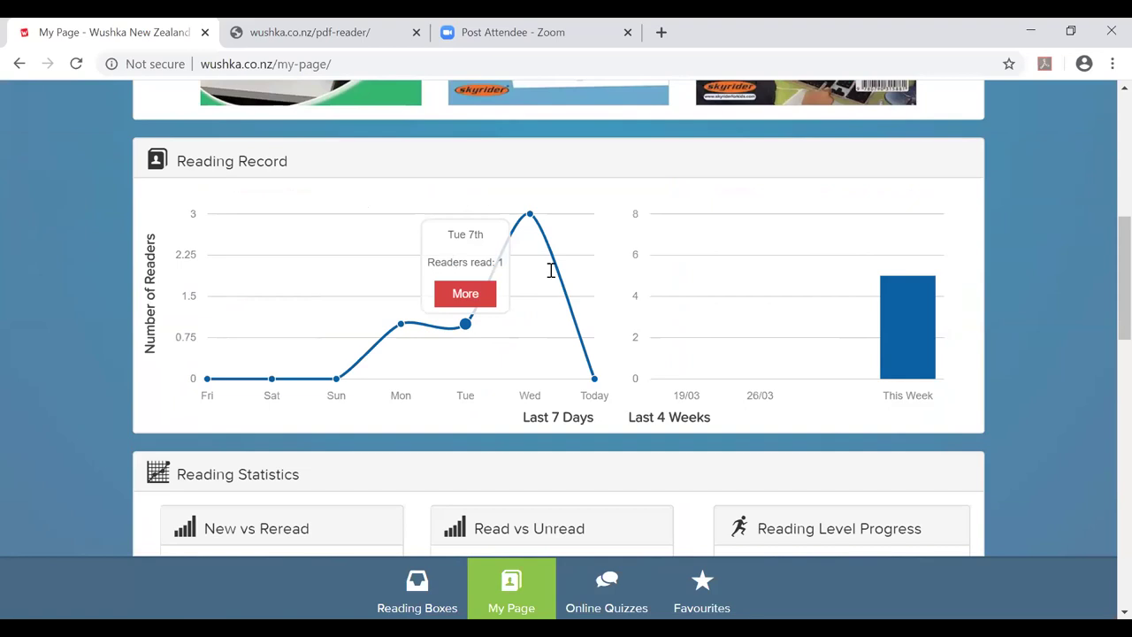
{"action": "scroll", "coordinate": [749, 287], "scroll_direction": "down", "scroll_amount": 3}
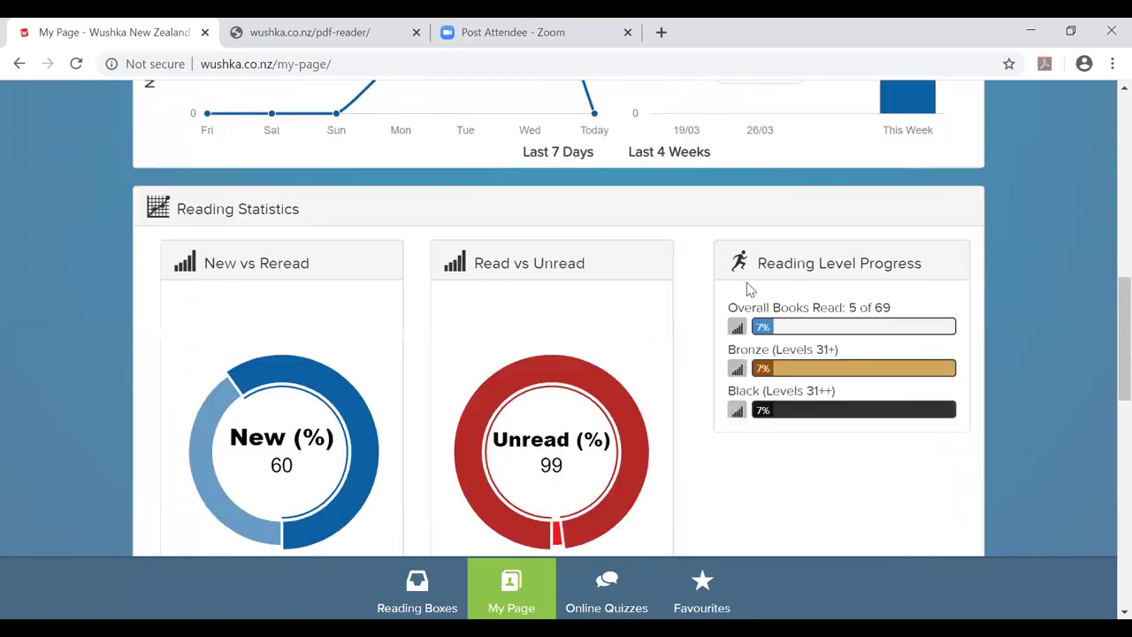
{"action": "scroll", "coordinate": [640, 115], "scroll_direction": "up", "scroll_amount": 2}
{"action": "mouse_move", "coordinate": [557, 153]}
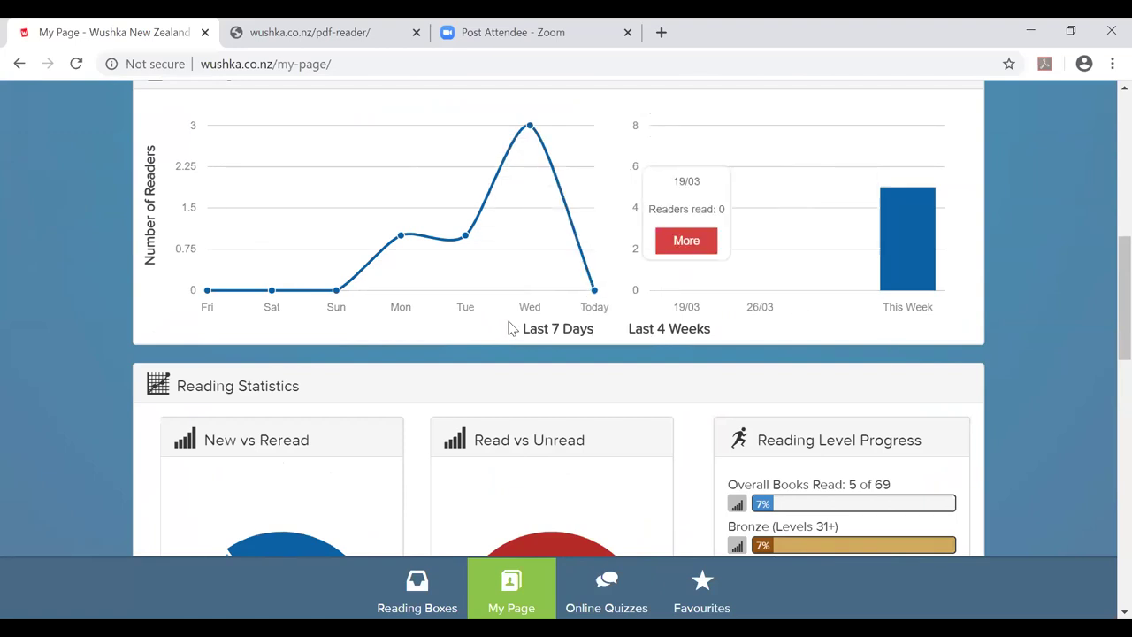
{"action": "scroll", "coordinate": [511, 328], "scroll_direction": "down", "scroll_amount": 6}
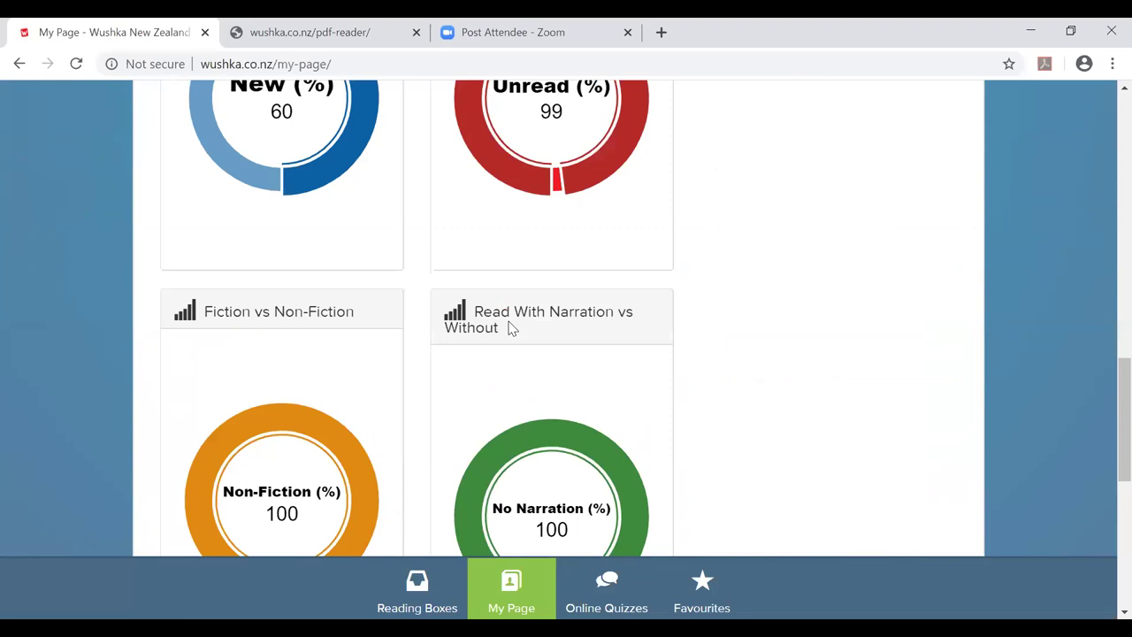
{"action": "scroll", "coordinate": [510, 328], "scroll_direction": "down", "scroll_amount": 5}
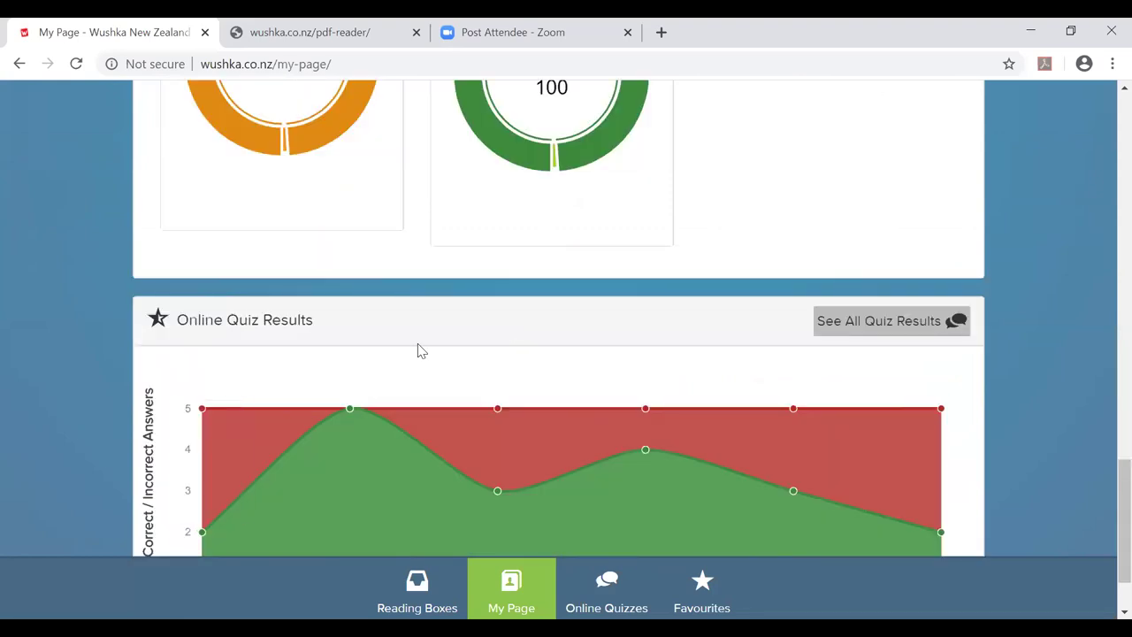
{"action": "scroll", "coordinate": [421, 351], "scroll_direction": "down", "scroll_amount": 1}
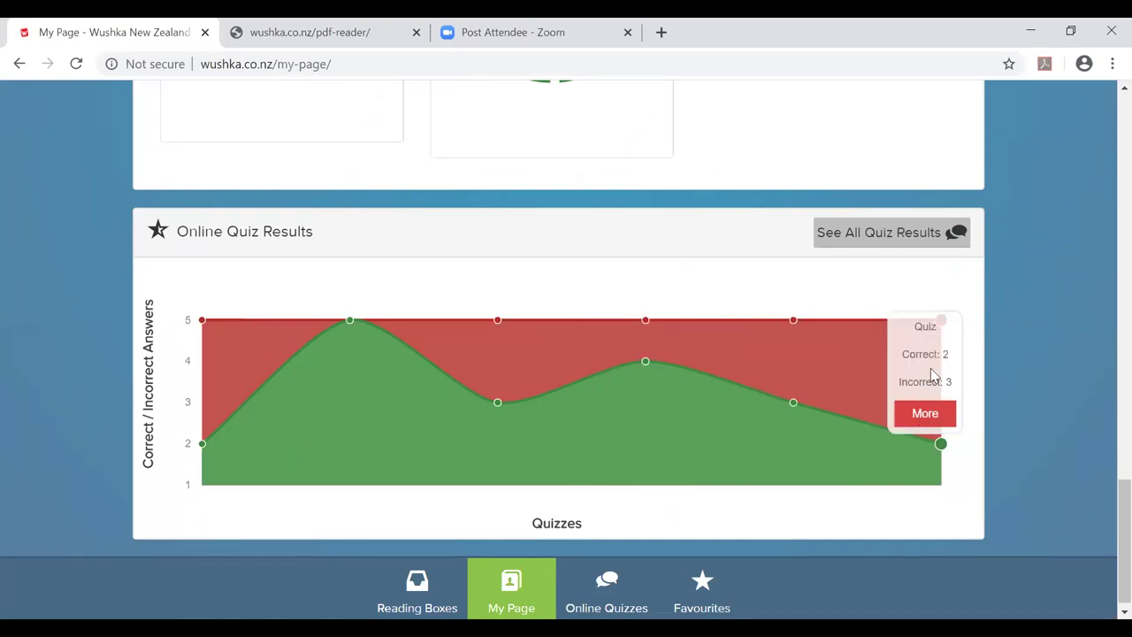
Review the Making It Last quiz answers (2 / 5), close them, and scroll back to My Page's top.
{"action": "left_click", "coordinate": [924, 415]}
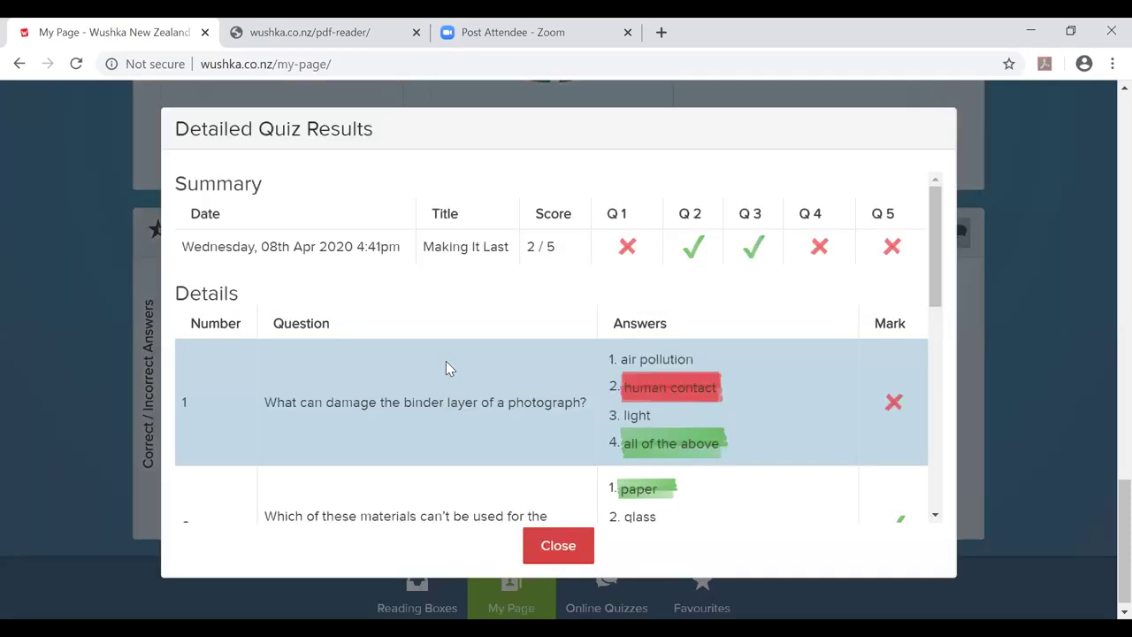
{"action": "scroll", "coordinate": [439, 345], "scroll_direction": "down", "scroll_amount": 8}
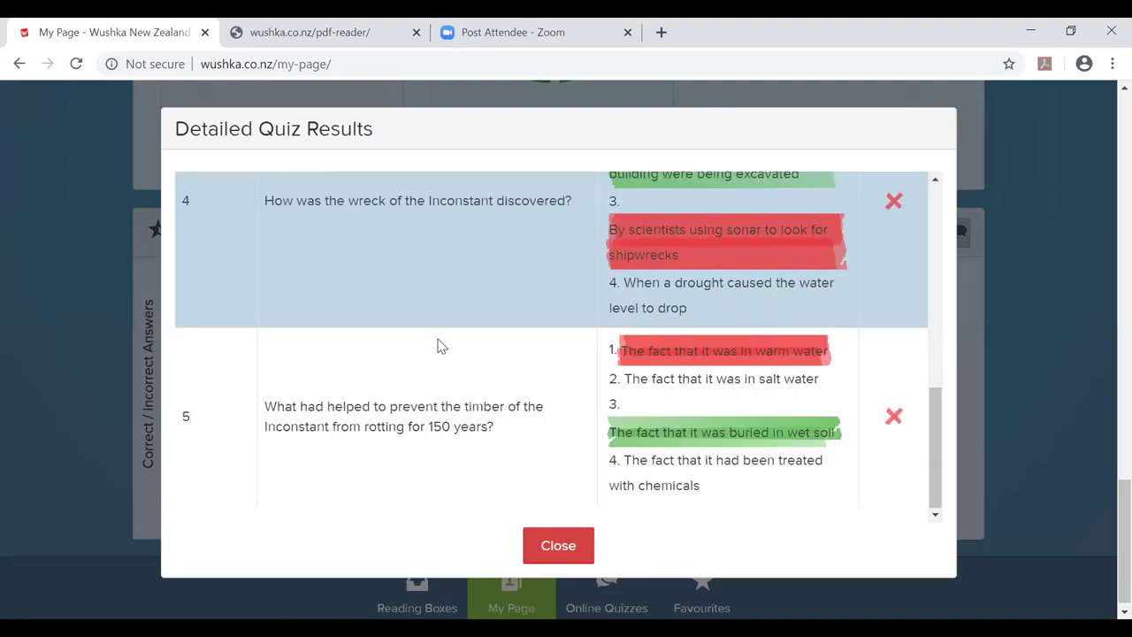
{"action": "scroll", "coordinate": [439, 345], "scroll_direction": "up", "scroll_amount": 8}
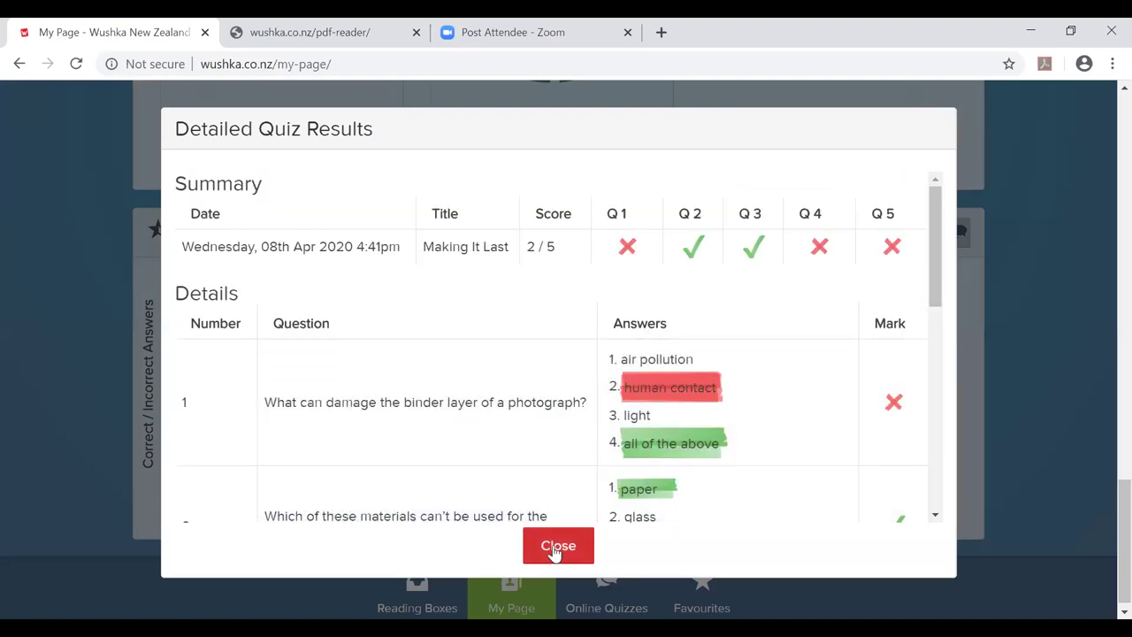
{"action": "left_click", "coordinate": [557, 545]}
{"action": "mouse_move", "coordinate": [794, 361]}
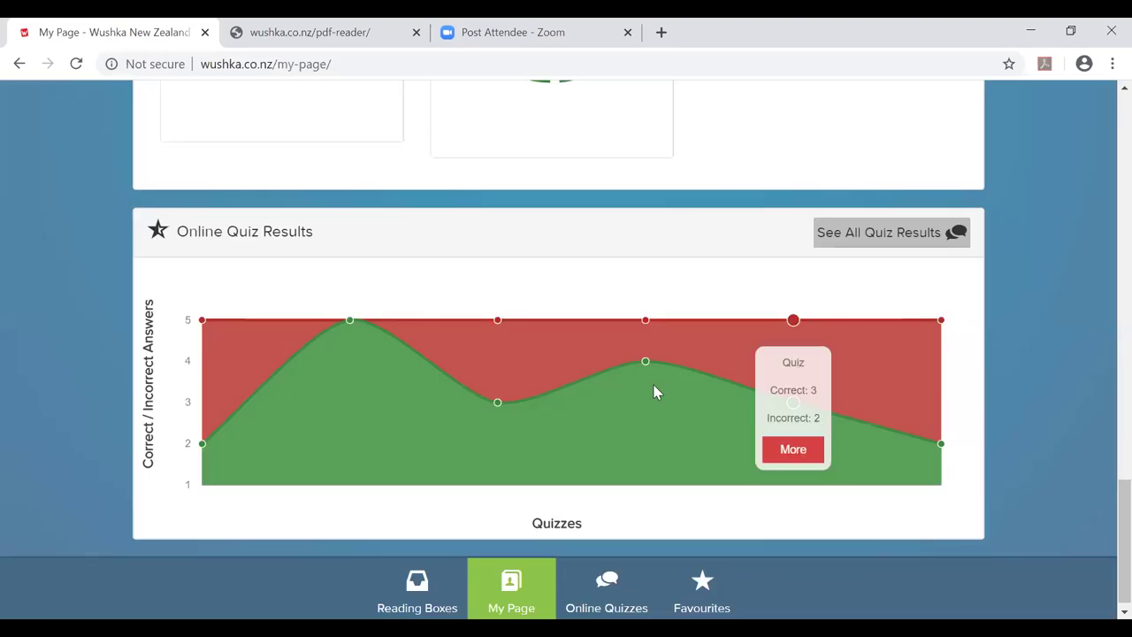
{"action": "mouse_move", "coordinate": [566, 378]}
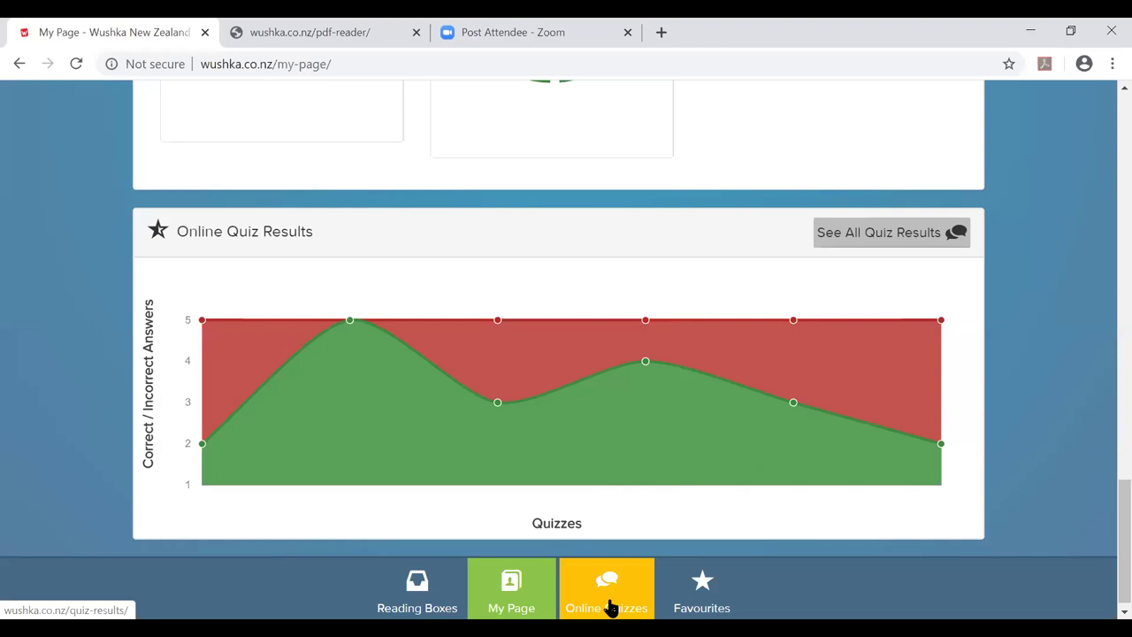
{"action": "scroll", "coordinate": [573, 456], "scroll_direction": "up", "scroll_amount": 15}
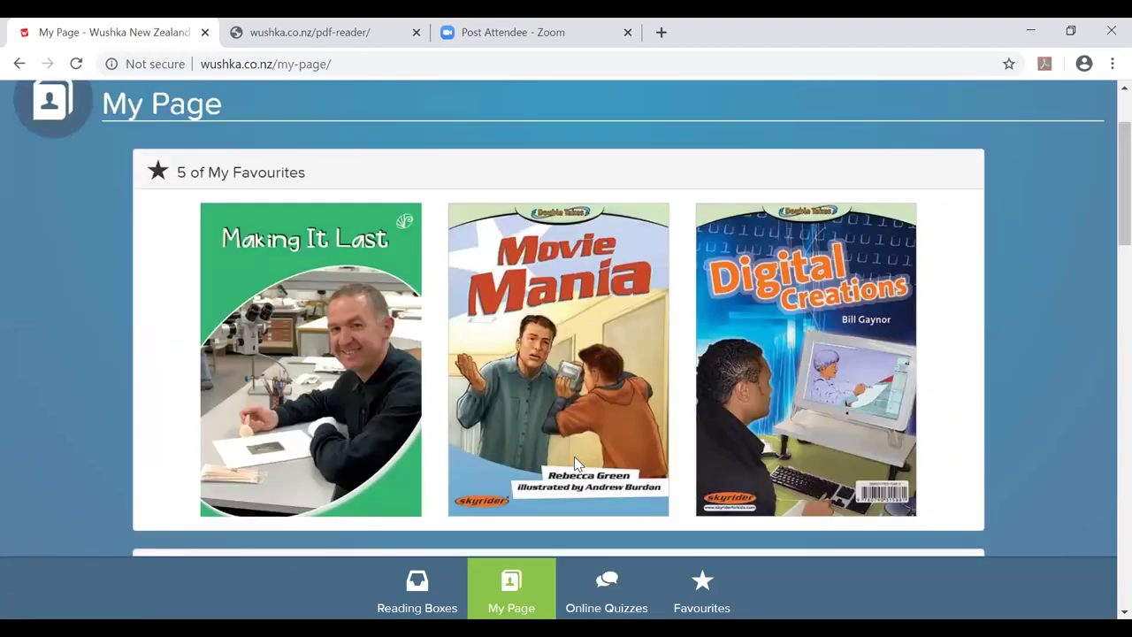
{"action": "scroll", "coordinate": [574, 466], "scroll_direction": "up", "scroll_amount": 2}
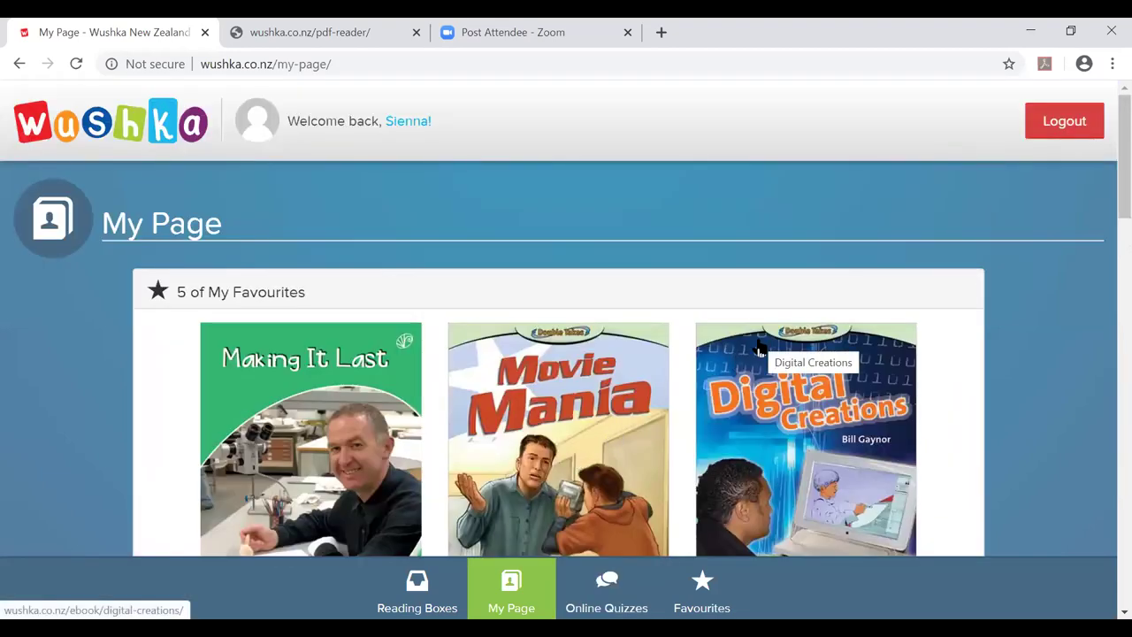
Open Energy of the Future from the Project China reading group and mark it as a favourite.
{"action": "left_click", "coordinate": [417, 602]}
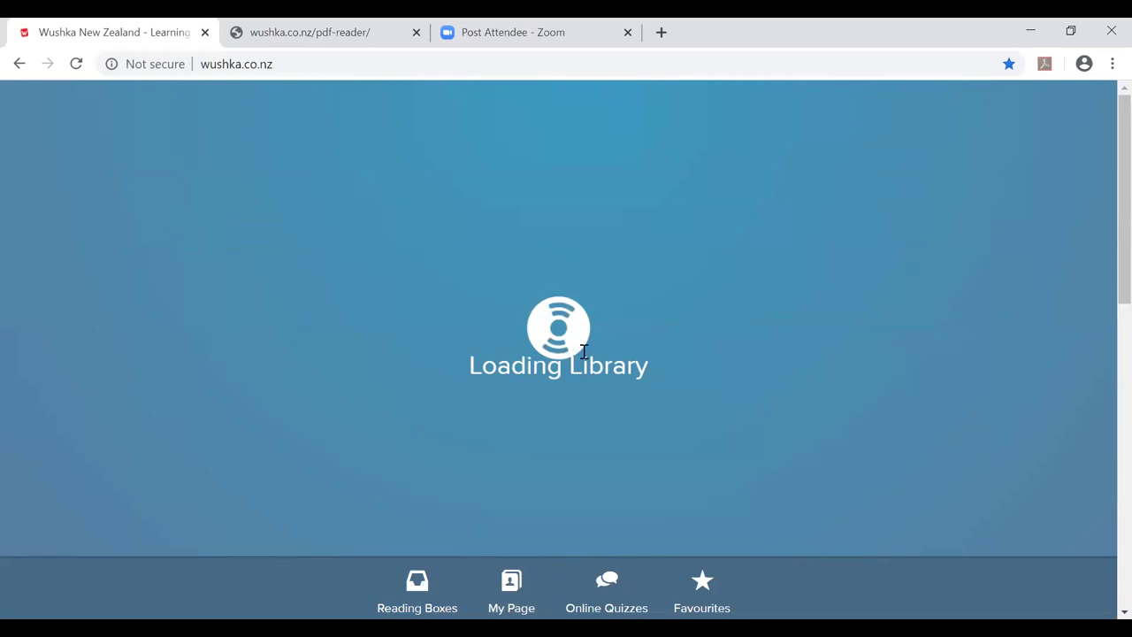
{"action": "scroll", "coordinate": [543, 361], "scroll_direction": "down", "scroll_amount": 1}
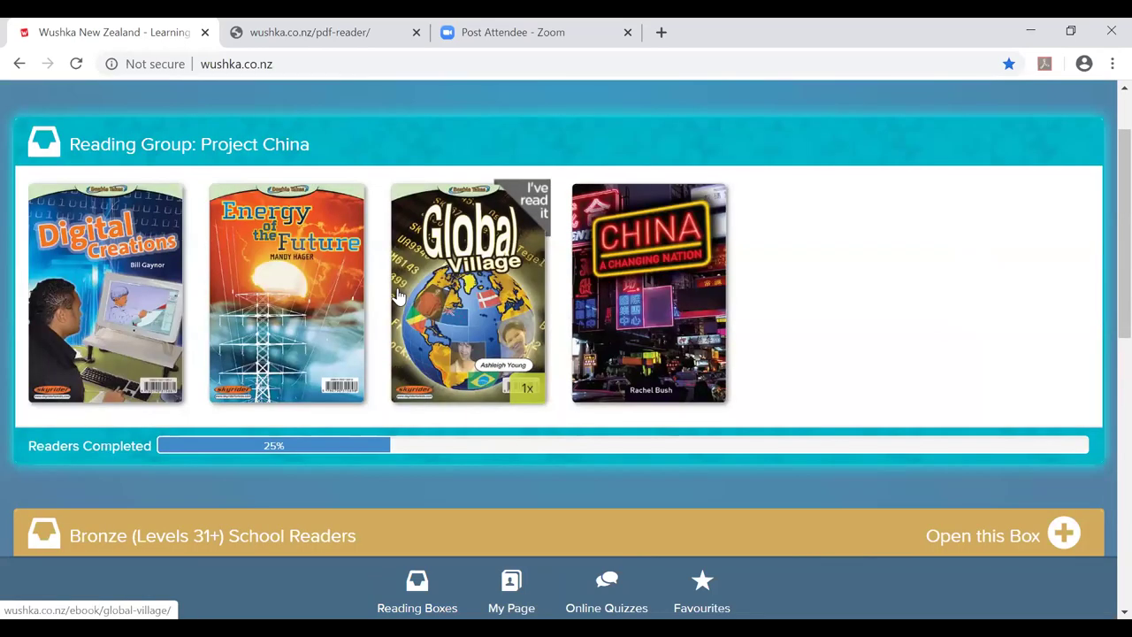
{"action": "left_click", "coordinate": [300, 296]}
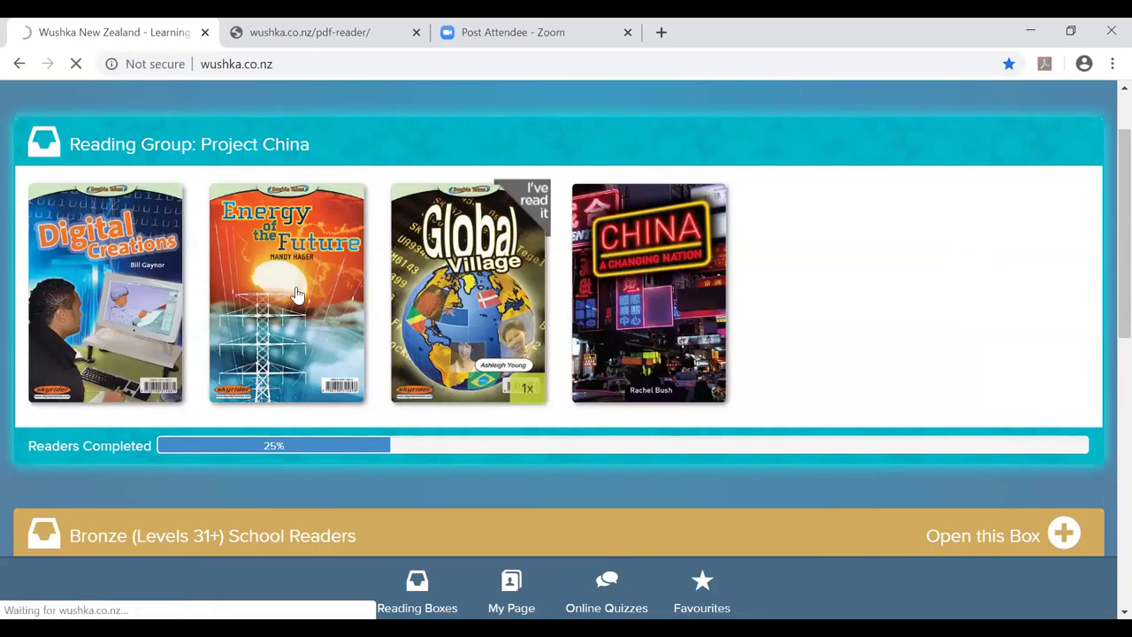
{"action": "scroll", "coordinate": [345, 316], "scroll_direction": "down", "scroll_amount": 3}
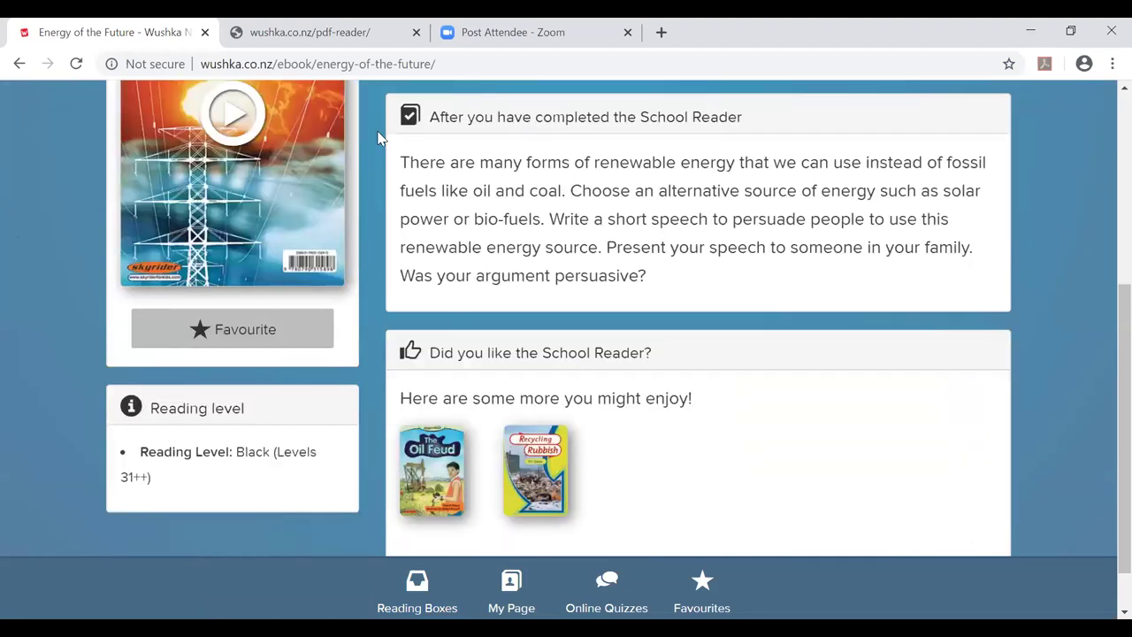
{"action": "scroll", "coordinate": [345, 124], "scroll_direction": "up", "scroll_amount": 2}
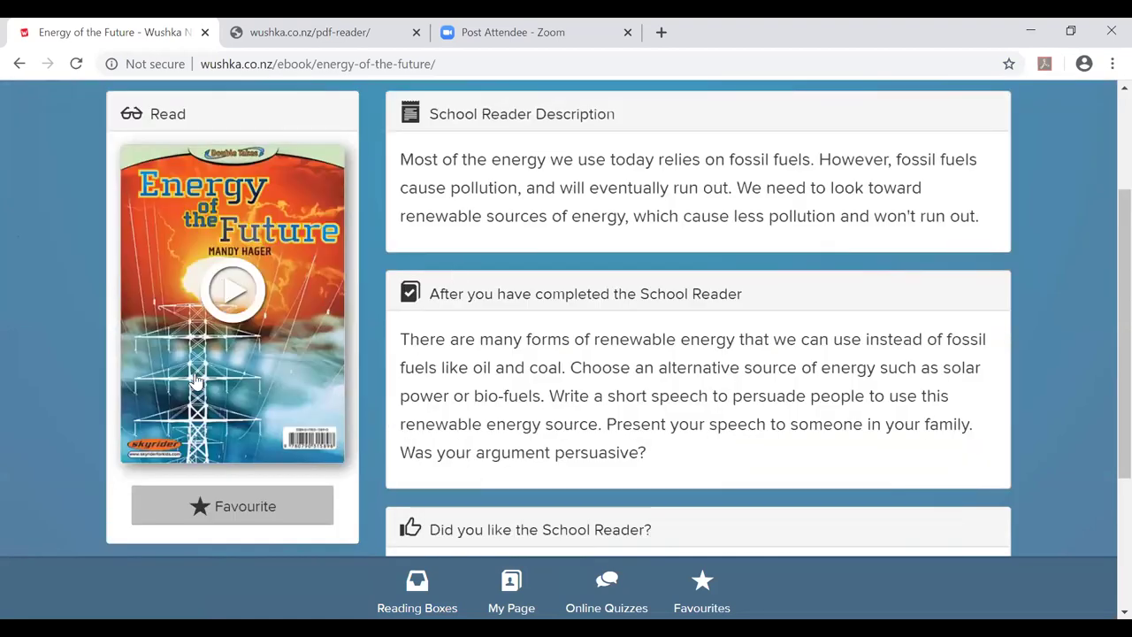
{"action": "left_click", "coordinate": [234, 523]}
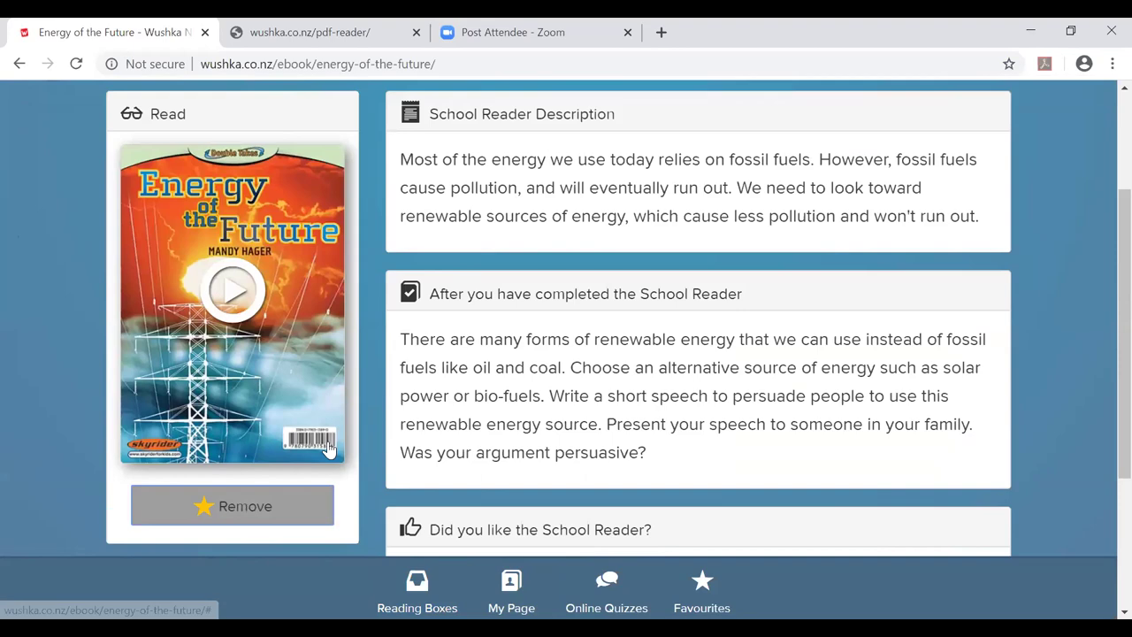
{"action": "scroll", "coordinate": [499, 350], "scroll_direction": "down", "scroll_amount": 2}
{"action": "scroll", "coordinate": [499, 350], "scroll_direction": "up", "scroll_amount": 3}
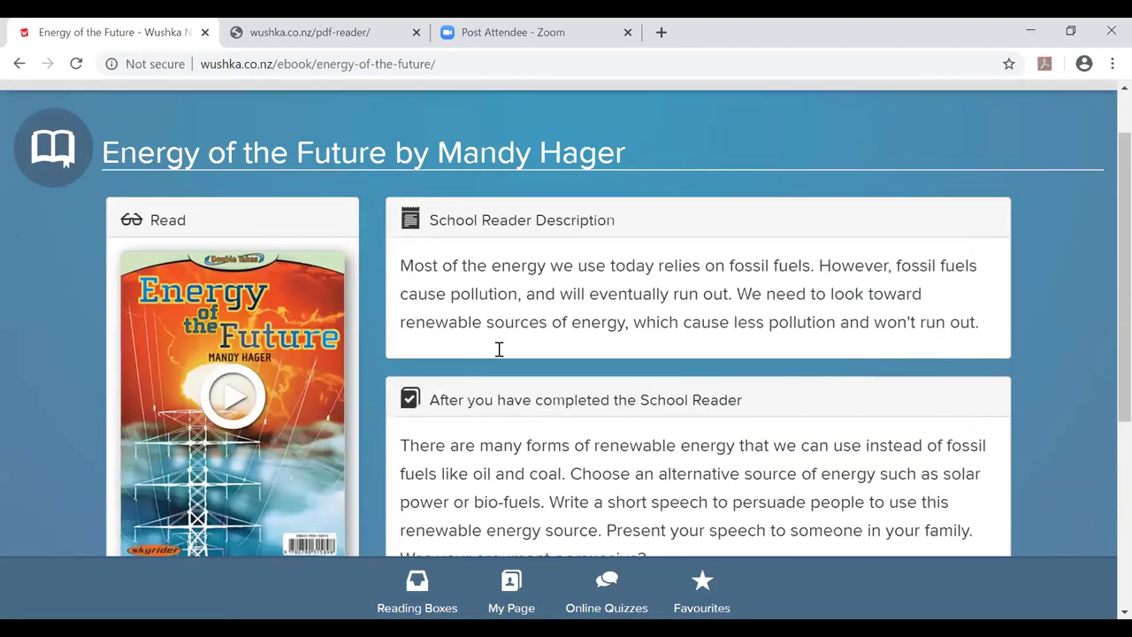
{"action": "scroll", "coordinate": [499, 349], "scroll_direction": "up", "scroll_amount": 1}
{"action": "scroll", "coordinate": [499, 356], "scroll_direction": "down", "scroll_amount": 2}
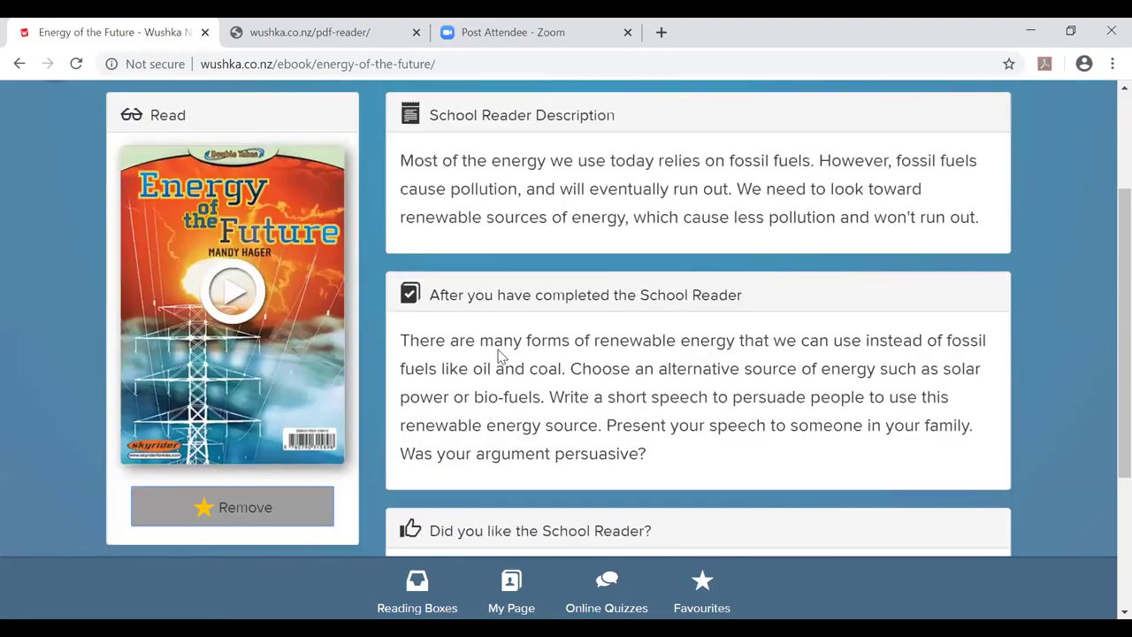
{"action": "scroll", "coordinate": [499, 356], "scroll_direction": "up", "scroll_amount": 2}
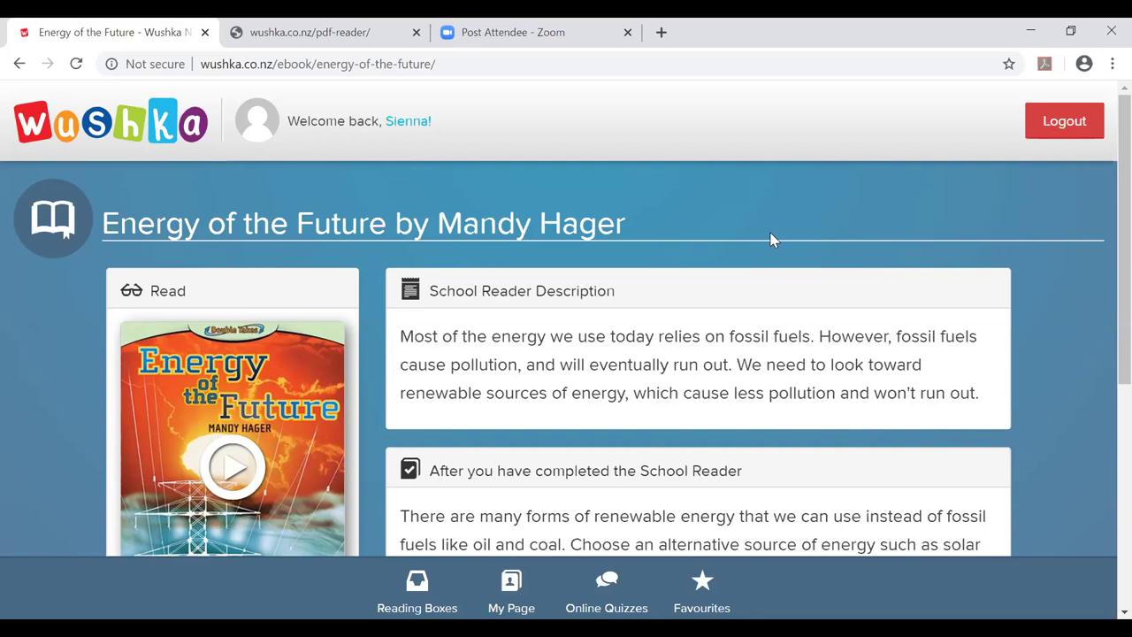
Log the student out, then sign in to the teacher account with the saved username and password.
{"action": "left_click", "coordinate": [1069, 127]}
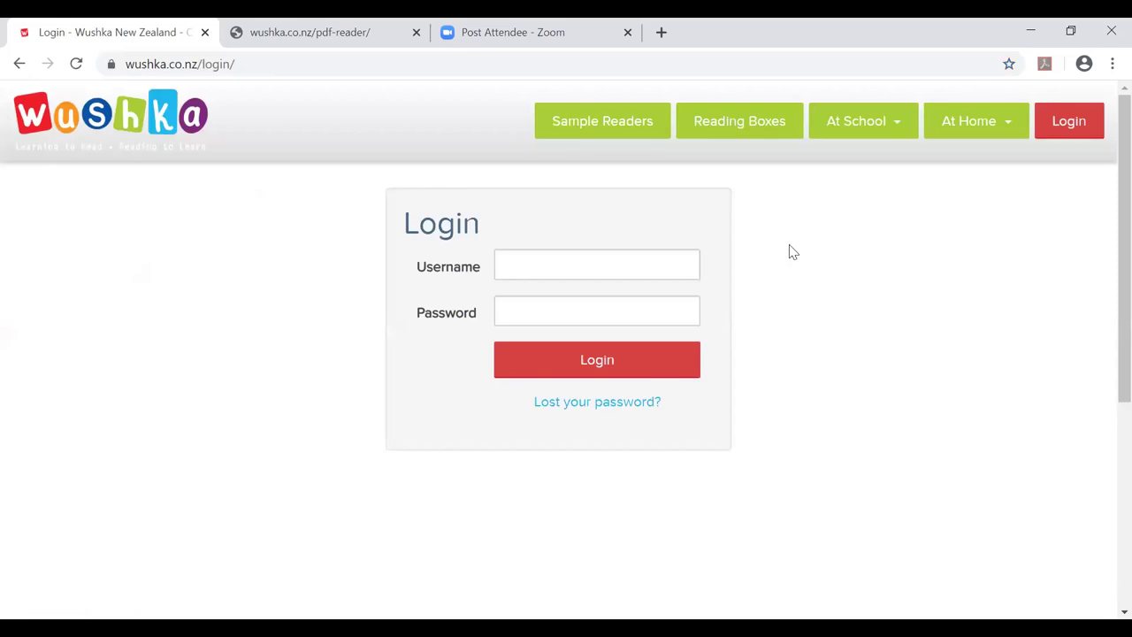
{"action": "left_click", "coordinate": [1068, 130]}
{"action": "left_click", "coordinate": [592, 262]}
{"action": "left_click", "coordinate": [555, 340]}
{"action": "left_click", "coordinate": [544, 308]}
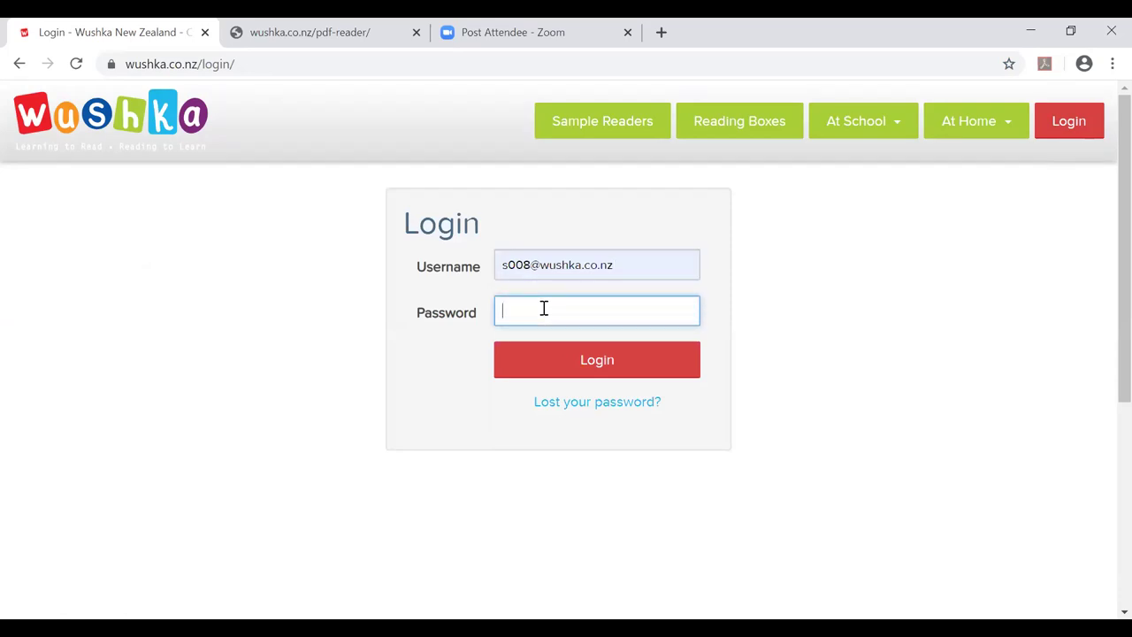
{"action": "type", "text": "•••••••••"}
{"action": "left_click", "coordinate": [522, 363]}
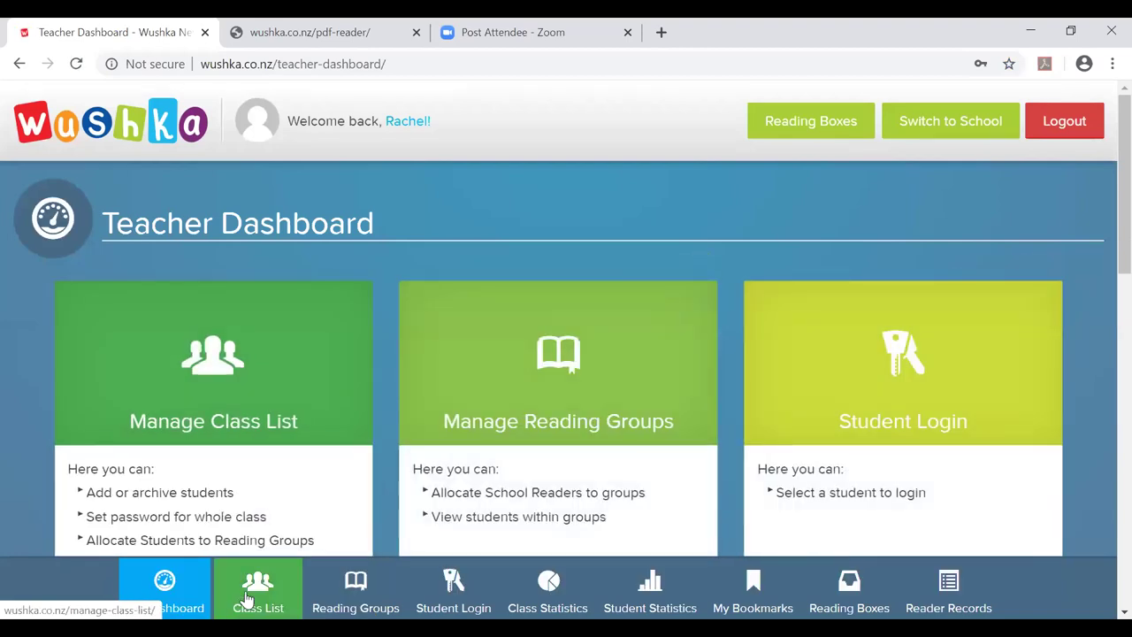
Open Manage Class Lists and review the K-6 Diamonds students' reading levels and groups.
{"action": "left_click", "coordinate": [256, 584]}
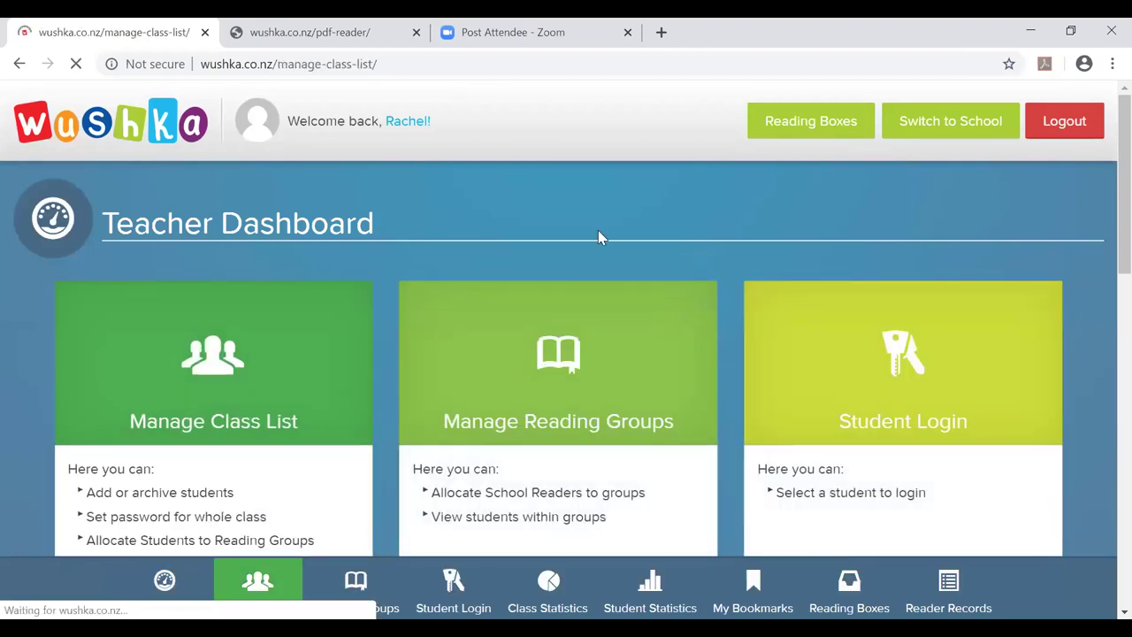
{"action": "scroll", "coordinate": [875, 220], "scroll_direction": "down", "scroll_amount": 2}
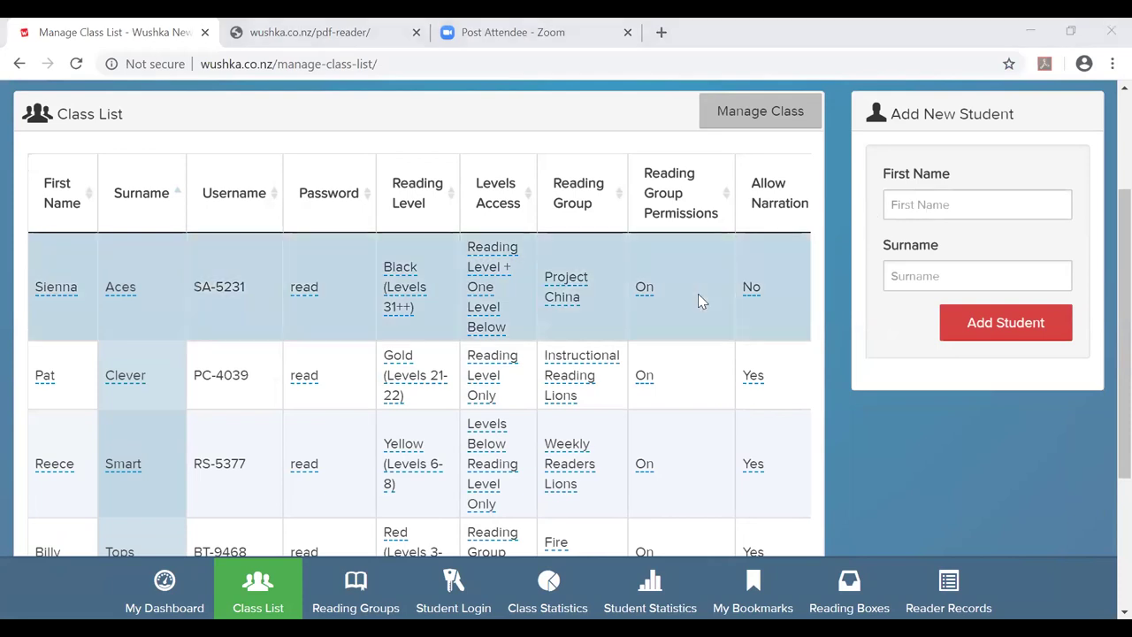
{"action": "scroll", "coordinate": [162, 268], "scroll_direction": "up", "scroll_amount": 1}
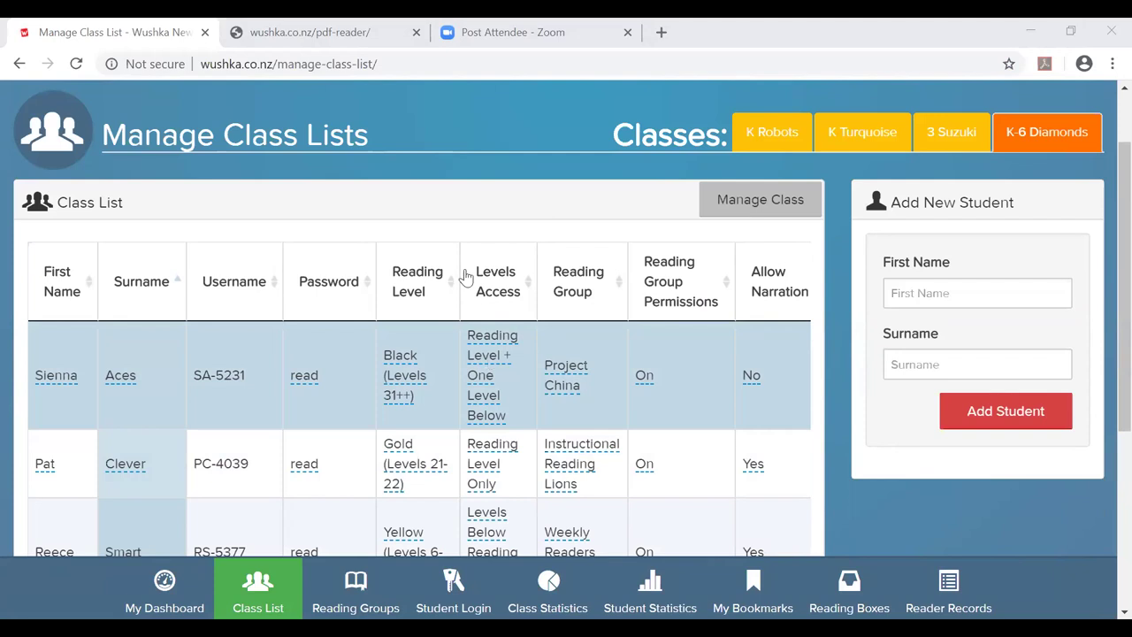
{"action": "triple_click", "coordinate": [463, 202]}
{"action": "left_click", "coordinate": [464, 202]}
{"action": "triple_click", "coordinate": [448, 208]}
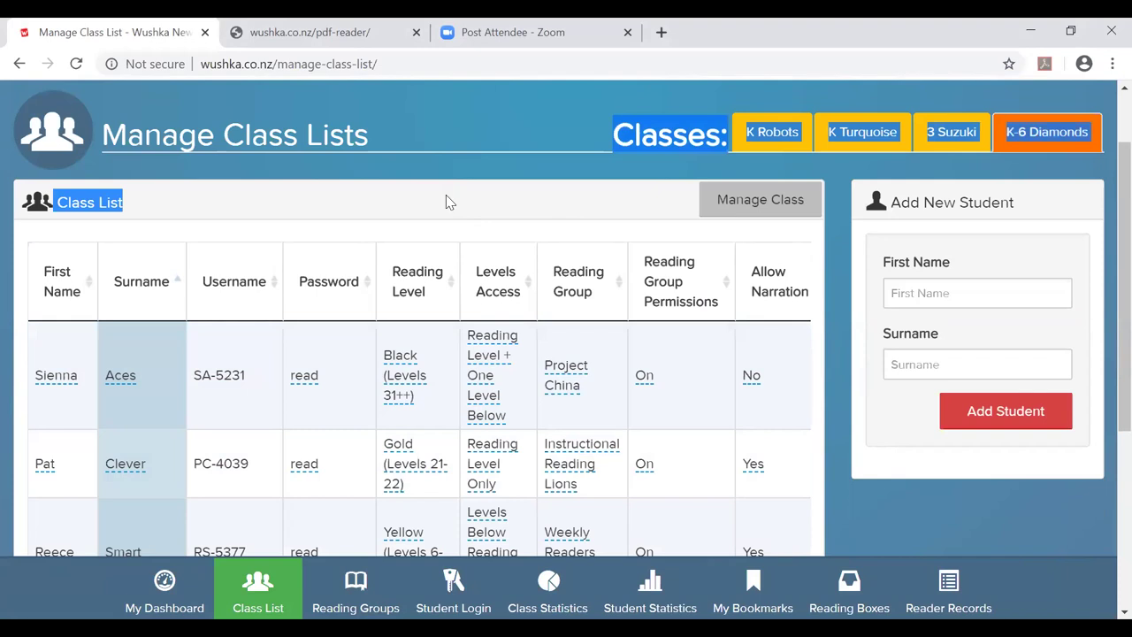
{"action": "left_click", "coordinate": [445, 202]}
{"action": "scroll", "coordinate": [443, 195], "scroll_direction": "down", "scroll_amount": 2}
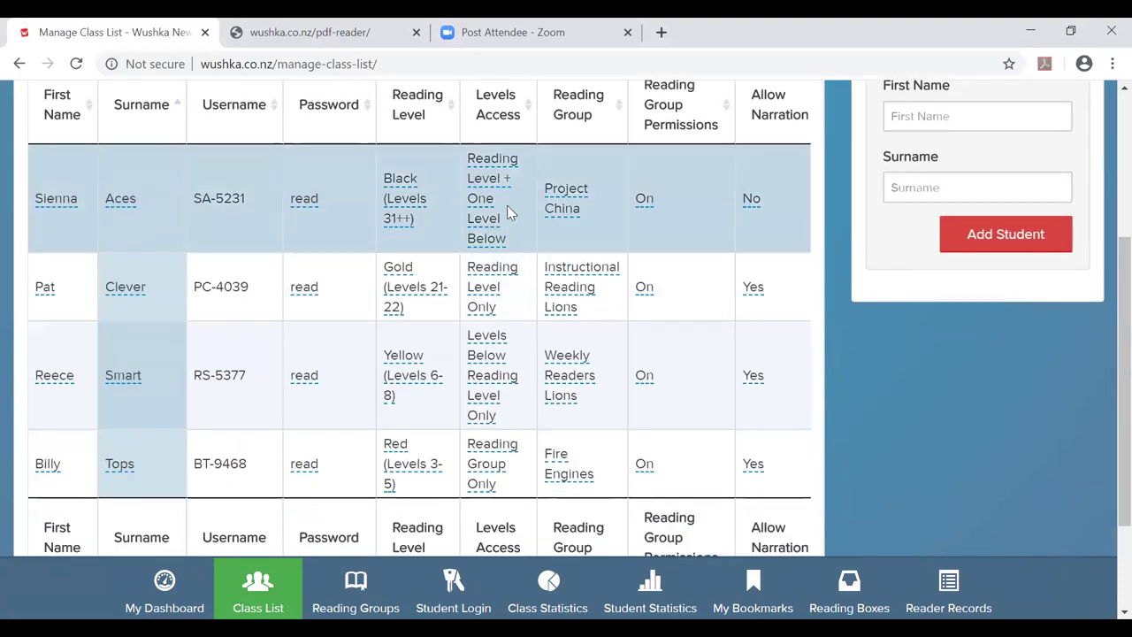
{"action": "left_click", "coordinate": [480, 207]}
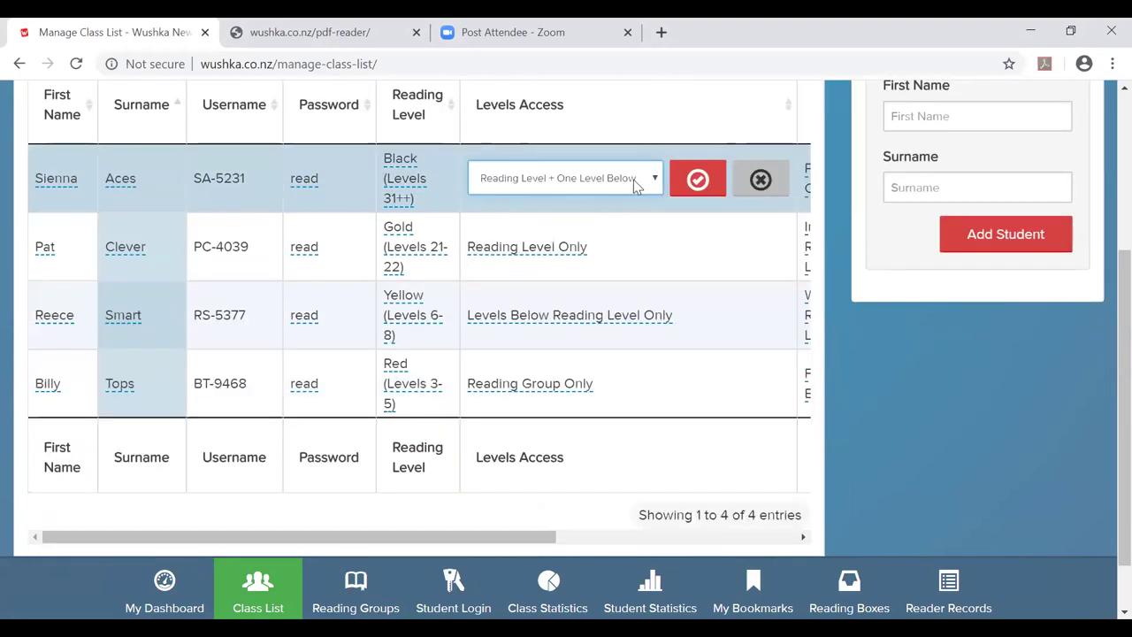
{"action": "left_click", "coordinate": [659, 180]}
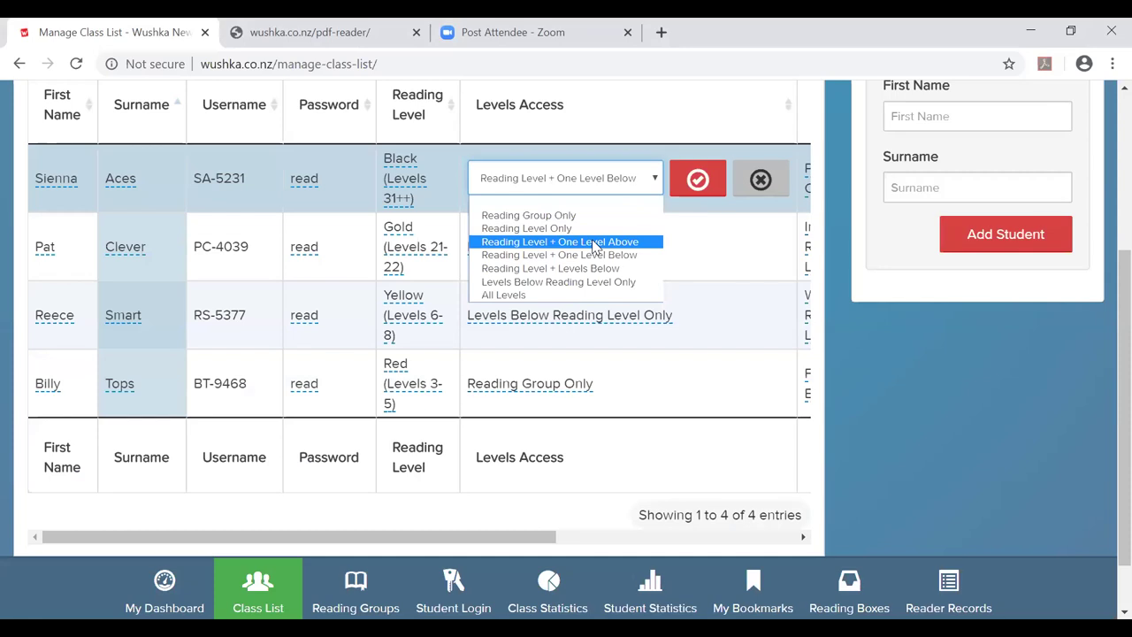
{"action": "left_click", "coordinate": [593, 241]}
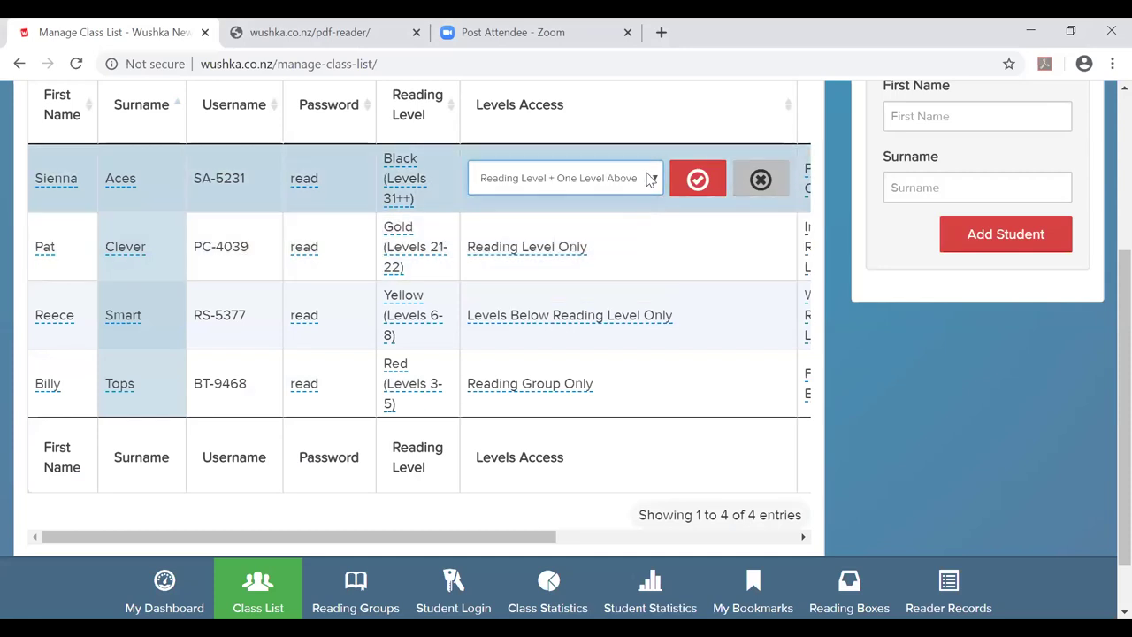
{"action": "left_click", "coordinate": [652, 178]}
{"action": "left_click", "coordinate": [611, 255]}
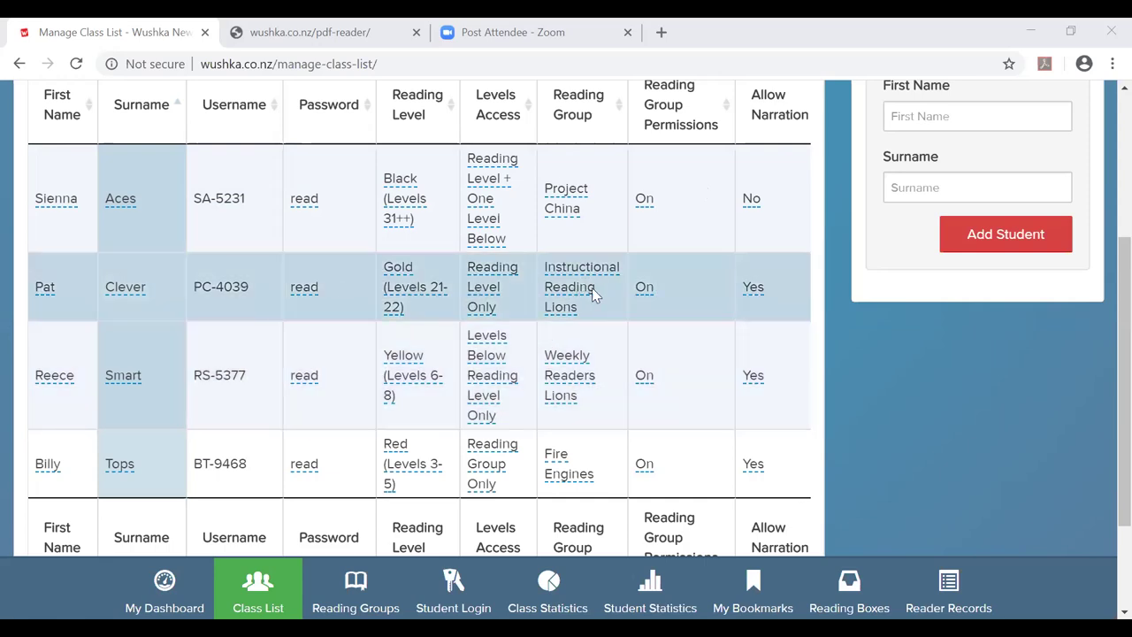
Move the Gold-level student into the Weekly Readers Lions reading group.
{"action": "left_click", "coordinate": [560, 293]}
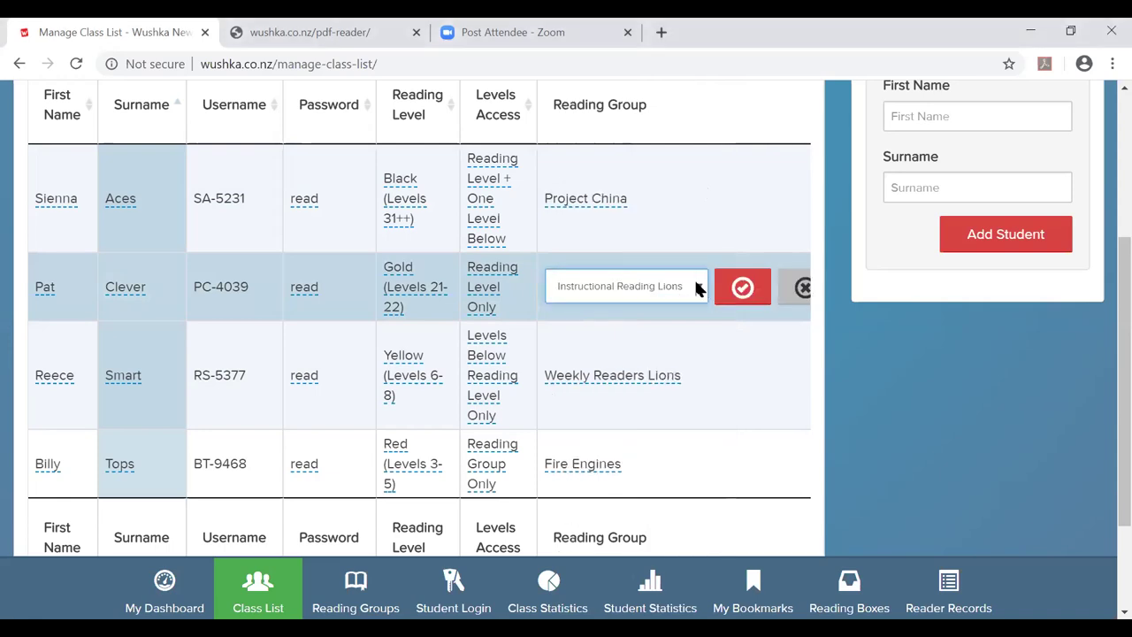
{"action": "left_click", "coordinate": [698, 286]}
{"action": "left_click", "coordinate": [661, 390]}
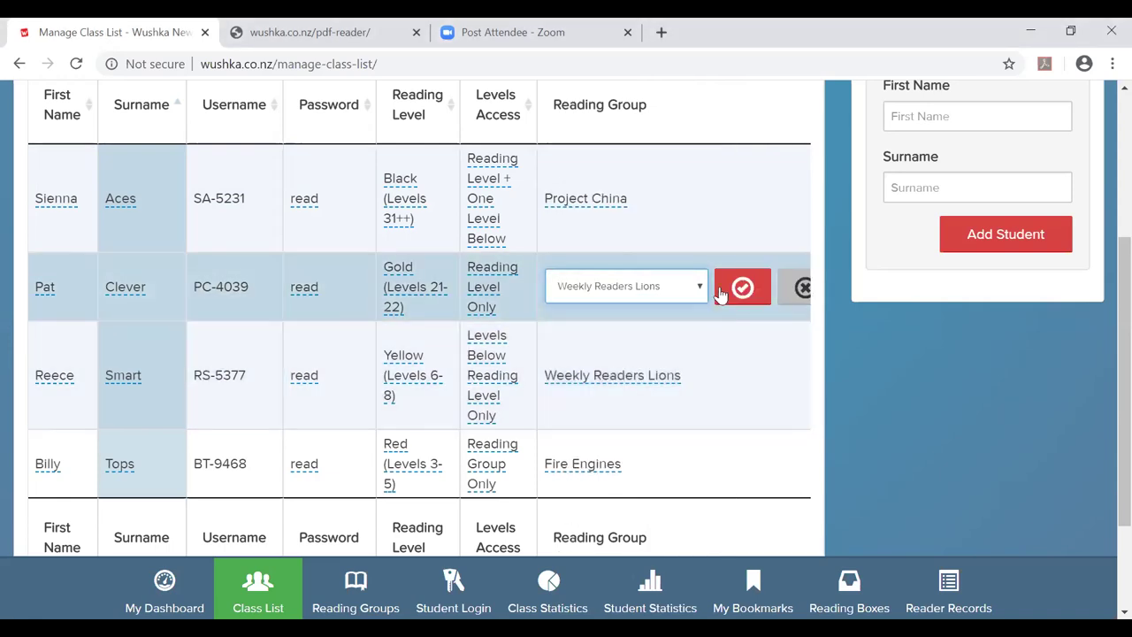
{"action": "left_click", "coordinate": [646, 321]}
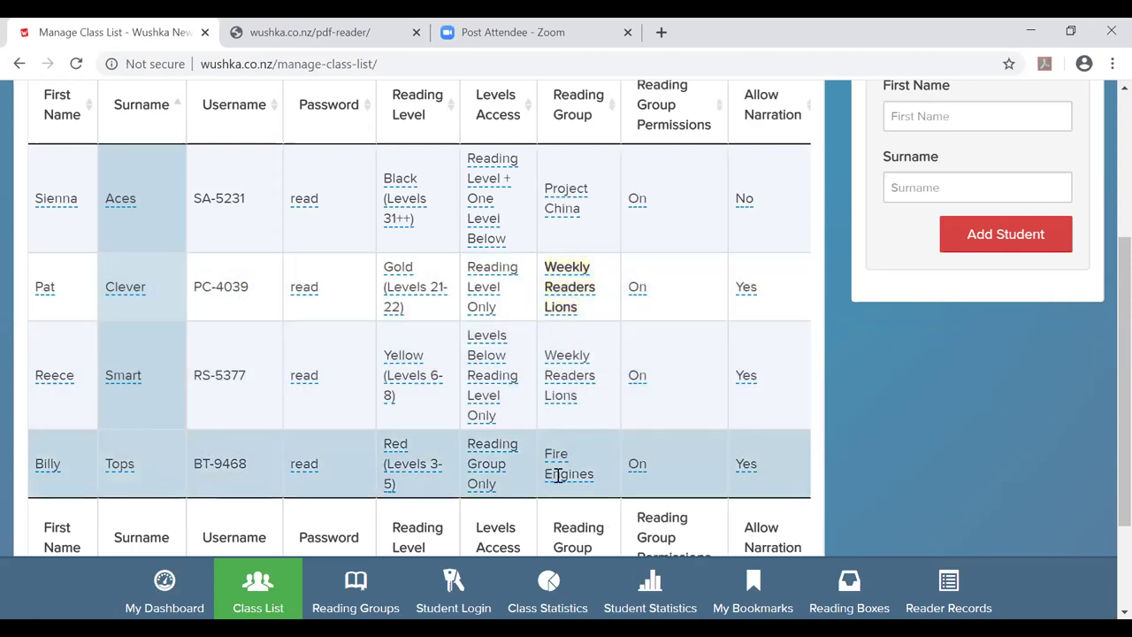
Move the Red-level student into the Reading Support reading group.
{"action": "left_click", "coordinate": [559, 475]}
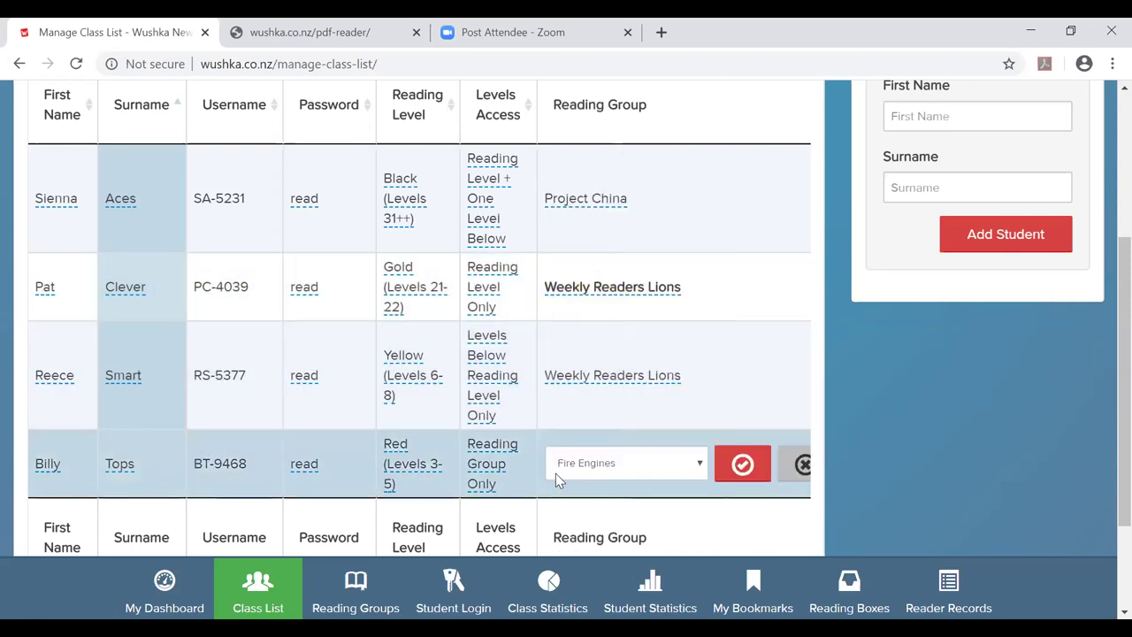
{"action": "left_click", "coordinate": [698, 464]}
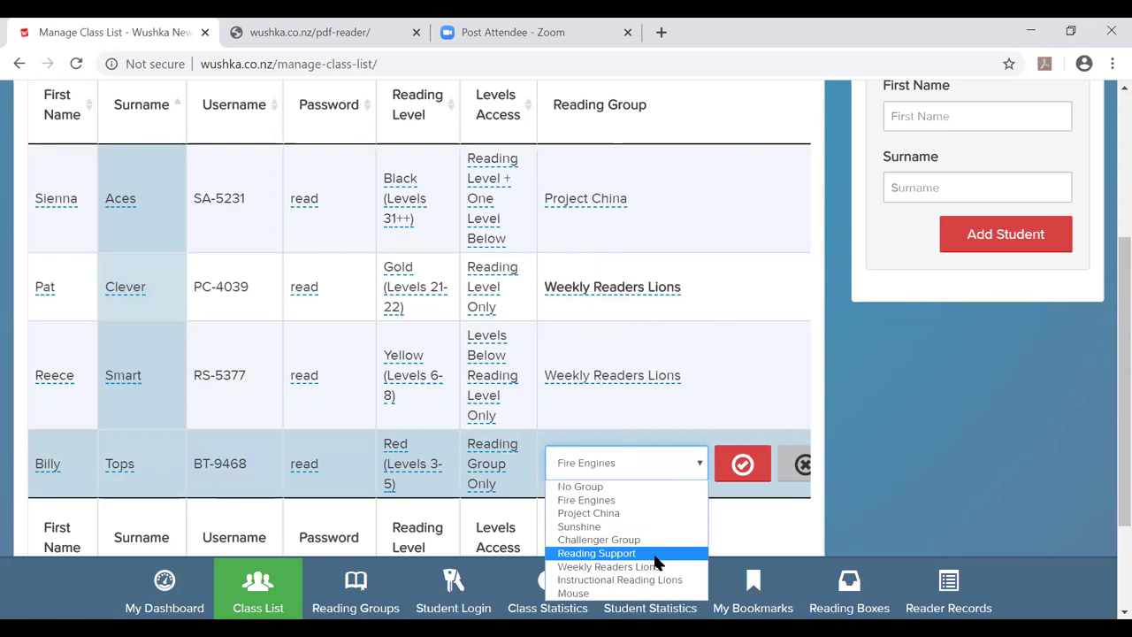
{"action": "left_click", "coordinate": [655, 555]}
{"action": "left_click", "coordinate": [736, 463]}
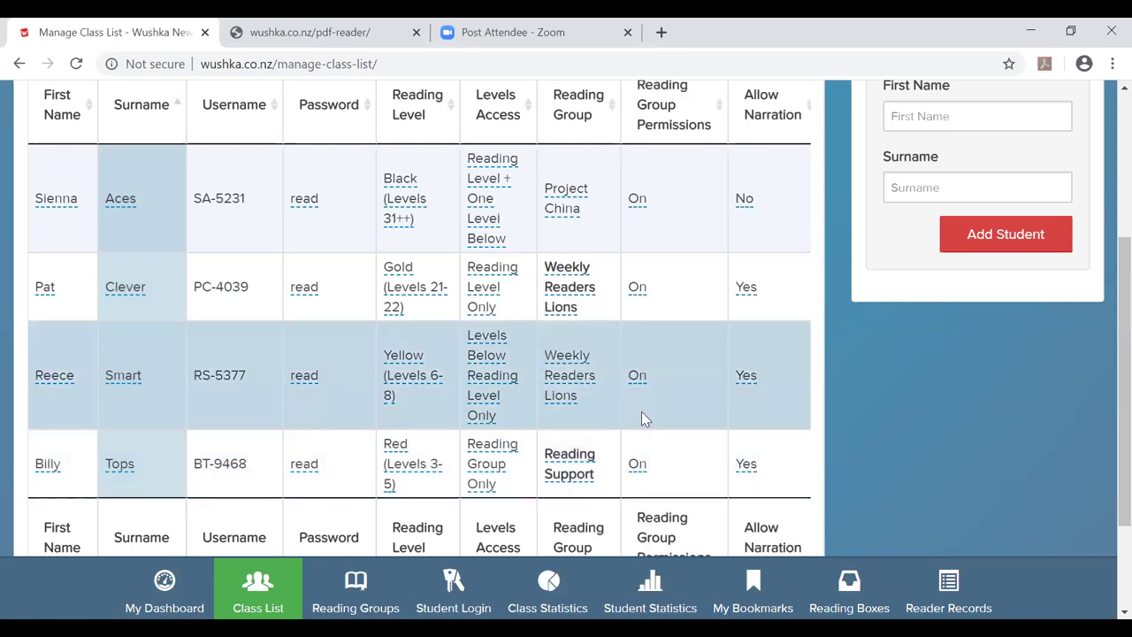
{"action": "scroll", "coordinate": [641, 411], "scroll_direction": "down", "scroll_amount": 1}
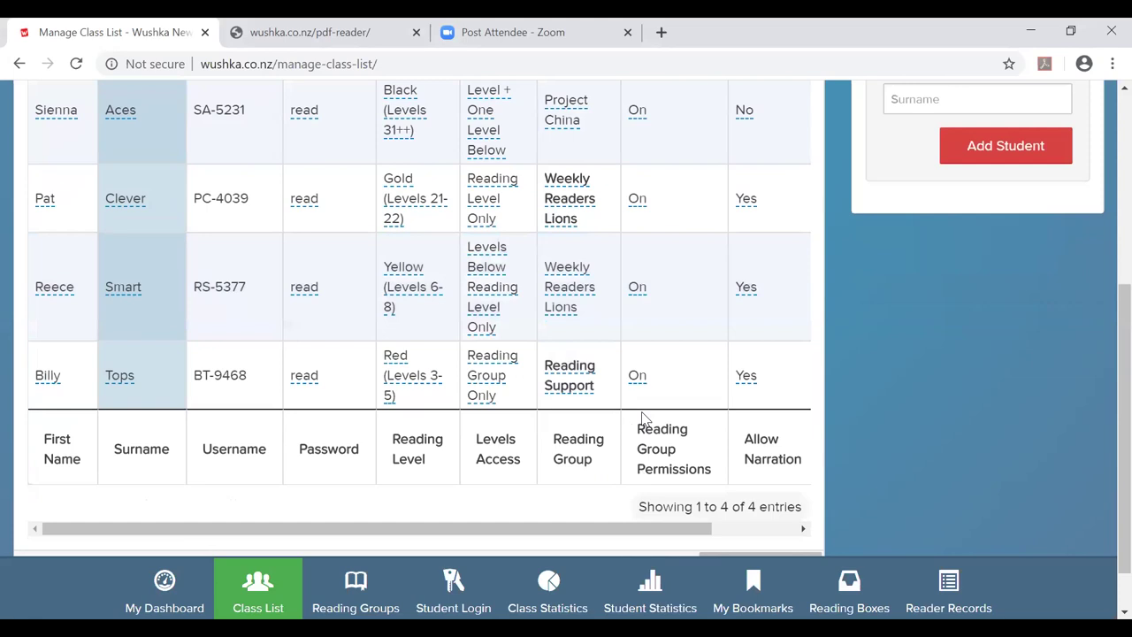
{"action": "scroll", "coordinate": [644, 417], "scroll_direction": "up", "scroll_amount": 2}
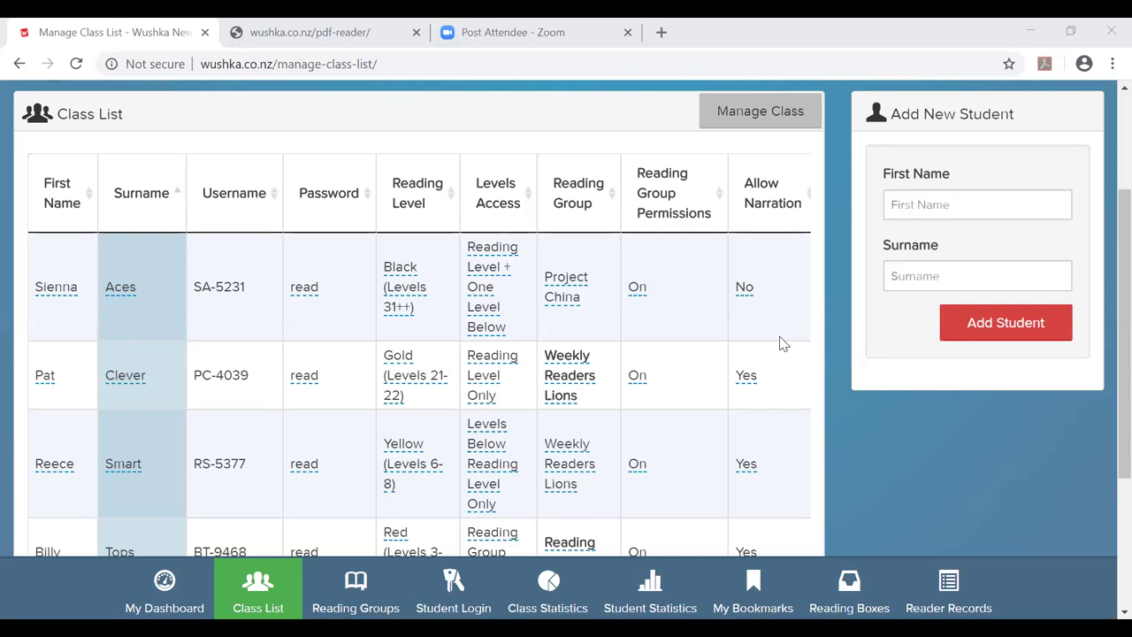
Browse the Reading Boxes library through the Magenta, Yellow, Blue and Green school reader boxes.
{"action": "left_click", "coordinate": [849, 588]}
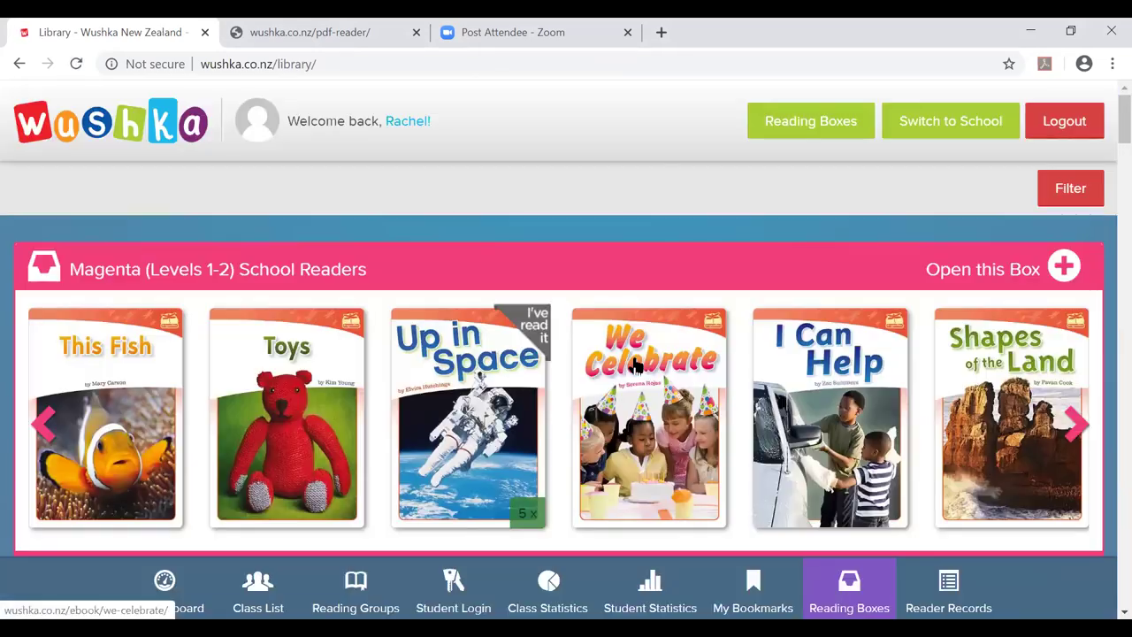
{"action": "scroll", "coordinate": [457, 403], "scroll_direction": "down", "scroll_amount": 8}
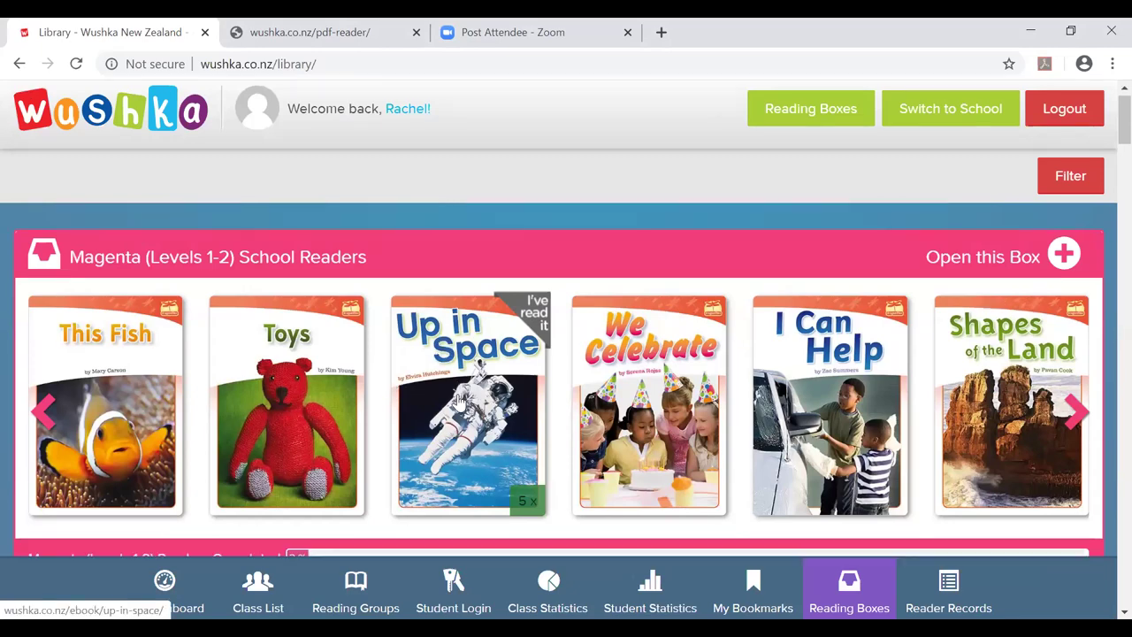
{"action": "scroll", "coordinate": [457, 400], "scroll_direction": "down", "scroll_amount": 3}
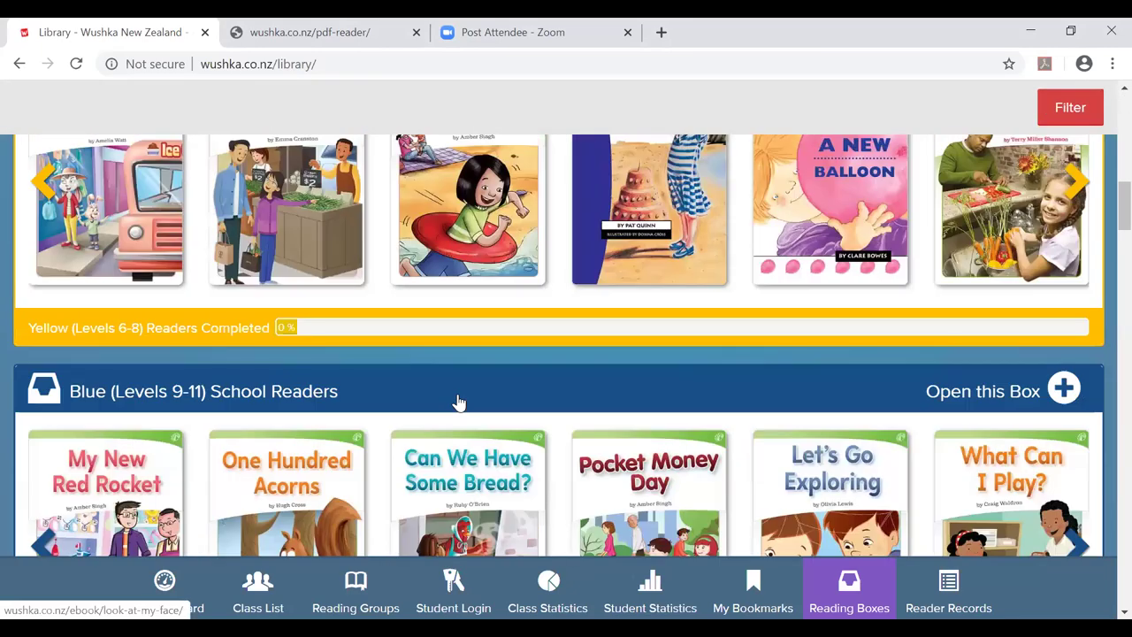
{"action": "scroll", "coordinate": [457, 395], "scroll_direction": "down", "scroll_amount": 3}
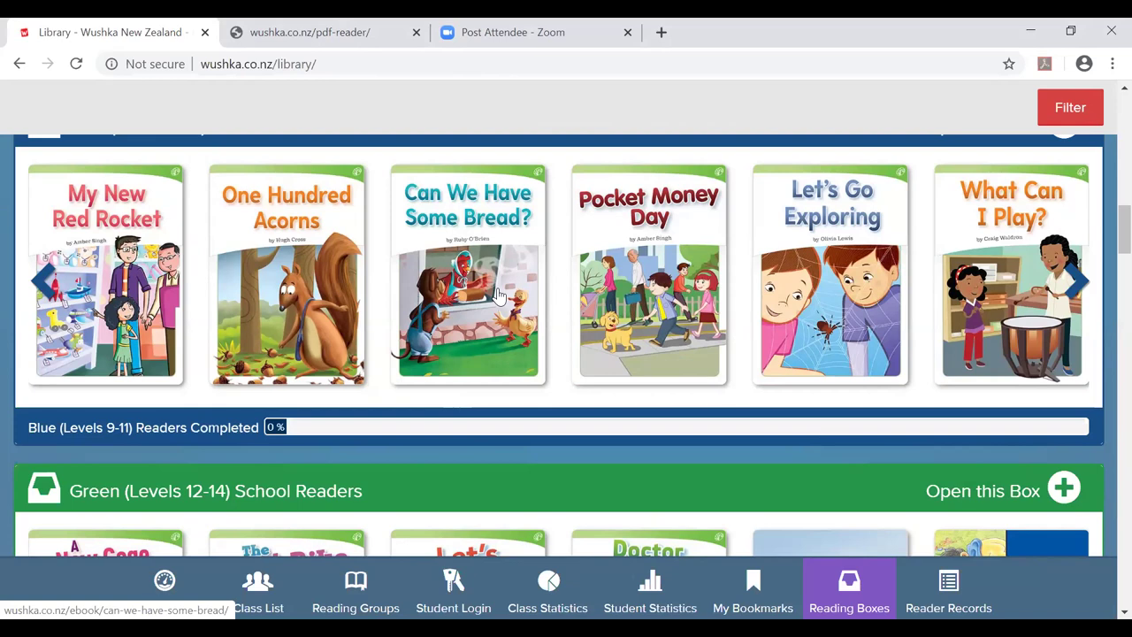
{"action": "scroll", "coordinate": [498, 294], "scroll_direction": "down", "scroll_amount": 5}
{"action": "scroll", "coordinate": [498, 294], "scroll_direction": "up", "scroll_amount": 6}
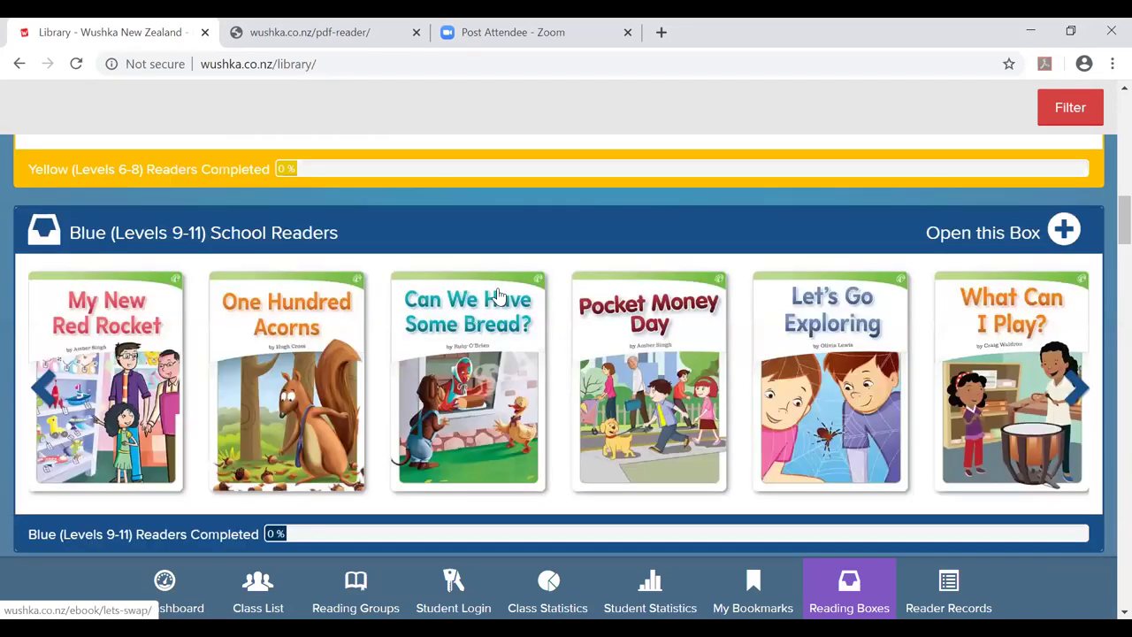
{"action": "scroll", "coordinate": [498, 294], "scroll_direction": "up", "scroll_amount": 5}
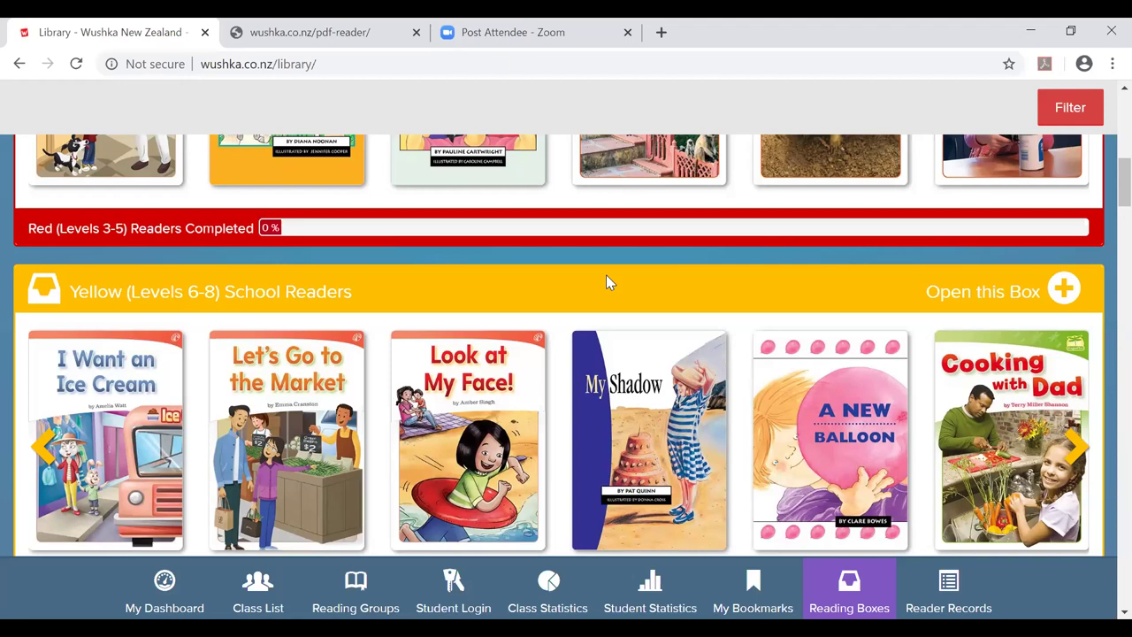
Return to the class list and look over each student's reading level and group.
{"action": "left_click", "coordinate": [265, 597]}
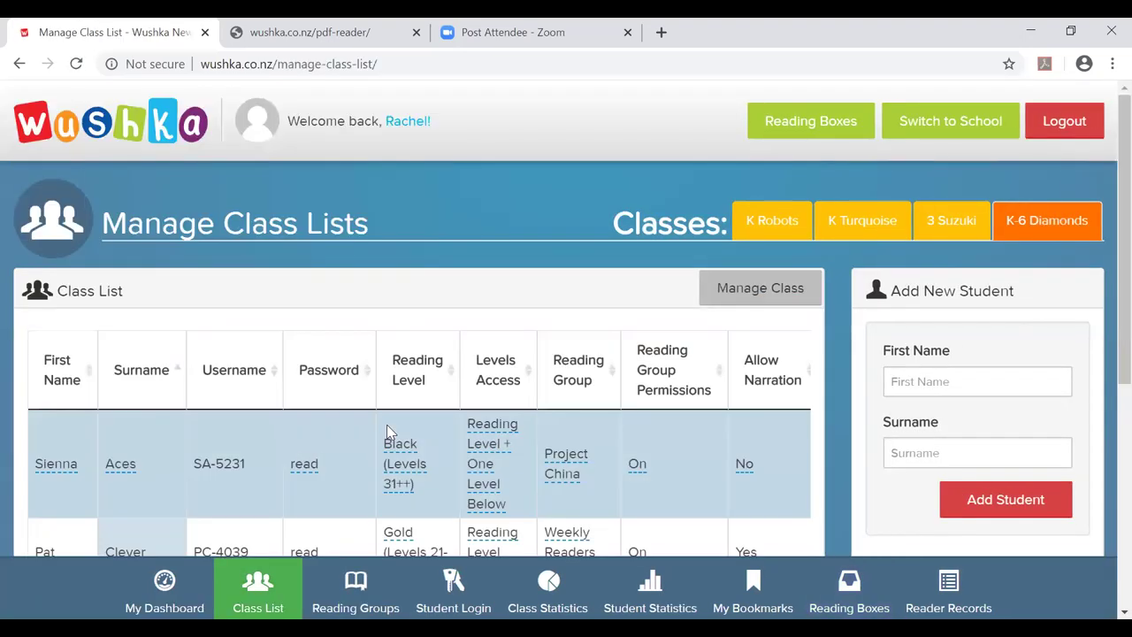
{"action": "scroll", "coordinate": [404, 421], "scroll_direction": "down", "scroll_amount": 3}
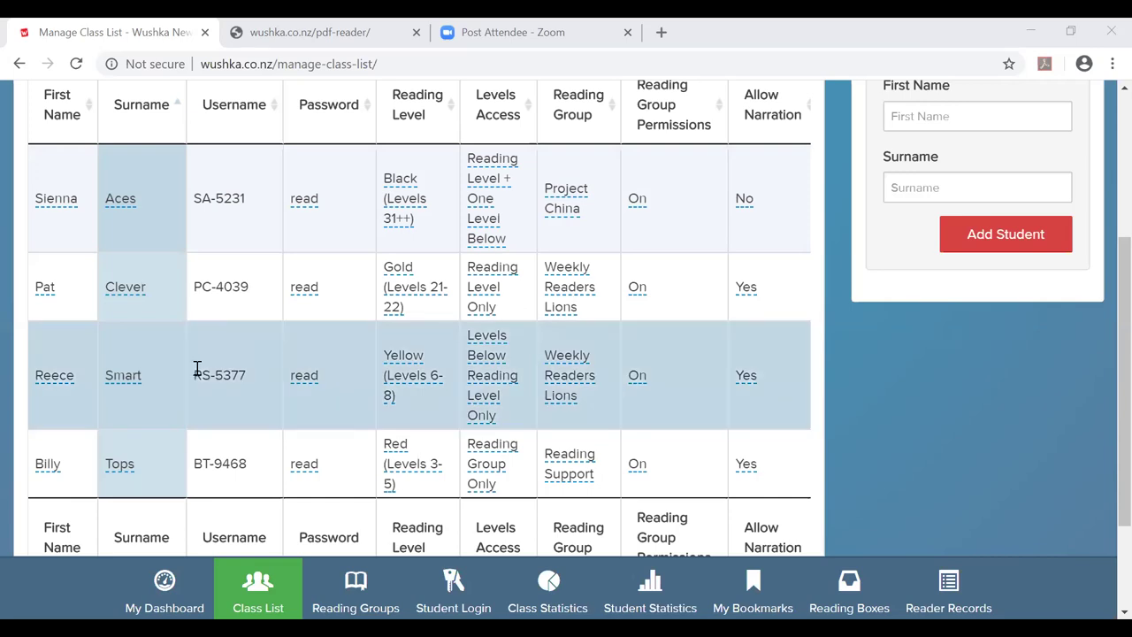
{"action": "scroll", "coordinate": [196, 368], "scroll_direction": "up", "scroll_amount": 1}
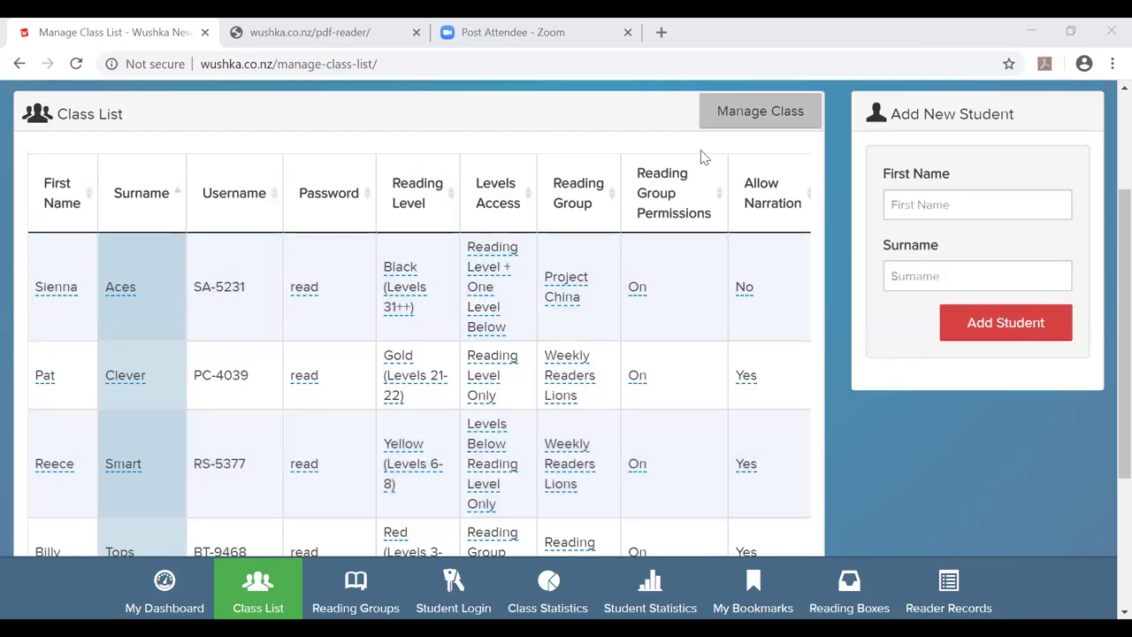
{"action": "scroll", "coordinate": [704, 156], "scroll_direction": "up", "scroll_amount": 2}
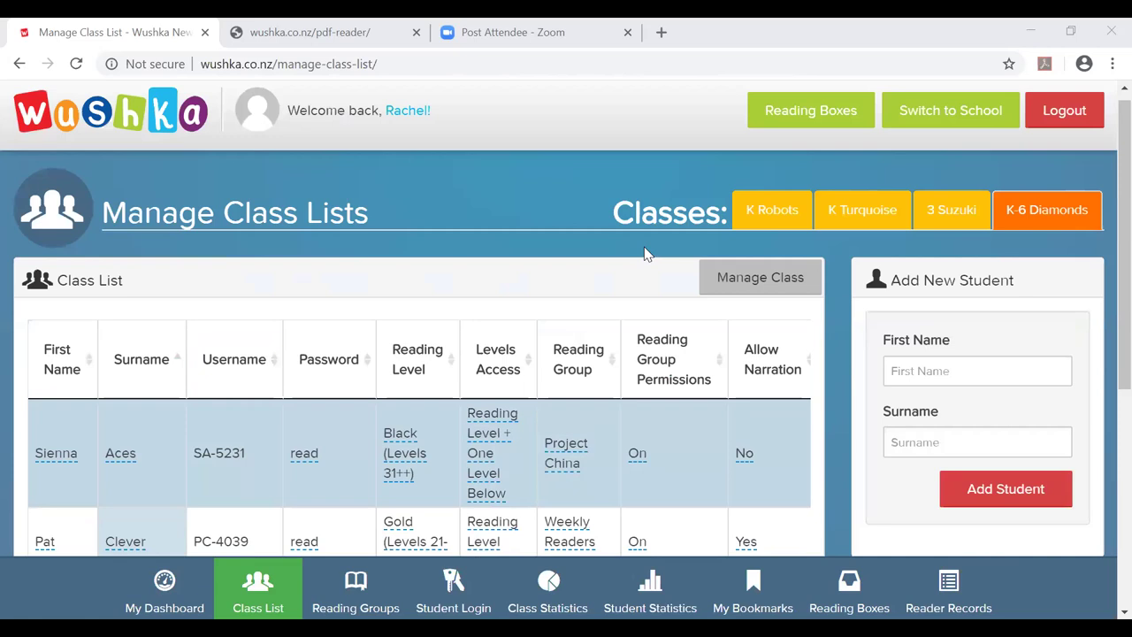
Create a new reading group named EaLD from the Manage Class options.
{"action": "left_click", "coordinate": [743, 290]}
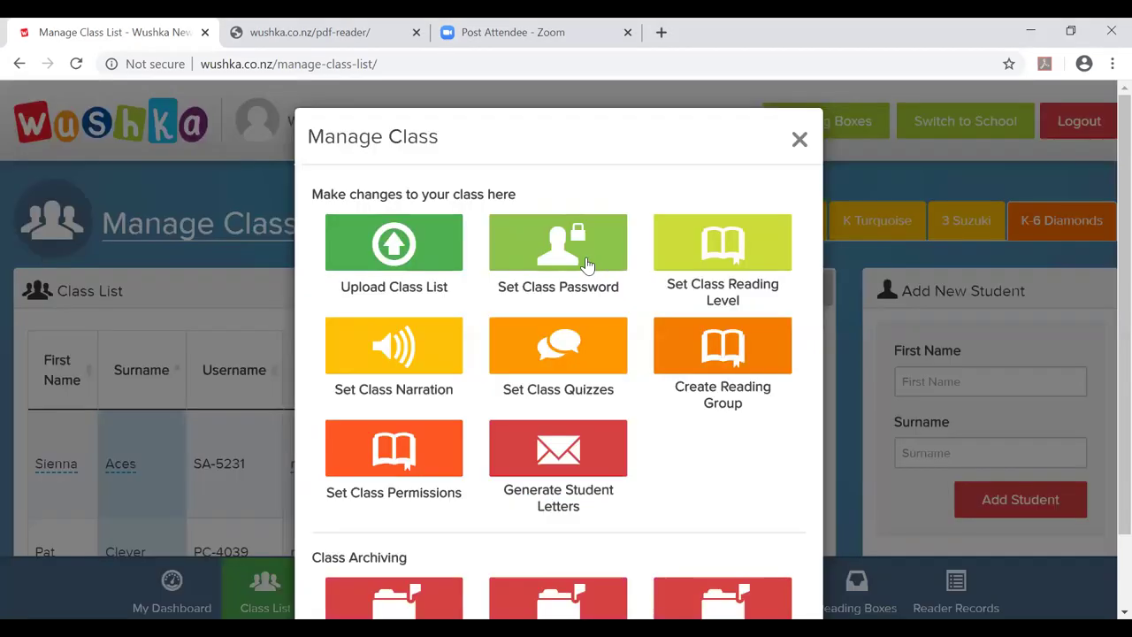
{"action": "left_click", "coordinate": [715, 363]}
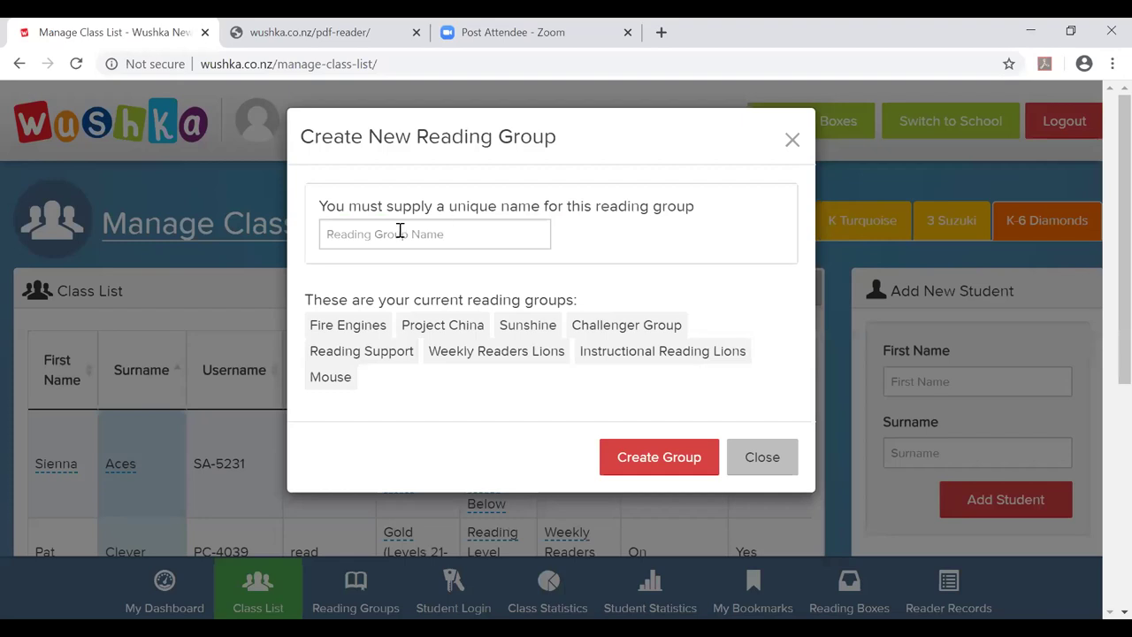
{"action": "left_click", "coordinate": [400, 231]}
{"action": "type", "text": "E"}
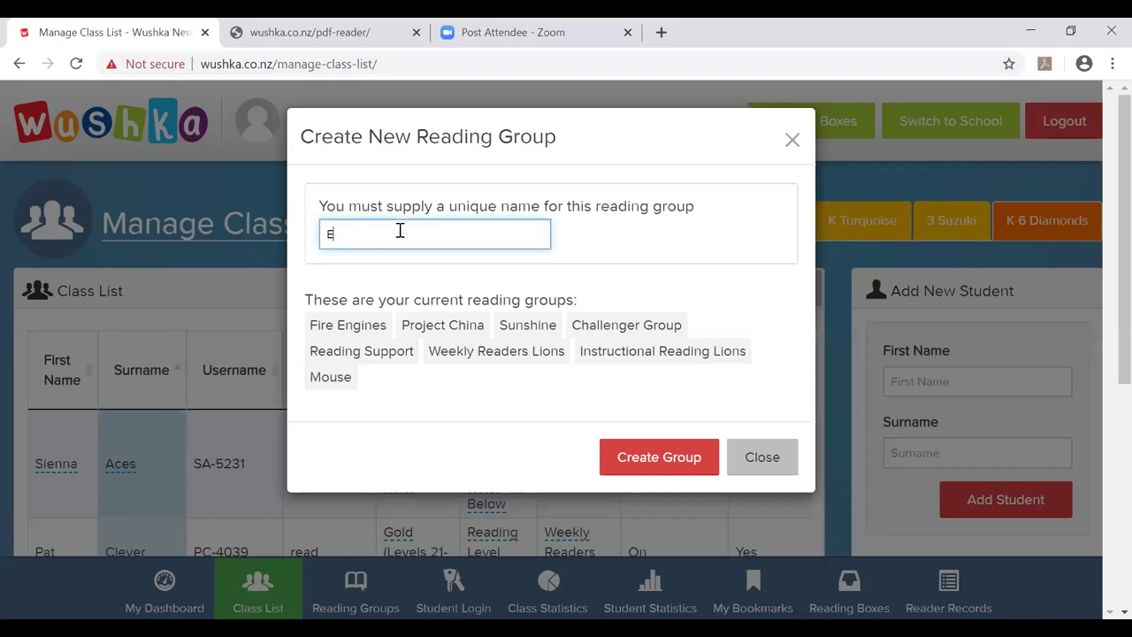
{"action": "type", "text": "aLD"}
{"action": "left_click", "coordinate": [682, 457]}
Reassign the student in Reading Support to the EaLD reading group.
{"action": "scroll", "coordinate": [641, 294], "scroll_direction": "down", "scroll_amount": 5}
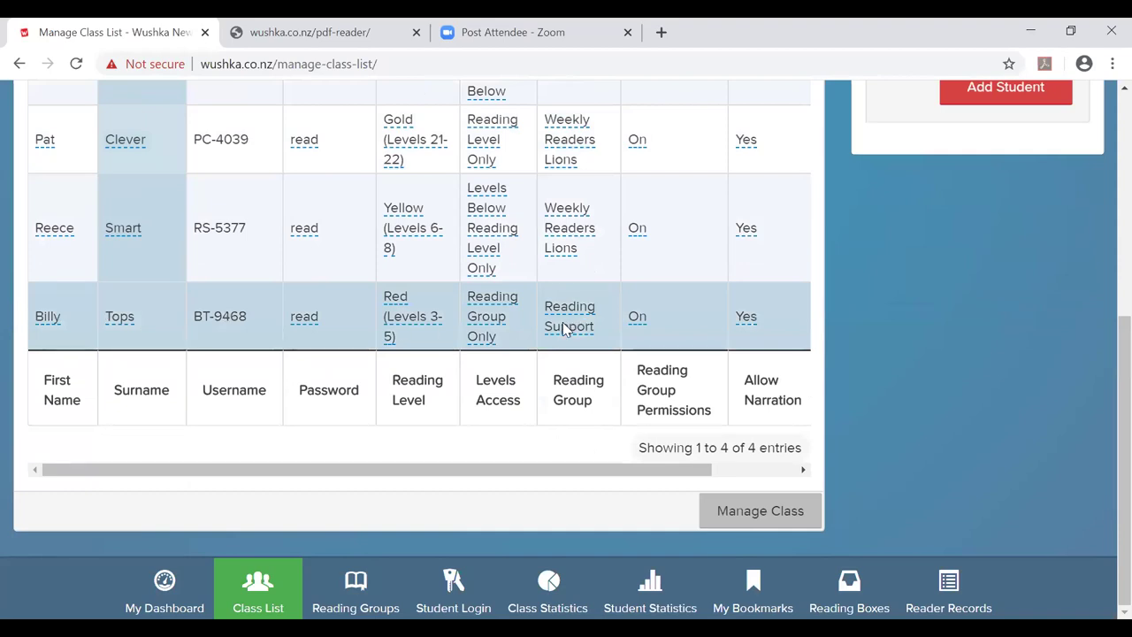
{"action": "left_click", "coordinate": [566, 325]}
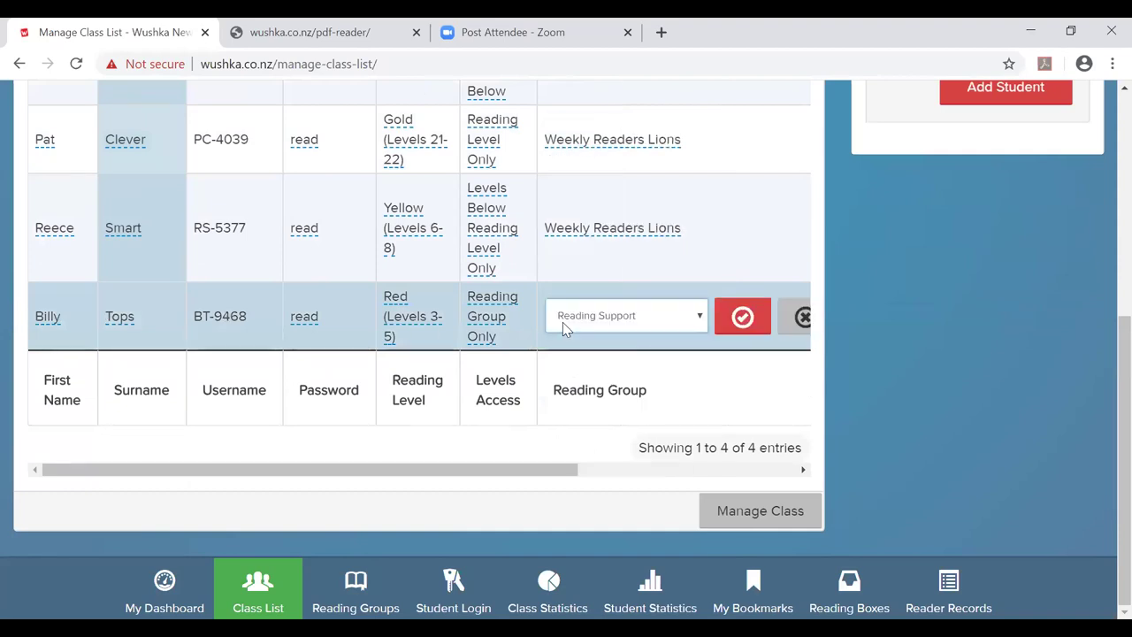
{"action": "left_click", "coordinate": [698, 319]}
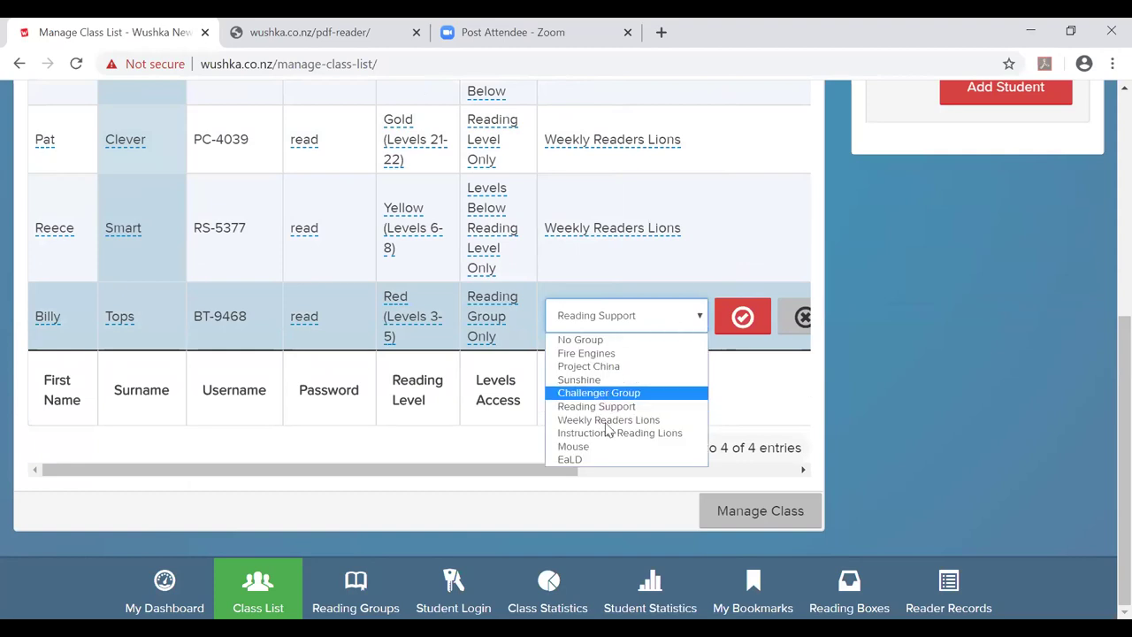
{"action": "left_click", "coordinate": [602, 461]}
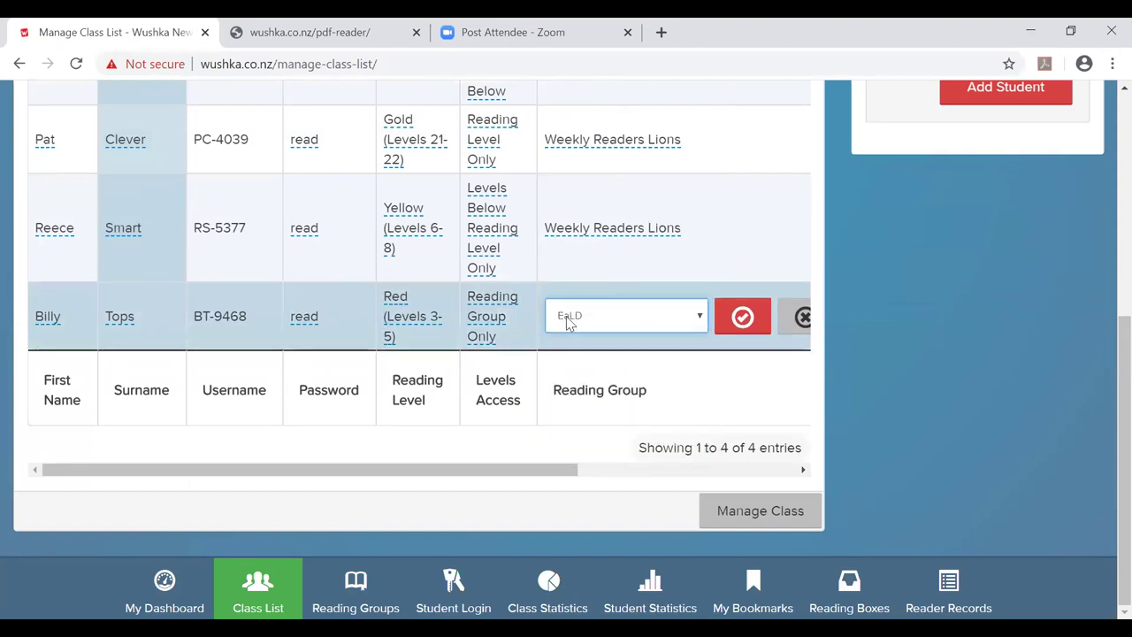
{"action": "left_click", "coordinate": [740, 316]}
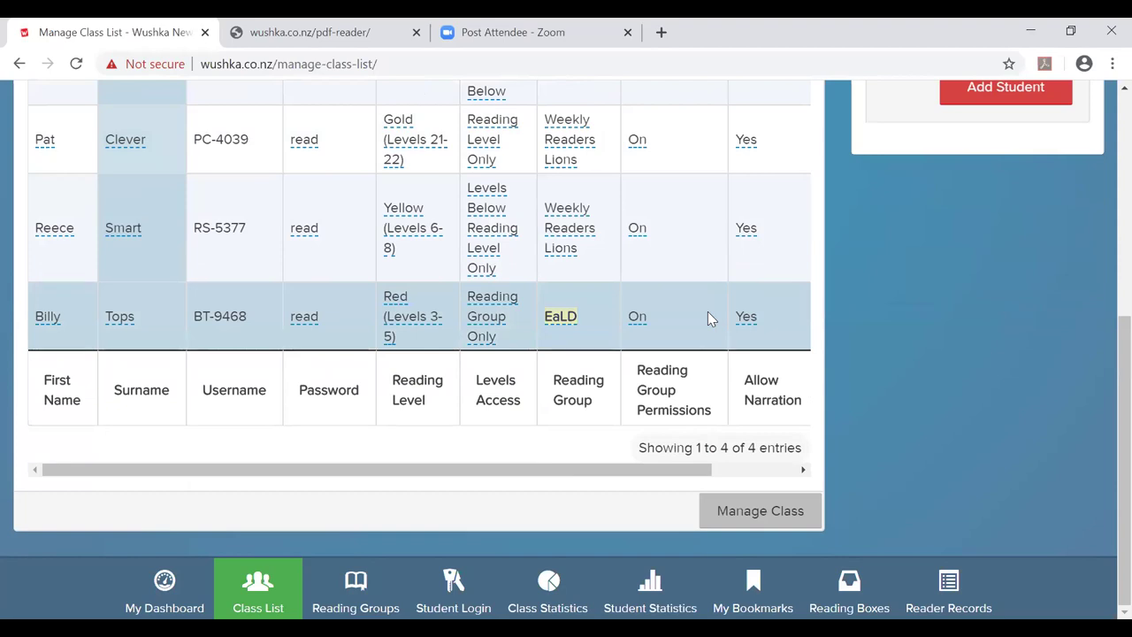
{"action": "left_click", "coordinate": [333, 585]}
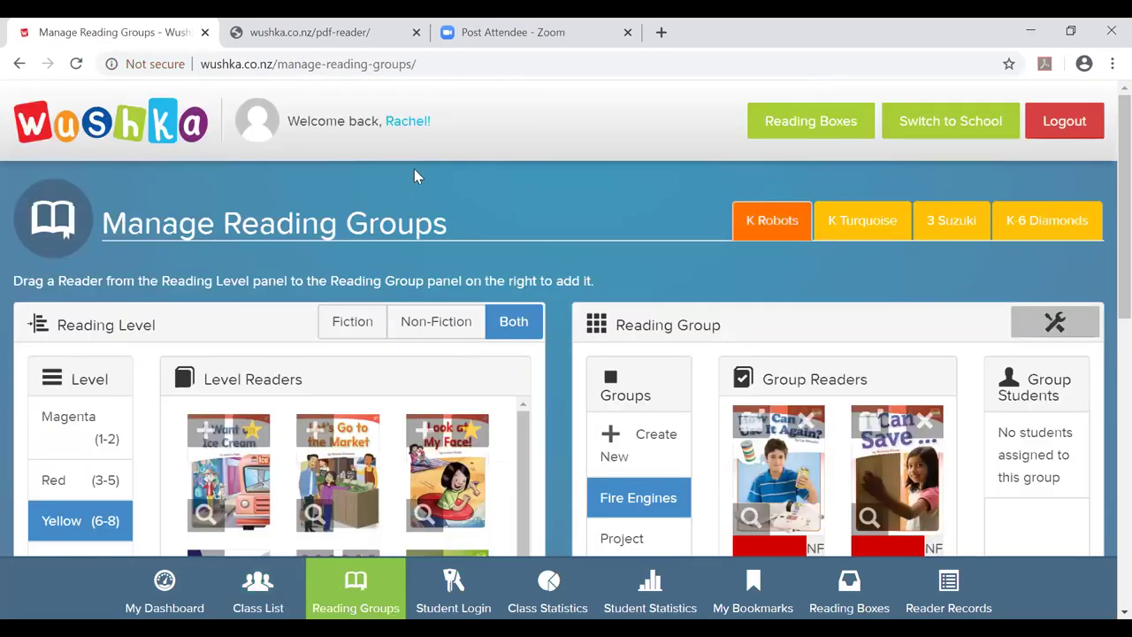
Open the EaLD group, showing no group readers and one student.
{"action": "scroll", "coordinate": [554, 281], "scroll_direction": "down", "scroll_amount": 5}
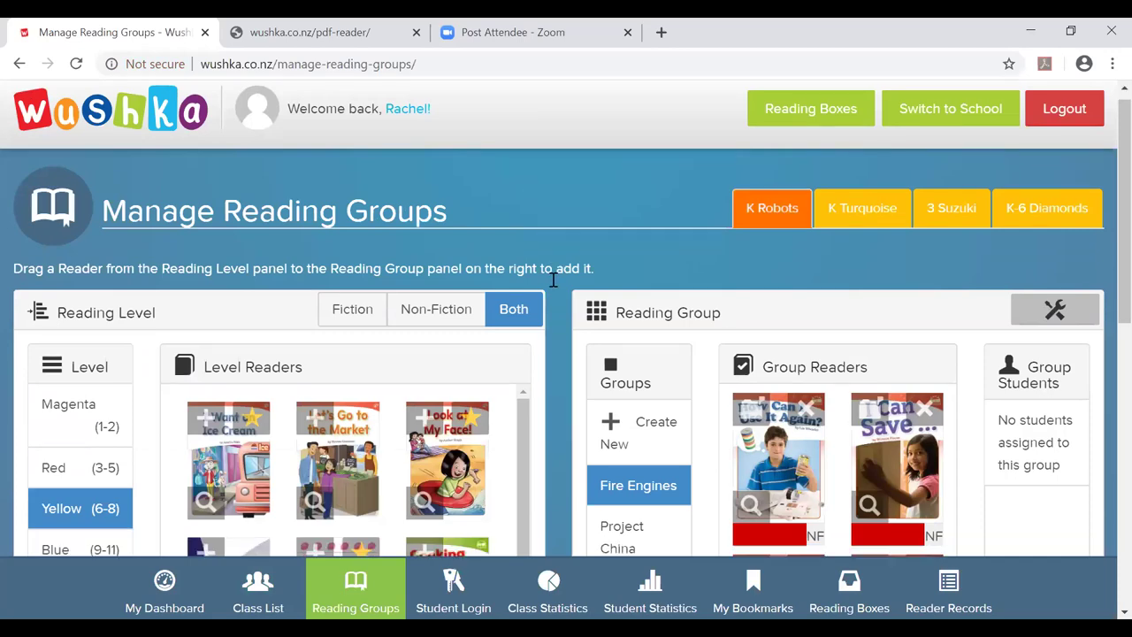
{"action": "scroll", "coordinate": [552, 286], "scroll_direction": "up", "scroll_amount": 2}
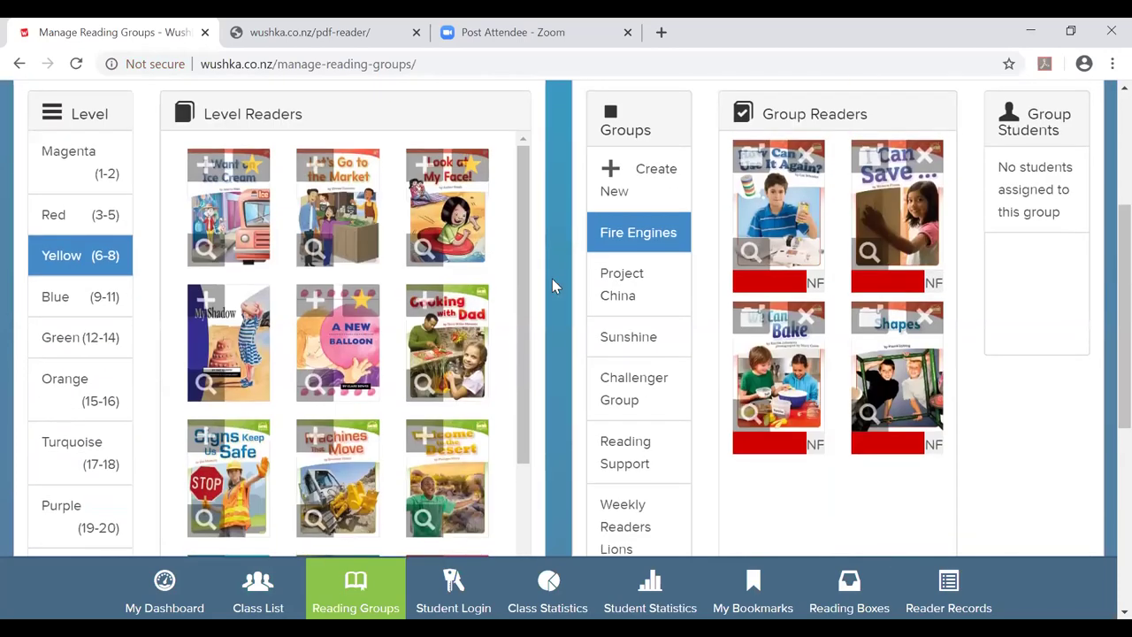
{"action": "scroll", "coordinate": [576, 265], "scroll_direction": "down", "scroll_amount": 5}
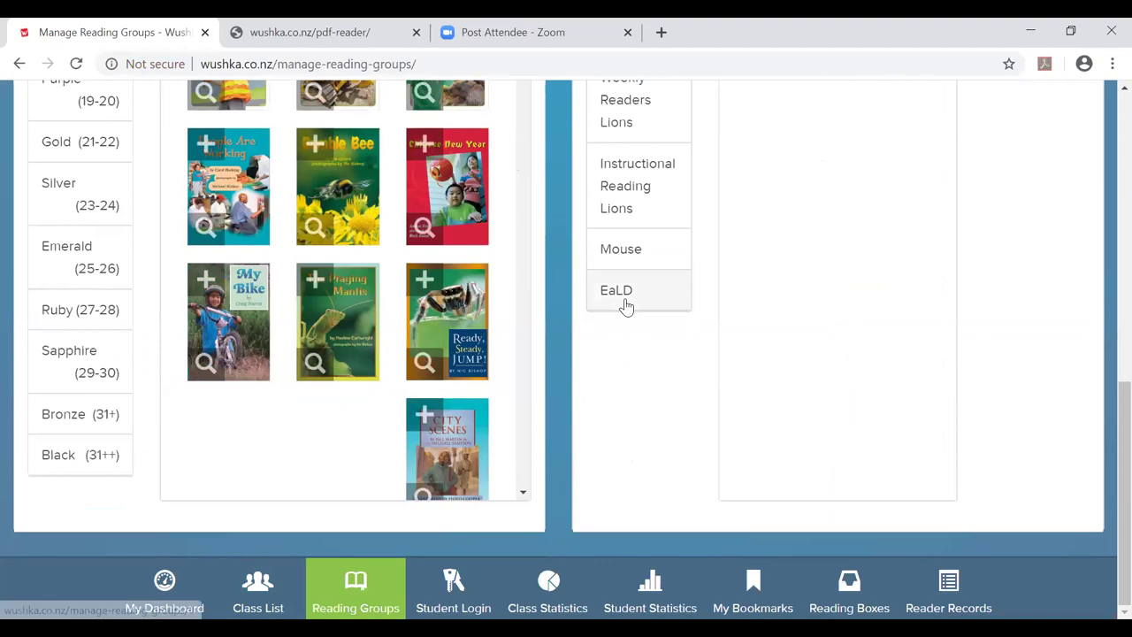
{"action": "left_click", "coordinate": [626, 303]}
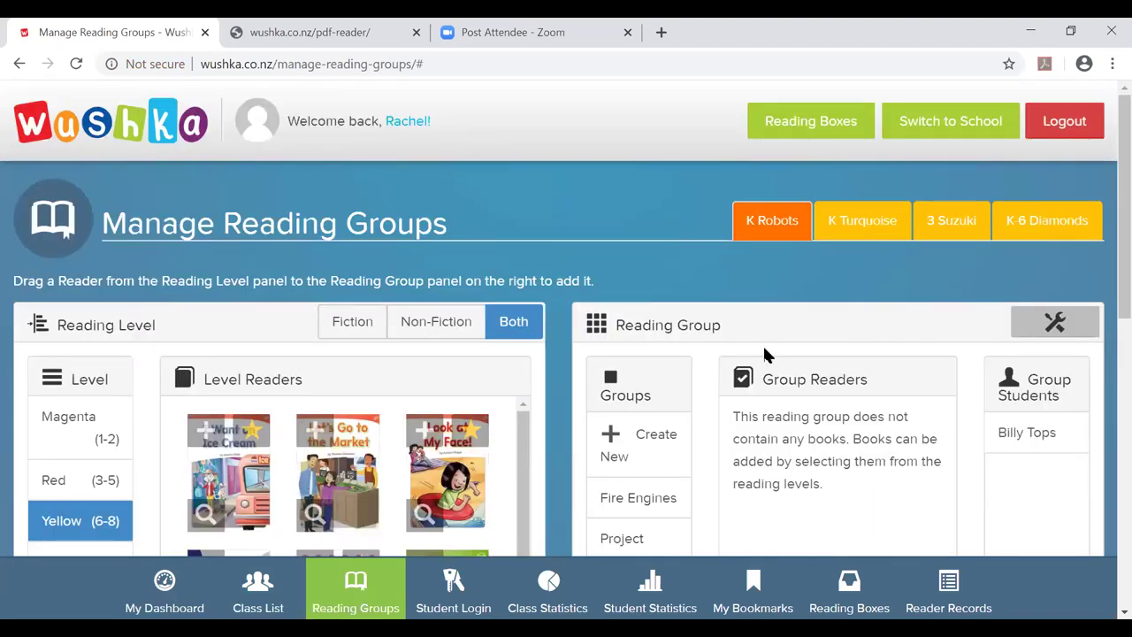
{"action": "scroll", "coordinate": [607, 321], "scroll_direction": "down", "scroll_amount": 3}
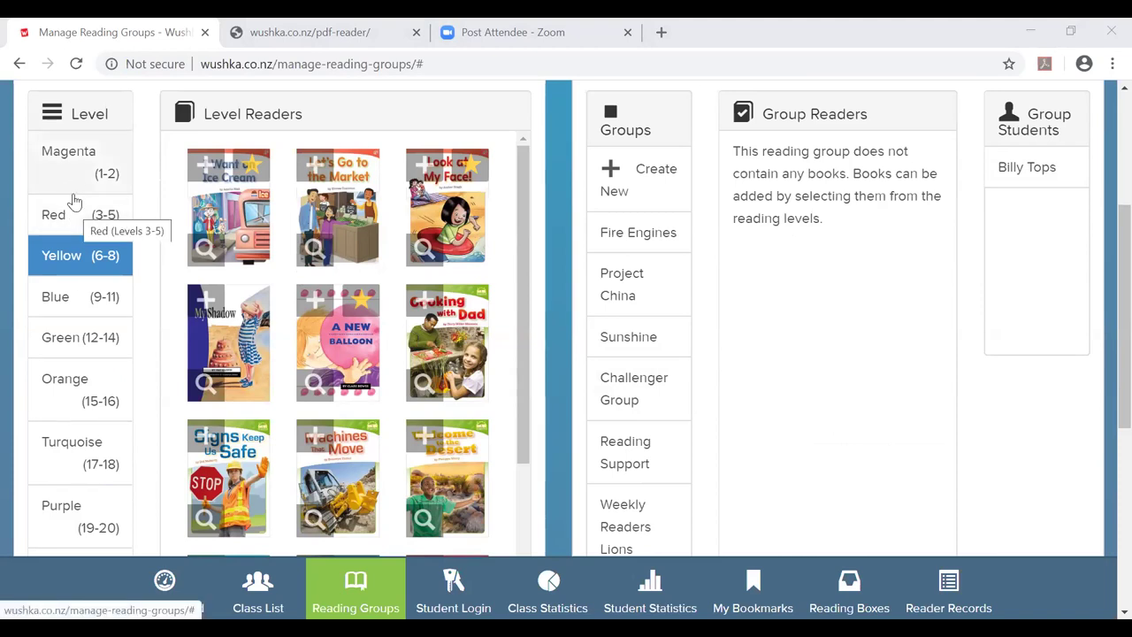
Add the Red-level book Keeping Cool to the EaLD group.
{"action": "left_click", "coordinate": [72, 217]}
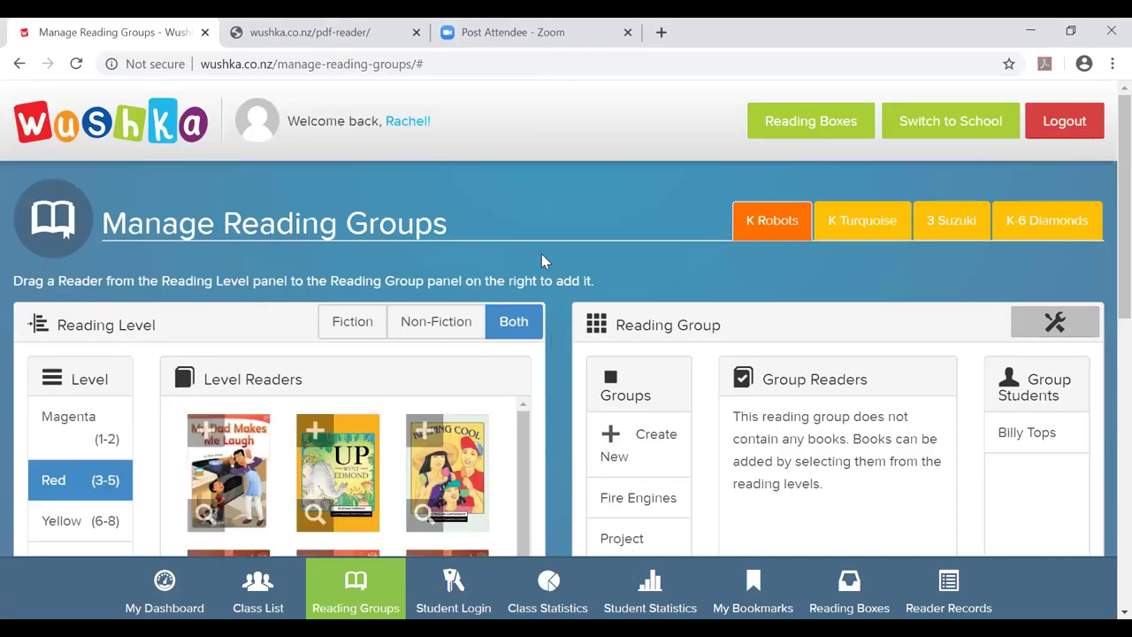
{"action": "scroll", "coordinate": [540, 255], "scroll_direction": "down", "scroll_amount": 2}
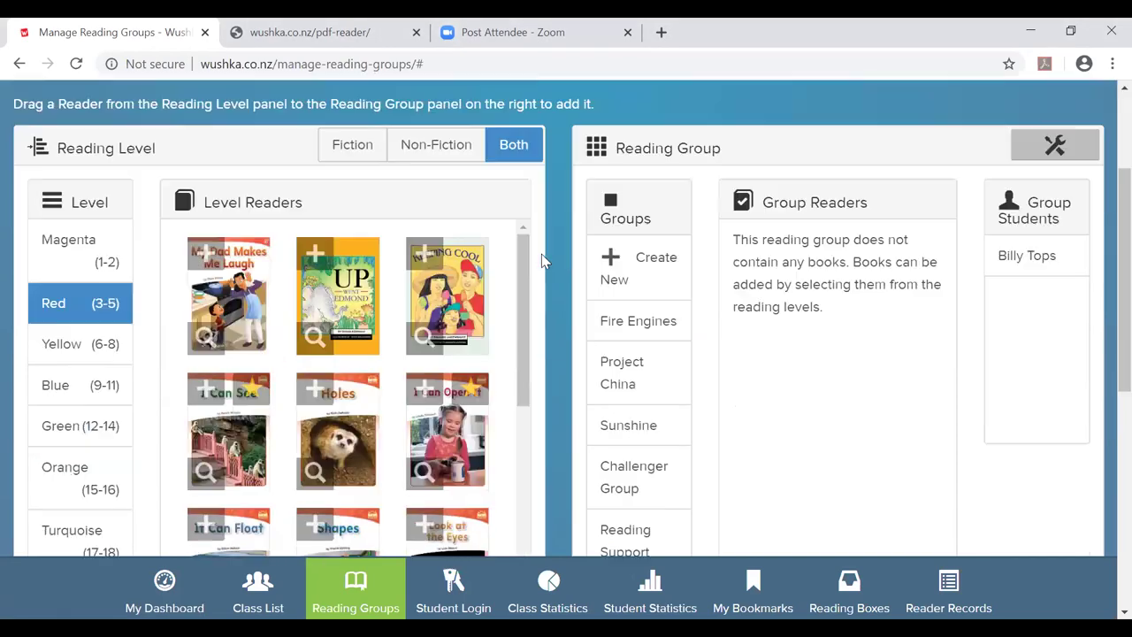
{"action": "left_click", "coordinate": [418, 255]}
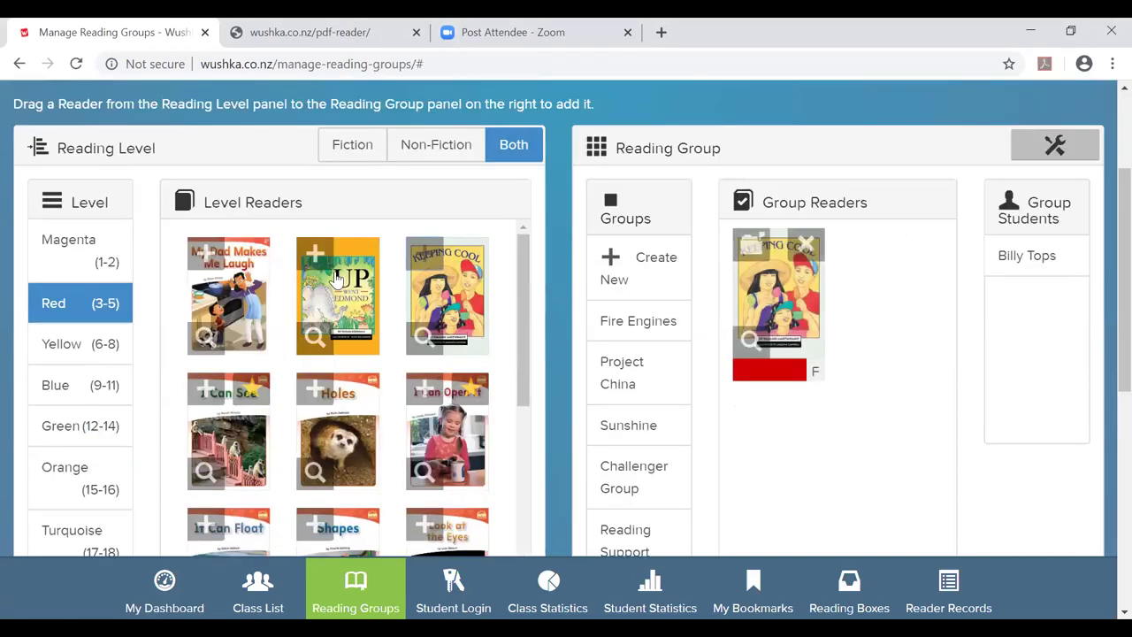
Look over the Up Went Edmond book details and its ebook reader page.
{"action": "left_click", "coordinate": [313, 342]}
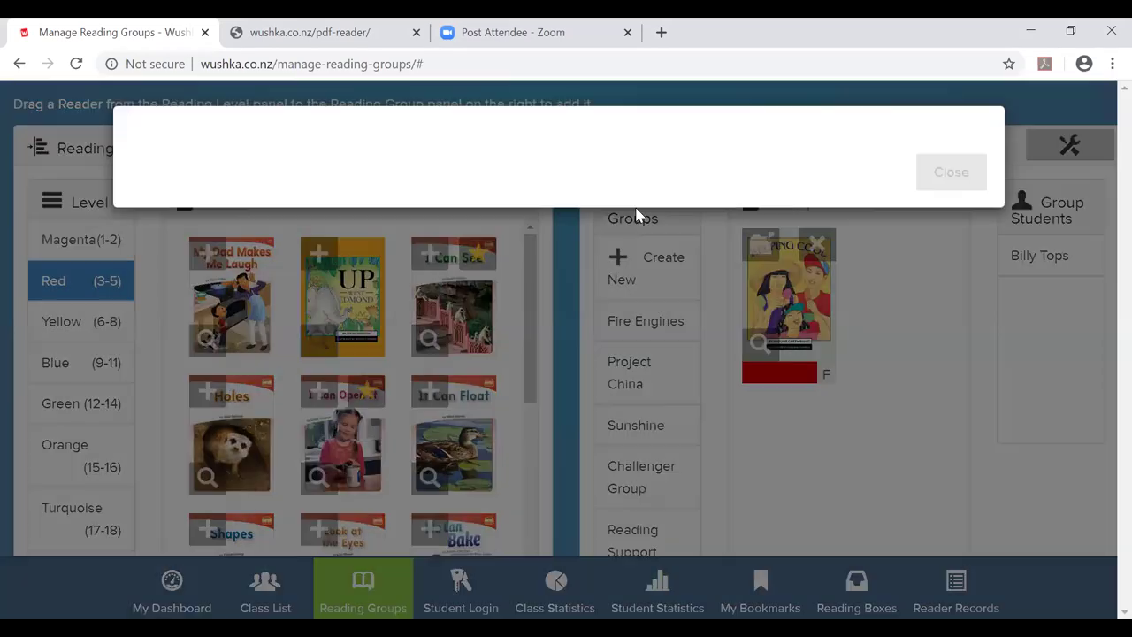
{"action": "triple_click", "coordinate": [701, 135]}
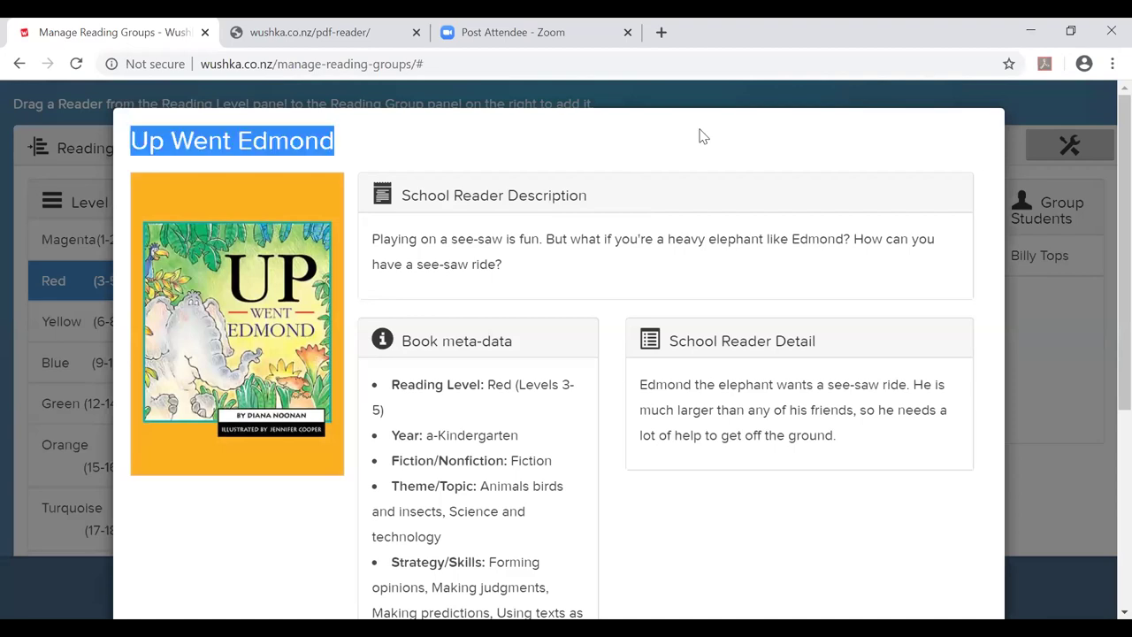
{"action": "scroll", "coordinate": [450, 401], "scroll_direction": "down", "scroll_amount": 4}
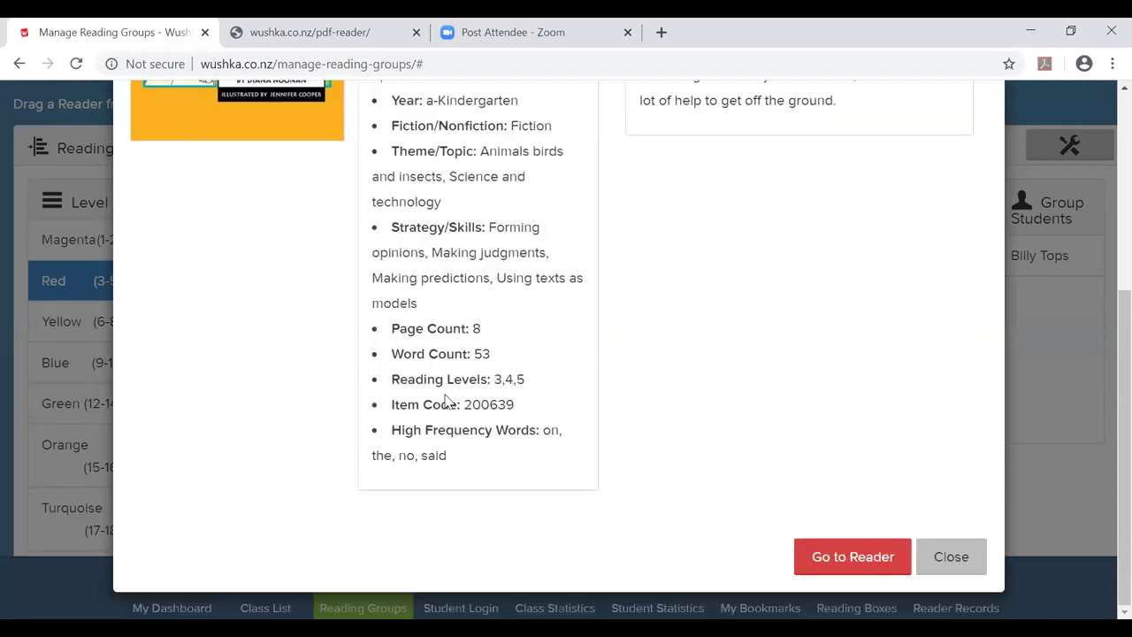
{"action": "left_click", "coordinate": [851, 564]}
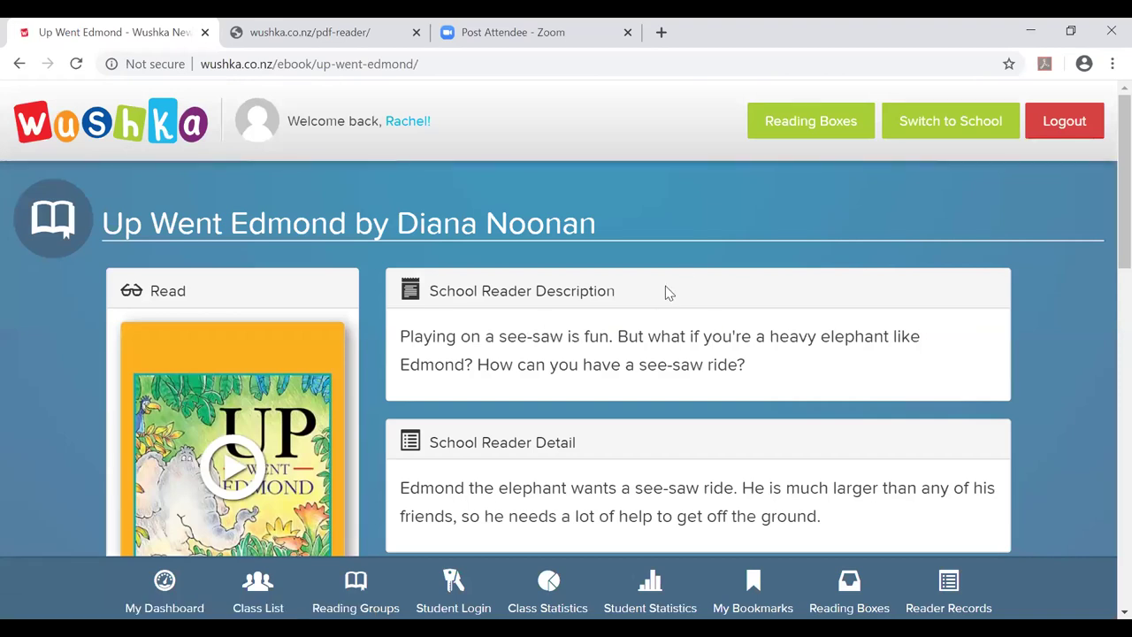
{"action": "scroll", "coordinate": [605, 329], "scroll_direction": "down", "scroll_amount": 1}
{"action": "scroll", "coordinate": [605, 329], "scroll_direction": "down", "scroll_amount": 7}
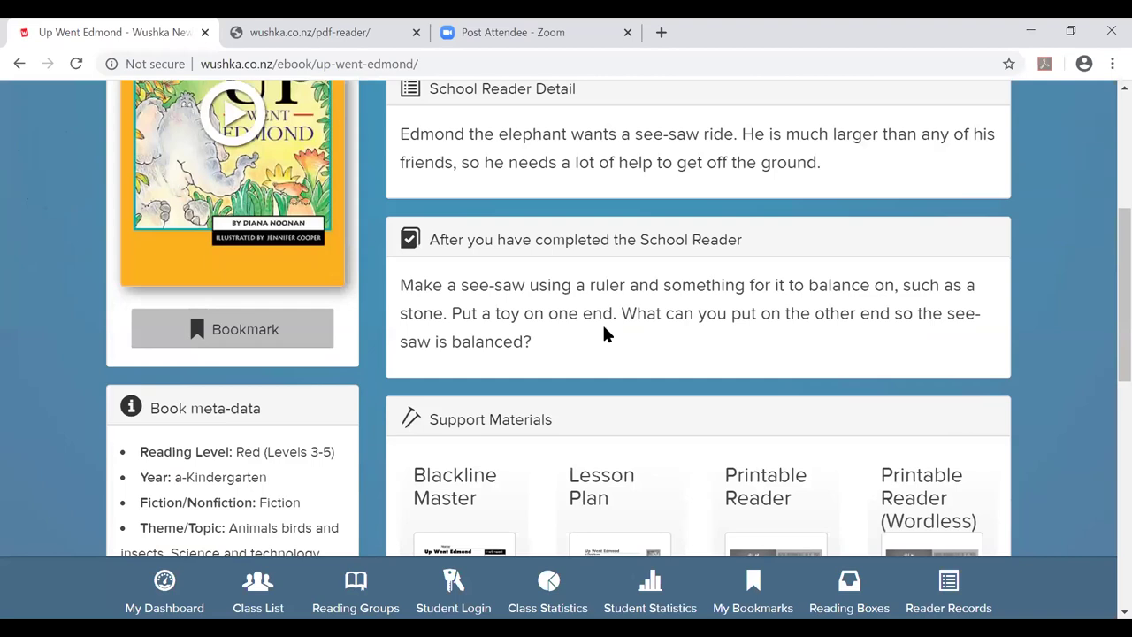
{"action": "scroll", "coordinate": [605, 332], "scroll_direction": "up", "scroll_amount": 8}
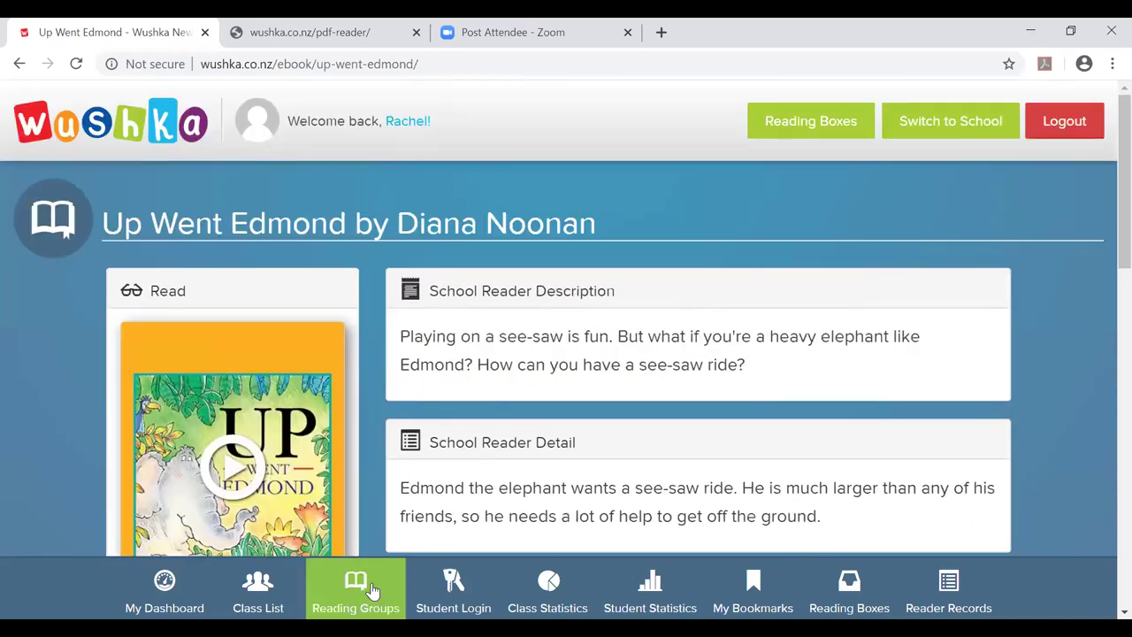
{"action": "left_click", "coordinate": [354, 588]}
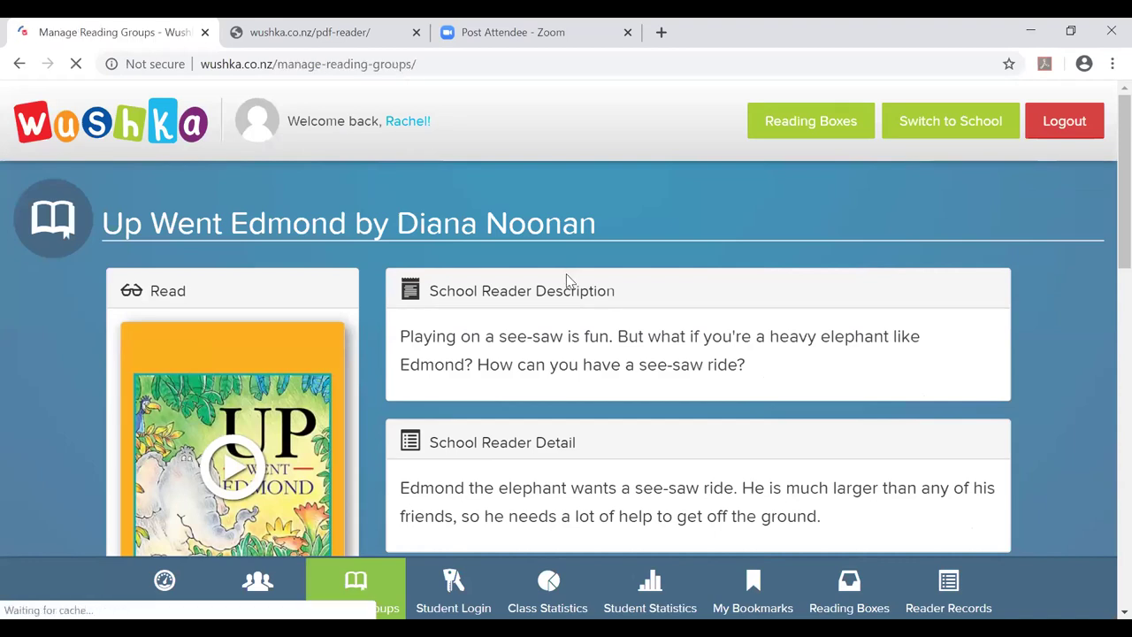
Change the Red-level student's reading group from EaLD to Fire Engines in the class list.
{"action": "scroll", "coordinate": [590, 274], "scroll_direction": "down", "scroll_amount": 1}
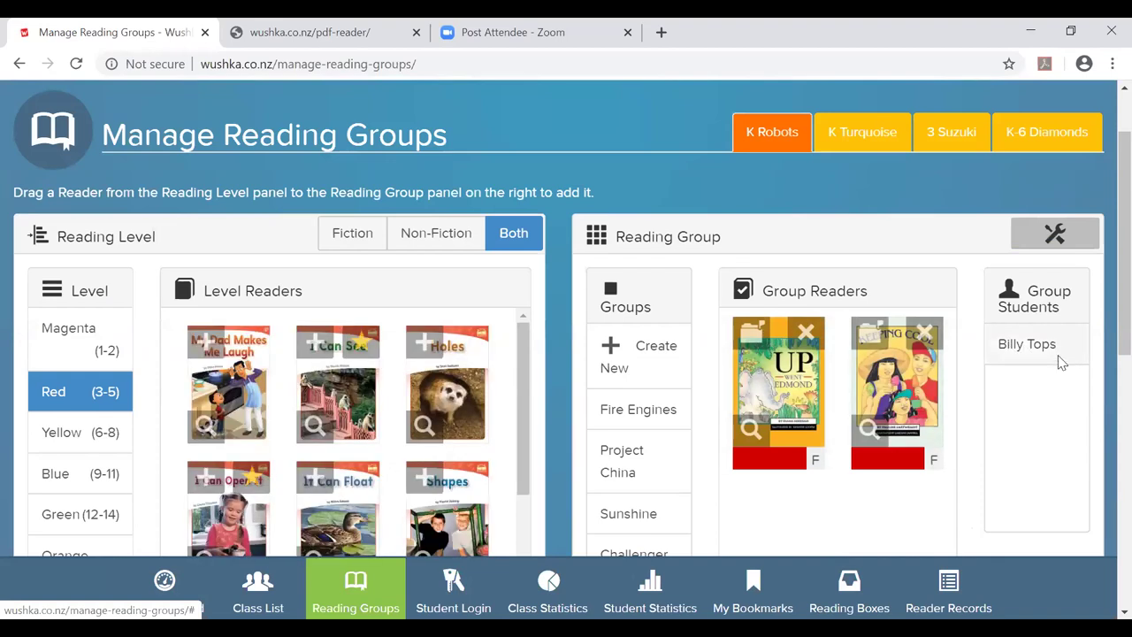
{"action": "scroll", "coordinate": [651, 362], "scroll_direction": "down", "scroll_amount": 1}
{"action": "scroll", "coordinate": [651, 362], "scroll_direction": "down", "scroll_amount": 2}
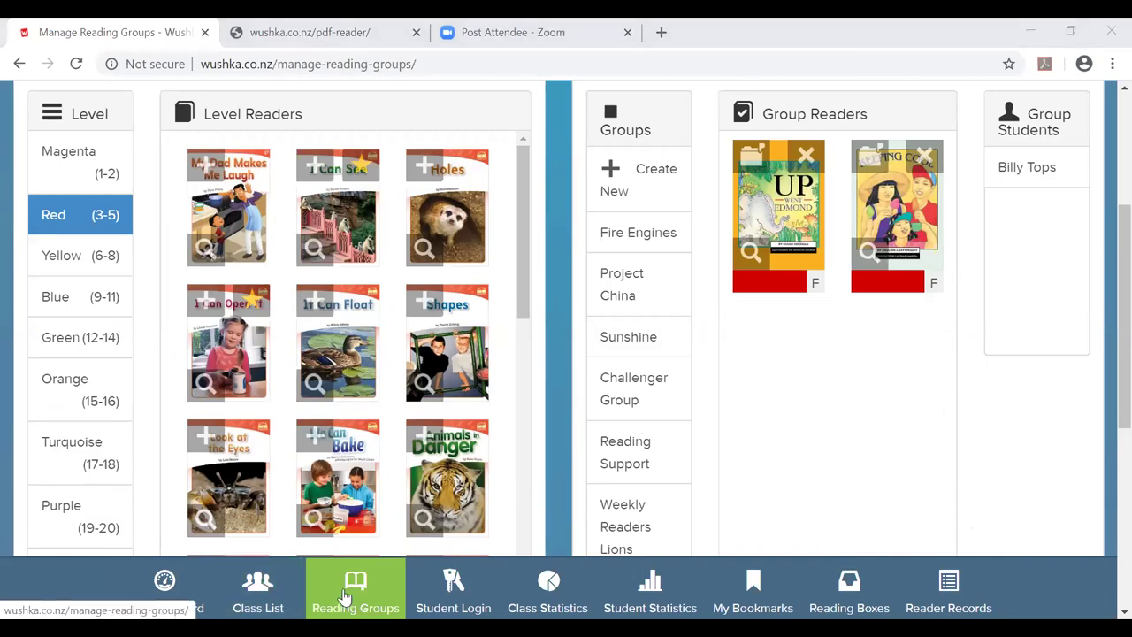
{"action": "left_click", "coordinate": [251, 594]}
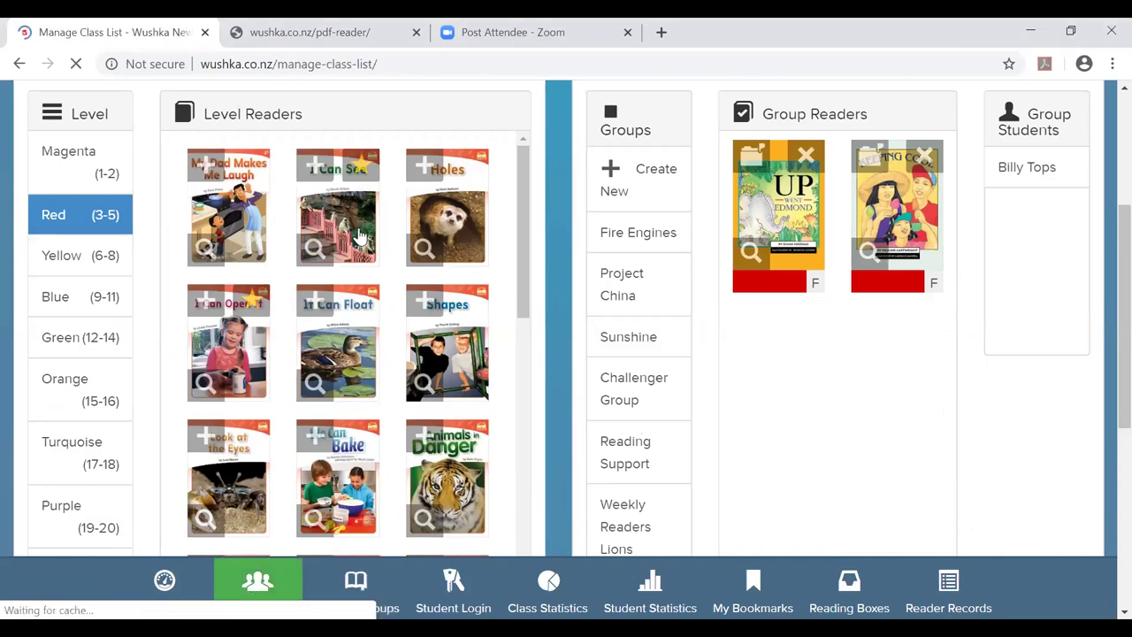
{"action": "scroll", "coordinate": [434, 217], "scroll_direction": "down", "scroll_amount": 1}
{"action": "scroll", "coordinate": [446, 218], "scroll_direction": "down", "scroll_amount": 5}
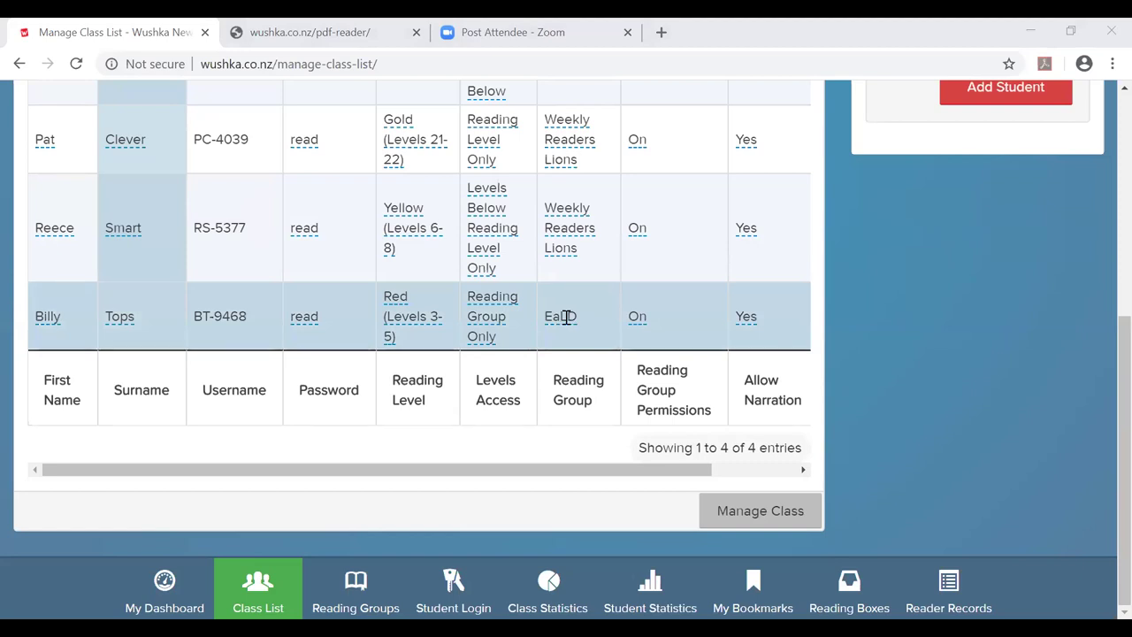
{"action": "left_click", "coordinate": [566, 316]}
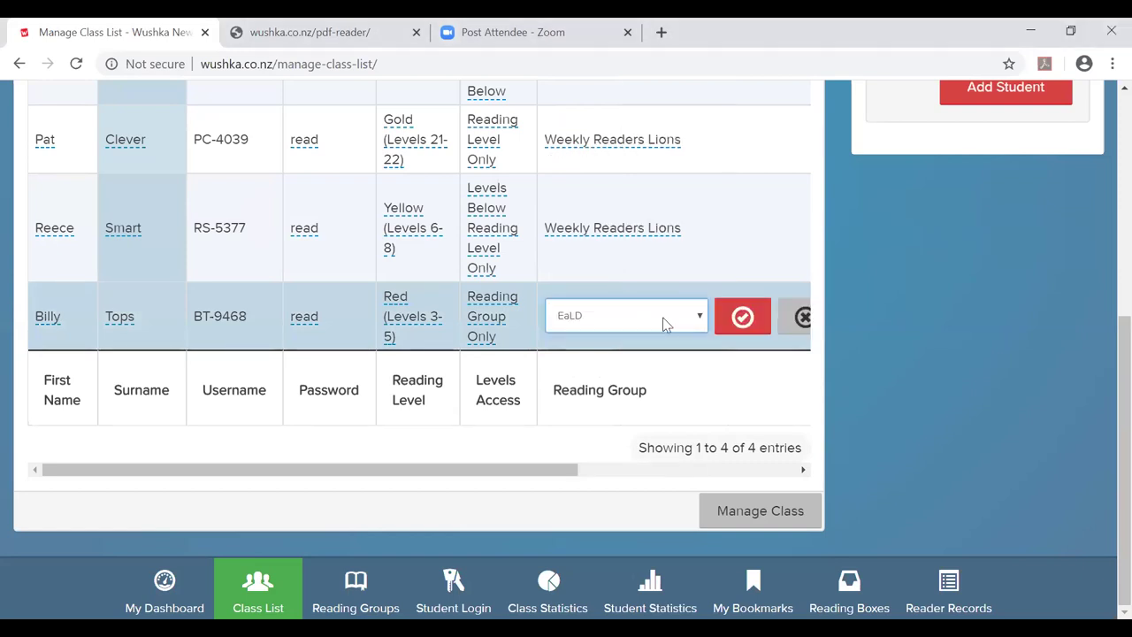
{"action": "left_click", "coordinate": [672, 316]}
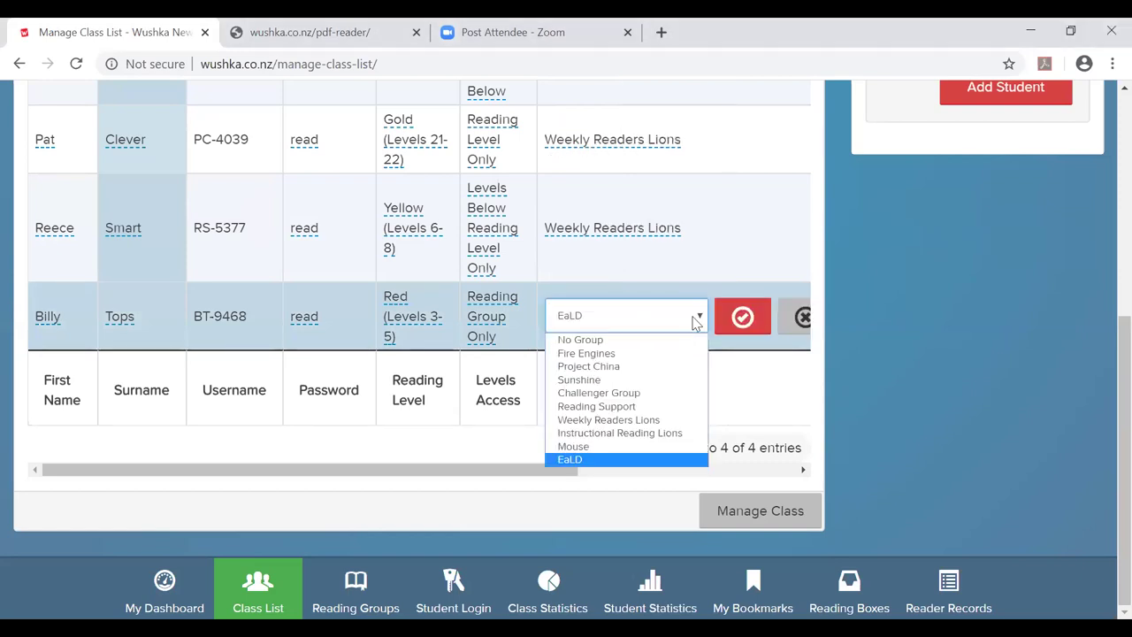
{"action": "left_click", "coordinate": [610, 353]}
{"action": "left_click", "coordinate": [743, 317]}
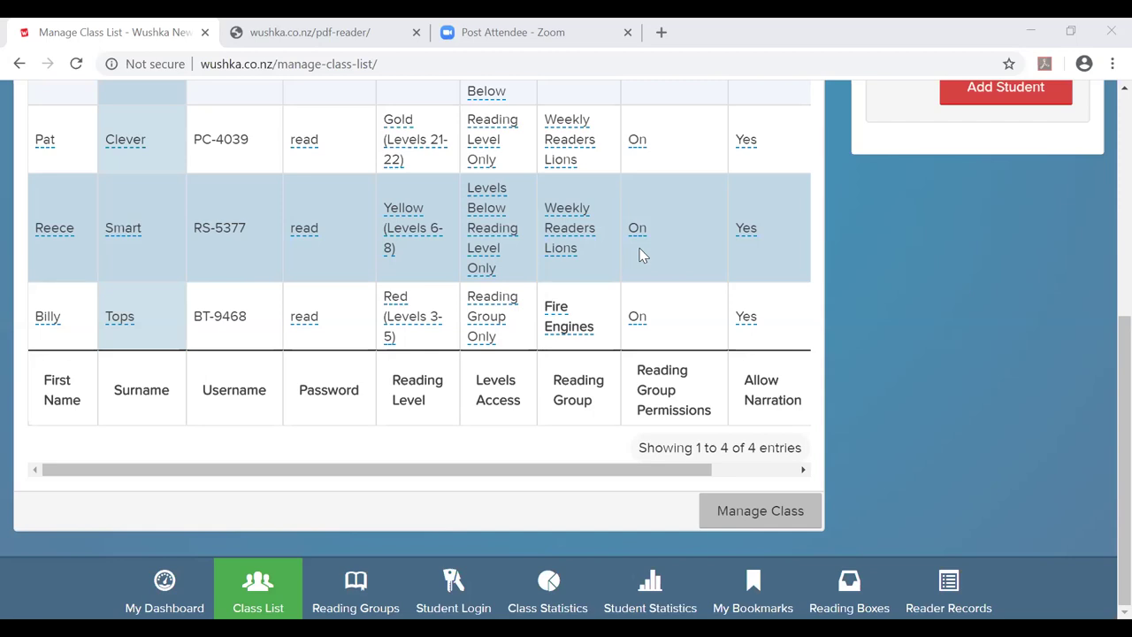
Assign the fourth K-6 Diamonds student to the Fire Engines reading group.
{"action": "scroll", "coordinate": [650, 255], "scroll_direction": "up", "scroll_amount": 4}
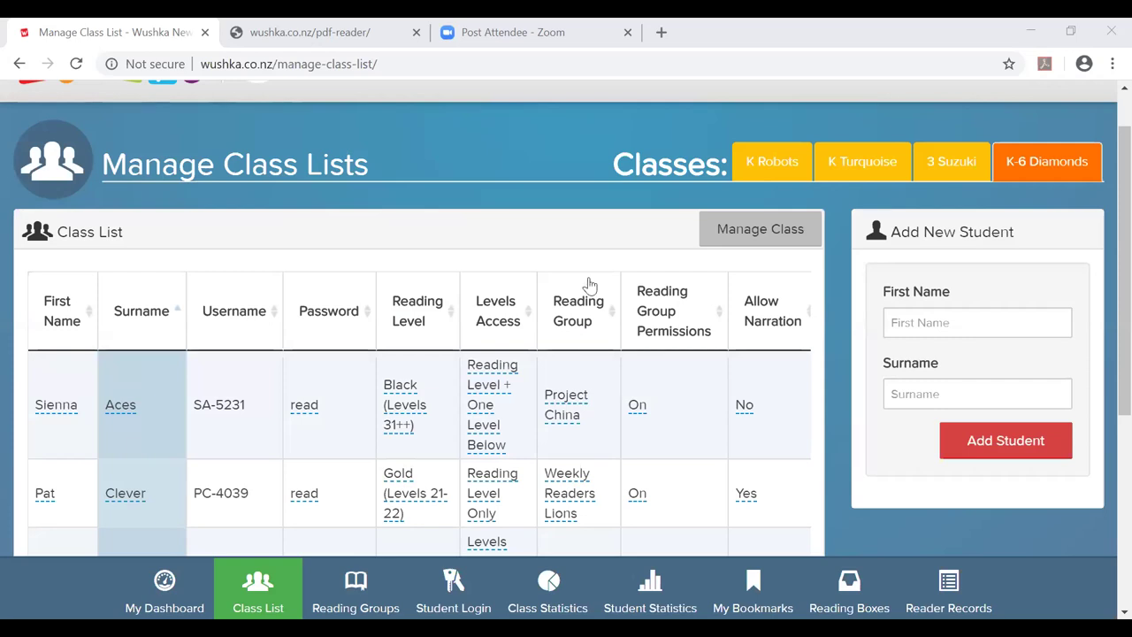
{"action": "scroll", "coordinate": [590, 285], "scroll_direction": "down", "scroll_amount": 3}
{"action": "left_click", "coordinate": [553, 292]}
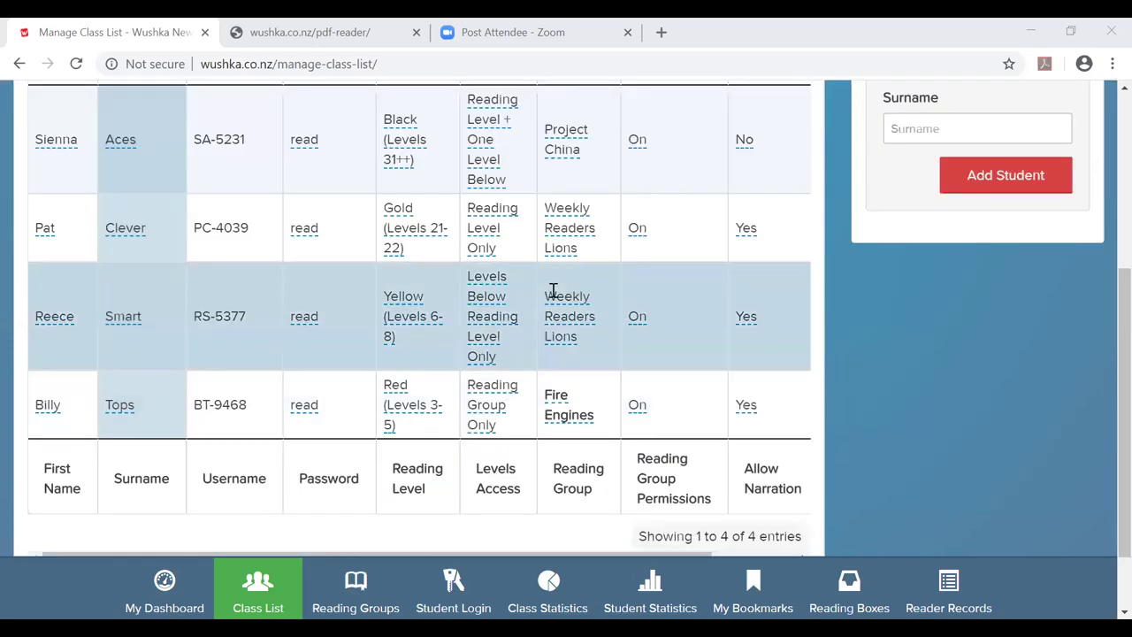
{"action": "scroll", "coordinate": [553, 291], "scroll_direction": "up", "scroll_amount": 4}
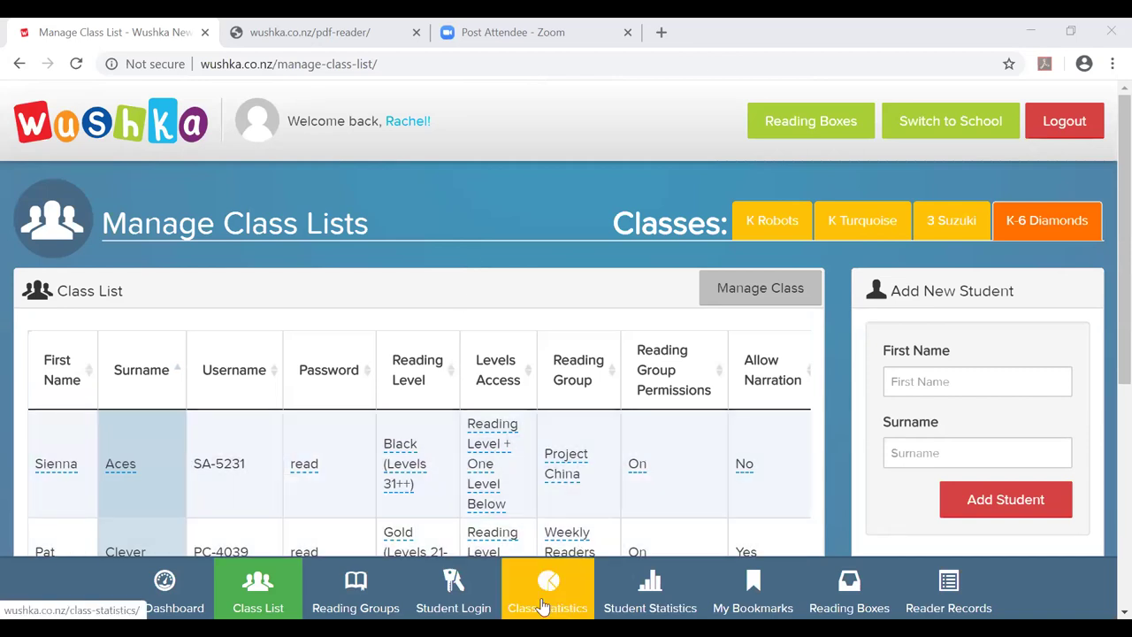
Show Class Statistics for K-6 Diamonds, switching School Hours between Home and School reading.
{"action": "left_click", "coordinate": [543, 606]}
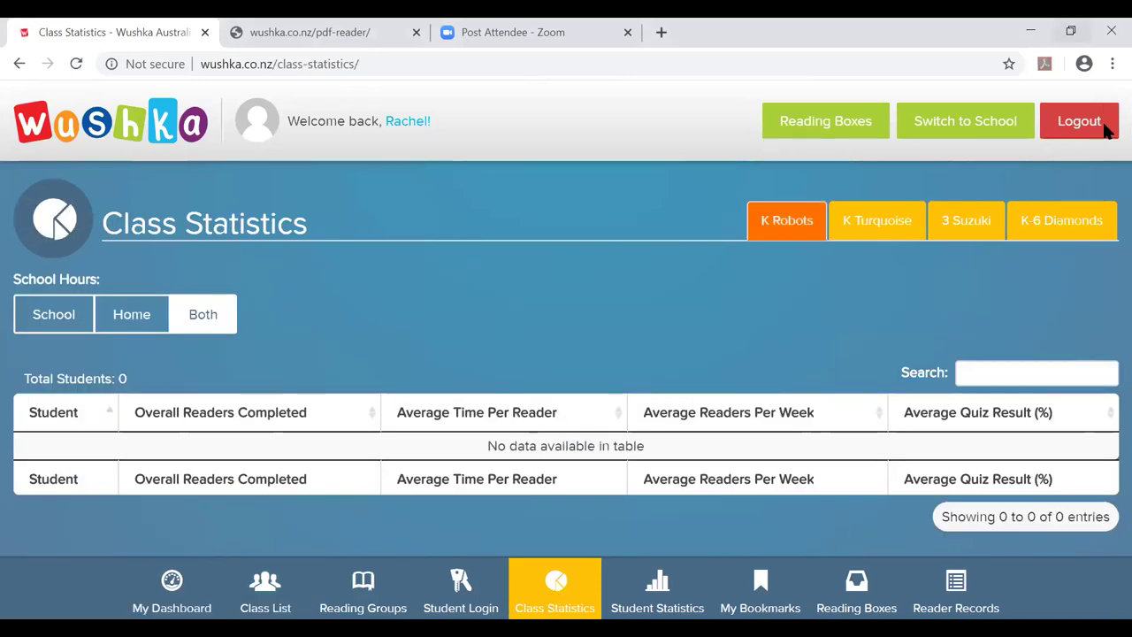
{"action": "left_click", "coordinate": [1098, 222]}
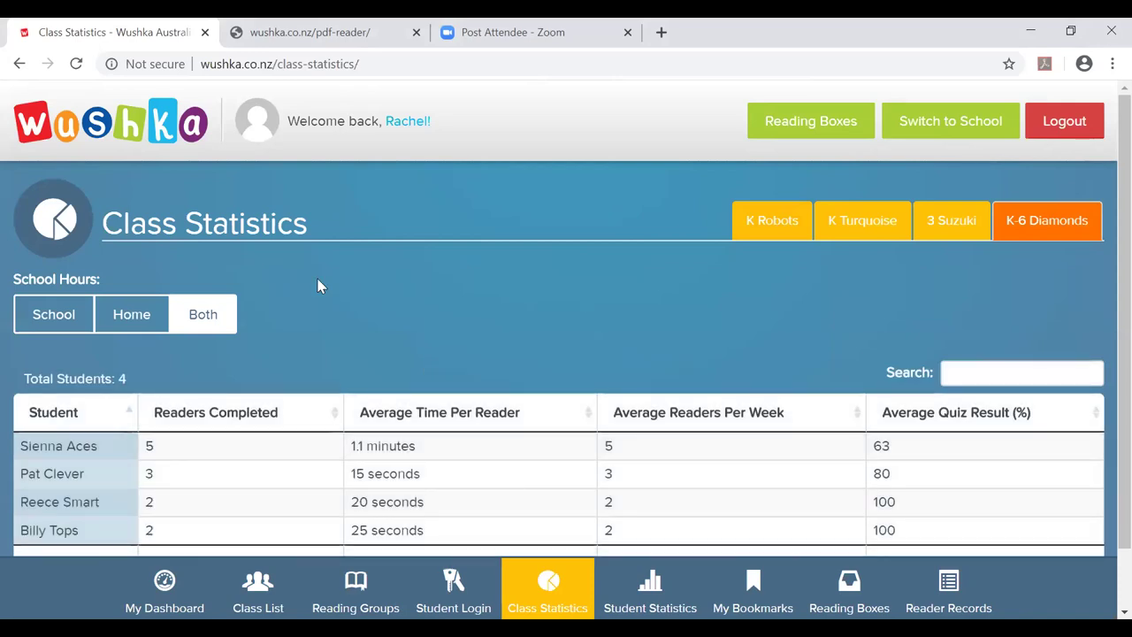
{"action": "left_click", "coordinate": [128, 317]}
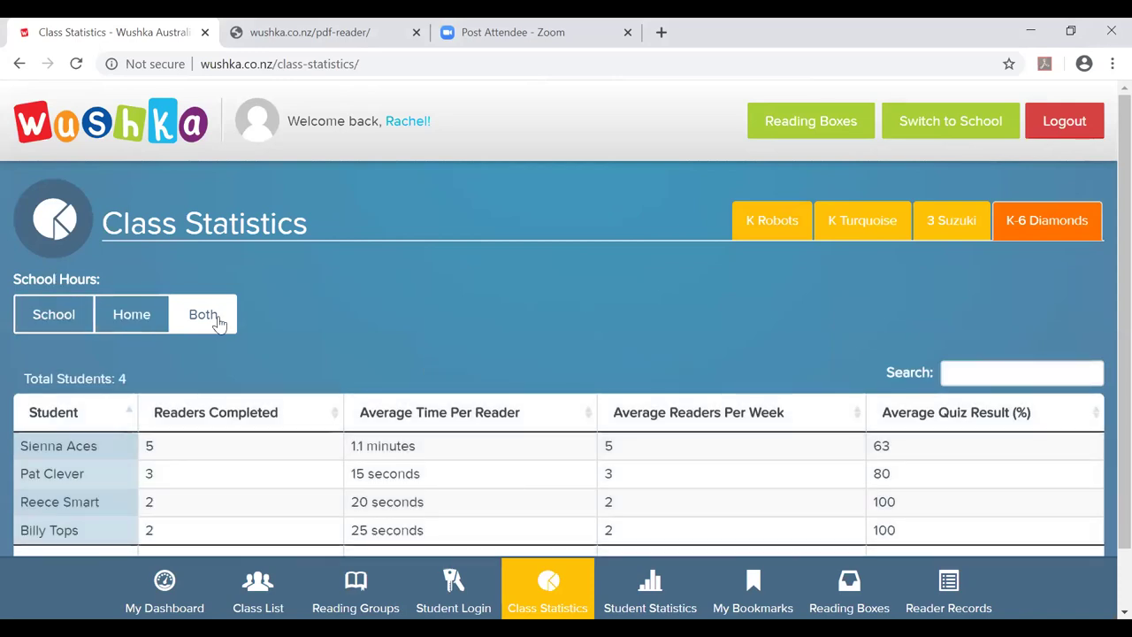
{"action": "left_click", "coordinate": [50, 329]}
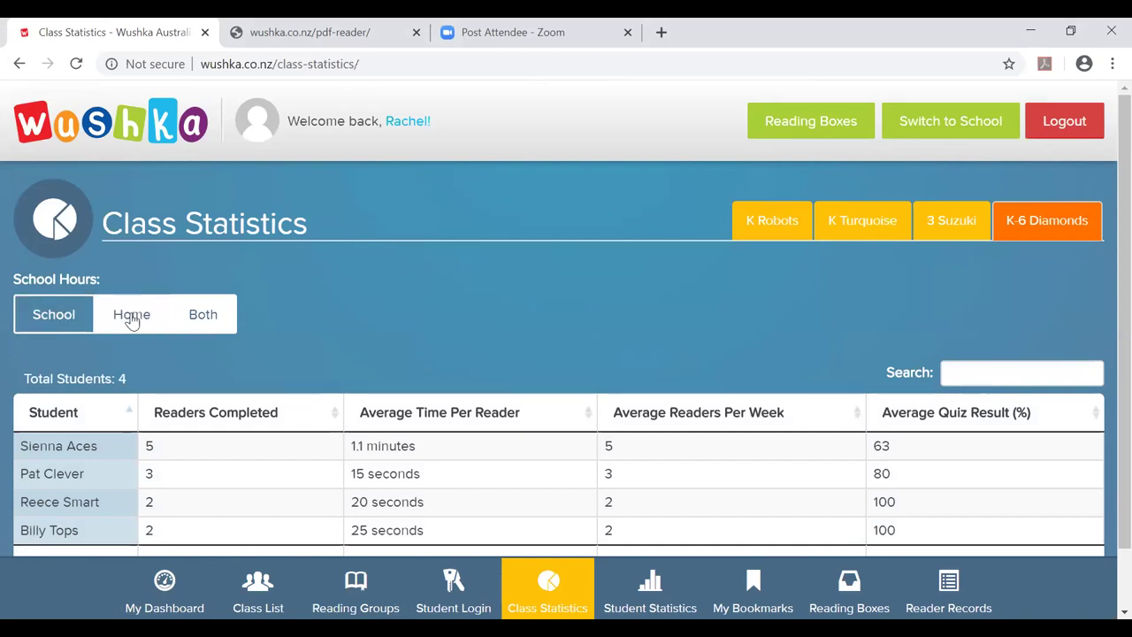
{"action": "left_click", "coordinate": [130, 318]}
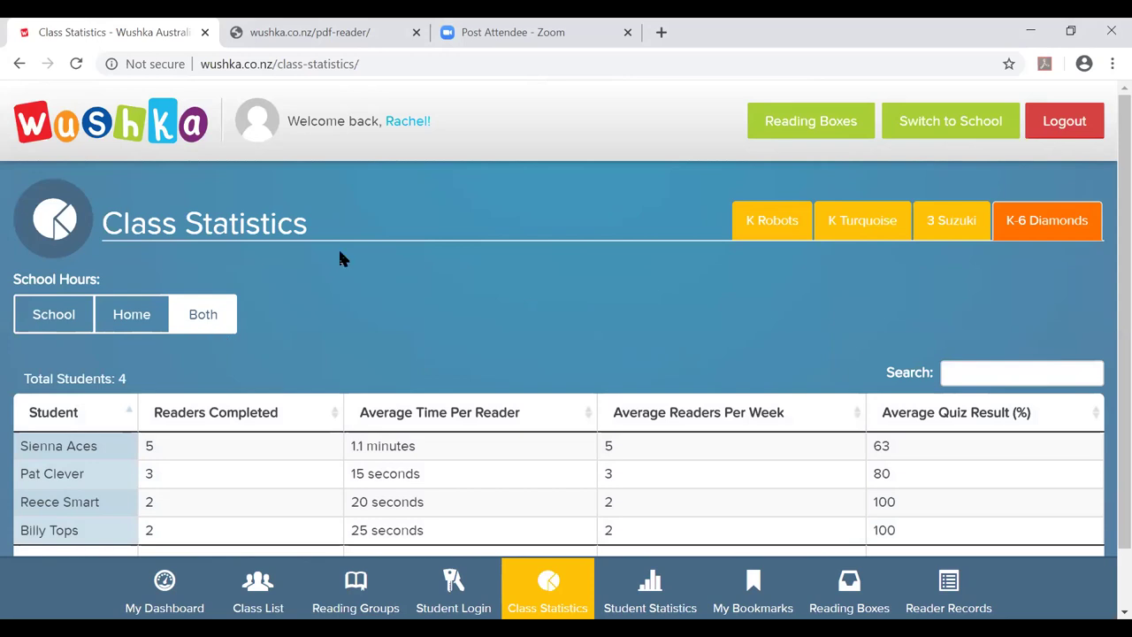
{"action": "scroll", "coordinate": [341, 261], "scroll_direction": "down", "scroll_amount": 1}
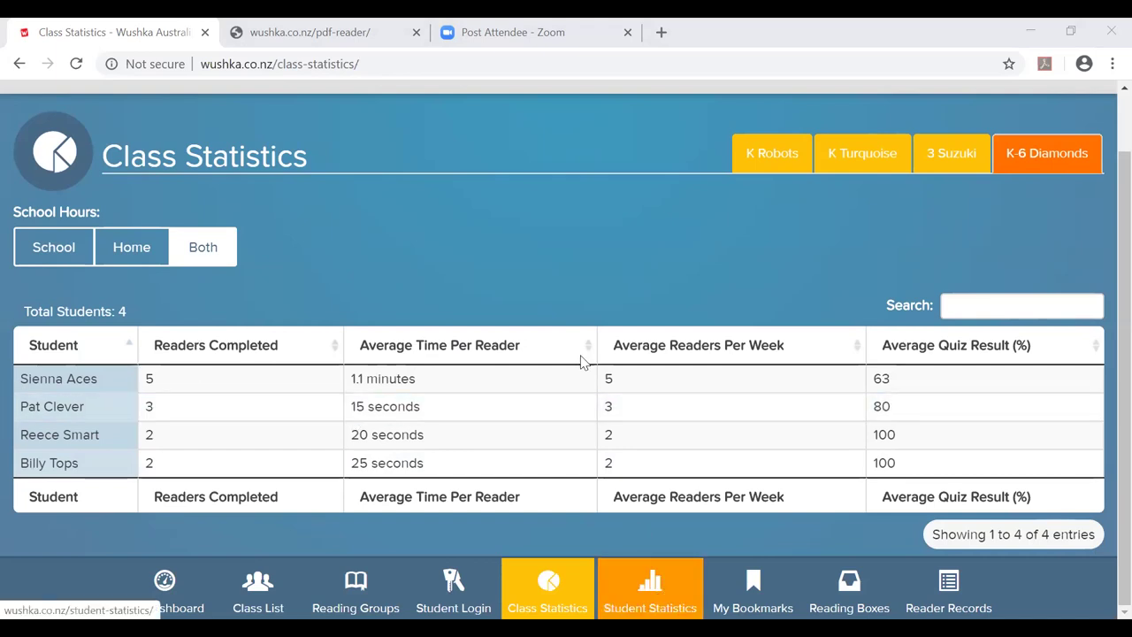
Load K-6 Diamonds Student Statistics and review the reading record, breakdowns and Online Quiz Results charts.
{"action": "left_click", "coordinate": [663, 591]}
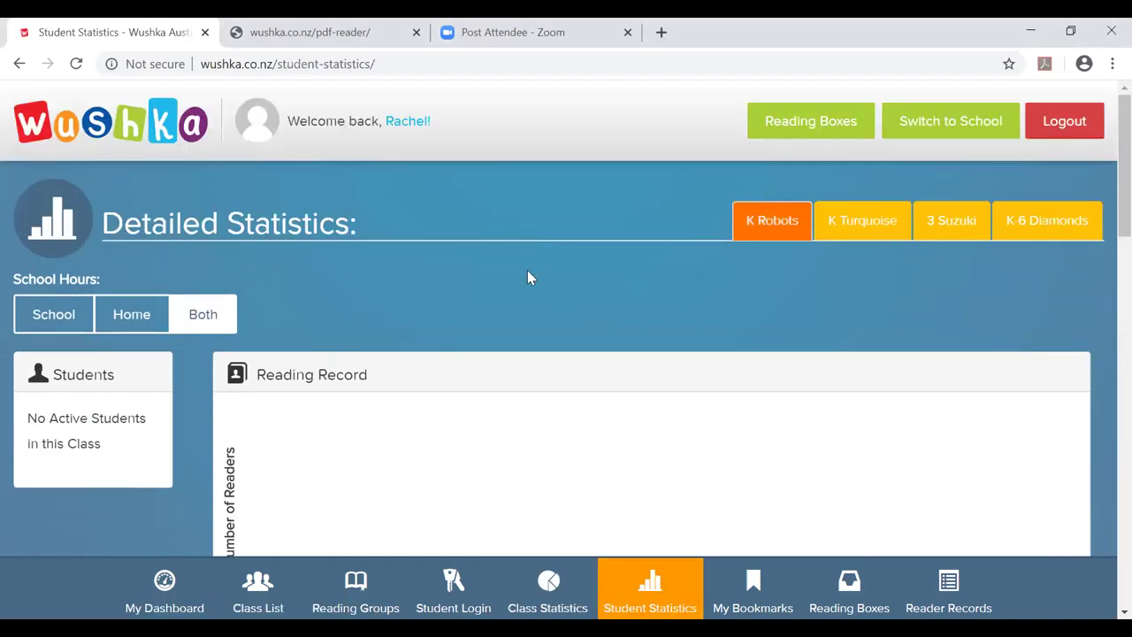
{"action": "scroll", "coordinate": [528, 272], "scroll_direction": "down", "scroll_amount": 4}
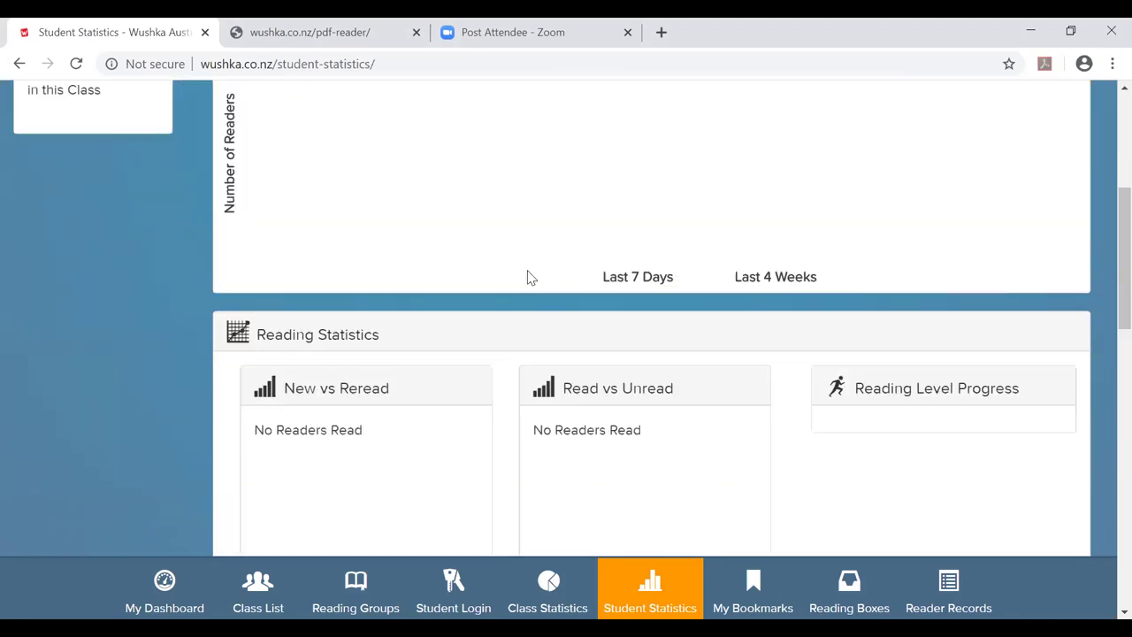
{"action": "scroll", "coordinate": [528, 272], "scroll_direction": "up", "scroll_amount": 4}
{"action": "scroll", "coordinate": [527, 277], "scroll_direction": "up", "scroll_amount": 1}
{"action": "left_click", "coordinate": [1047, 221]}
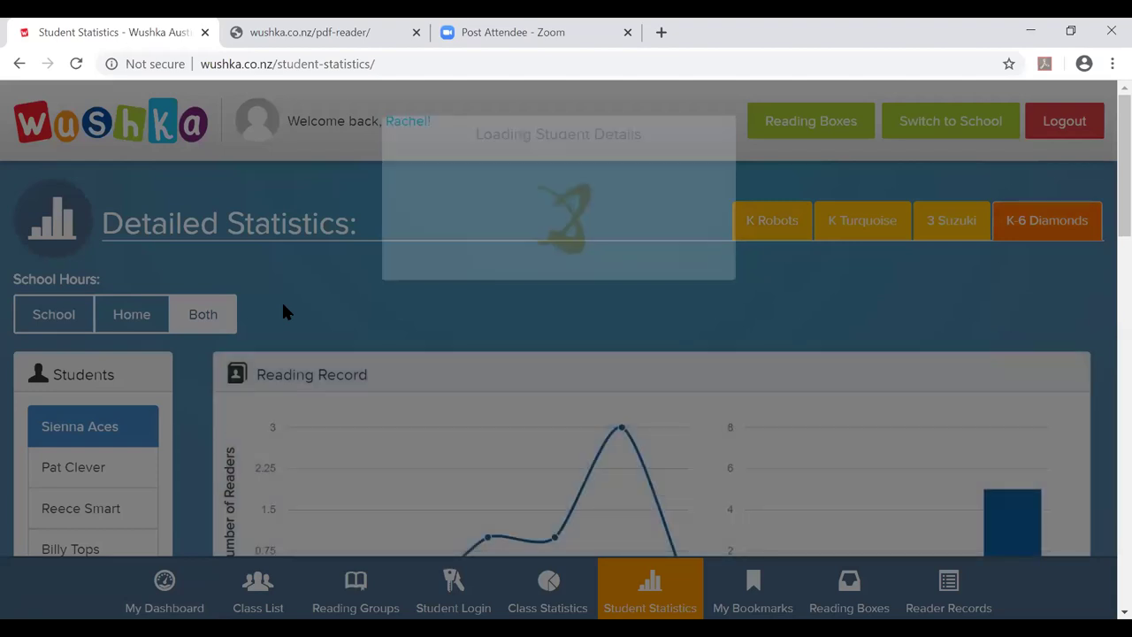
{"action": "scroll", "coordinate": [283, 311], "scroll_direction": "down", "scroll_amount": 3}
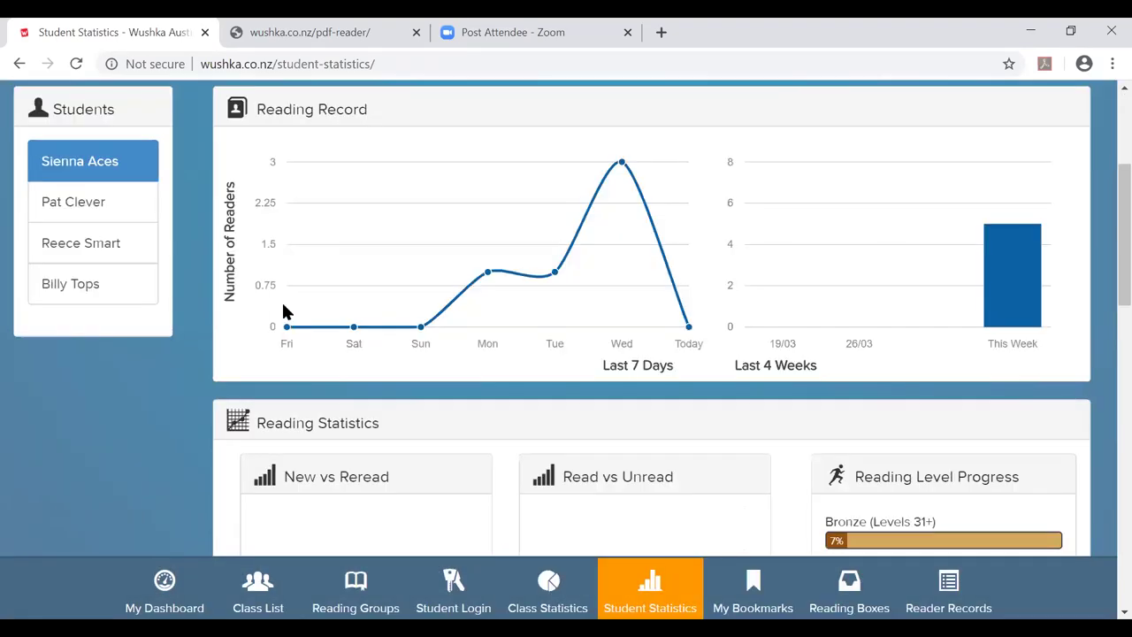
{"action": "mouse_move", "coordinate": [287, 319]}
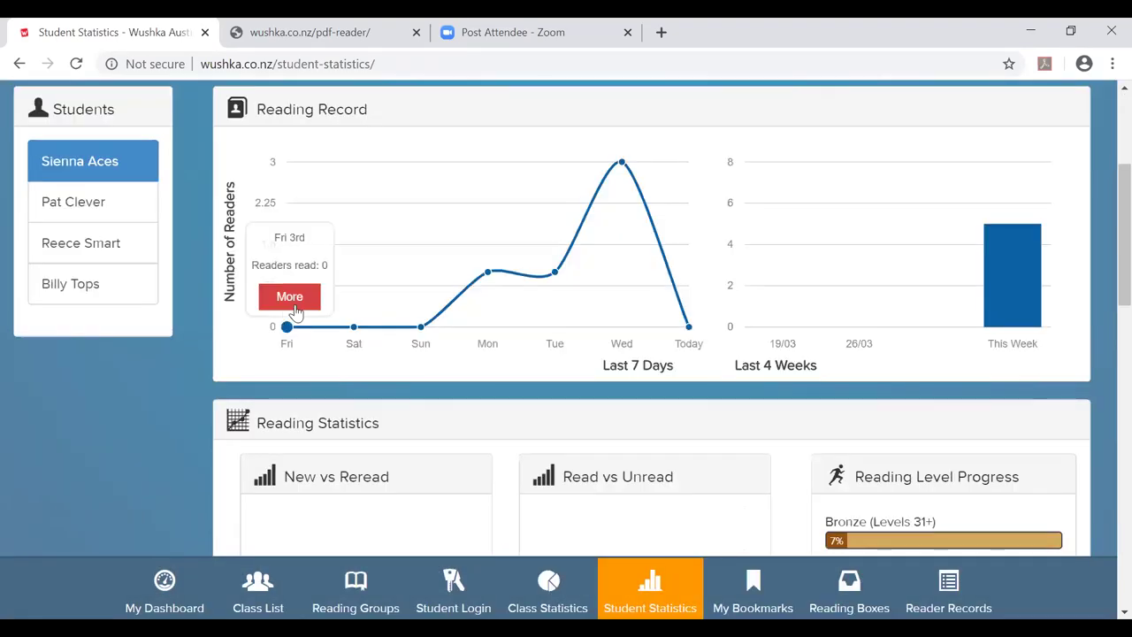
{"action": "scroll", "coordinate": [296, 312], "scroll_direction": "down", "scroll_amount": 3}
{"action": "scroll", "coordinate": [352, 313], "scroll_direction": "down", "scroll_amount": 6}
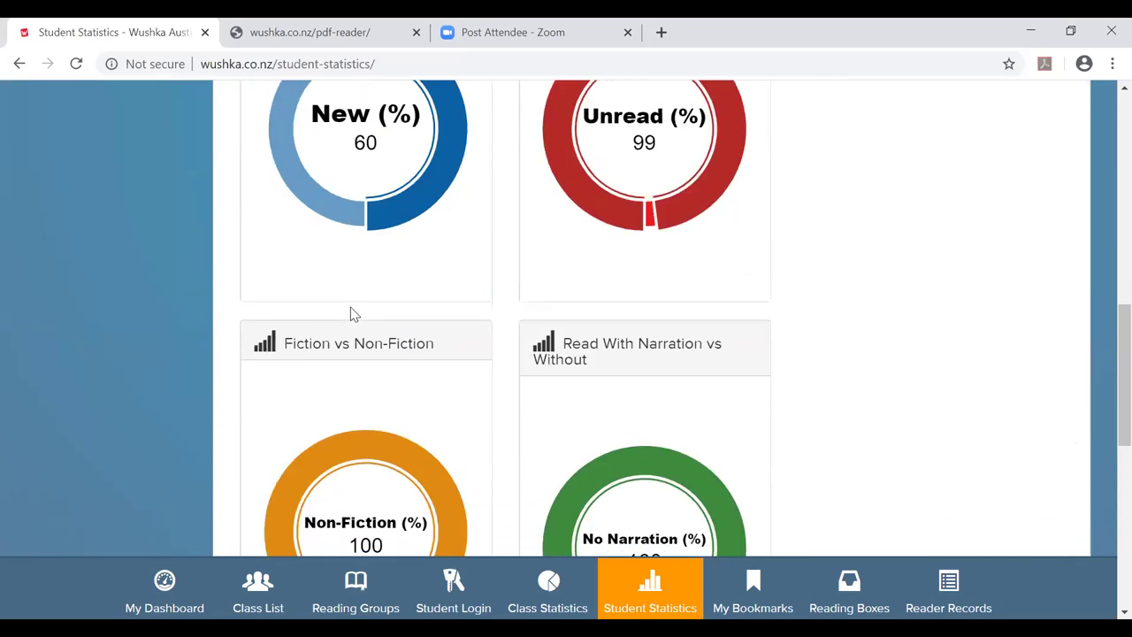
{"action": "scroll", "coordinate": [352, 315], "scroll_direction": "down", "scroll_amount": 3}
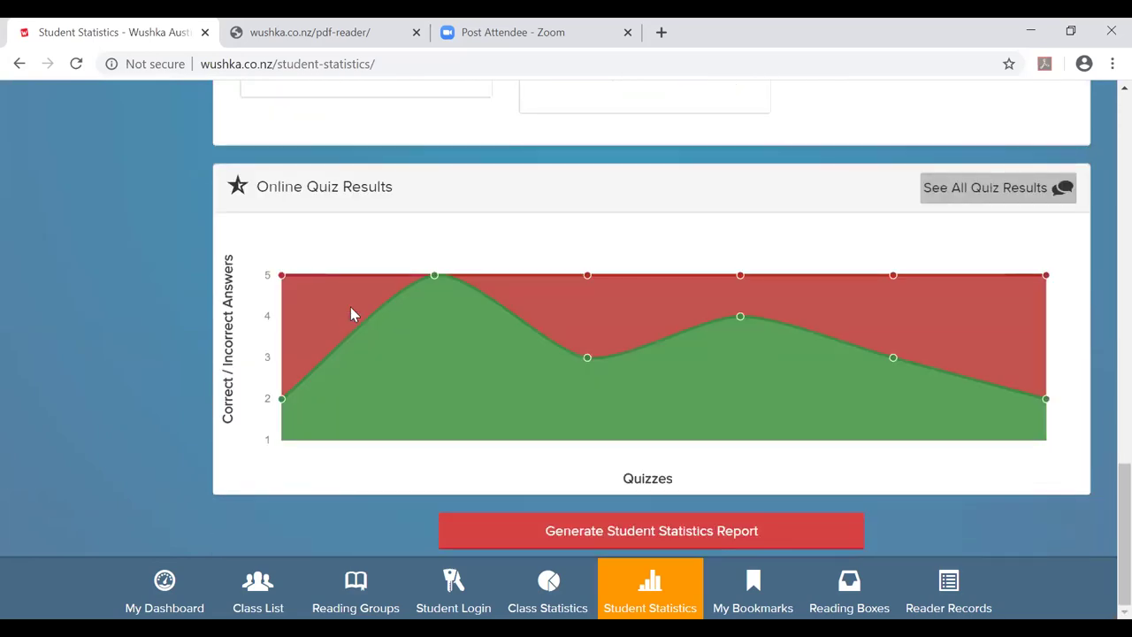
Generate the first student's Statistics Report PDF and scroll through it in the new tab.
{"action": "left_click", "coordinate": [593, 532]}
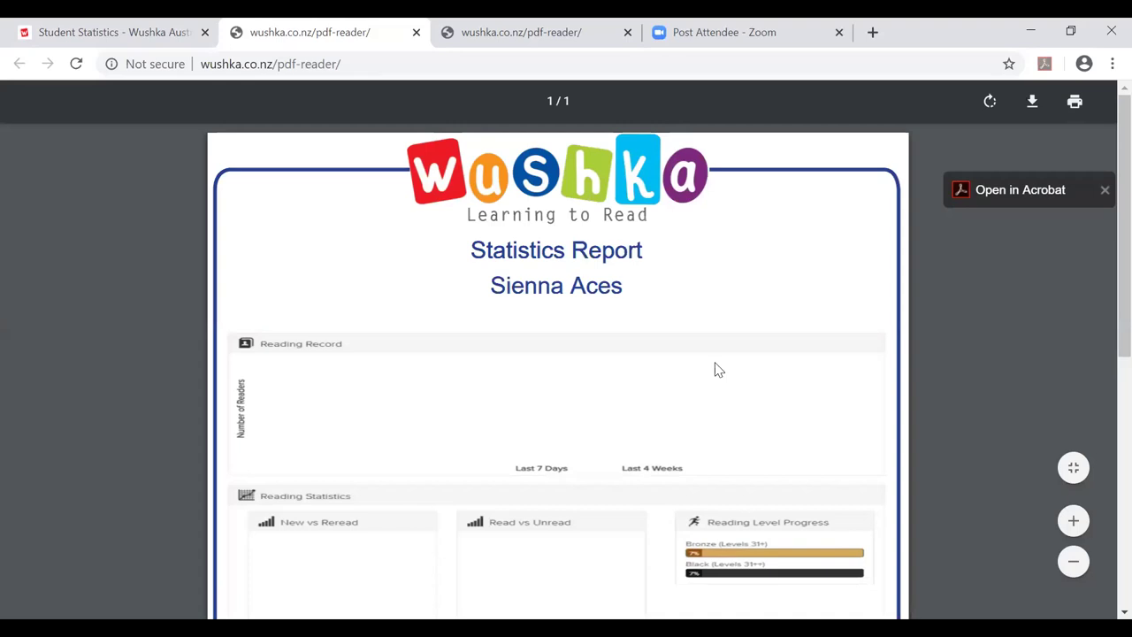
{"action": "scroll", "coordinate": [718, 370], "scroll_direction": "down", "scroll_amount": 5}
{"action": "scroll", "coordinate": [718, 369], "scroll_direction": "up", "scroll_amount": 5}
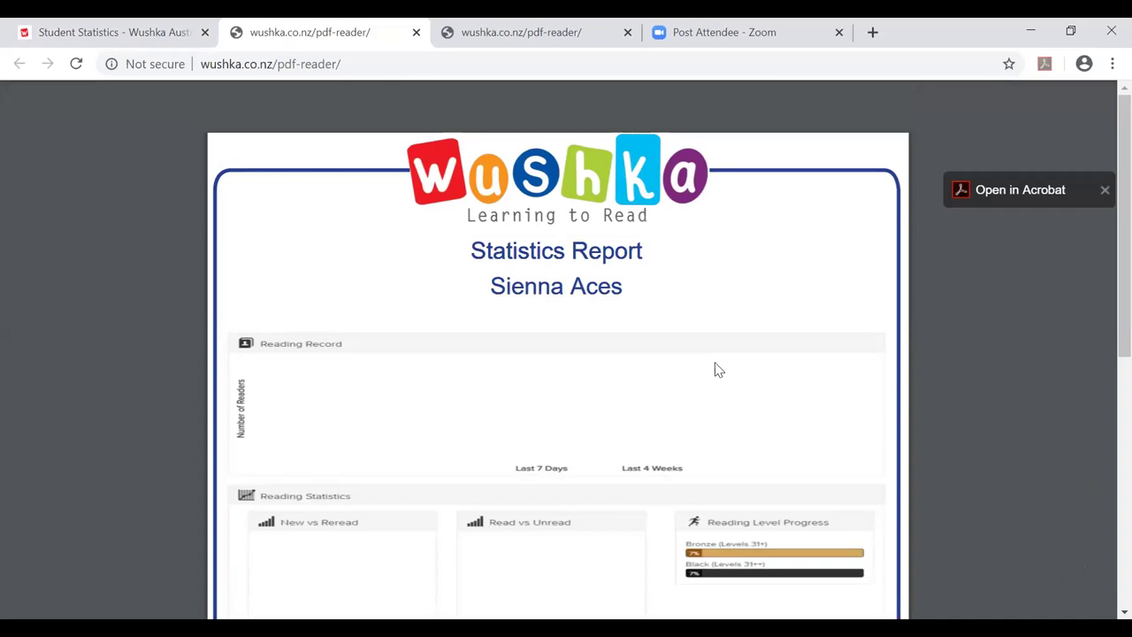
{"action": "scroll", "coordinate": [682, 344], "scroll_direction": "down", "scroll_amount": 5}
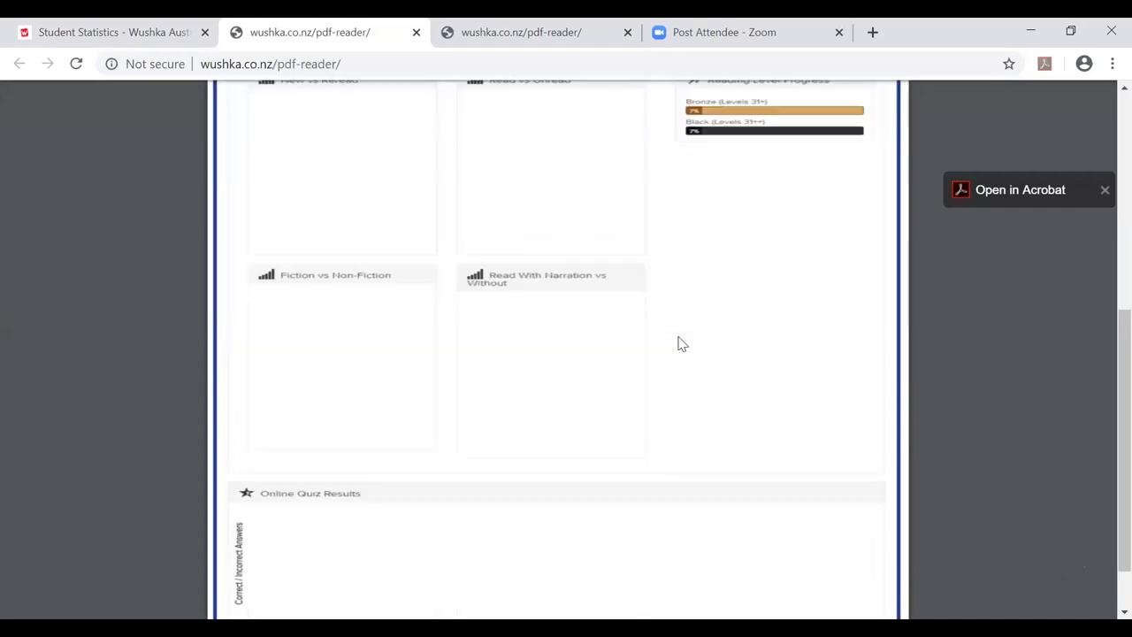
{"action": "scroll", "coordinate": [682, 344], "scroll_direction": "down", "scroll_amount": 1}
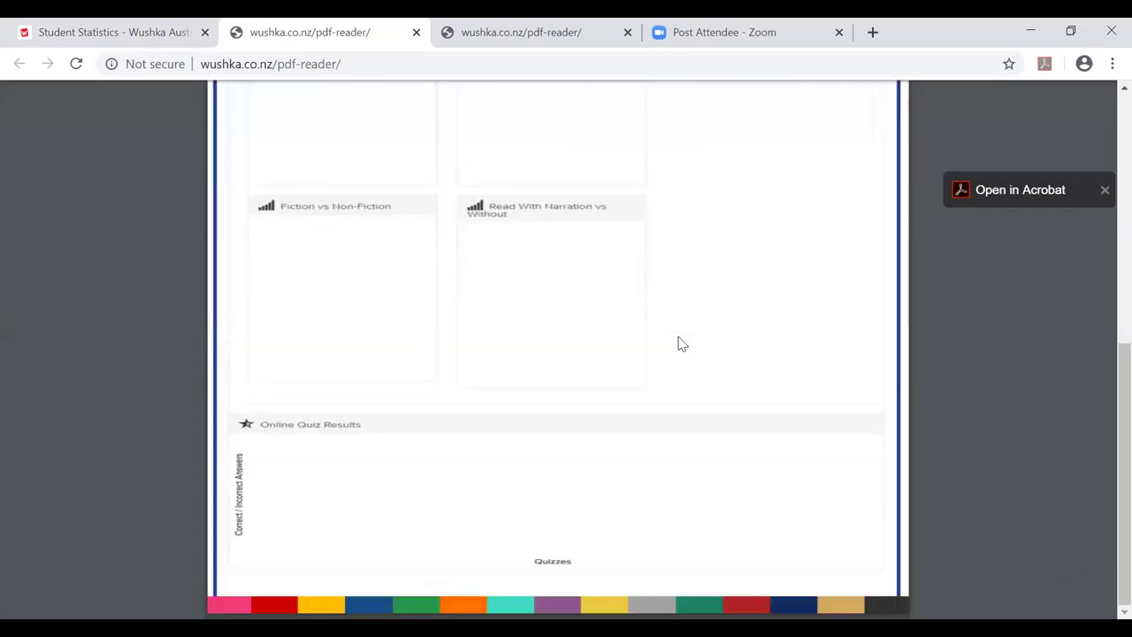
{"action": "scroll", "coordinate": [682, 344], "scroll_direction": "up", "scroll_amount": 6}
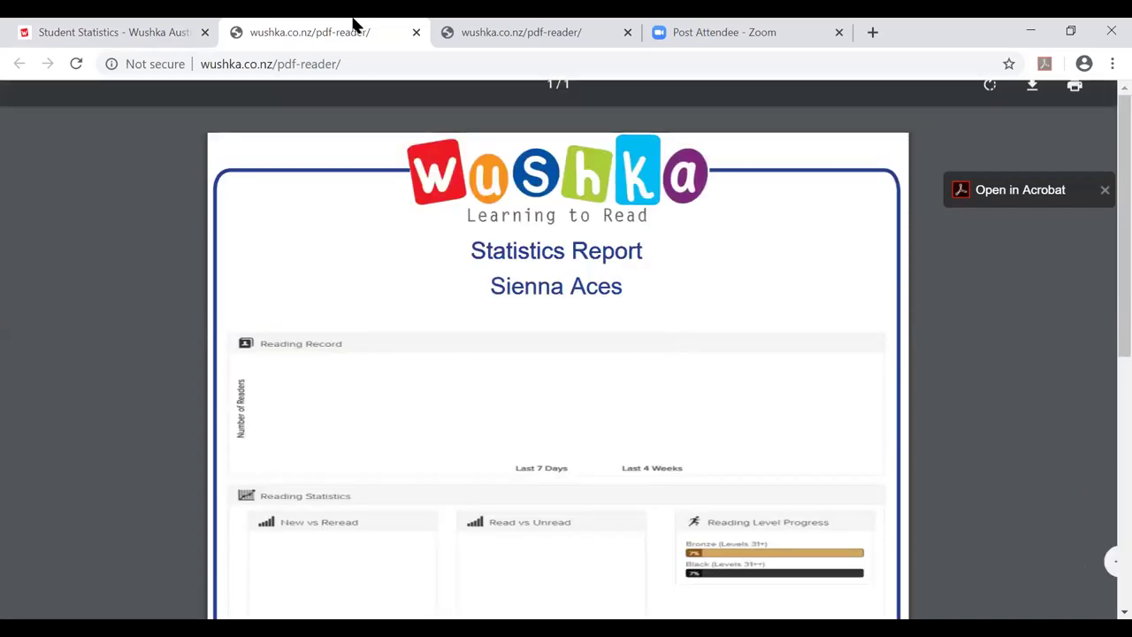
Close the PDF report tab and scroll back to the top of Student Statistics.
{"action": "left_click", "coordinate": [416, 32]}
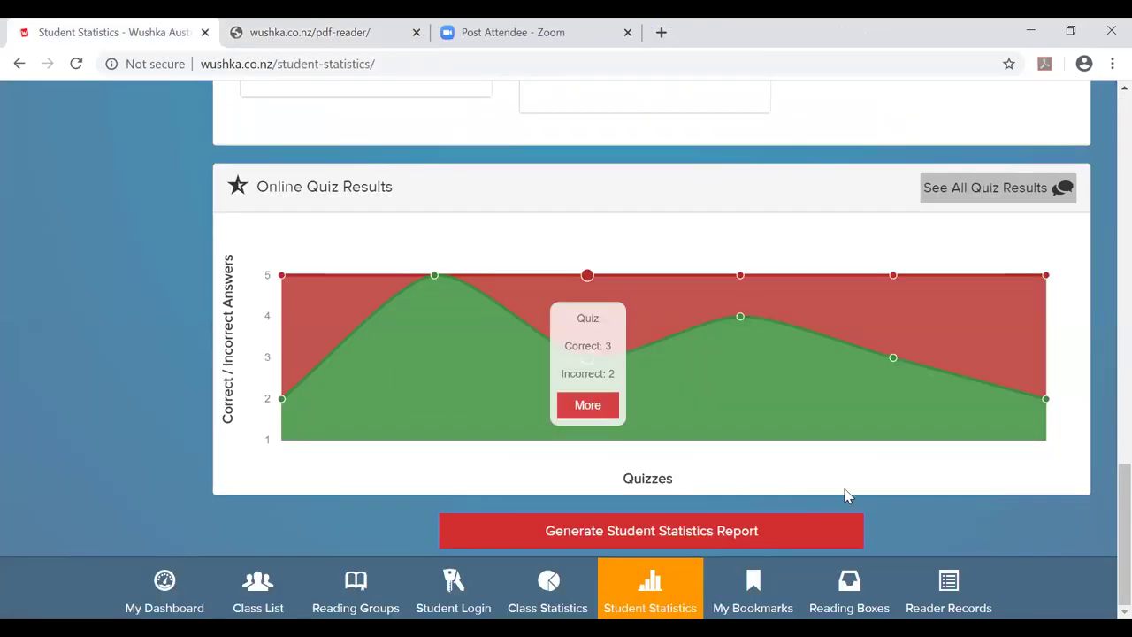
{"action": "mouse_move", "coordinate": [761, 430]}
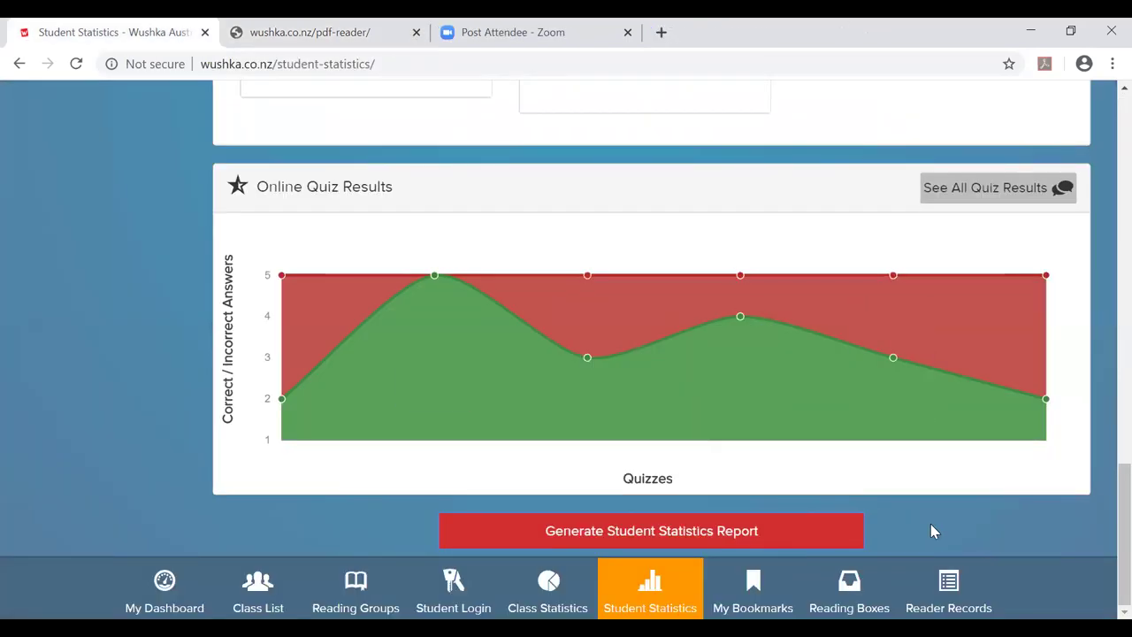
{"action": "scroll", "coordinate": [915, 529], "scroll_direction": "up", "scroll_amount": 4}
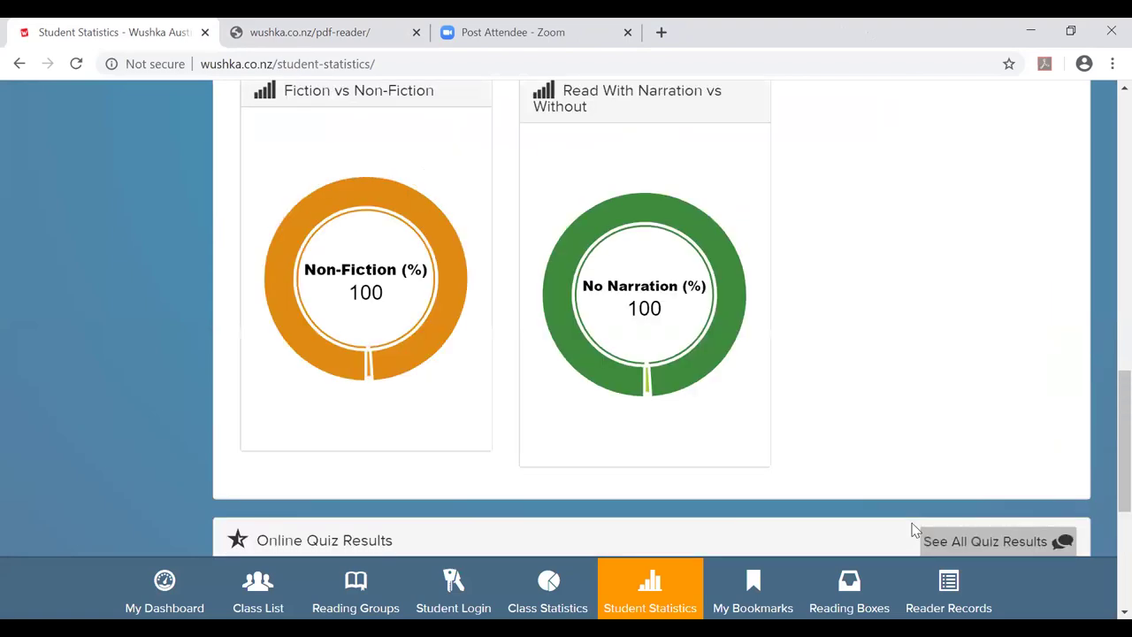
{"action": "scroll", "coordinate": [915, 529], "scroll_direction": "up", "scroll_amount": 10}
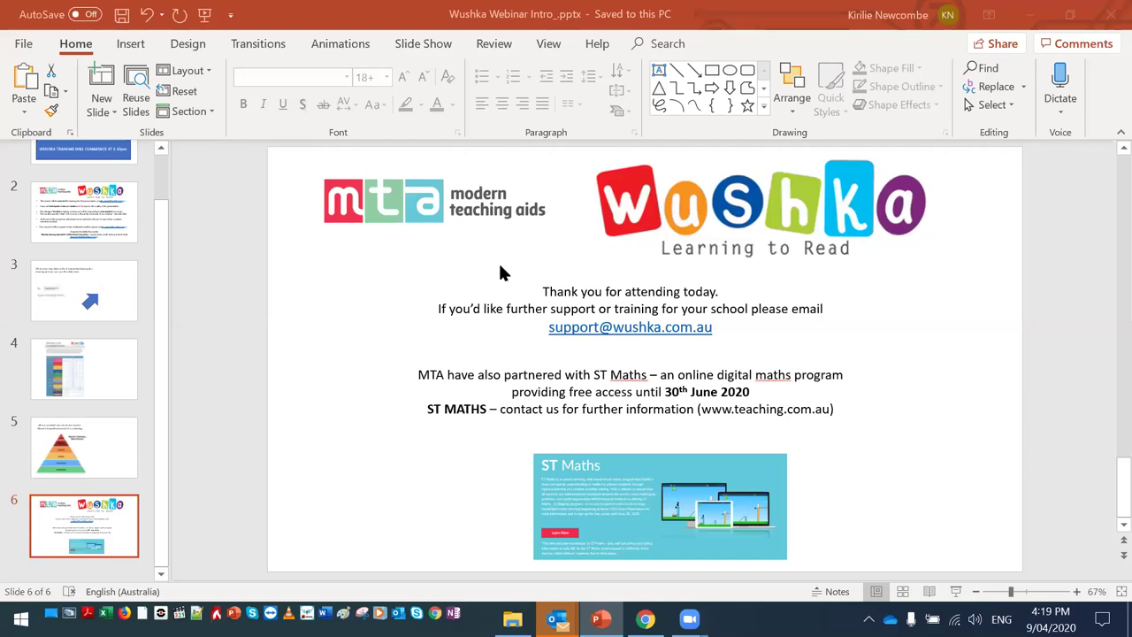
Start the Wushka webinar slide show from the first slide.
{"action": "left_click", "coordinate": [205, 16]}
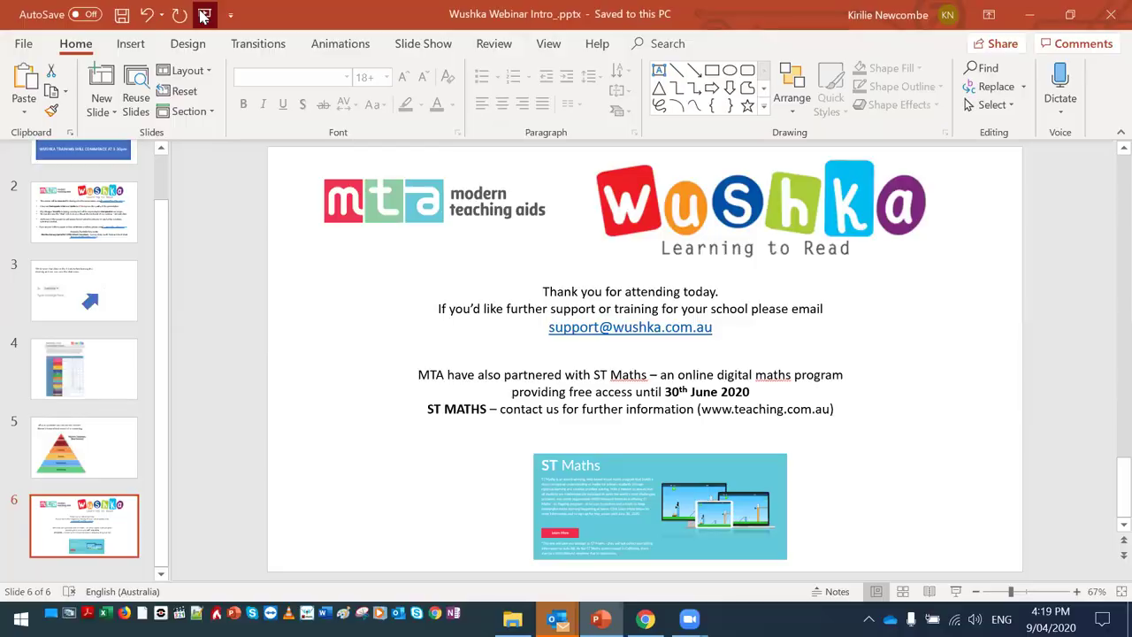
Advance the slide show to the next slide.
{"action": "key", "text": "Right"}
{"action": "key", "text": "Right"}
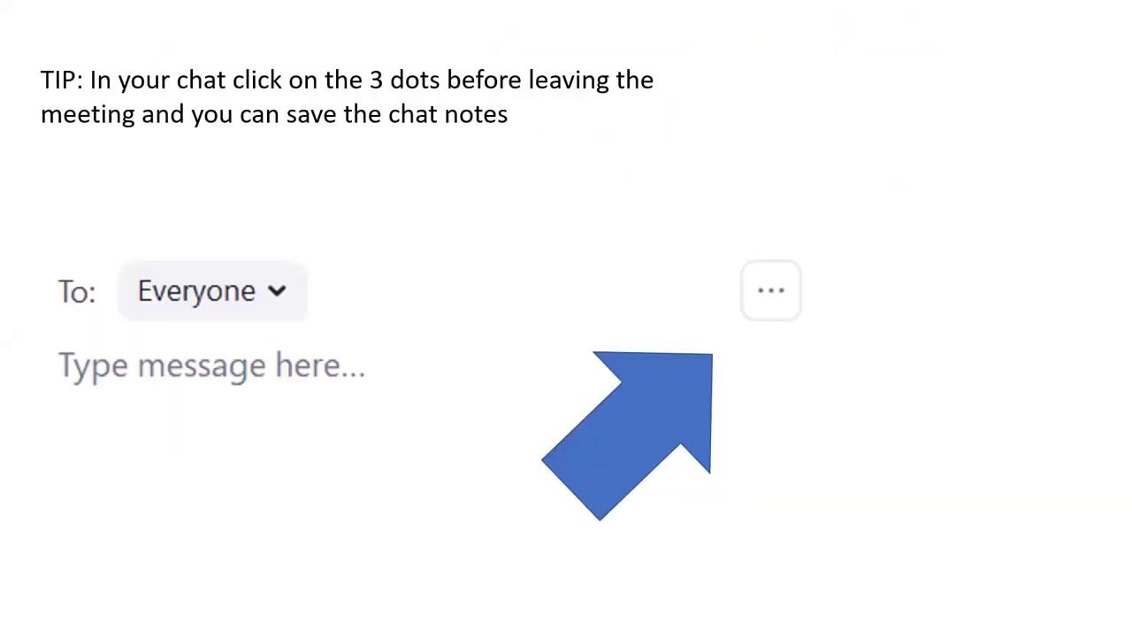